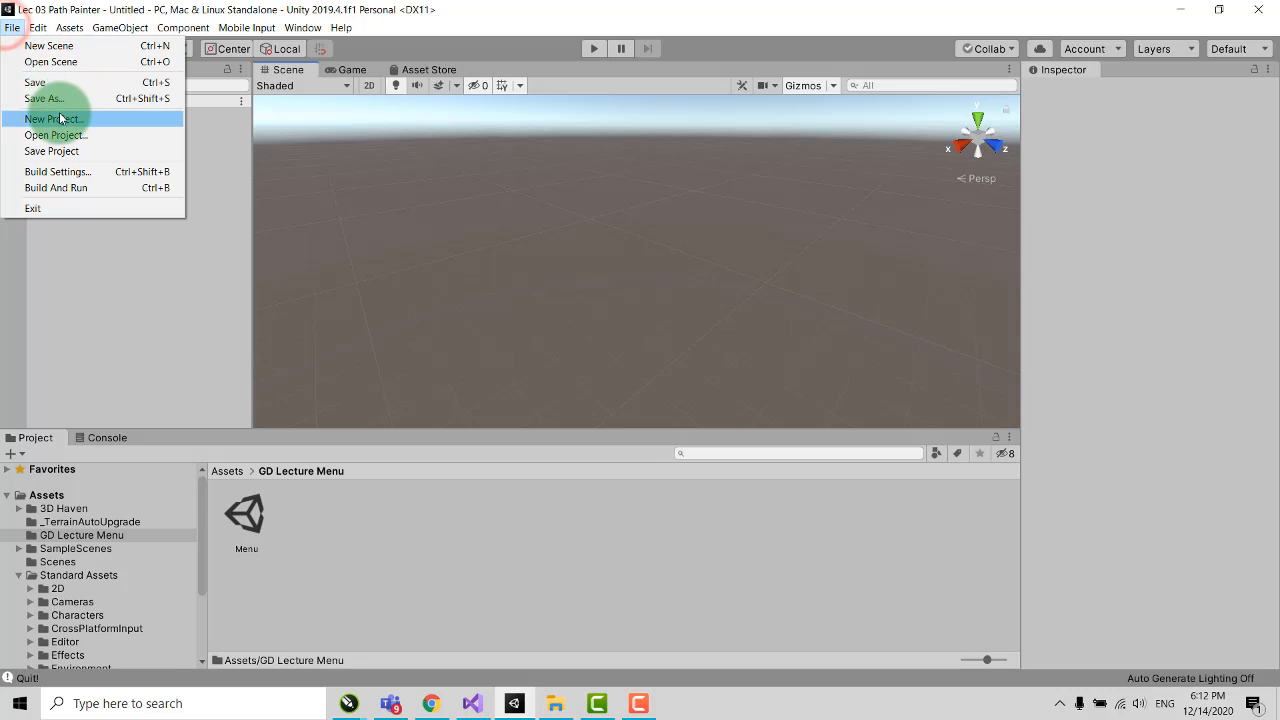
Step: Save the new scene as GameMenu in the project's Assets folder
{"action": "left_click", "coordinate": [50, 98]}
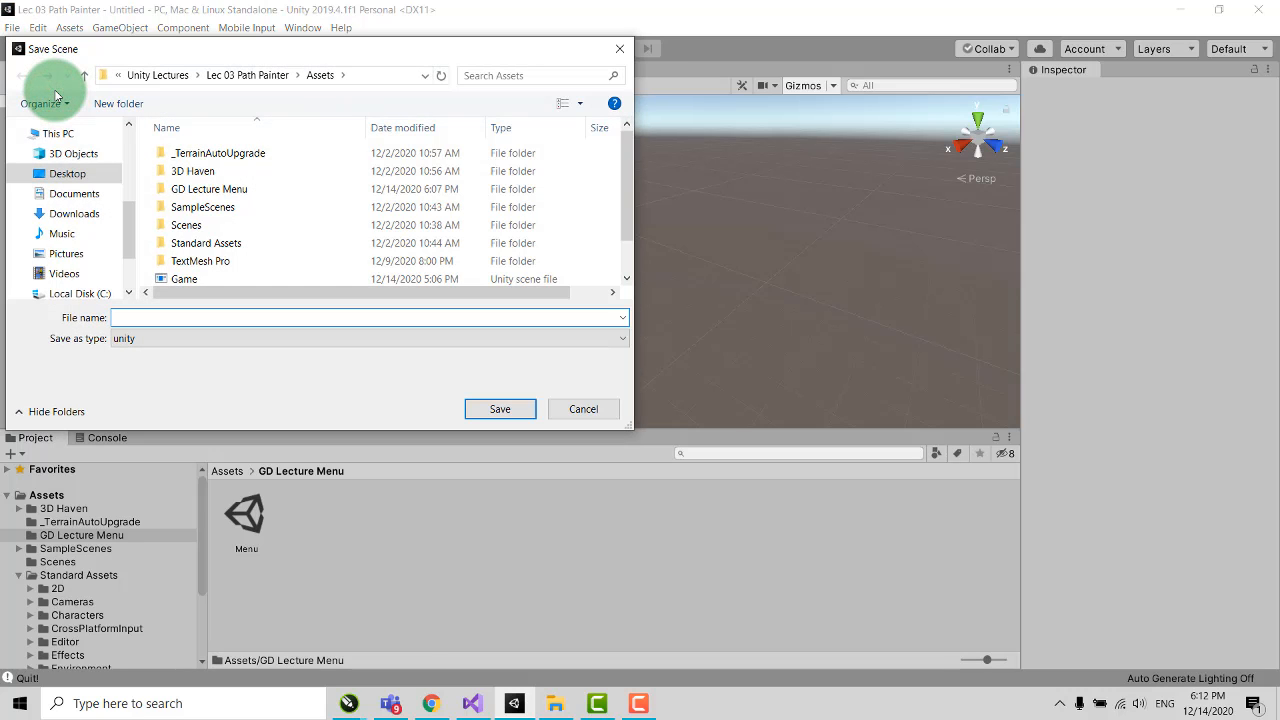
{"action": "type", "text": "Ga"}
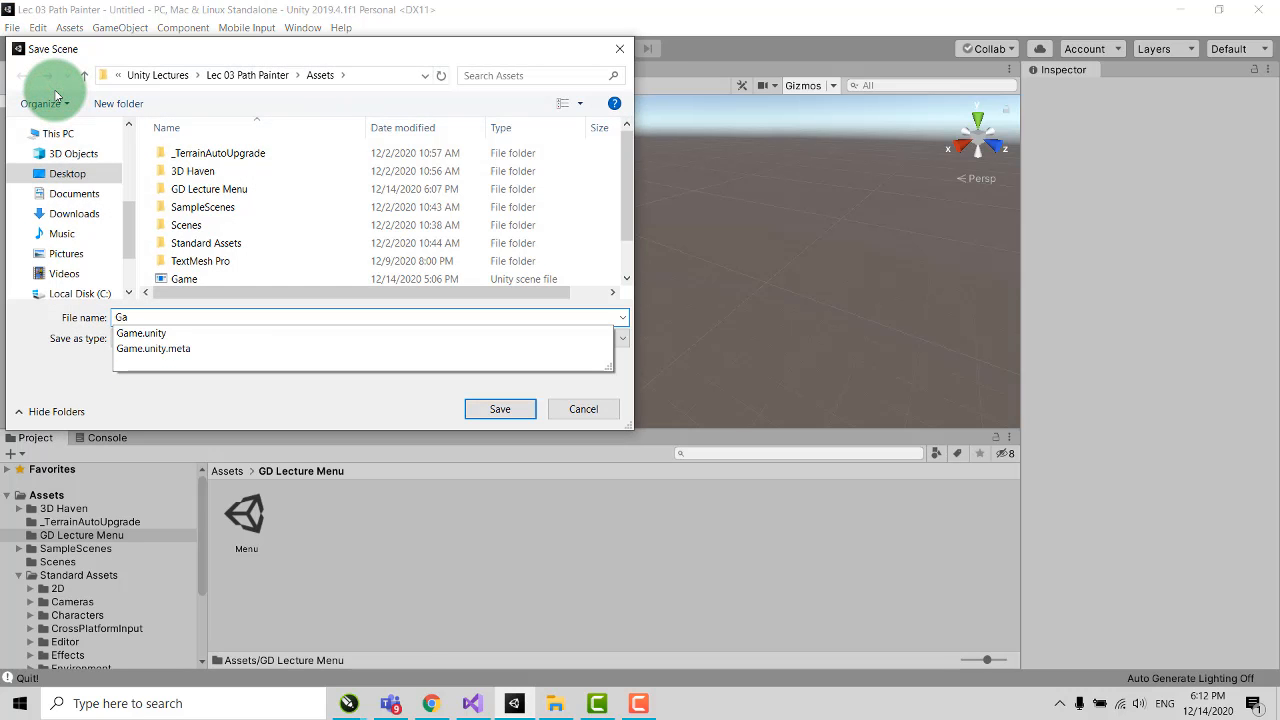
{"action": "type", "text": "meMenu"}
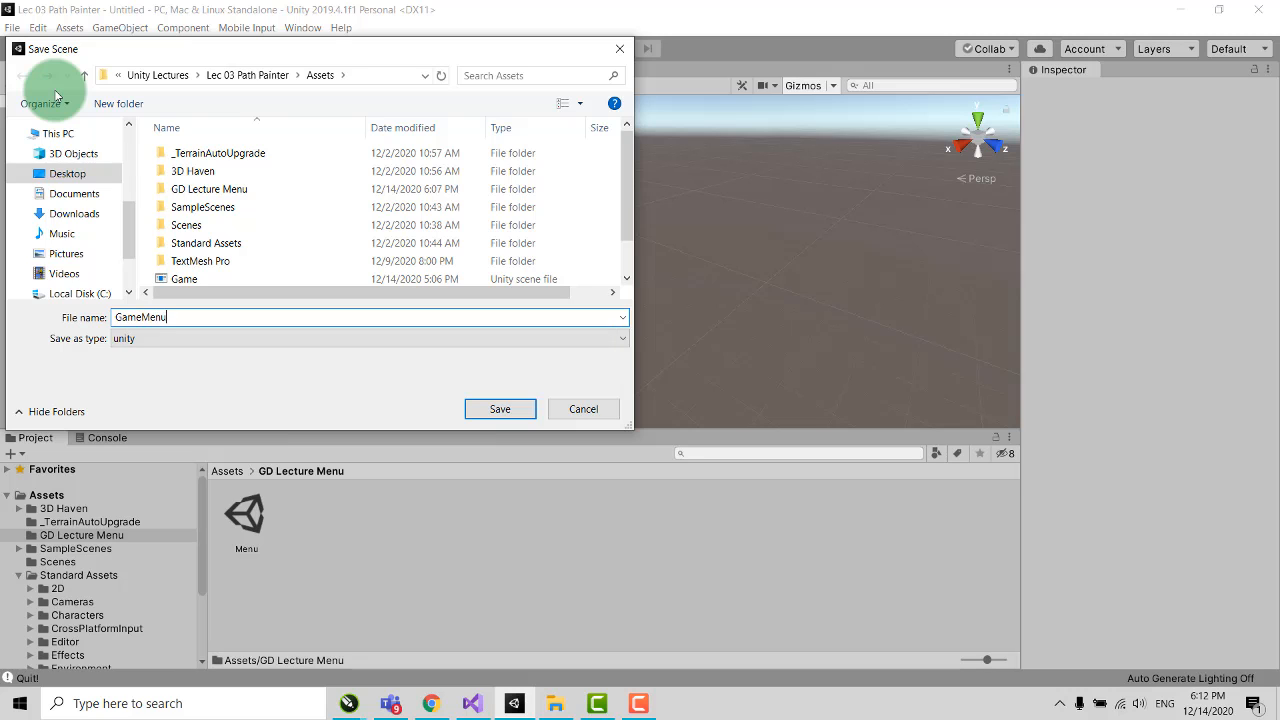
{"action": "key", "text": "Return"}
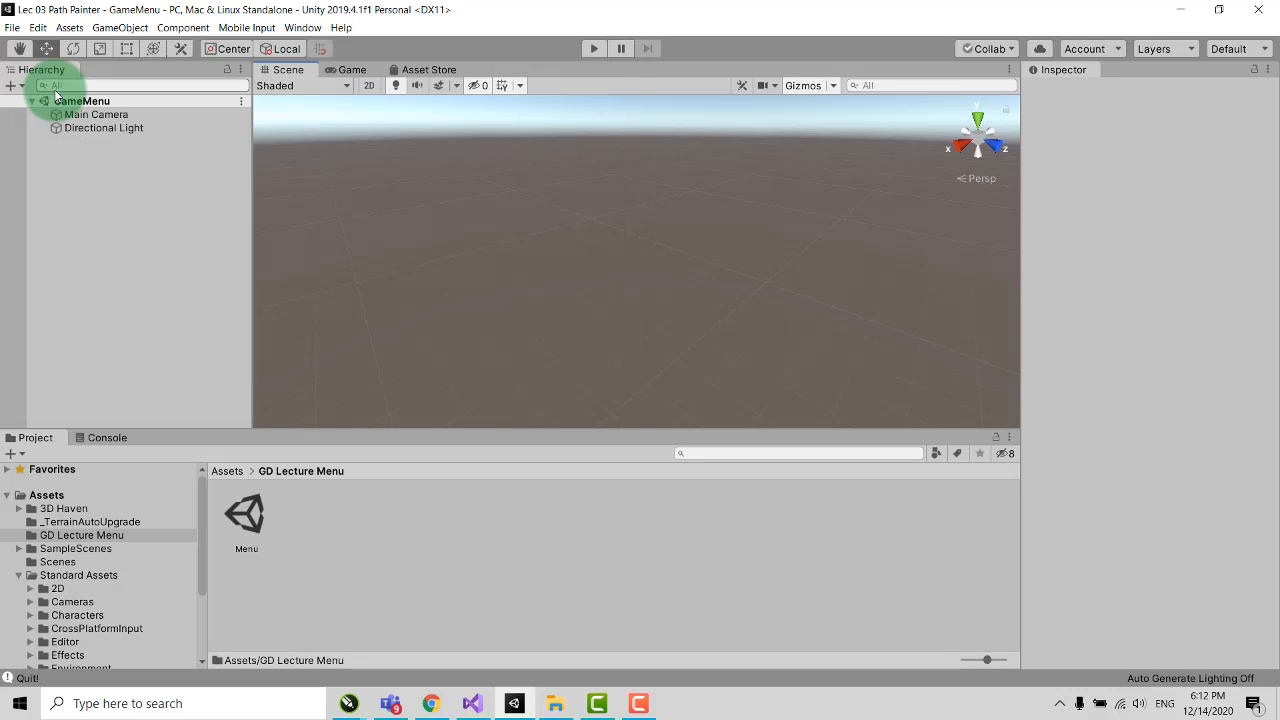
Step: Add a UI Panel to the GameMenu scene and switch the scene view to 2D
{"action": "right_click", "coordinate": [108, 183]}
{"action": "mouse_move", "coordinate": [172, 430]}
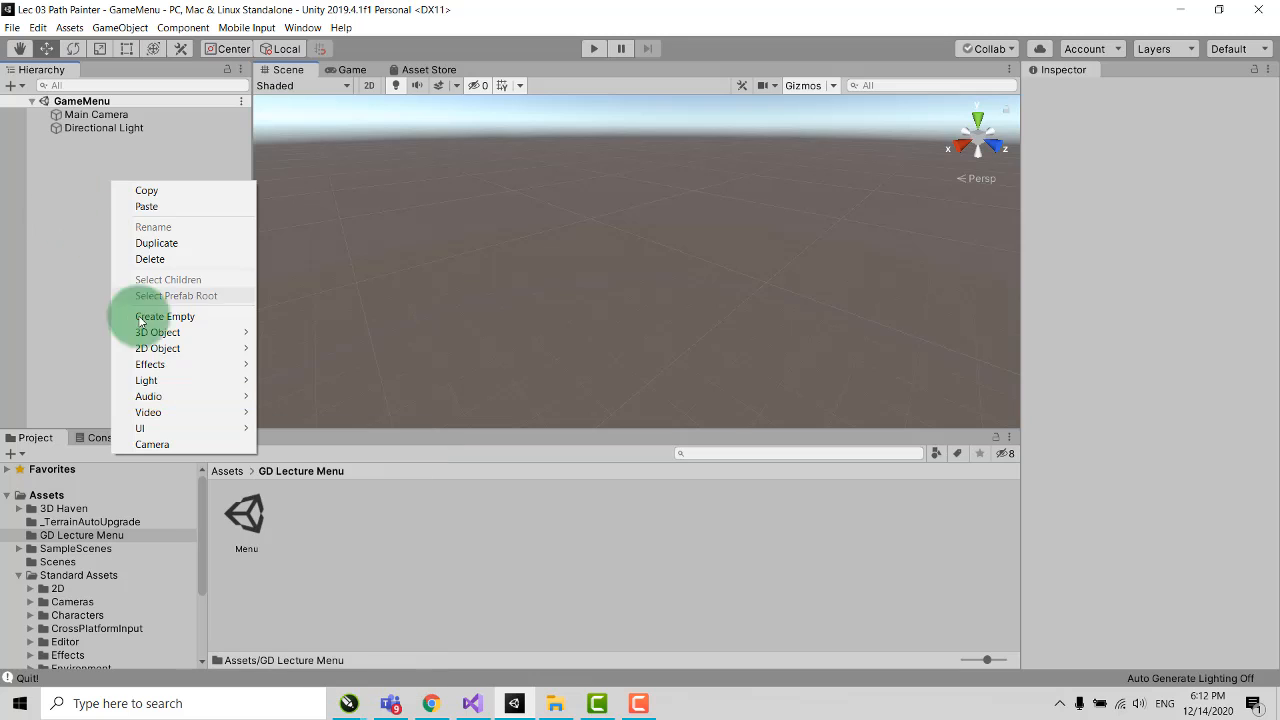
{"action": "mouse_move", "coordinate": [240, 428]}
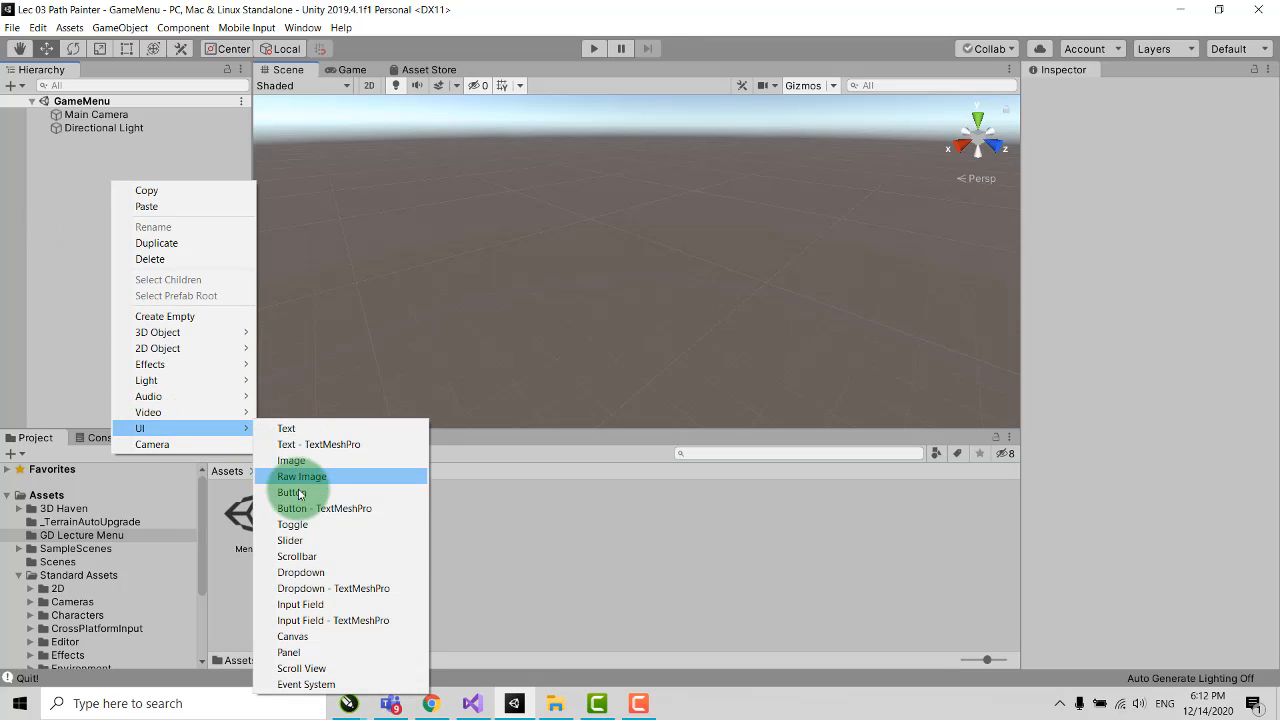
{"action": "left_click", "coordinate": [327, 655]}
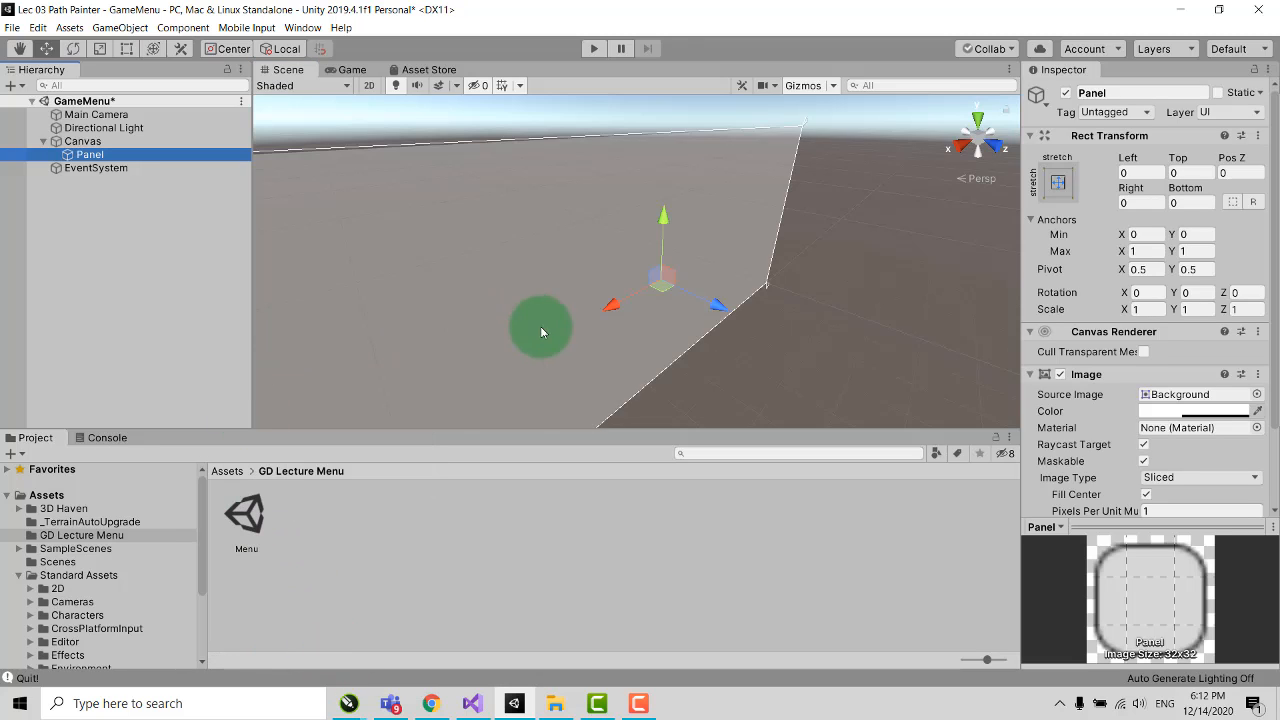
{"action": "left_click", "coordinate": [369, 85]}
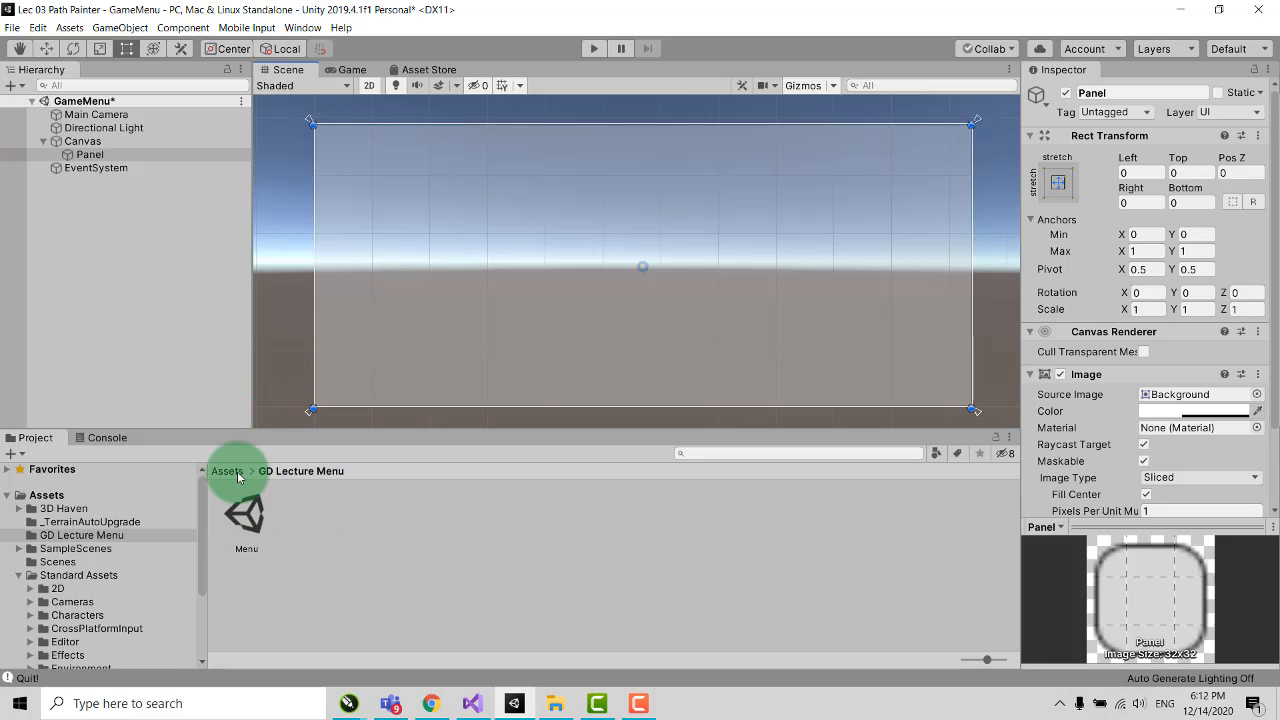
Step: Check that the maxresdefault (2) image in Assets uses the Sprite (2D and UI) texture type and assign it as the Panel's source image
{"action": "left_click", "coordinate": [40, 494]}
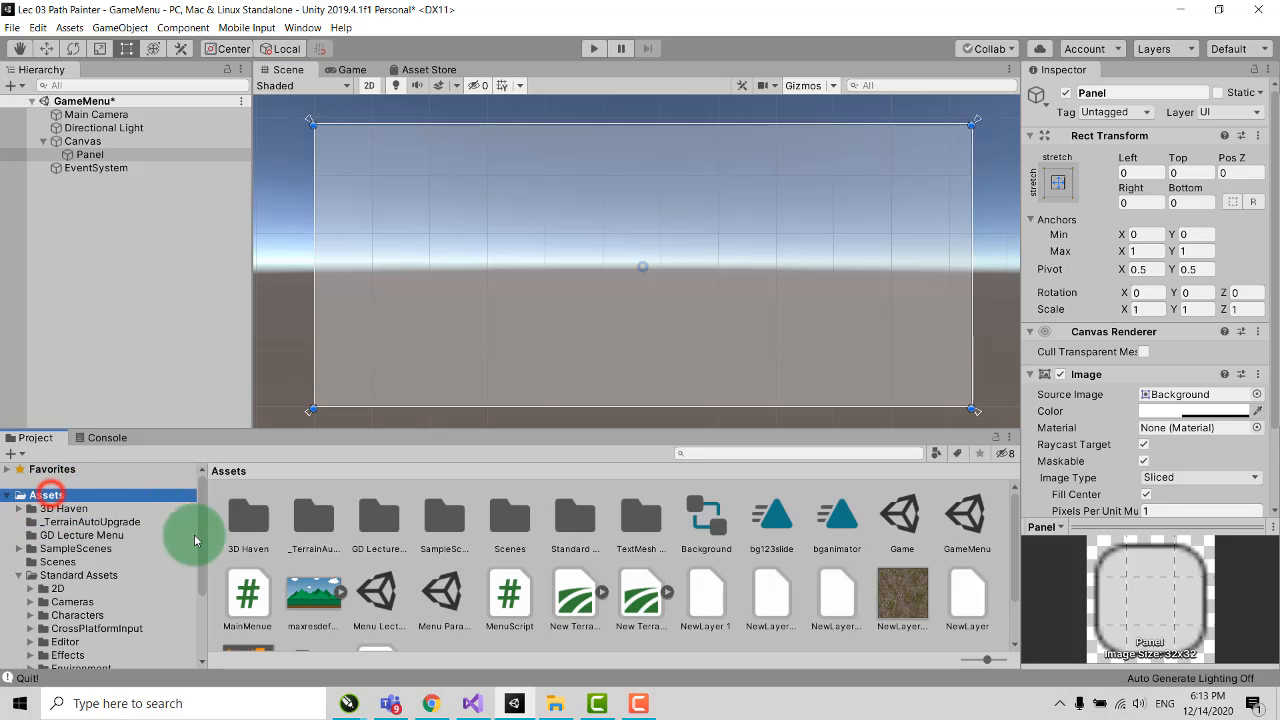
{"action": "left_click", "coordinate": [315, 607]}
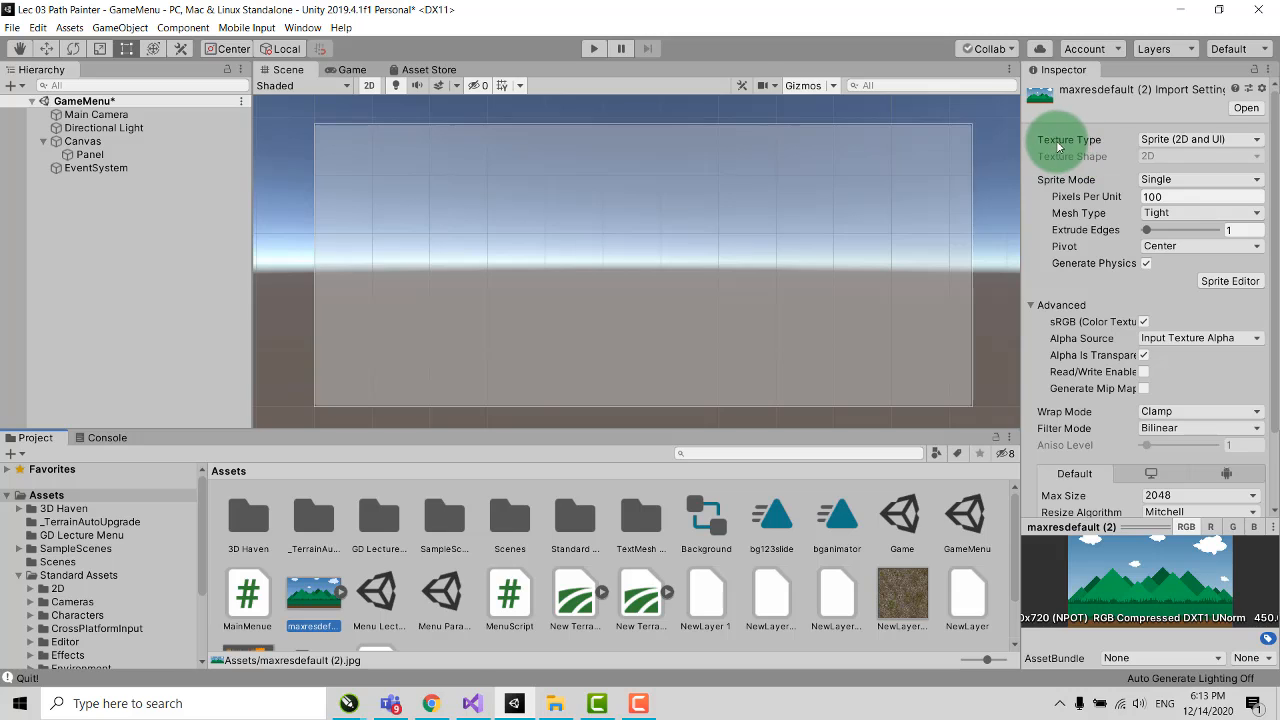
{"action": "left_click", "coordinate": [1168, 139]}
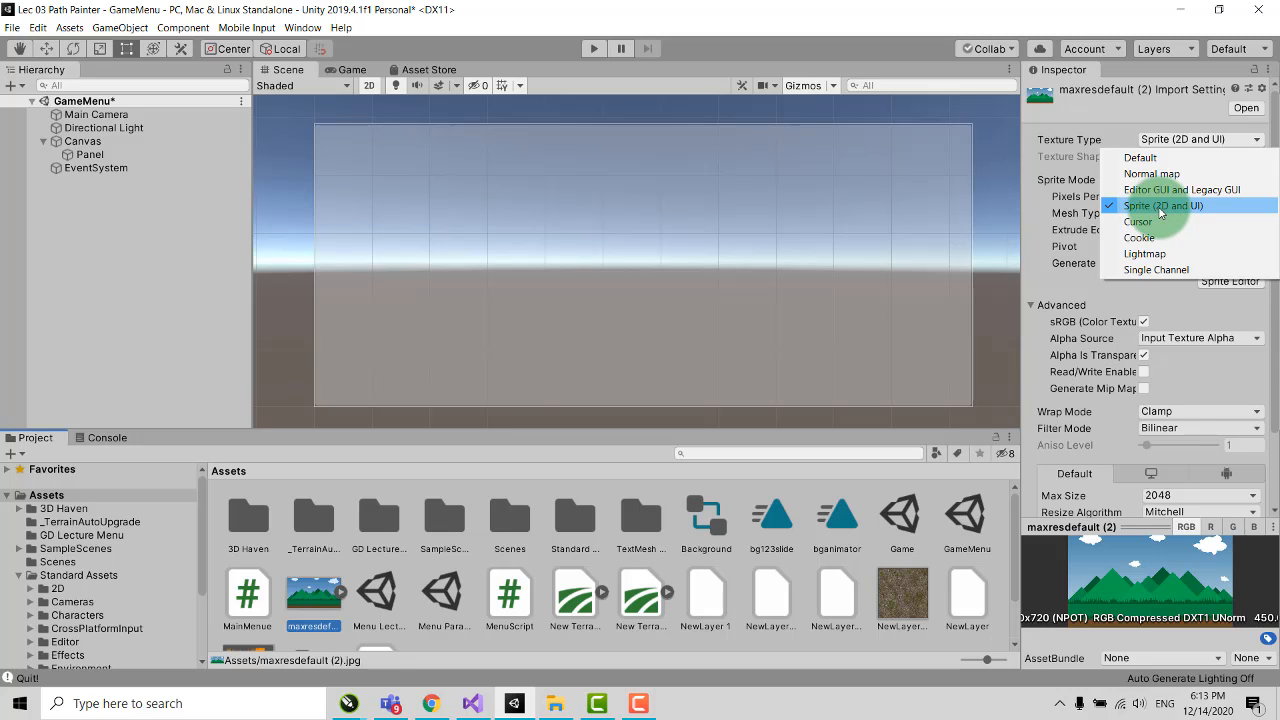
{"action": "left_click", "coordinate": [315, 610]}
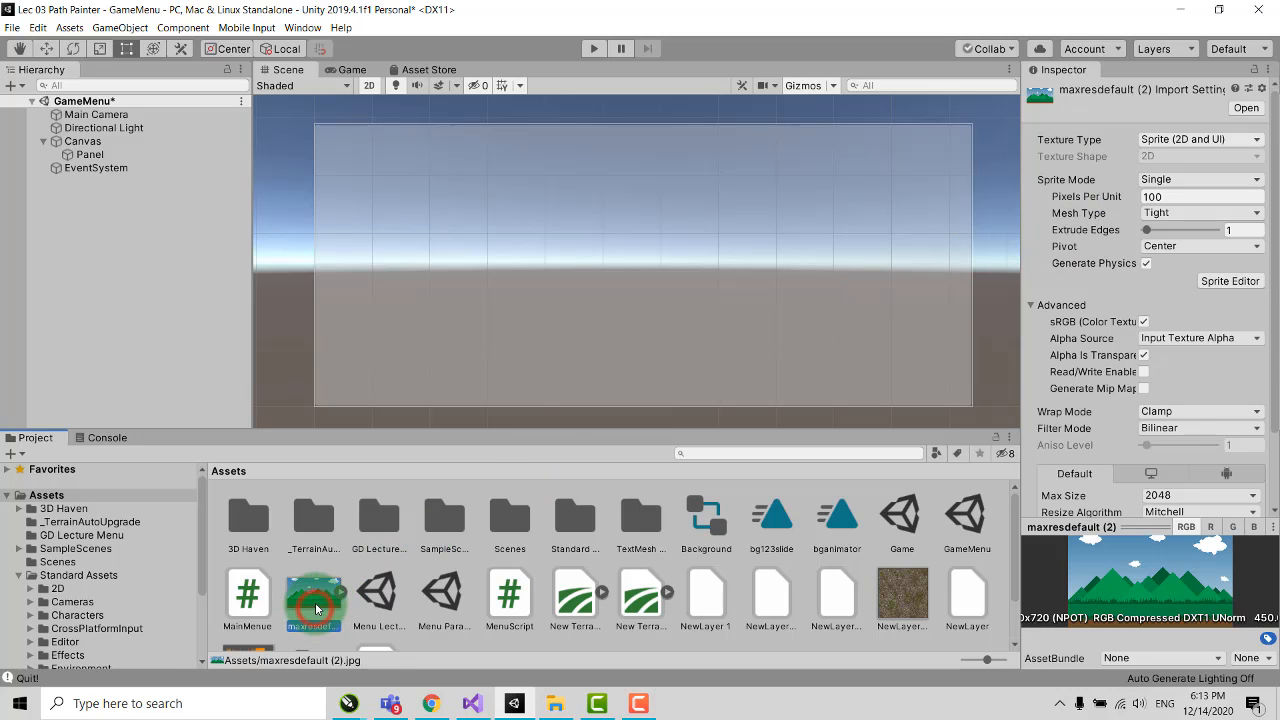
{"action": "left_click", "coordinate": [84, 142]}
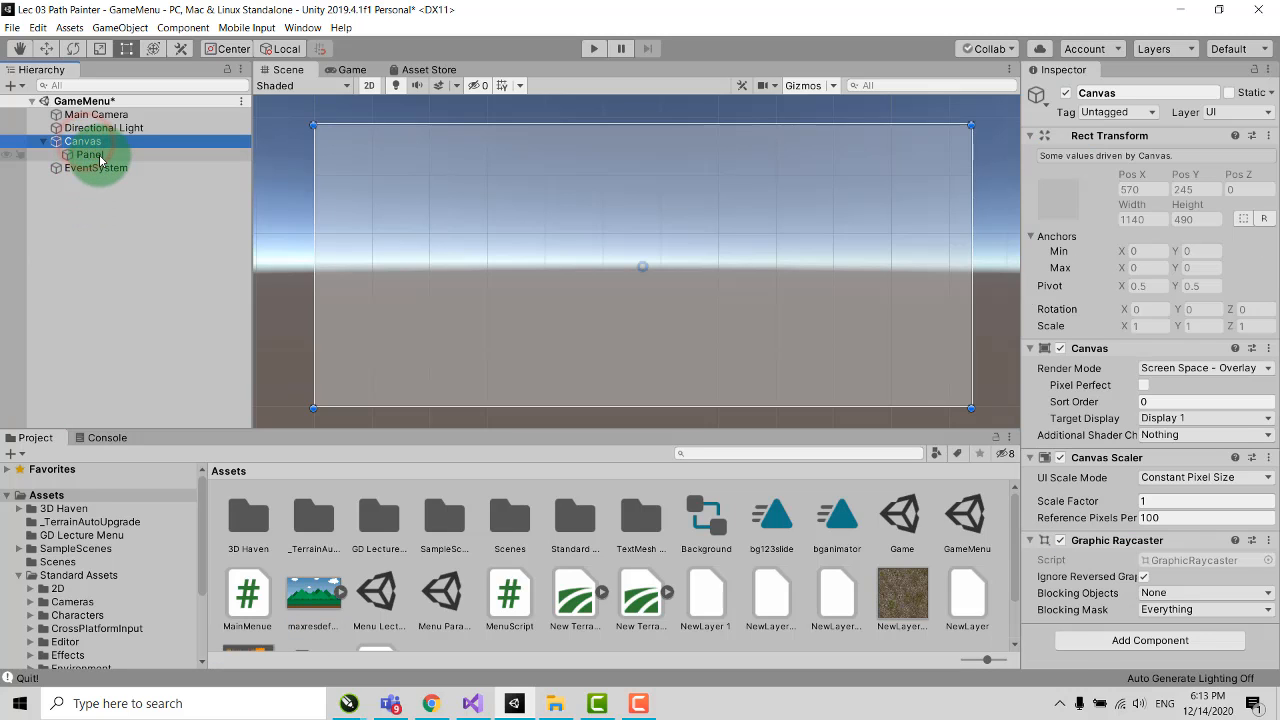
{"action": "left_click", "coordinate": [90, 156]}
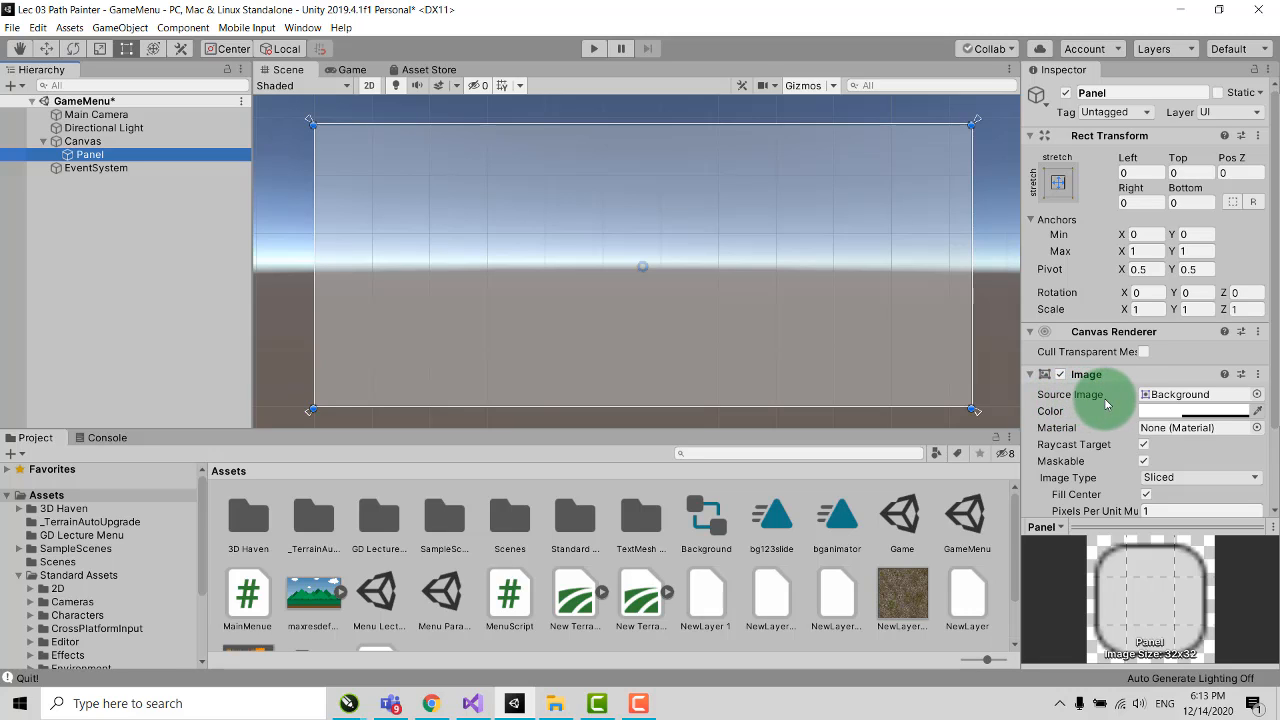
{"action": "left_click_drag", "start_coordinate": [317, 611], "coordinate": [1190, 400]}
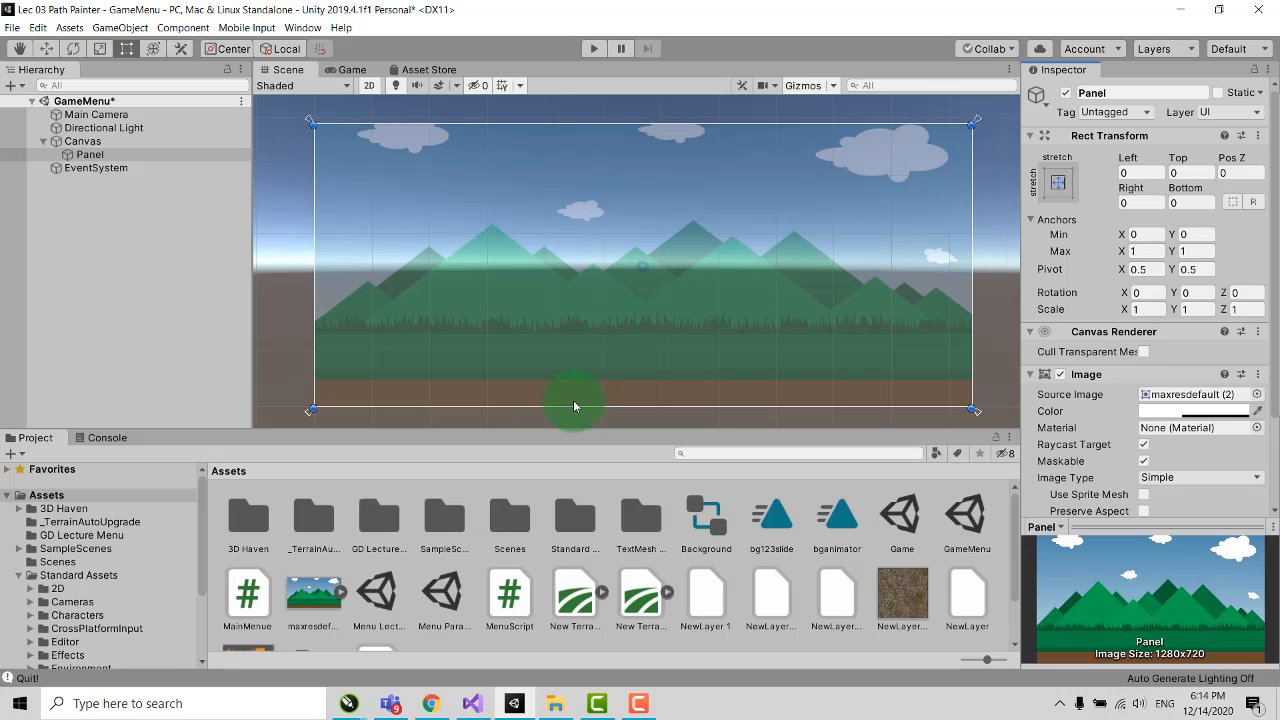
Step: Add a TextMeshPro button to the Canvas and rename it PlayButton
{"action": "right_click", "coordinate": [88, 212]}
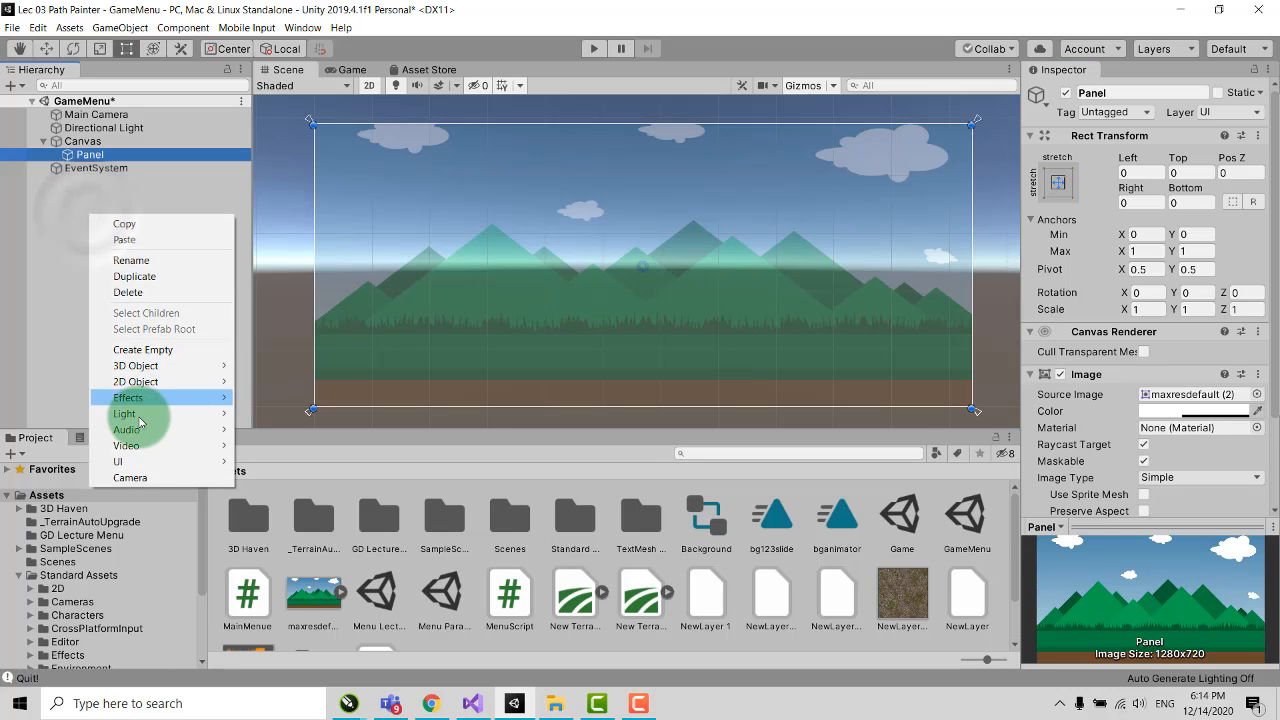
{"action": "mouse_move", "coordinate": [141, 465]}
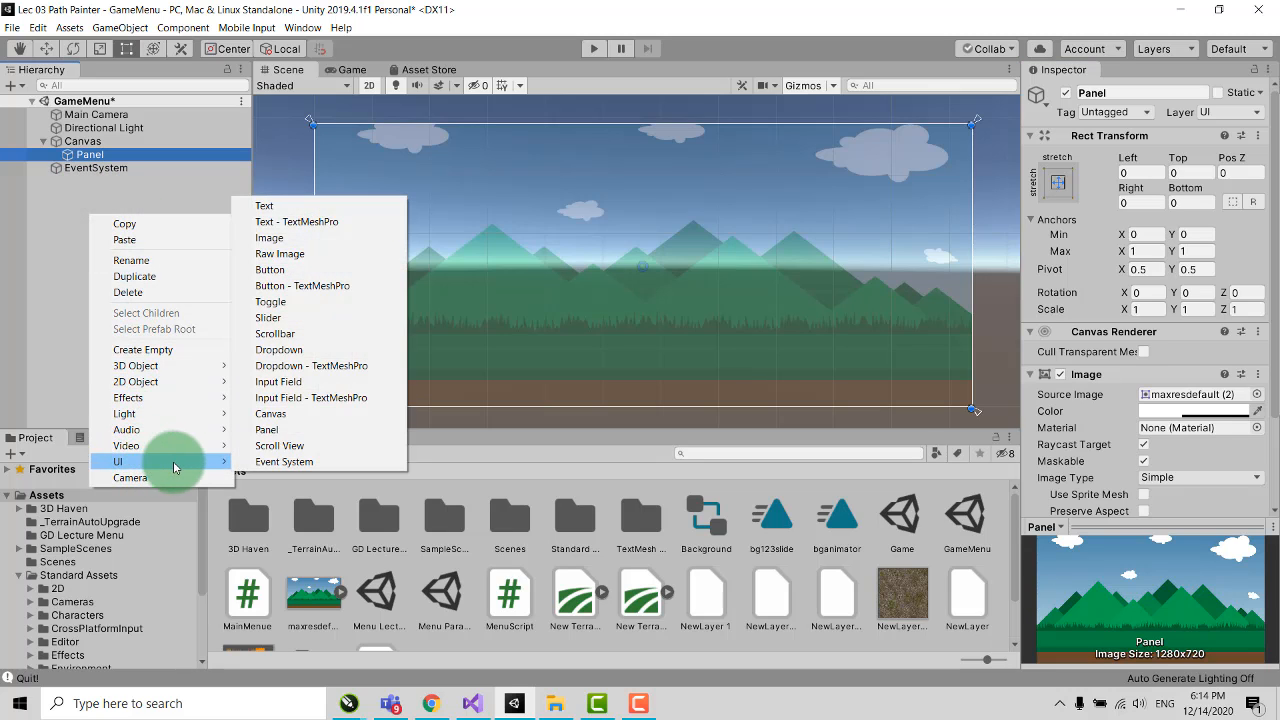
{"action": "left_click", "coordinate": [313, 286]}
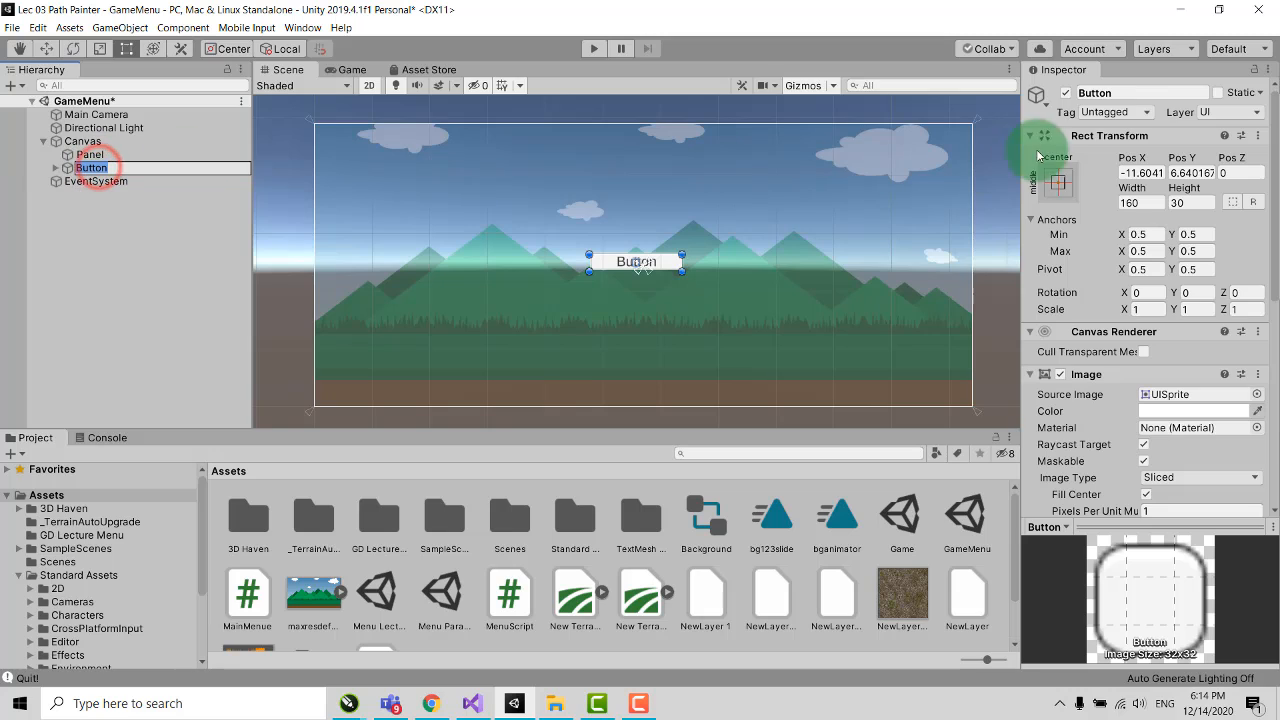
{"action": "left_click", "coordinate": [1120, 92]}
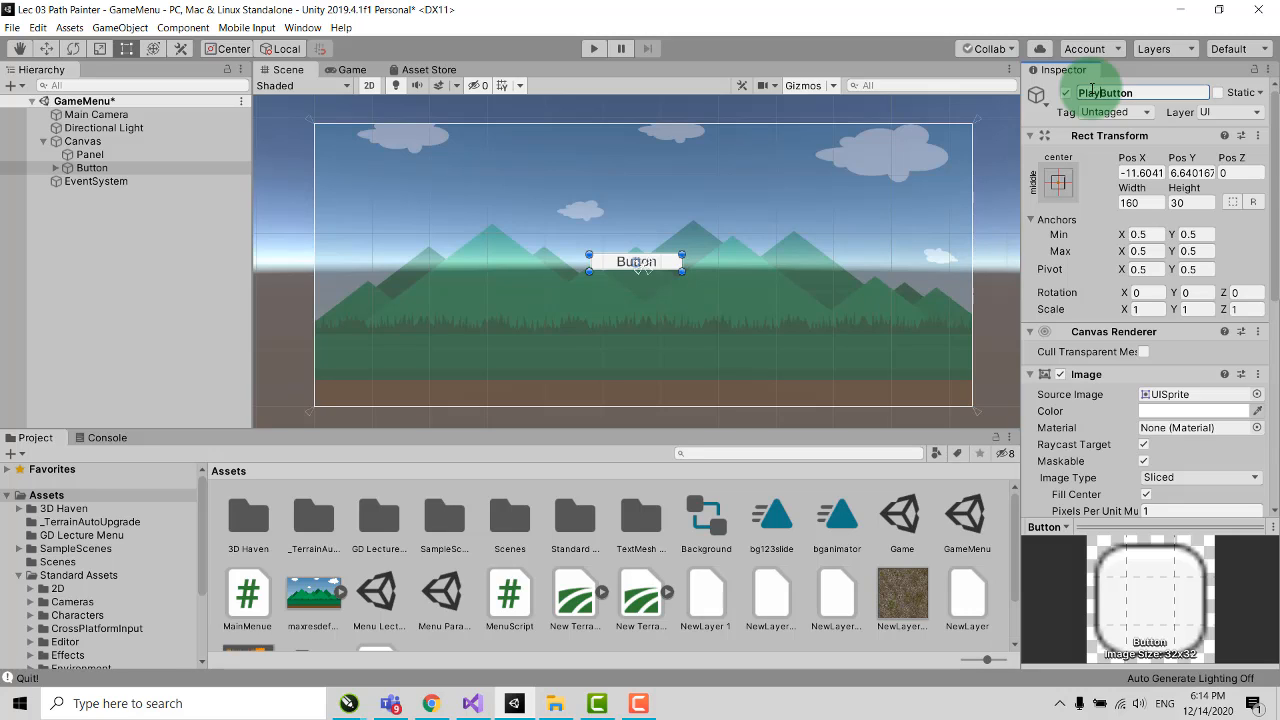
{"action": "left_click", "coordinate": [146, 292]}
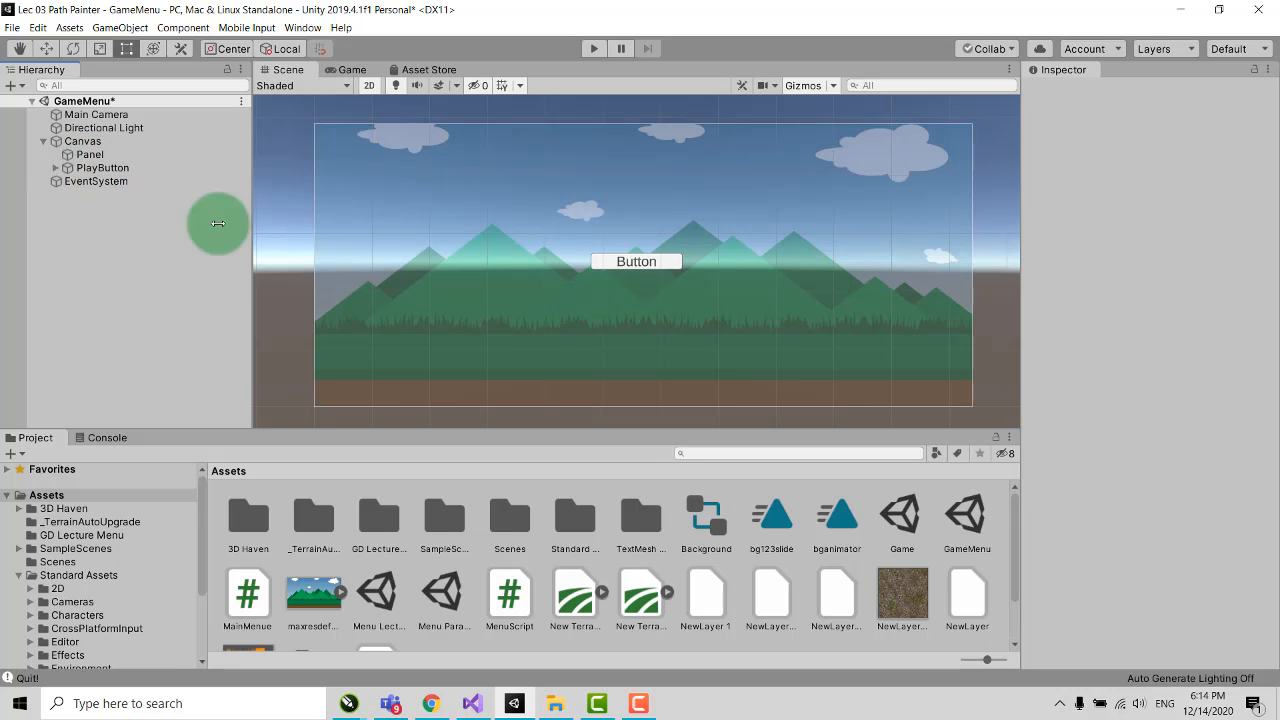
Step: Change the label text of the PlayButton to "Play"
{"action": "left_click", "coordinate": [55, 168]}
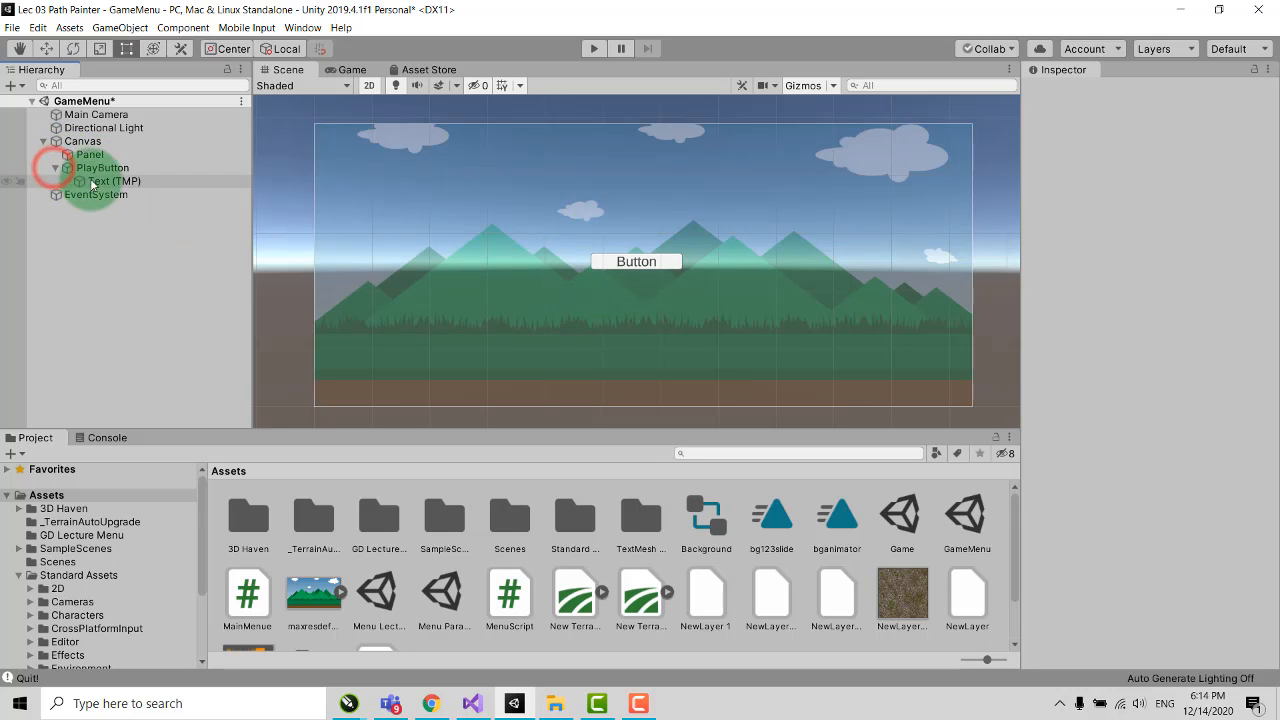
{"action": "left_click", "coordinate": [98, 183]}
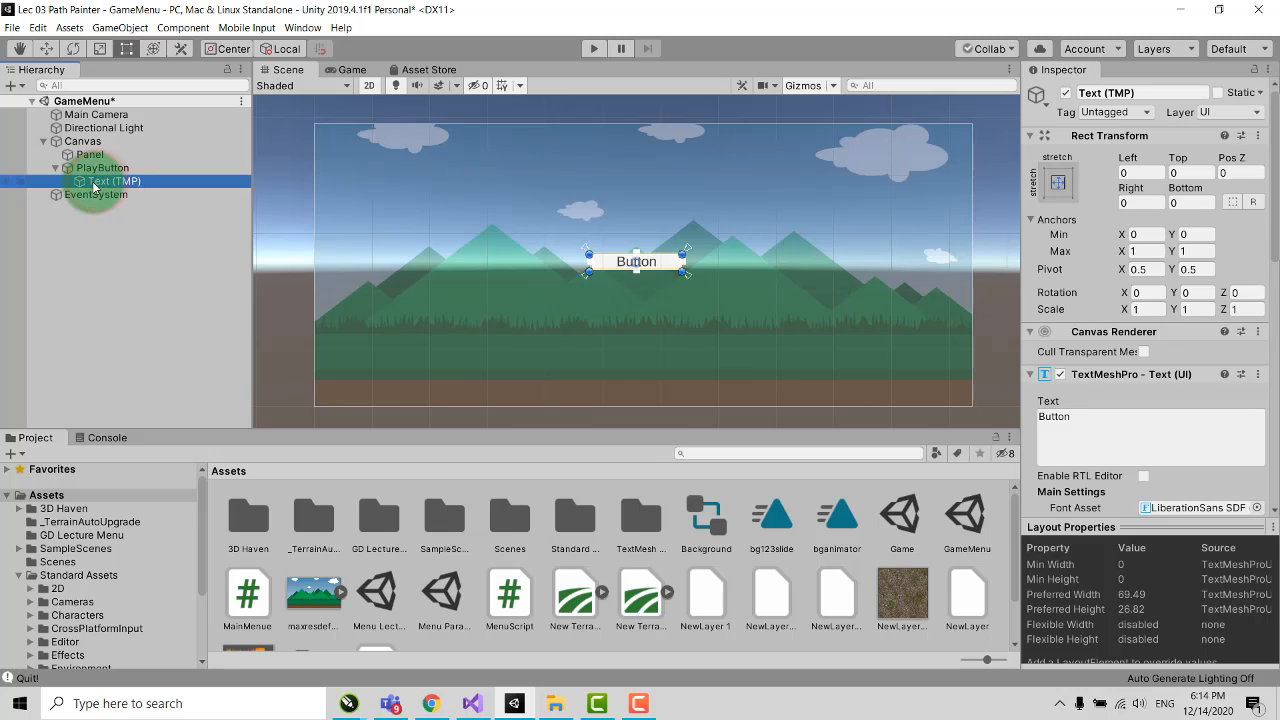
{"action": "left_click", "coordinate": [1078, 418]}
{"action": "type", "text": "Play"}
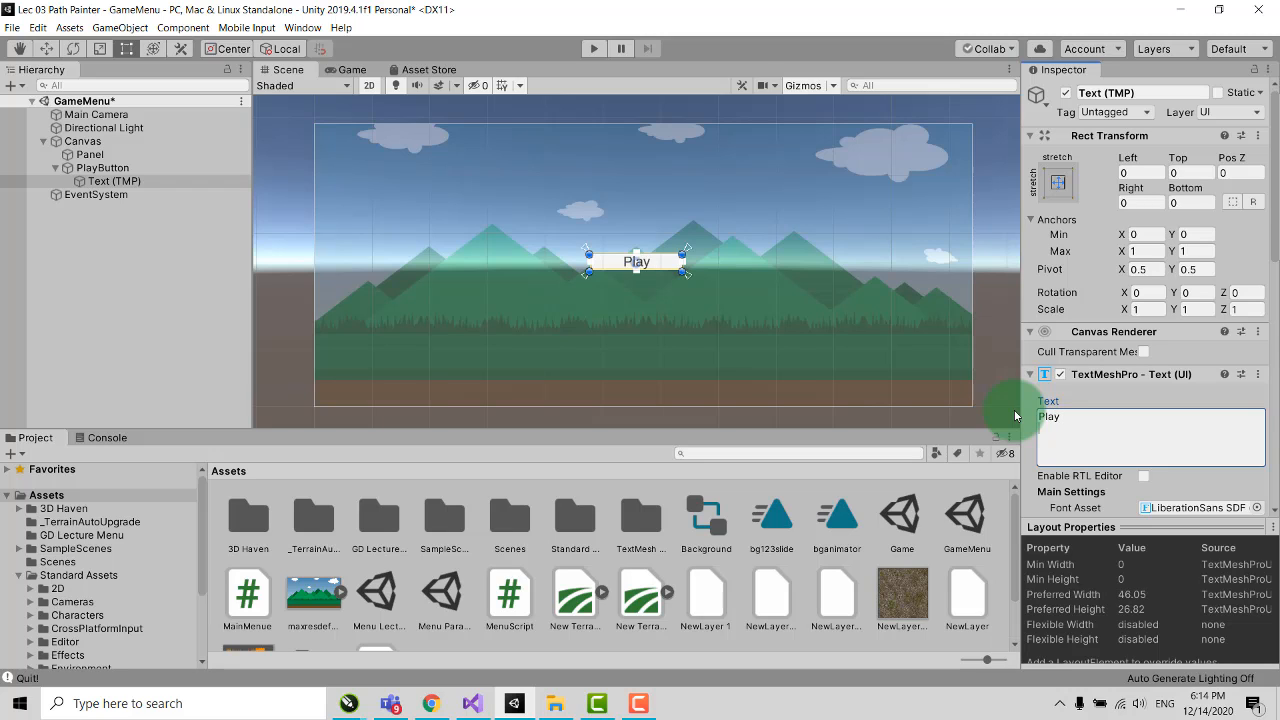
Step: Scale the PlayButton up uniformly to about 1.37
{"action": "left_click", "coordinate": [102, 168]}
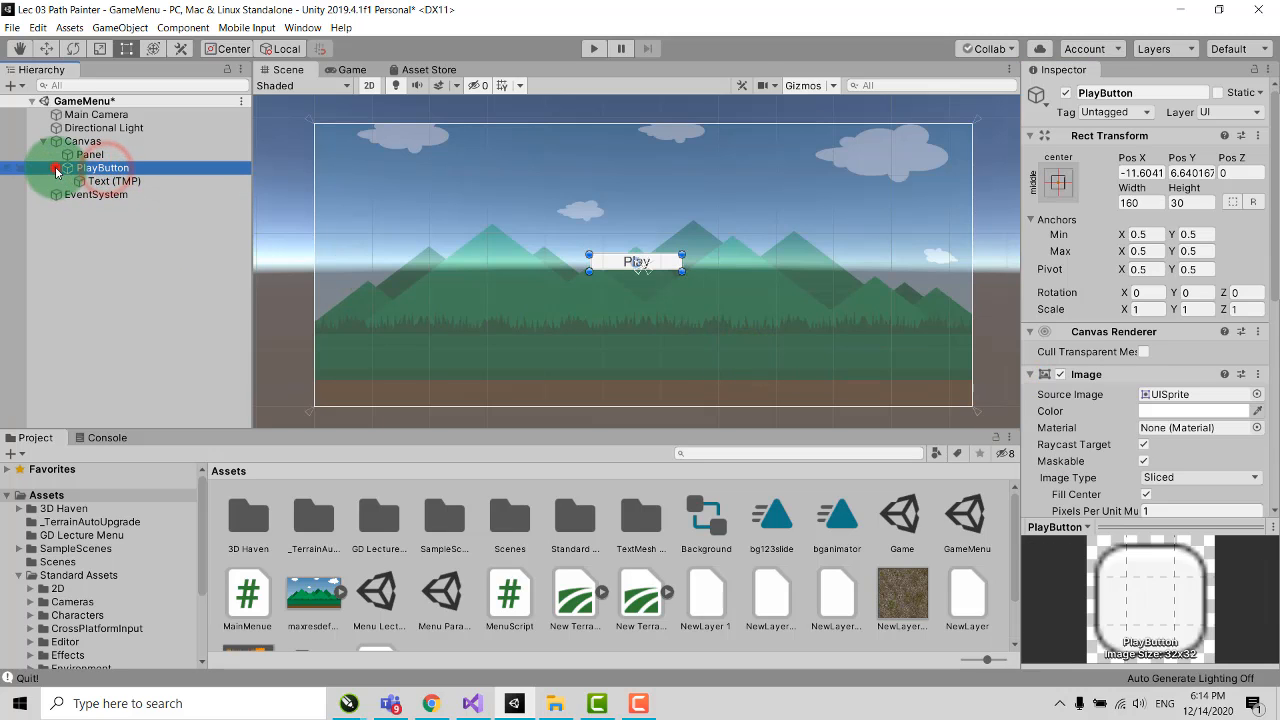
{"action": "left_click", "coordinate": [56, 168]}
{"action": "left_click", "coordinate": [100, 48]}
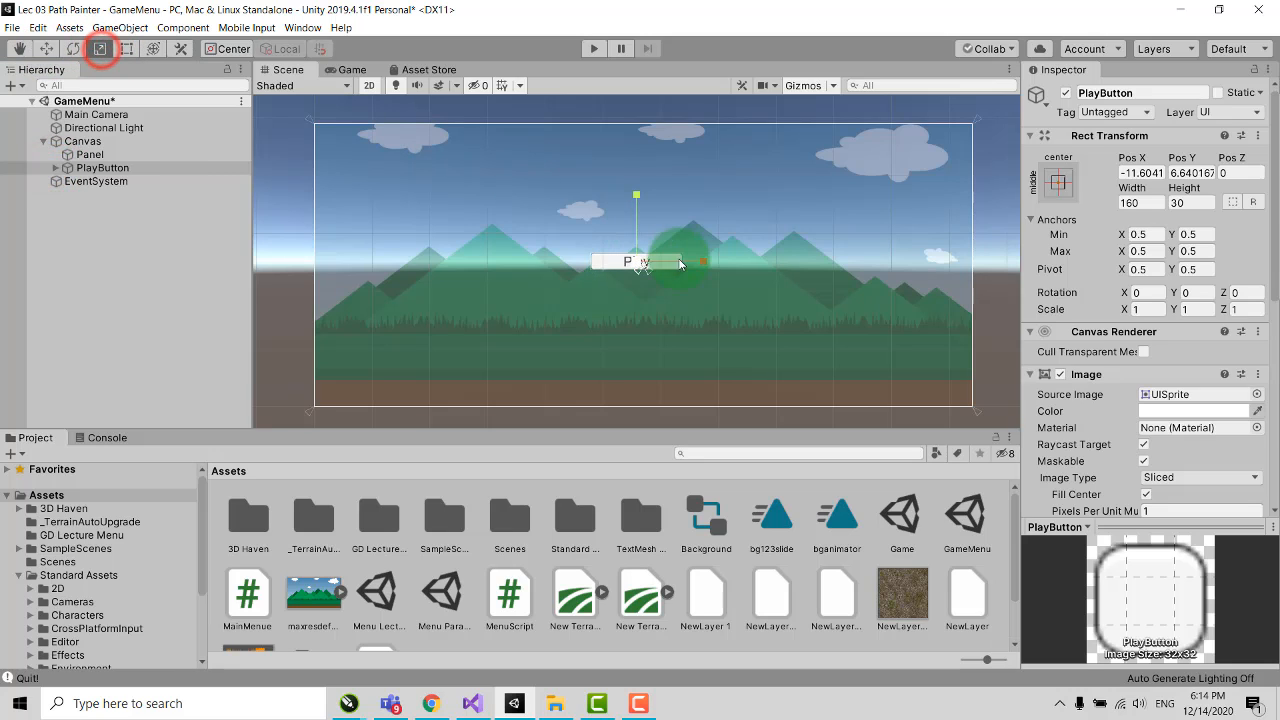
{"action": "left_click_drag", "start_coordinate": [638, 262], "coordinate": [670, 265]}
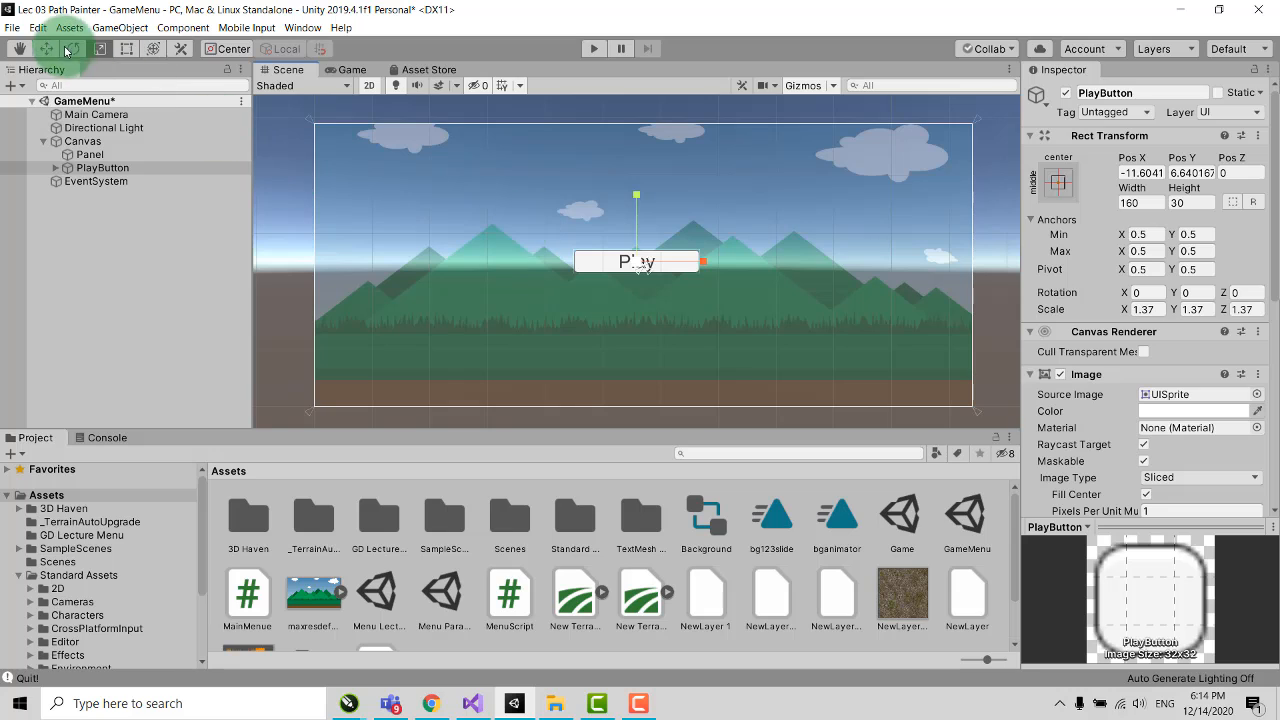
Step: Move the PlayButton to the lower left of the canvas, at about X -414 and Y -85
{"action": "left_click", "coordinate": [46, 48]}
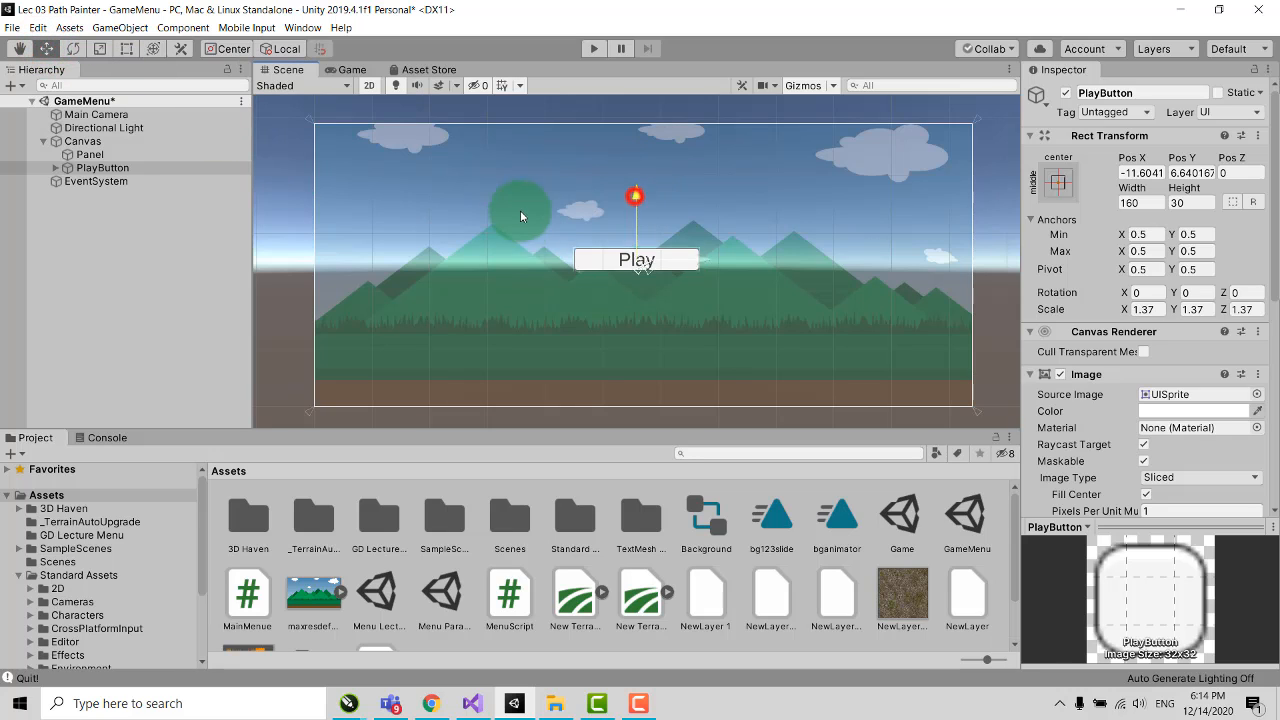
{"action": "left_click_drag", "start_coordinate": [635, 196], "coordinate": [487, 217]}
{"action": "left_click_drag", "start_coordinate": [703, 282], "coordinate": [495, 309]}
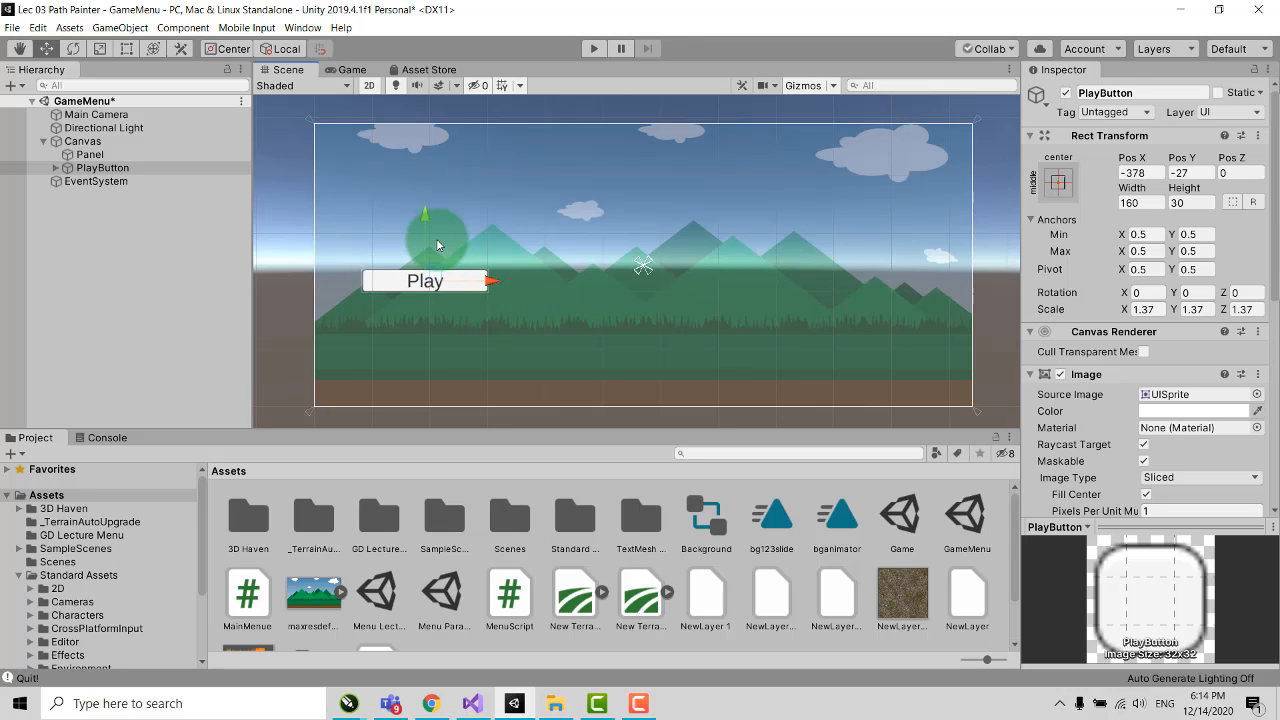
{"action": "left_click_drag", "start_coordinate": [424, 215], "coordinate": [437, 281]}
{"action": "left_click_drag", "start_coordinate": [489, 349], "coordinate": [468, 347]}
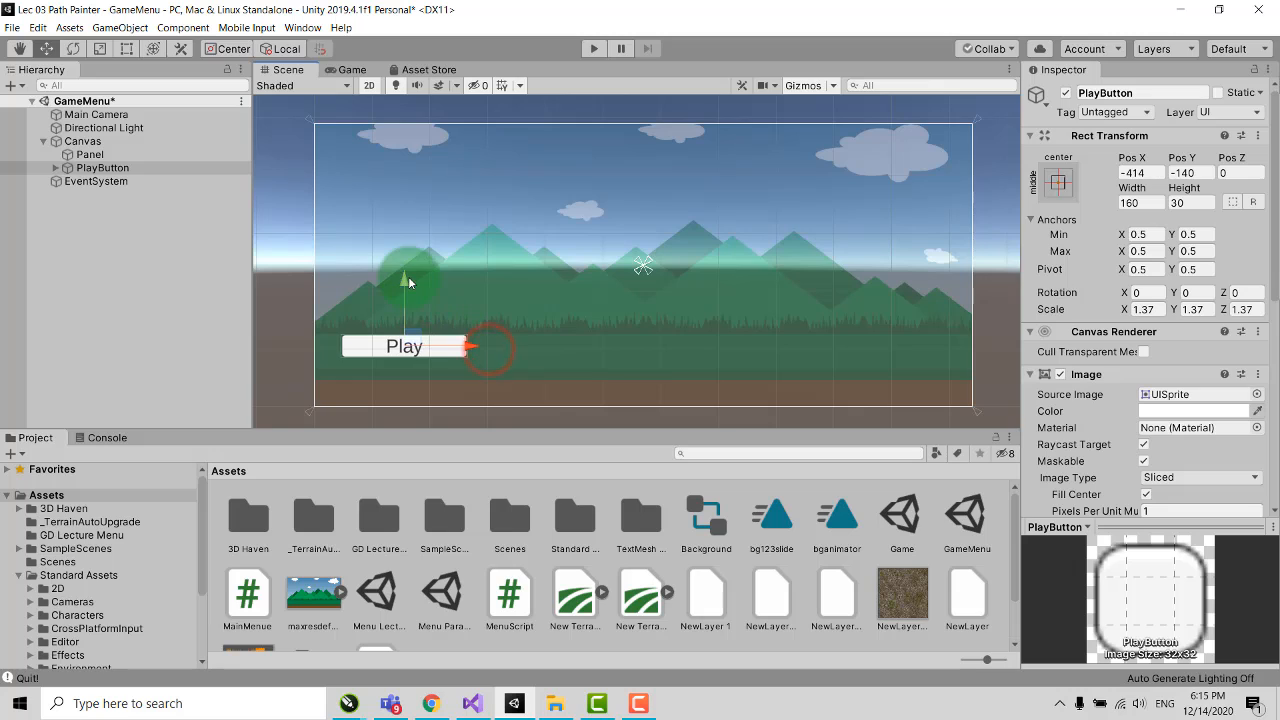
{"action": "left_click_drag", "start_coordinate": [409, 283], "coordinate": [401, 251]}
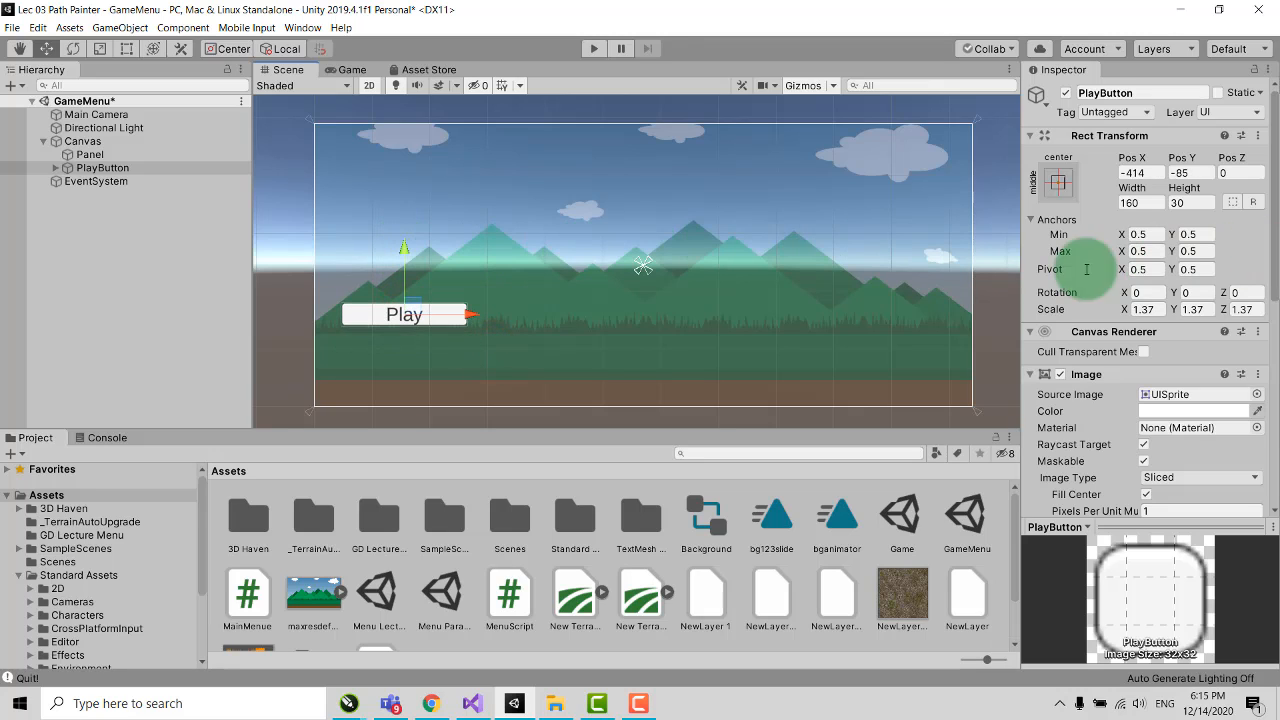
Step: Set the PlayButton's anchors to stretch both horizontally and vertically
{"action": "left_click", "coordinate": [1057, 185]}
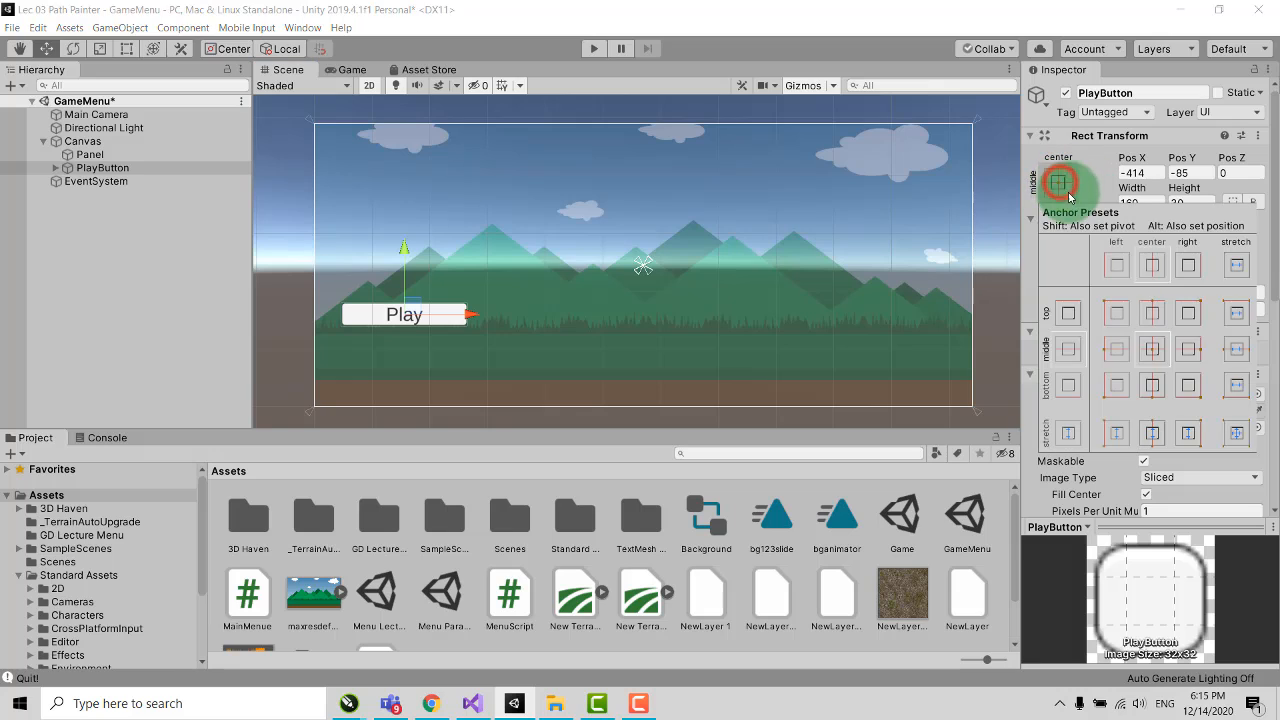
{"action": "left_click", "coordinate": [1239, 434]}
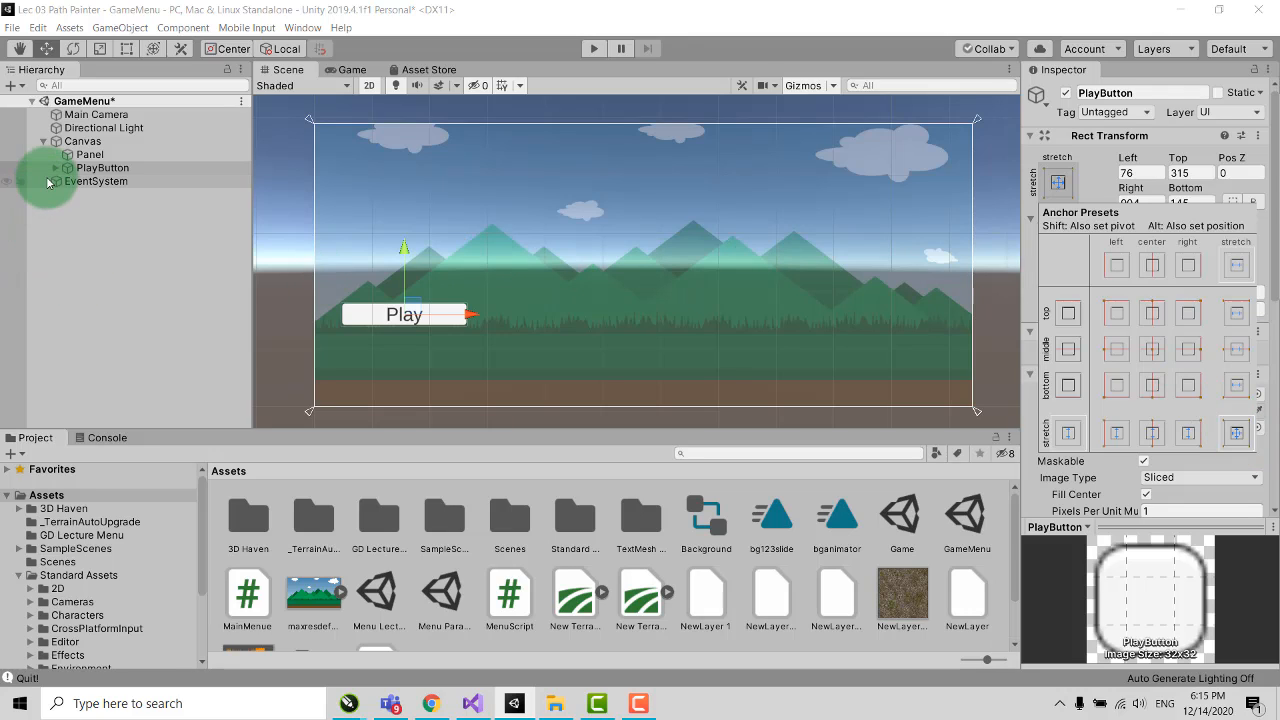
{"action": "left_click", "coordinate": [96, 170]}
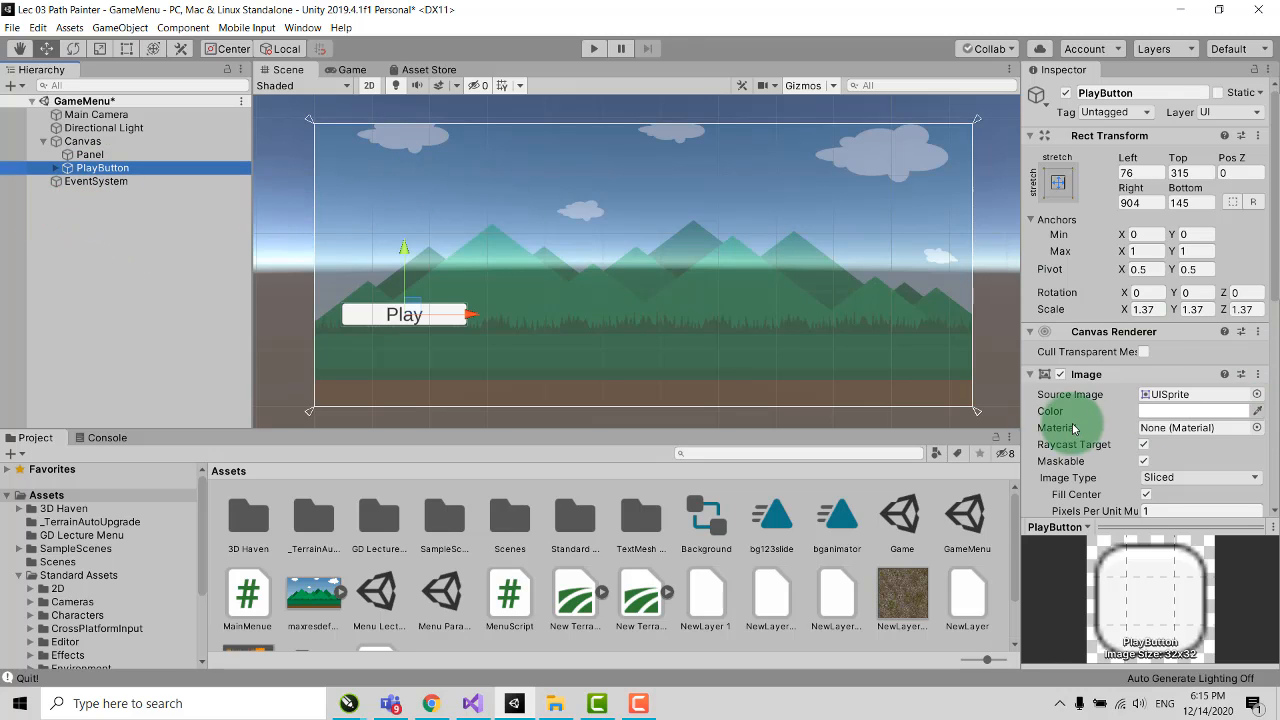
Step: Set the PlayButton's Highlighted Color to a light grey, about B3ABAB
{"action": "scroll", "coordinate": [1080, 423], "scroll_direction": "down", "scroll_amount": 5}
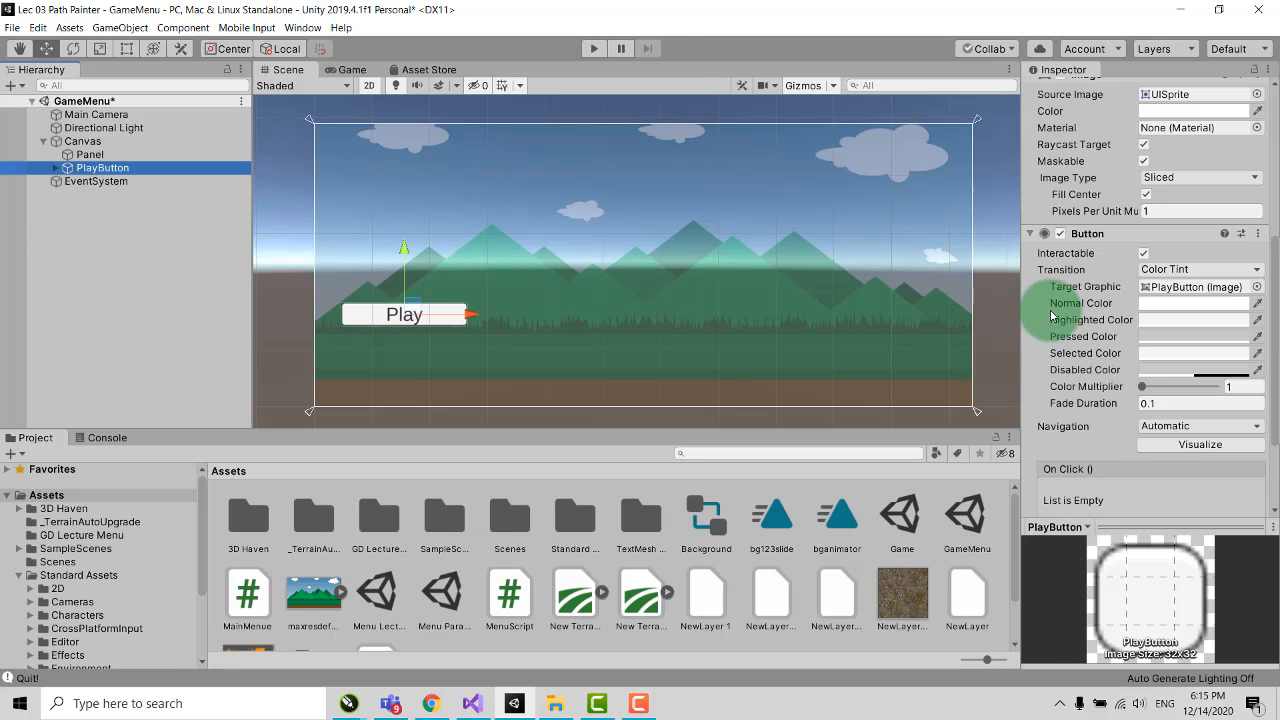
{"action": "left_click", "coordinate": [1188, 321]}
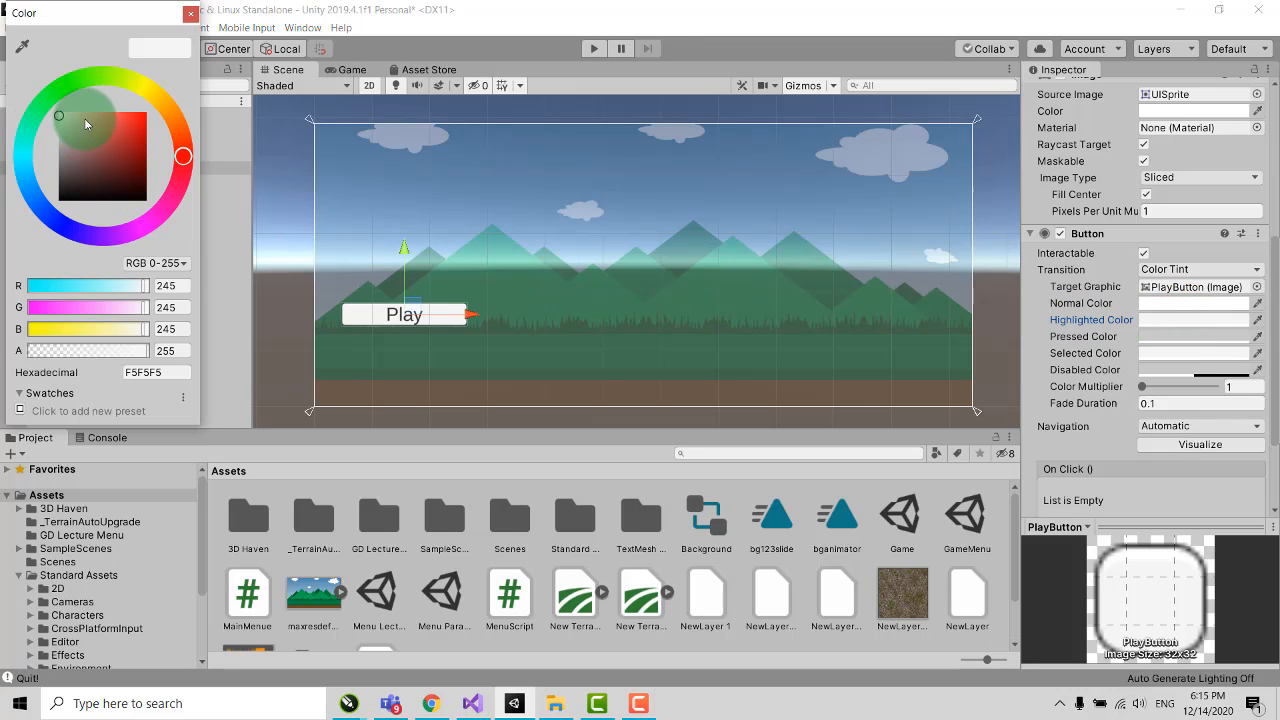
{"action": "left_click_drag", "start_coordinate": [62, 114], "coordinate": [63, 142]}
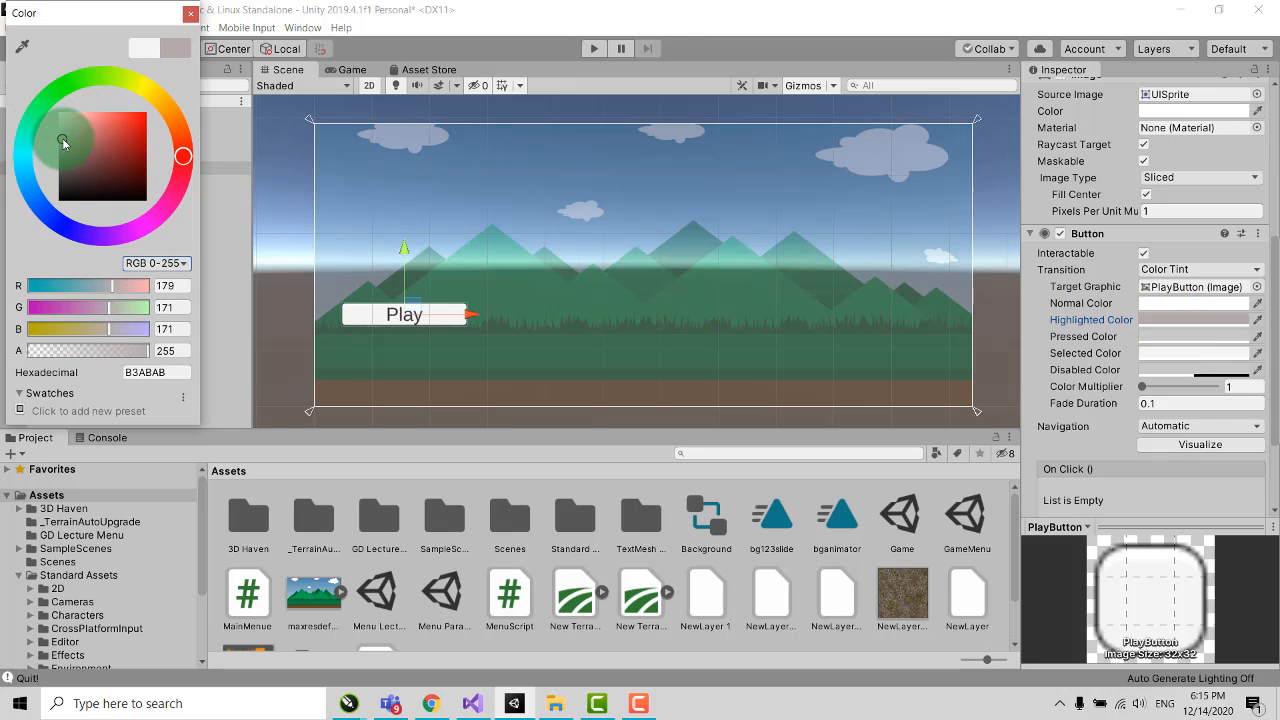
{"action": "left_click", "coordinate": [190, 14]}
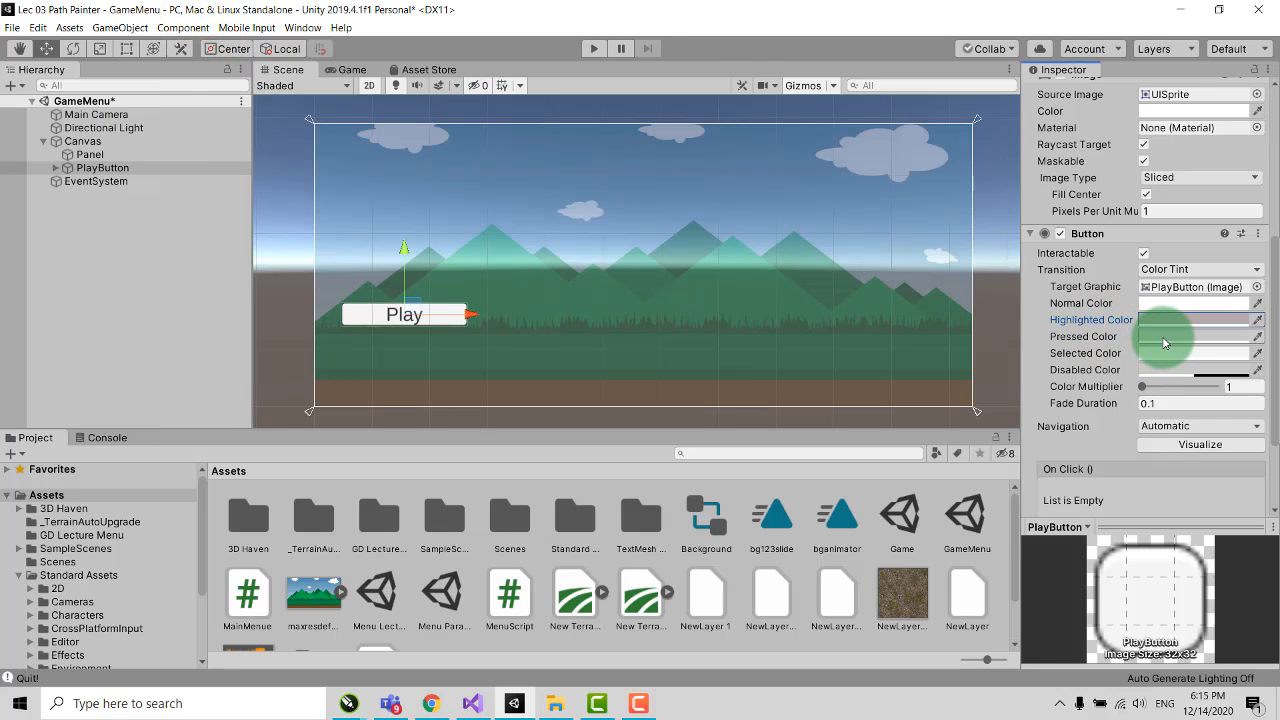
Step: Set the PlayButton's Pressed Color to yellow, about F8DF37
{"action": "left_click", "coordinate": [1162, 337]}
{"action": "mouse_move", "coordinate": [58, 138]}
{"action": "left_mouse_down"}
{"action": "mouse_move", "coordinate": [64, 157]}
{"action": "mouse_move", "coordinate": [112, 121]}
{"action": "left_mouse_up"}
{"action": "mouse_move", "coordinate": [182, 156]}
{"action": "left_mouse_down"}
{"action": "mouse_move", "coordinate": [150, 90]}
{"action": "mouse_move", "coordinate": [114, 120]}
{"action": "mouse_move", "coordinate": [127, 115]}
{"action": "left_mouse_up"}
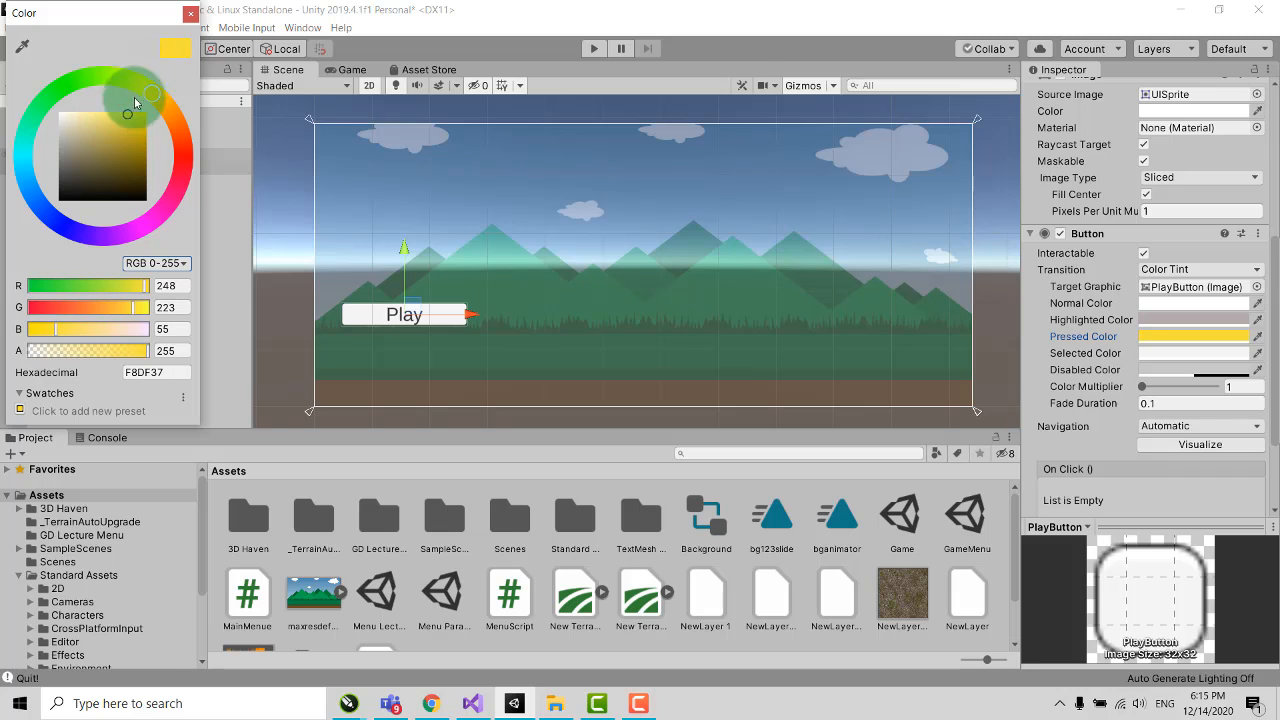
{"action": "left_click", "coordinate": [193, 19]}
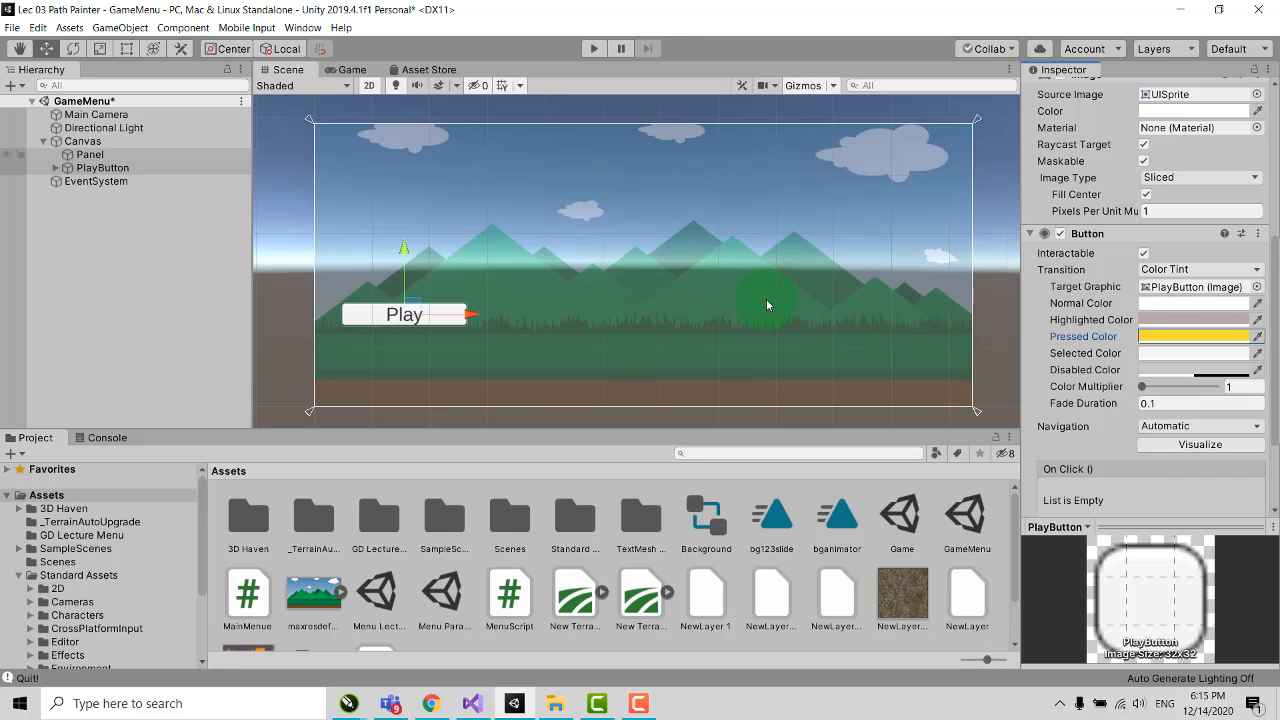
Step: Make the PlayButton's label text bold
{"action": "left_click", "coordinate": [60, 170]}
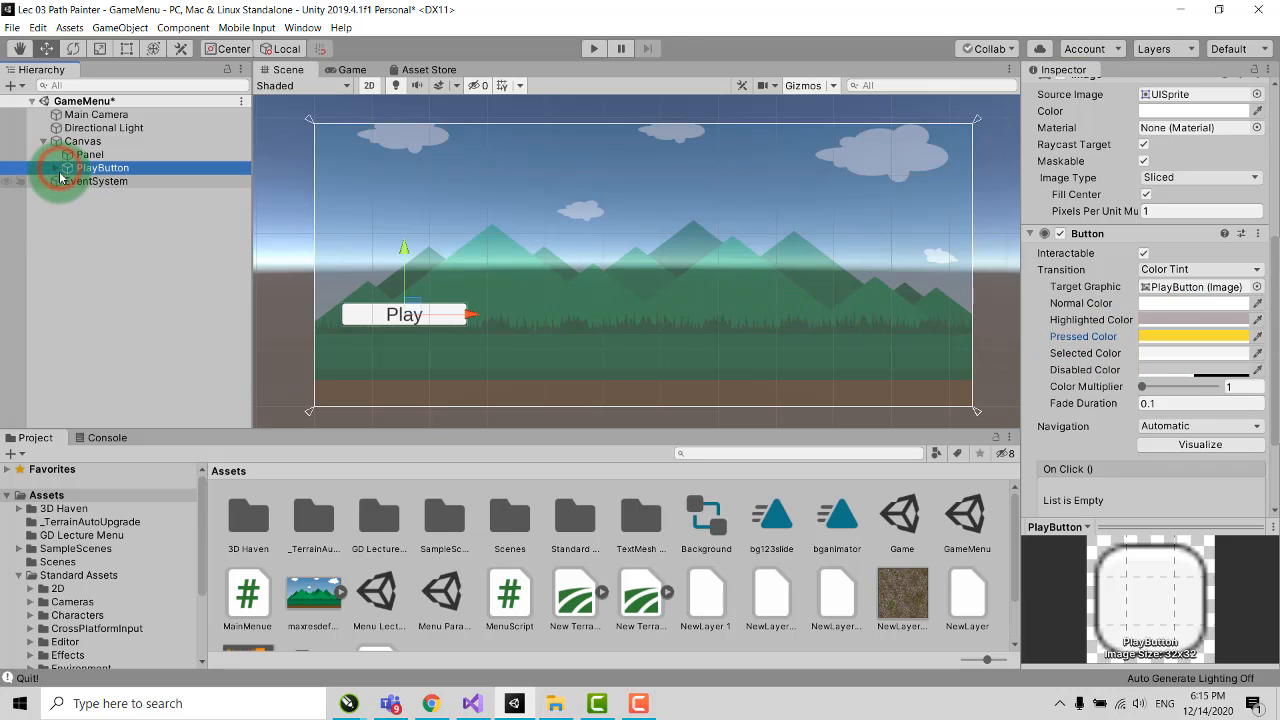
{"action": "left_click", "coordinate": [55, 168]}
{"action": "left_click", "coordinate": [108, 183]}
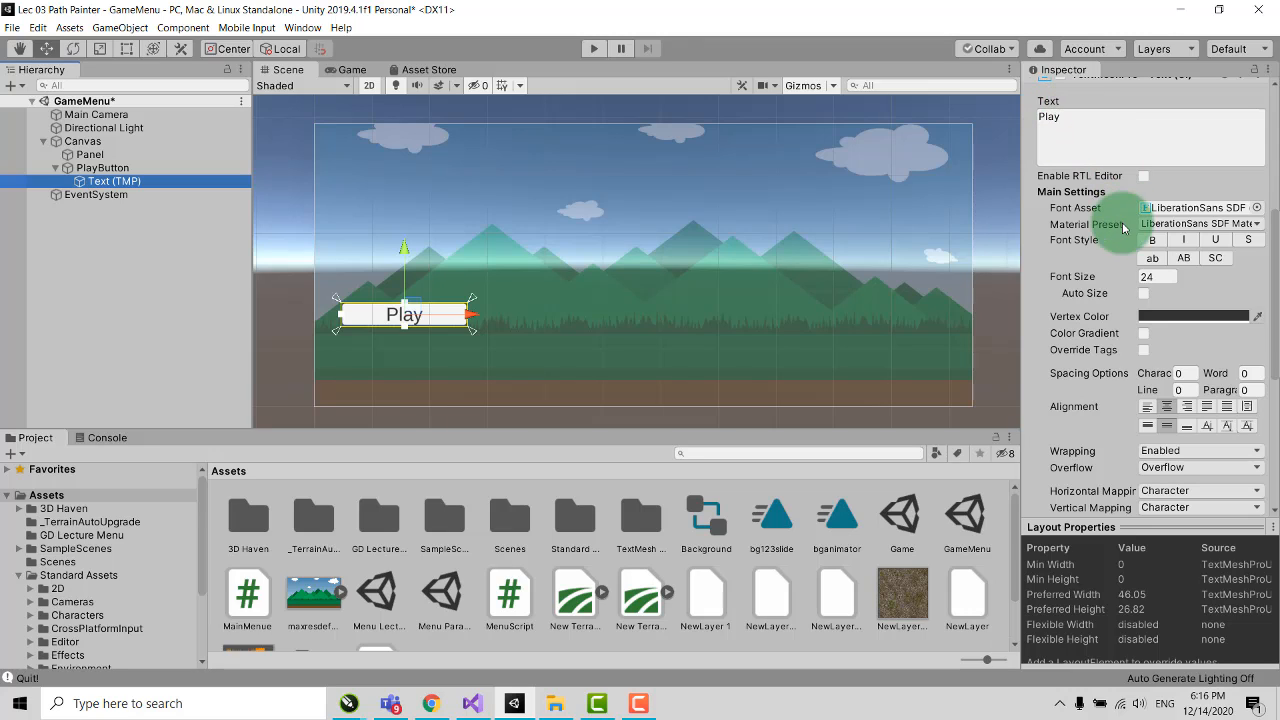
{"action": "left_click", "coordinate": [1151, 241]}
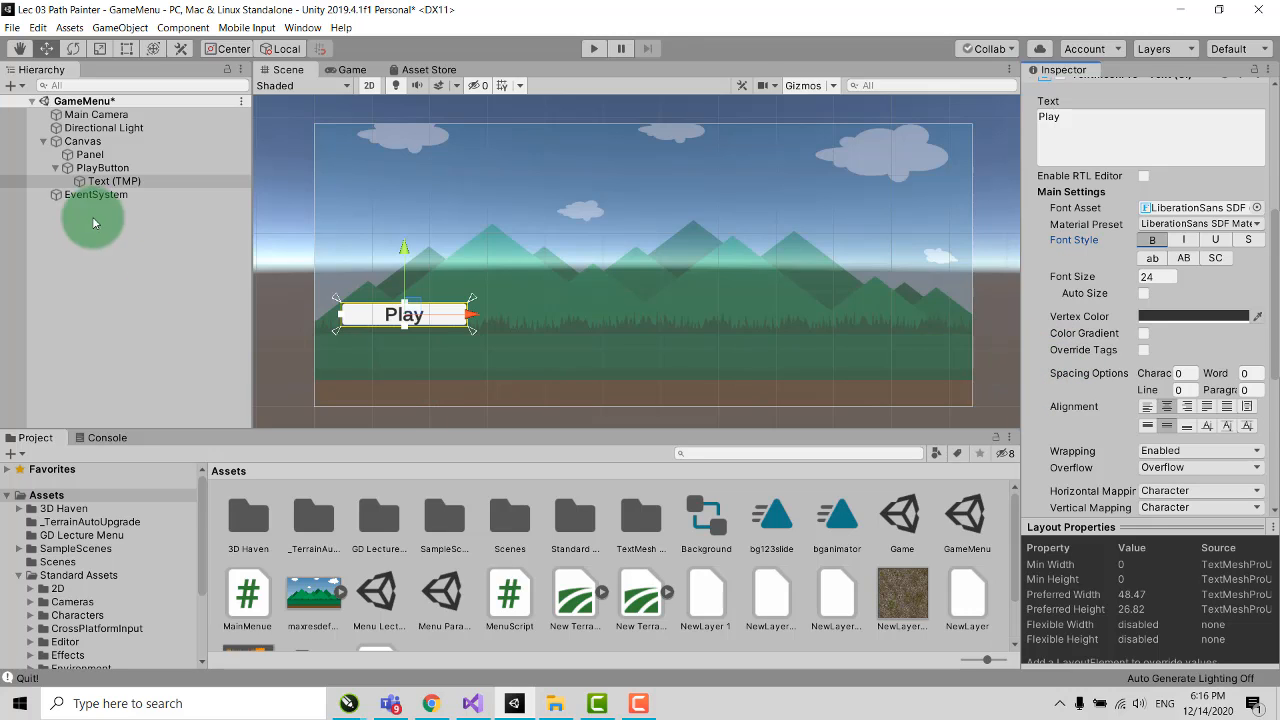
{"action": "left_click", "coordinate": [56, 167]}
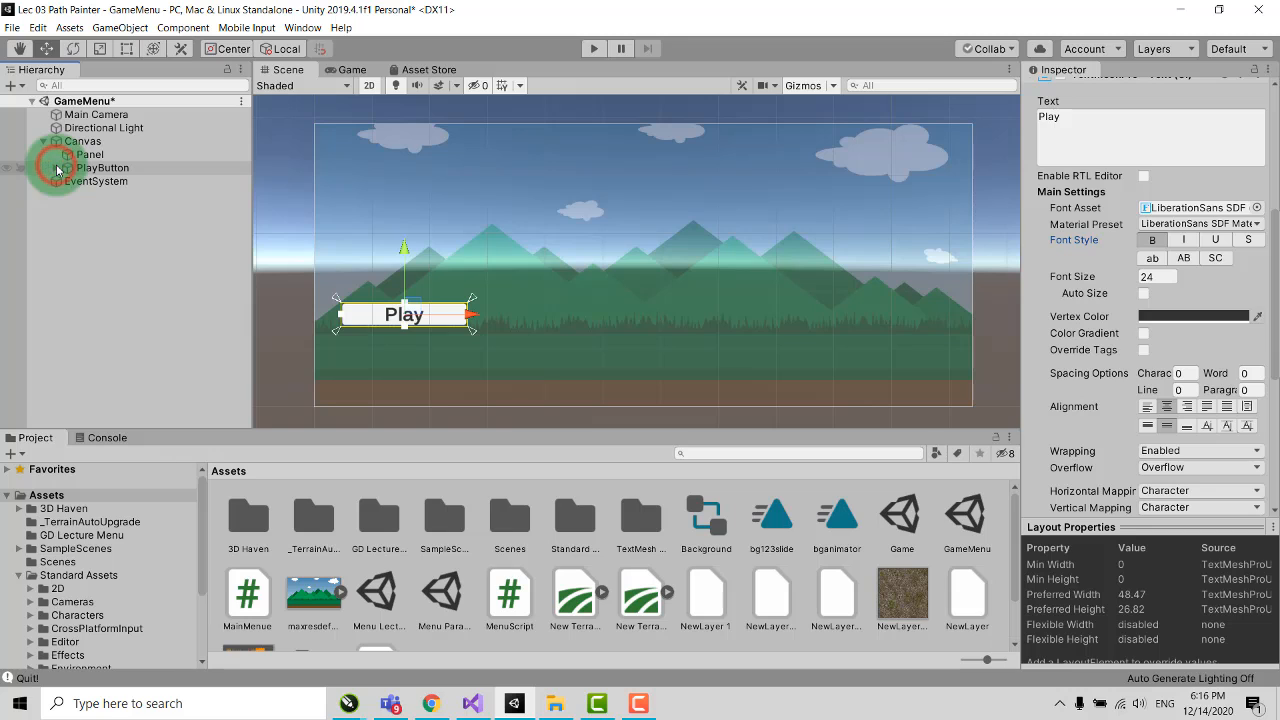
Step: Duplicate the PlayButton twice under the Canvas for two more menu buttons
{"action": "right_click", "coordinate": [124, 168]}
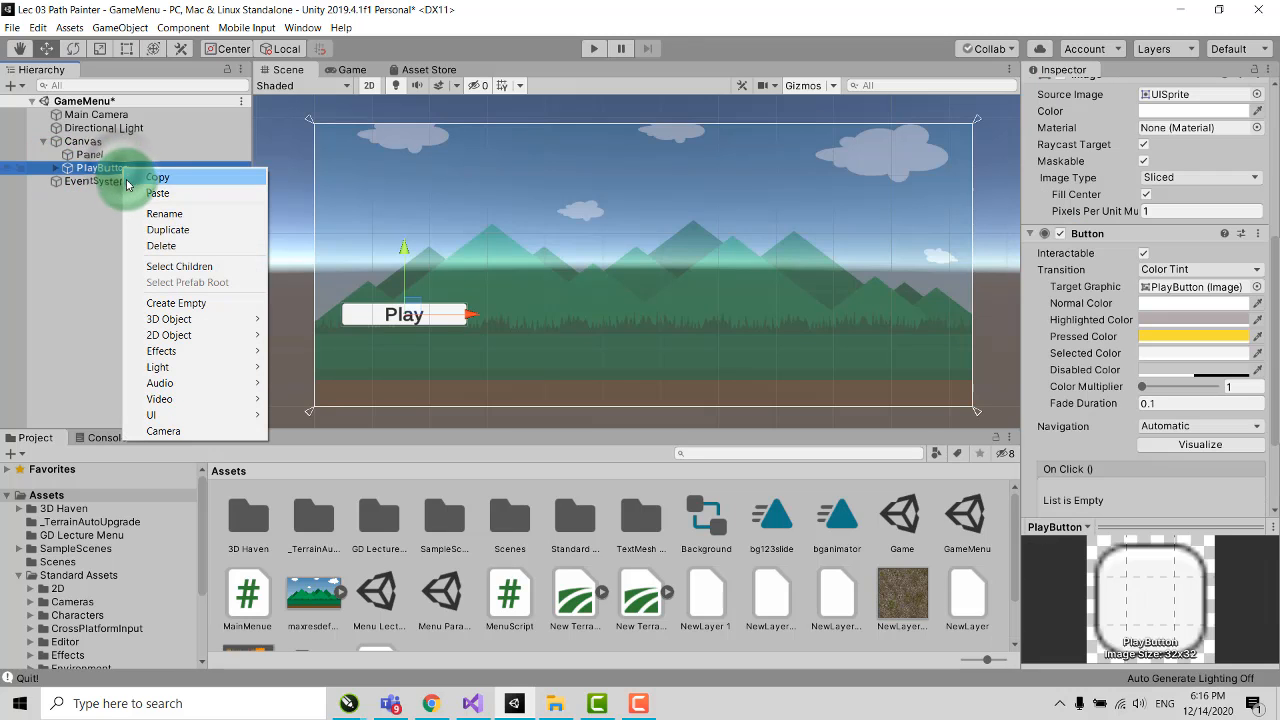
{"action": "left_click", "coordinate": [166, 229]}
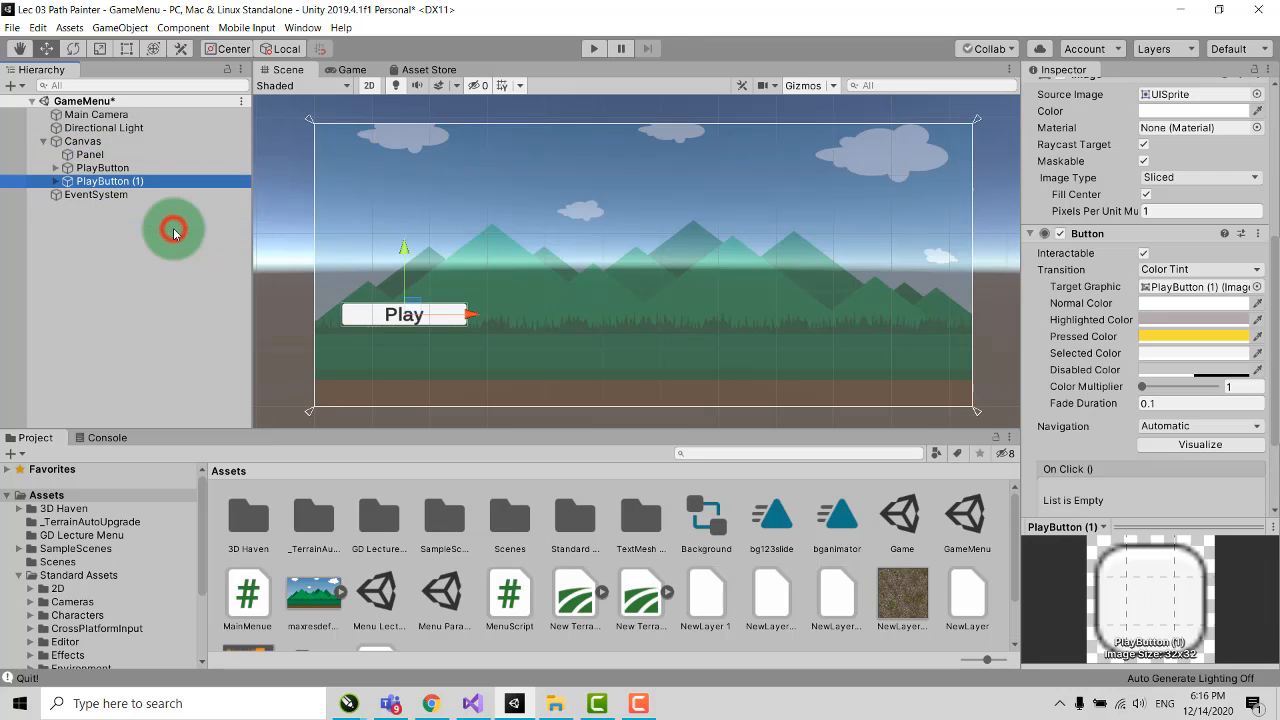
{"action": "right_click", "coordinate": [106, 181]}
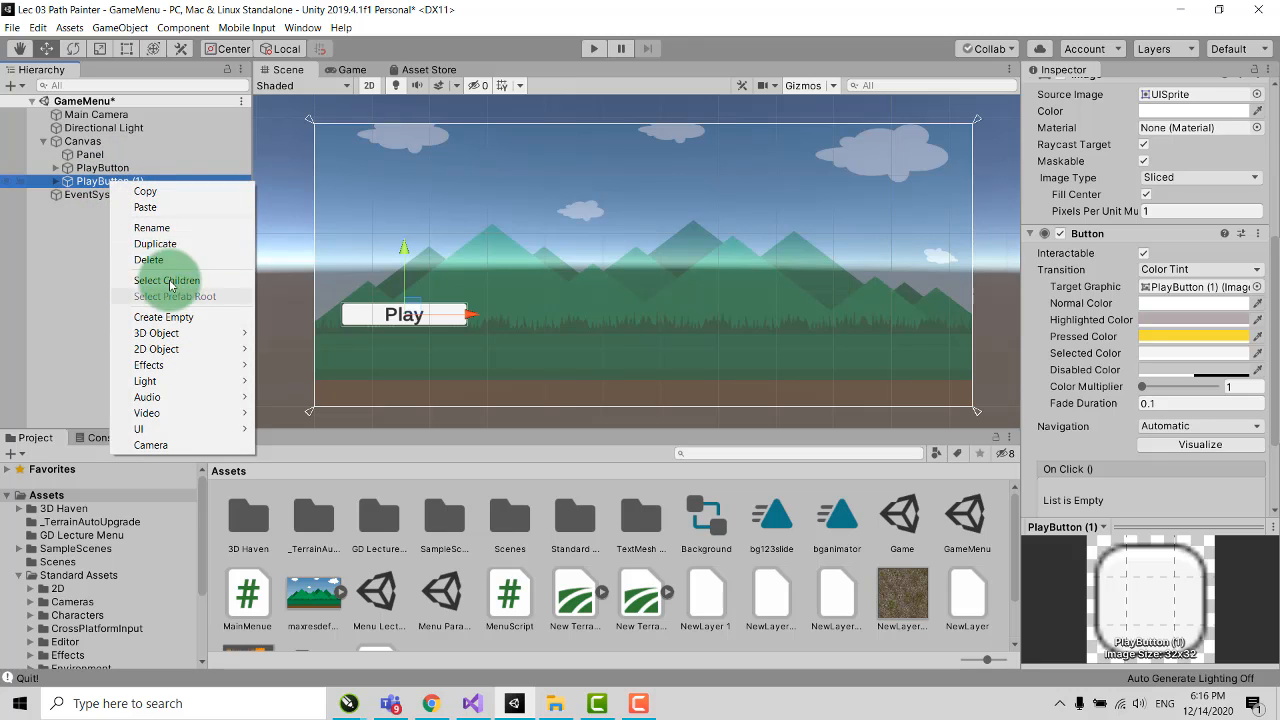
{"action": "left_click", "coordinate": [155, 244]}
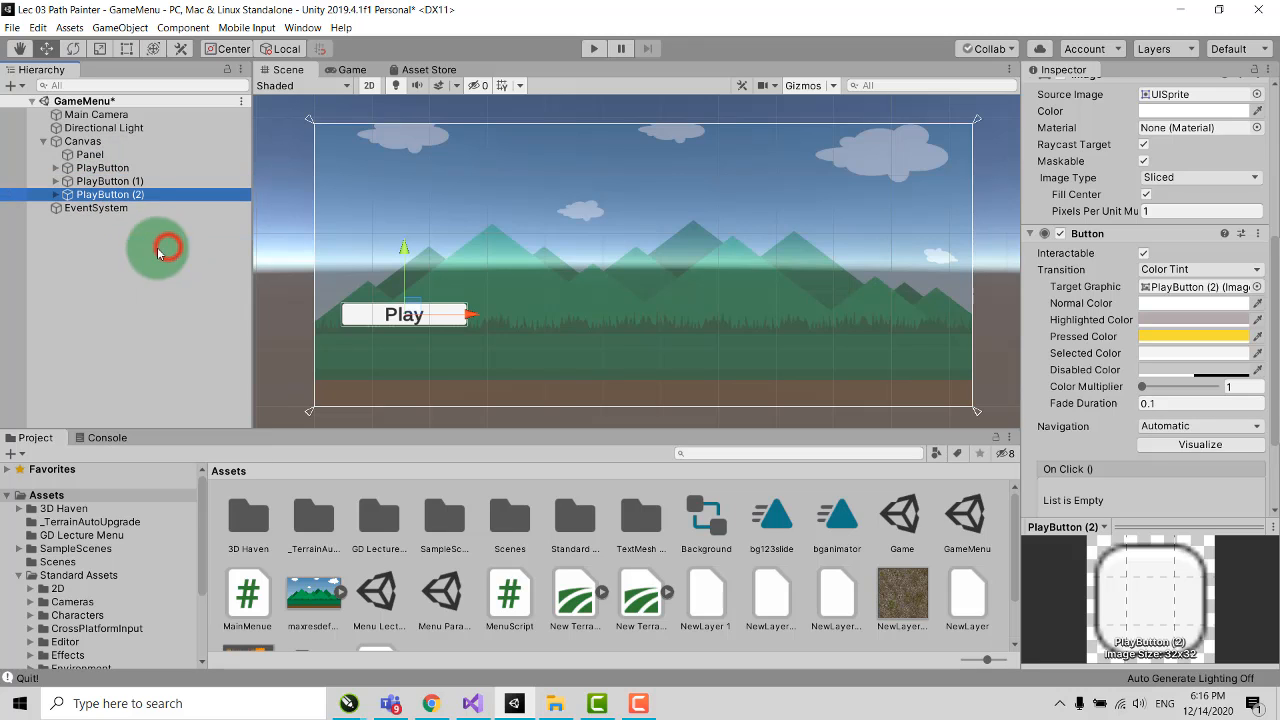
Step: Rename the first PlayButton copy as OptionButton
{"action": "left_click", "coordinate": [110, 181]}
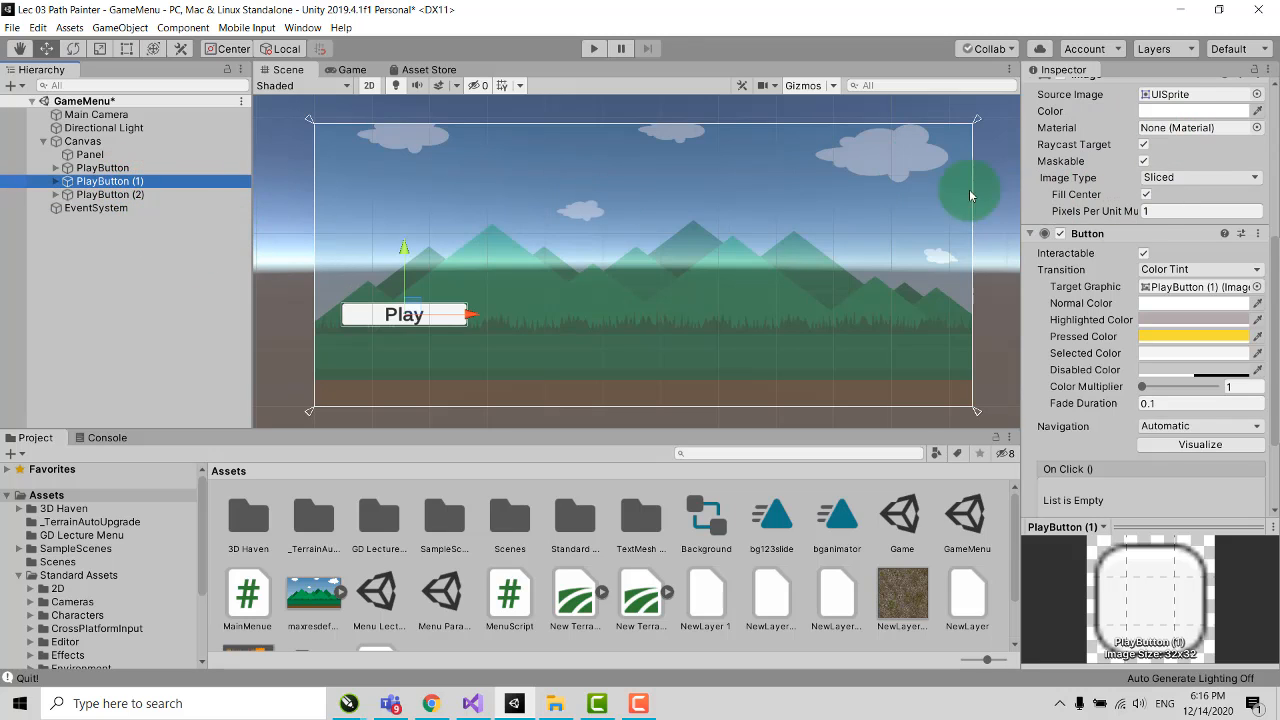
{"action": "scroll", "coordinate": [1160, 240], "scroll_direction": "up", "scroll_amount": 5}
{"action": "left_click", "coordinate": [1157, 94]}
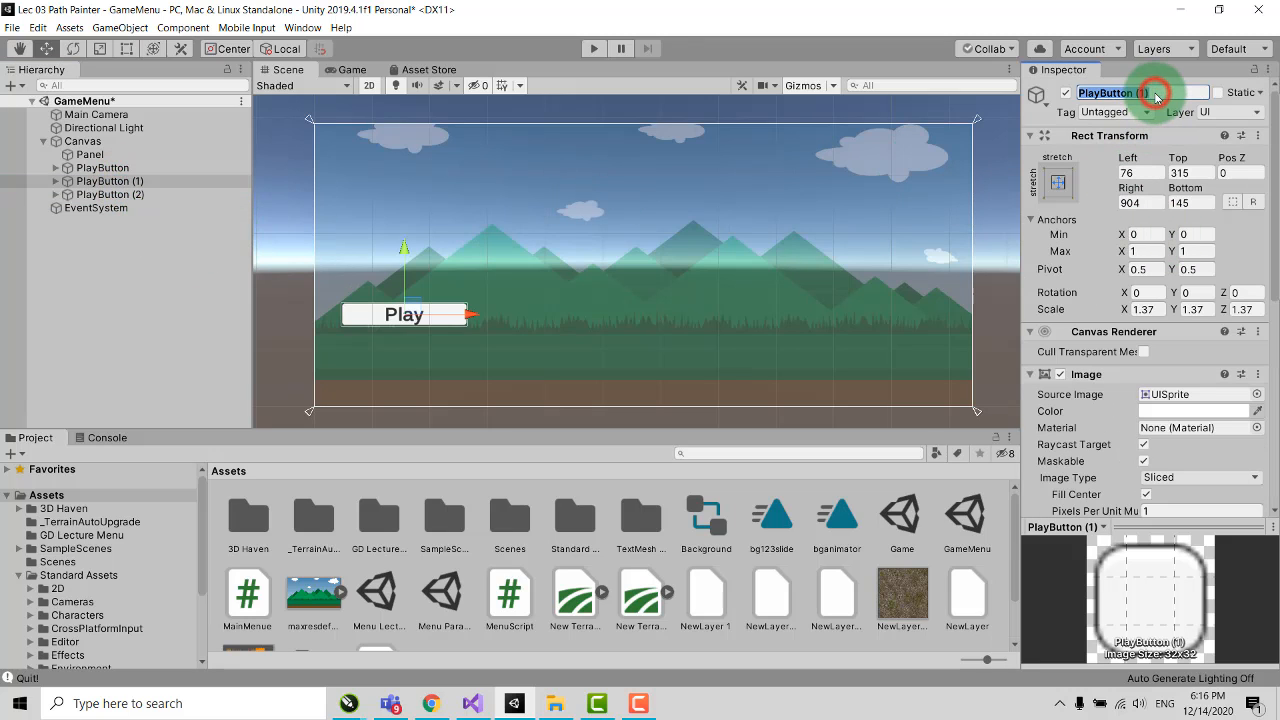
{"action": "left_click", "coordinate": [1157, 96]}
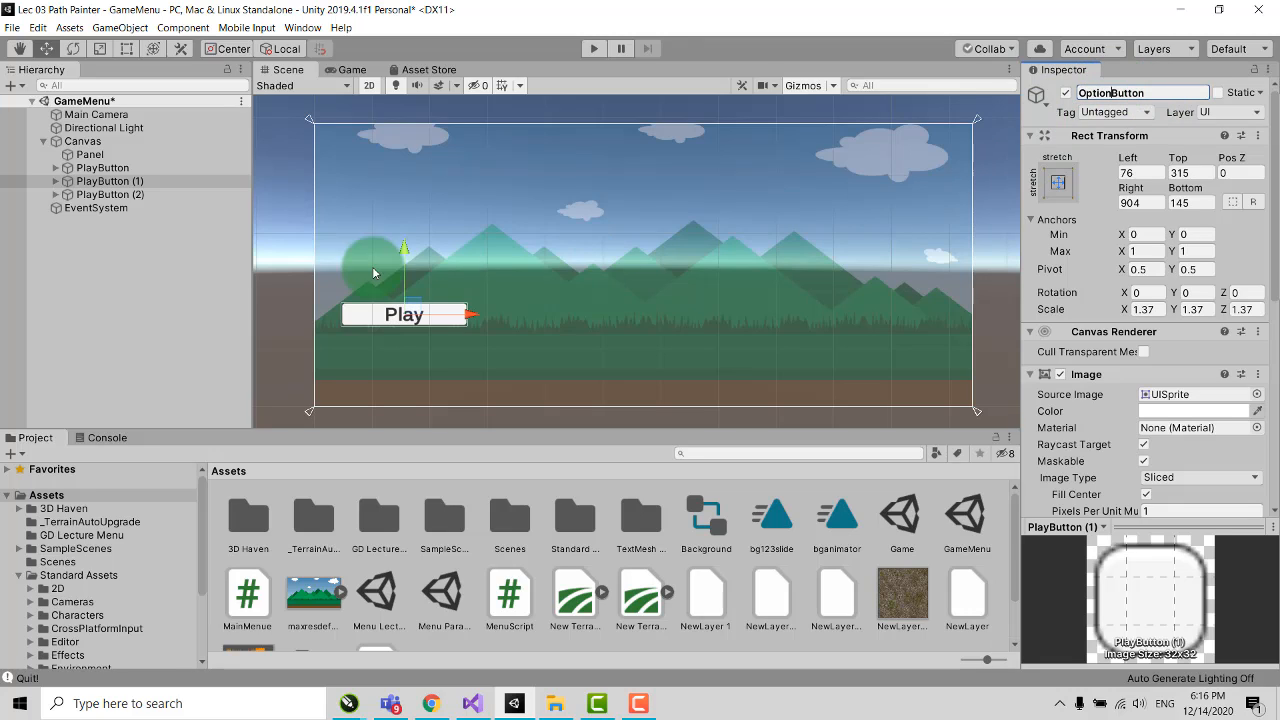
Step: Change the label text of the OptionButton to "Option"
{"action": "left_click", "coordinate": [54, 184]}
{"action": "left_click", "coordinate": [56, 181]}
{"action": "left_click", "coordinate": [97, 194]}
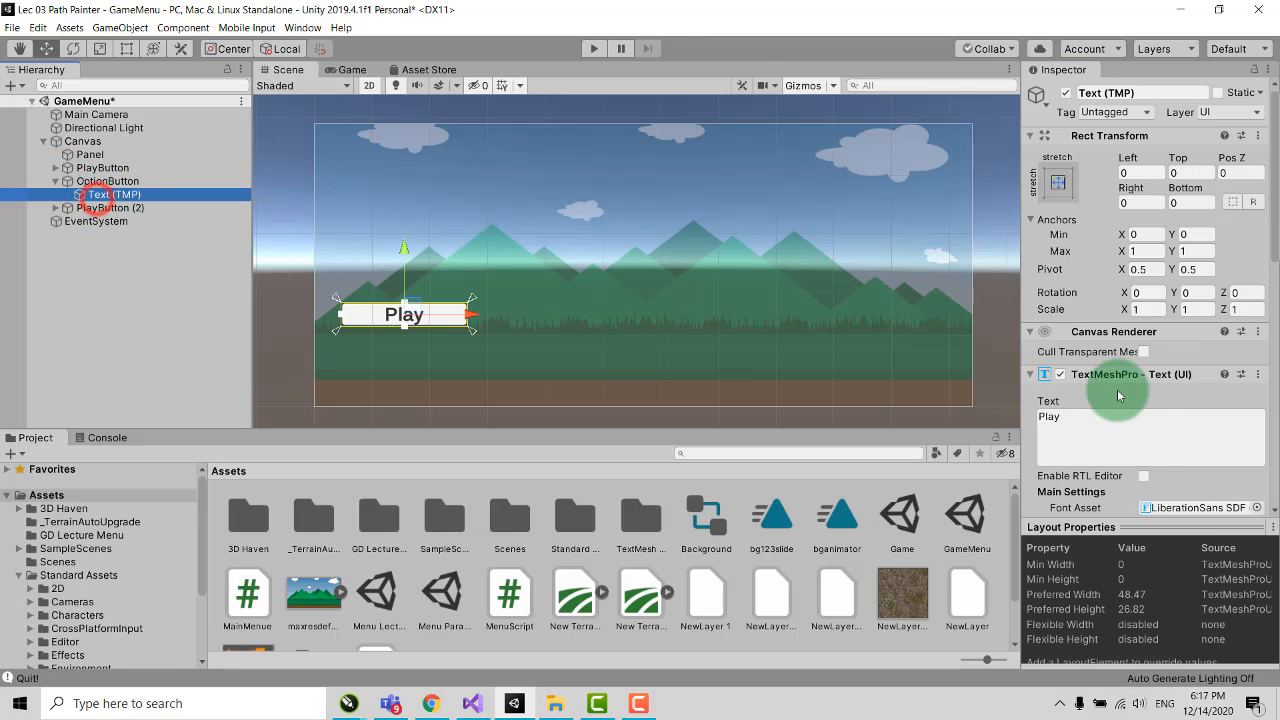
{"action": "left_click", "coordinate": [1088, 421]}
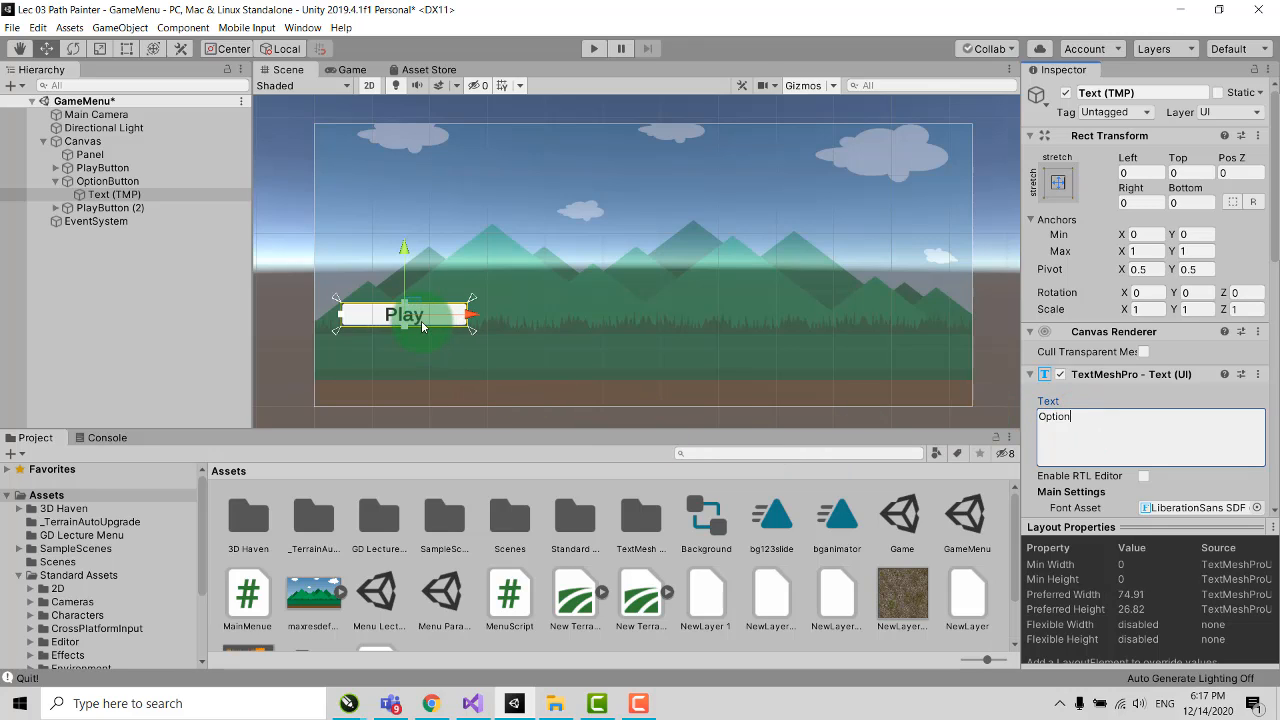
{"action": "left_click", "coordinate": [55, 181]}
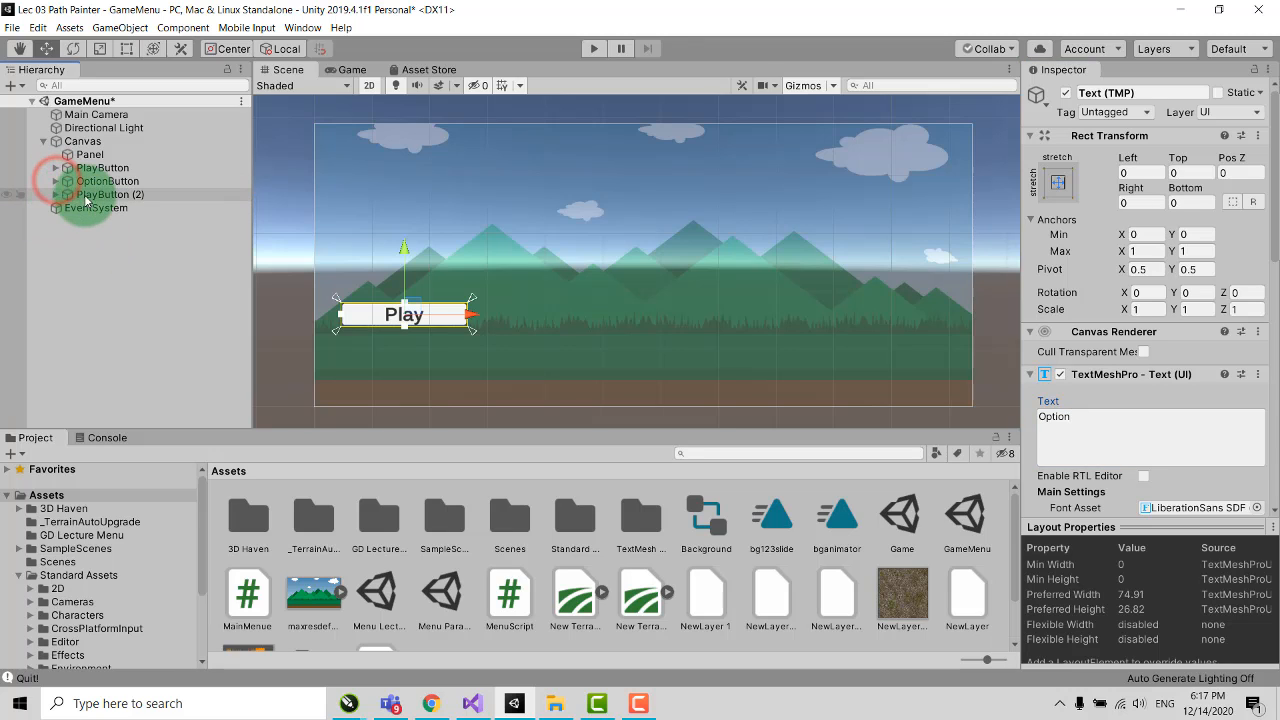
Step: Rename the second PlayButton copy as QuitButton
{"action": "left_click", "coordinate": [100, 195]}
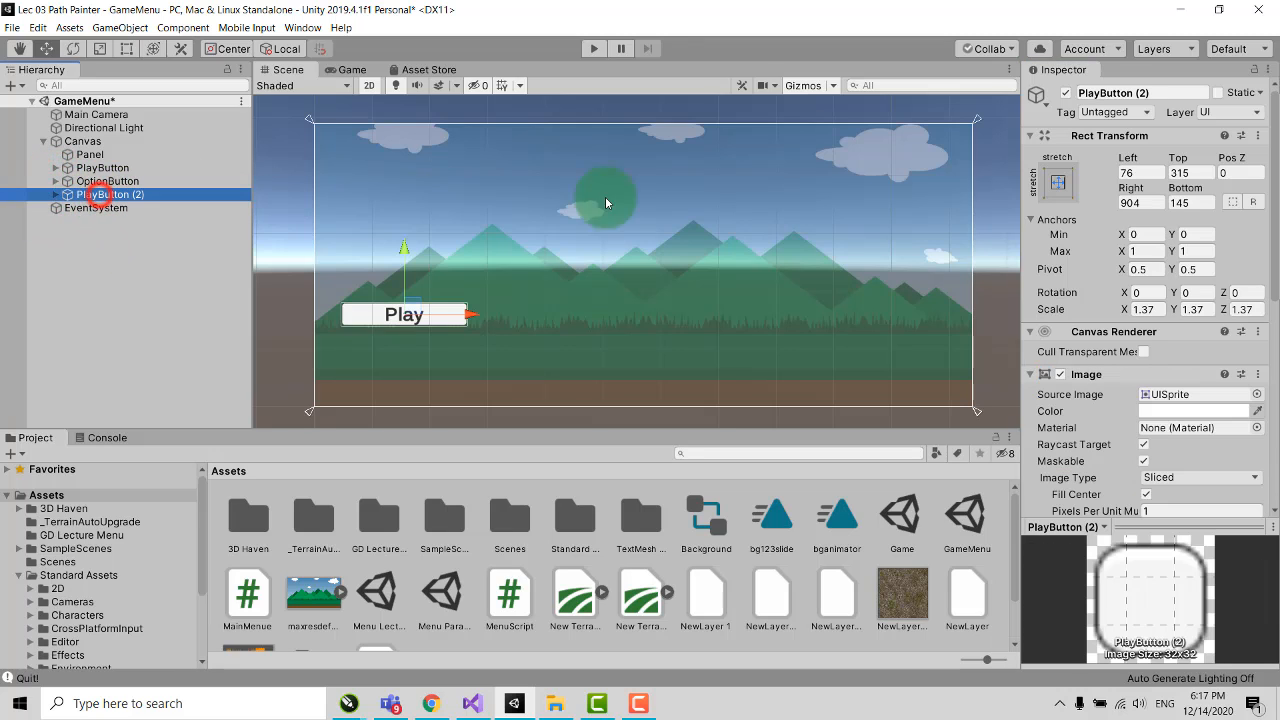
{"action": "left_click", "coordinate": [1150, 92]}
{"action": "key", "text": "BackSpace"}
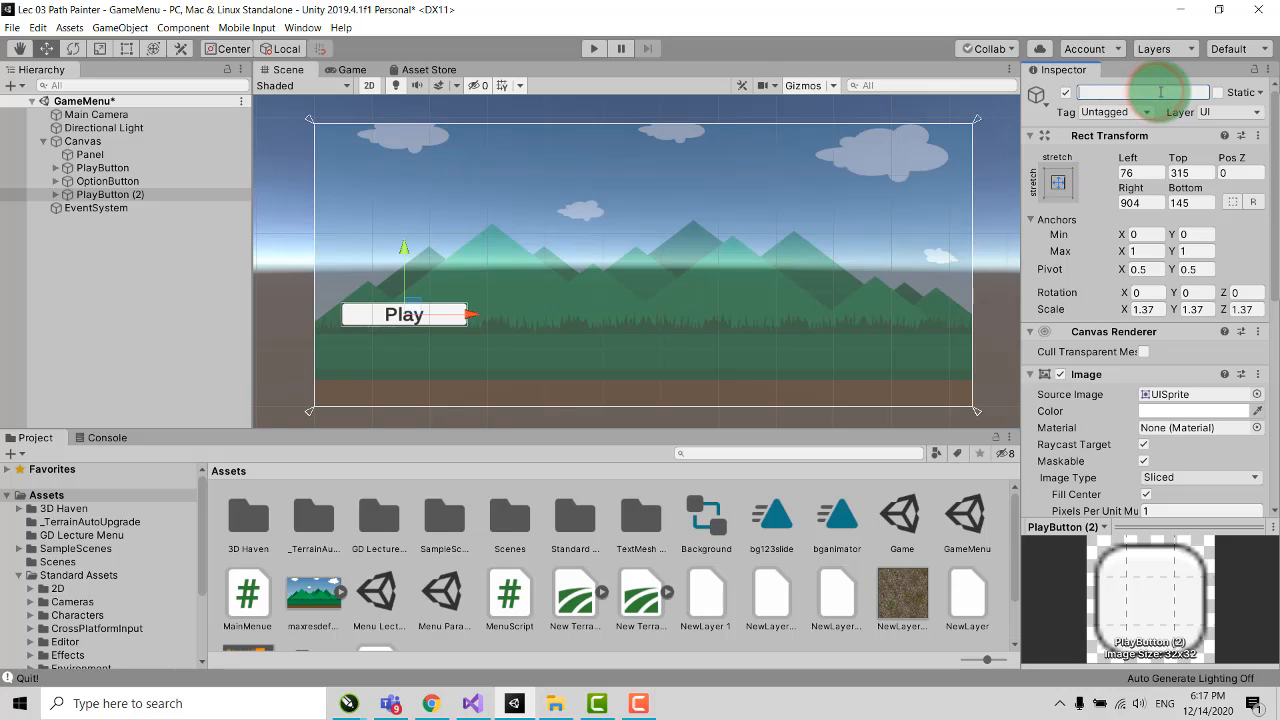
{"action": "left_click", "coordinate": [675, 148]}
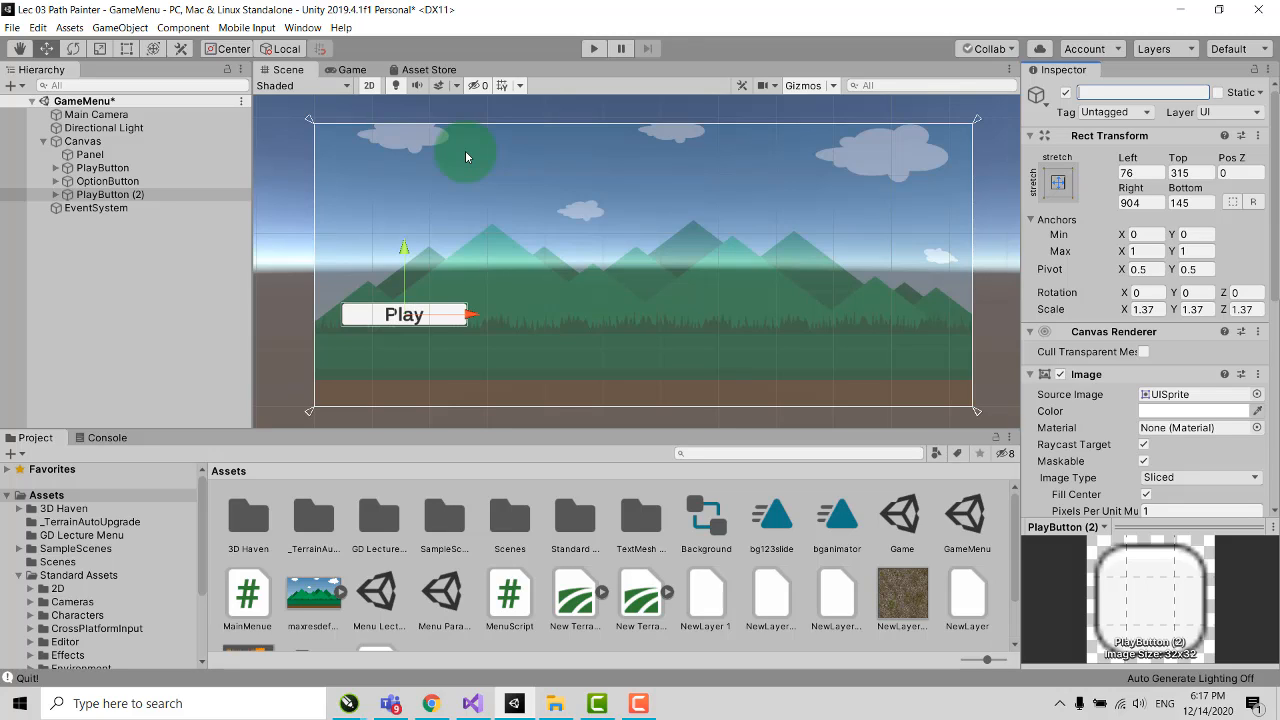
{"action": "type", "text": "QuitButton"}
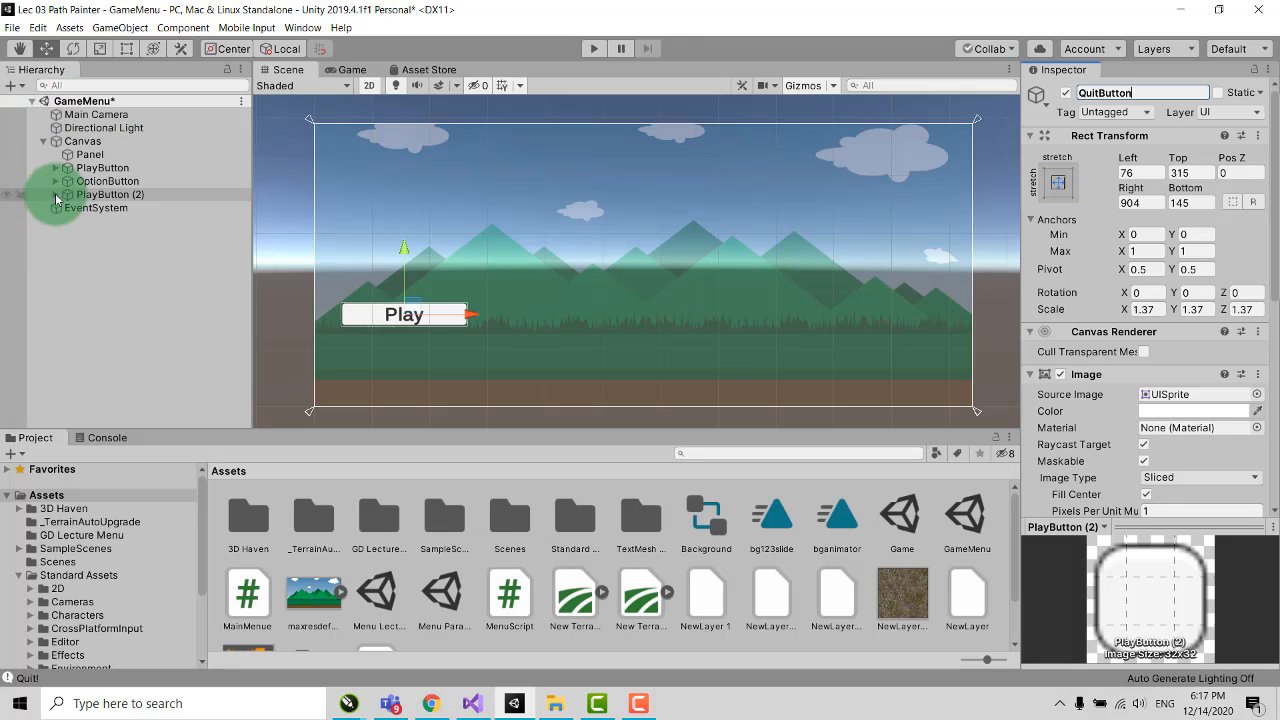
Step: Change the label text of the QuitButton to "Quit"
{"action": "left_click", "coordinate": [56, 194]}
{"action": "left_click", "coordinate": [100, 207]}
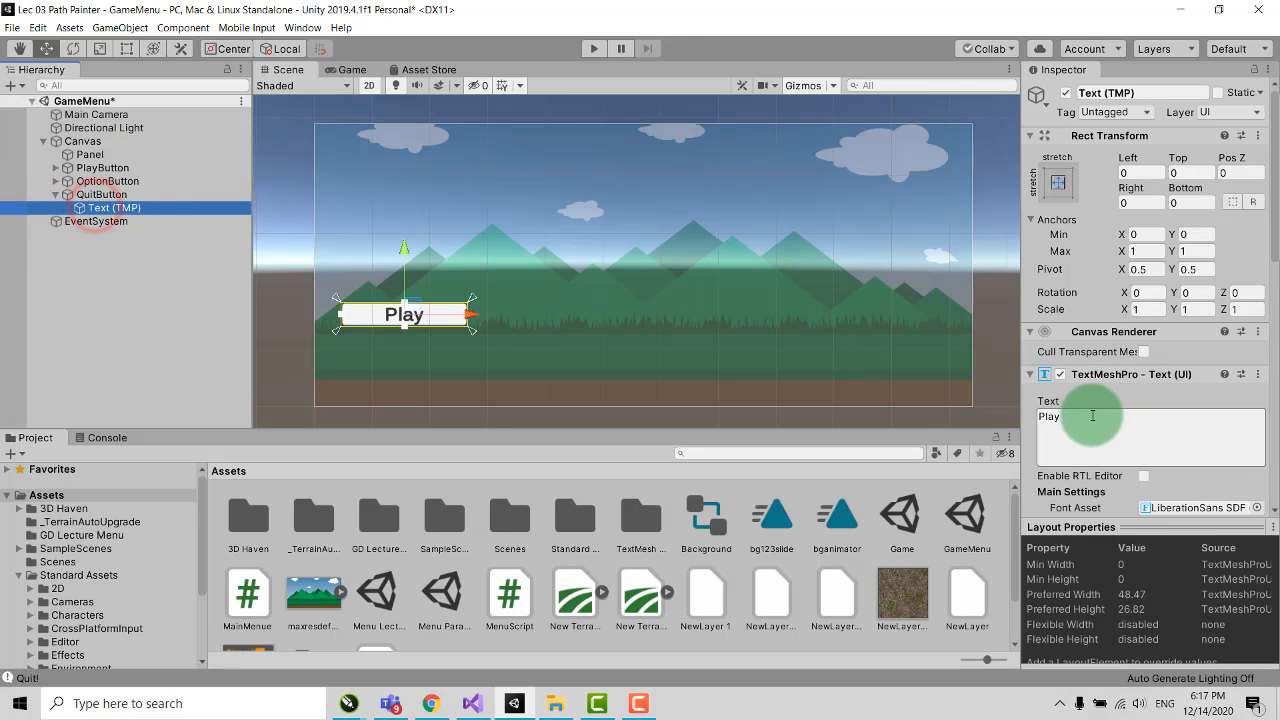
{"action": "left_click_drag", "start_coordinate": [1068, 418], "coordinate": [1015, 423]}
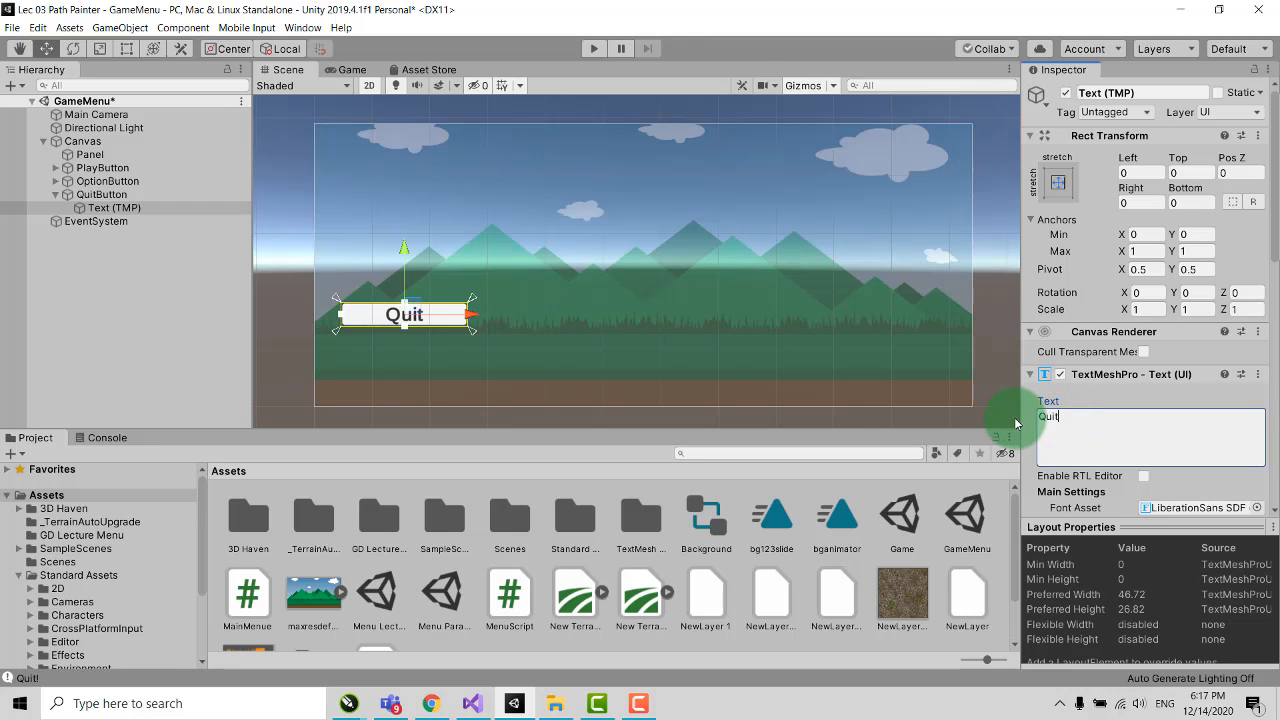
{"action": "left_click", "coordinate": [157, 342]}
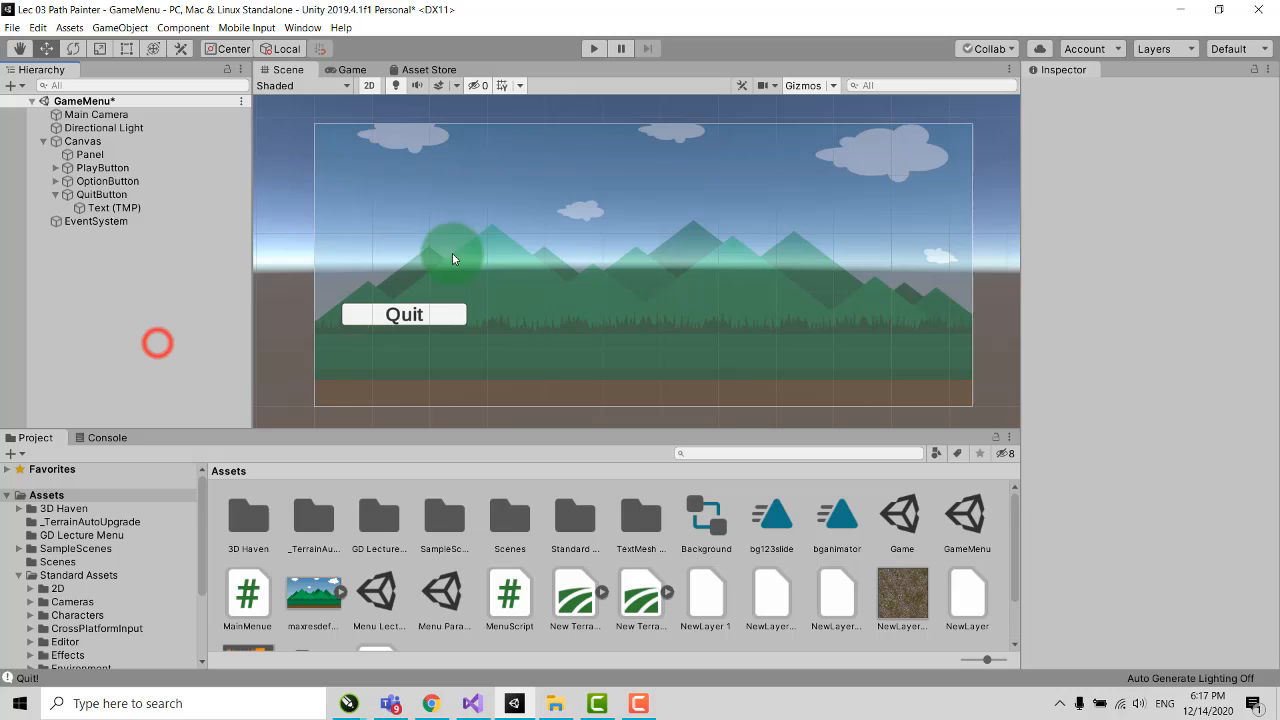
{"action": "left_click", "coordinate": [55, 194]}
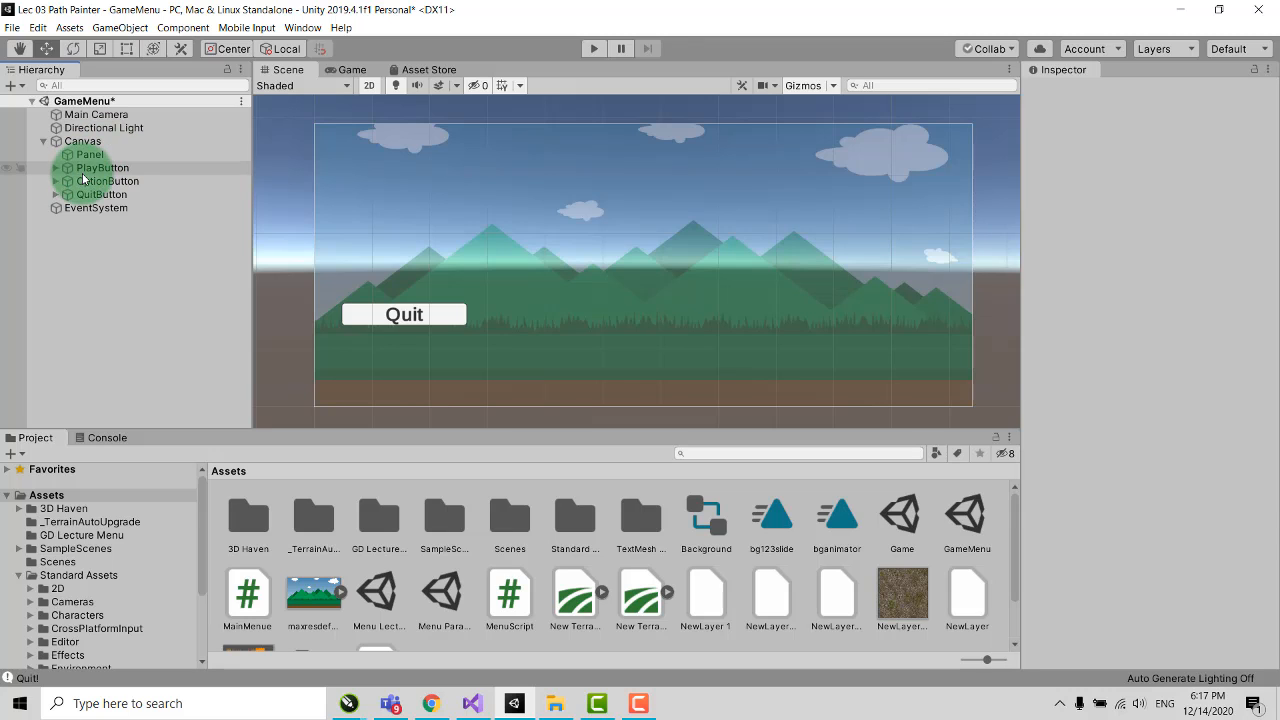
Step: Move the OptionButton directly below the PlayButton, and the QuitButton below that at about Top 425 and Bottom 35
{"action": "left_click", "coordinate": [86, 180]}
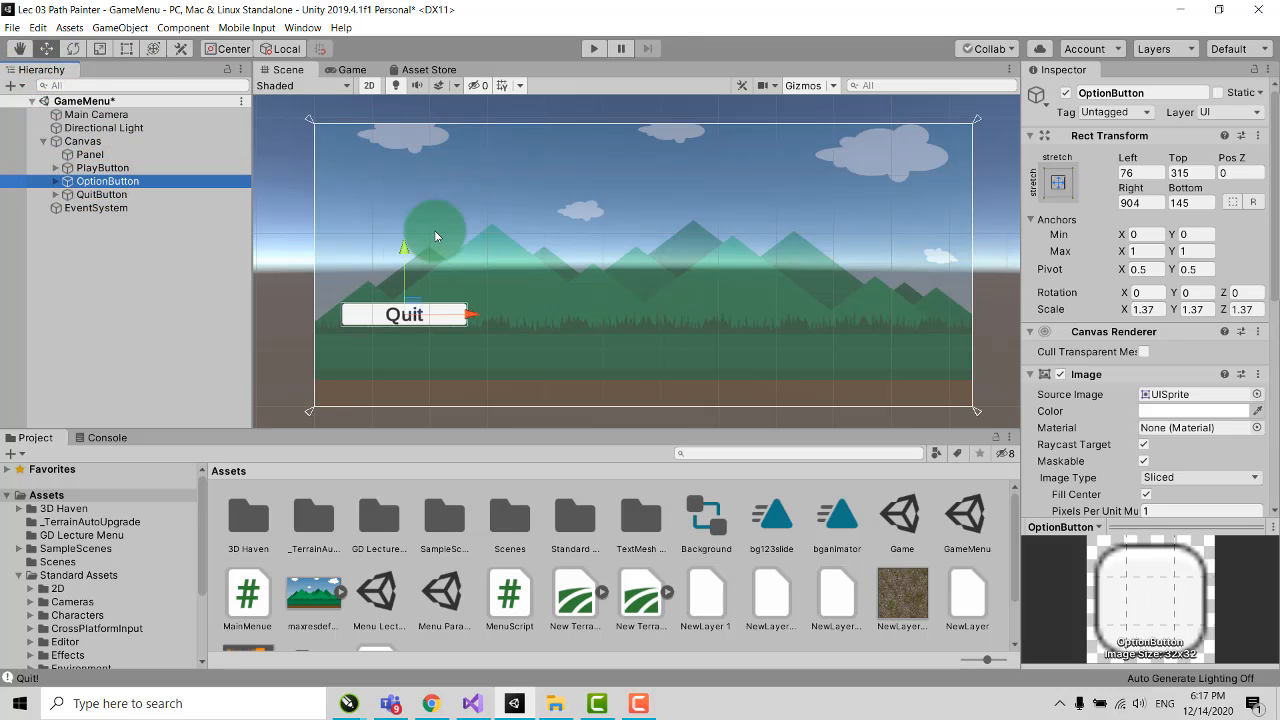
{"action": "left_click_drag", "start_coordinate": [404, 252], "coordinate": [405, 284]}
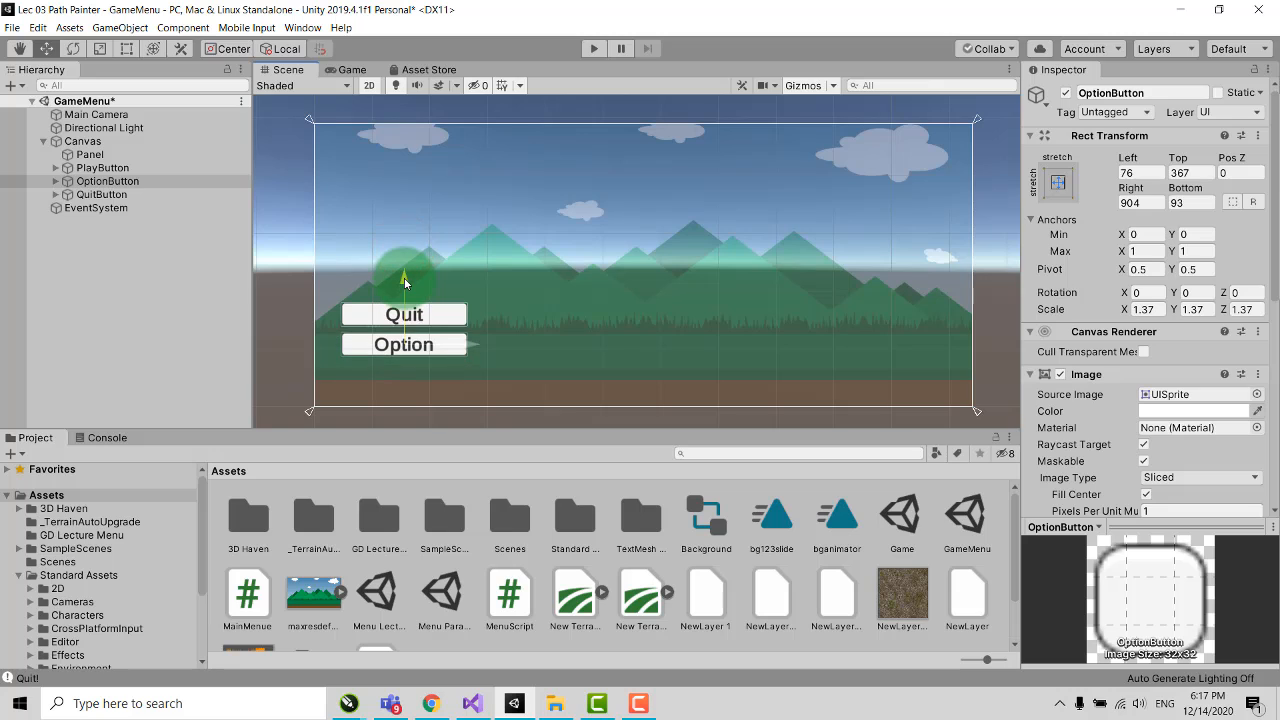
{"action": "left_click", "coordinate": [97, 194]}
{"action": "left_click_drag", "start_coordinate": [405, 250], "coordinate": [406, 313]}
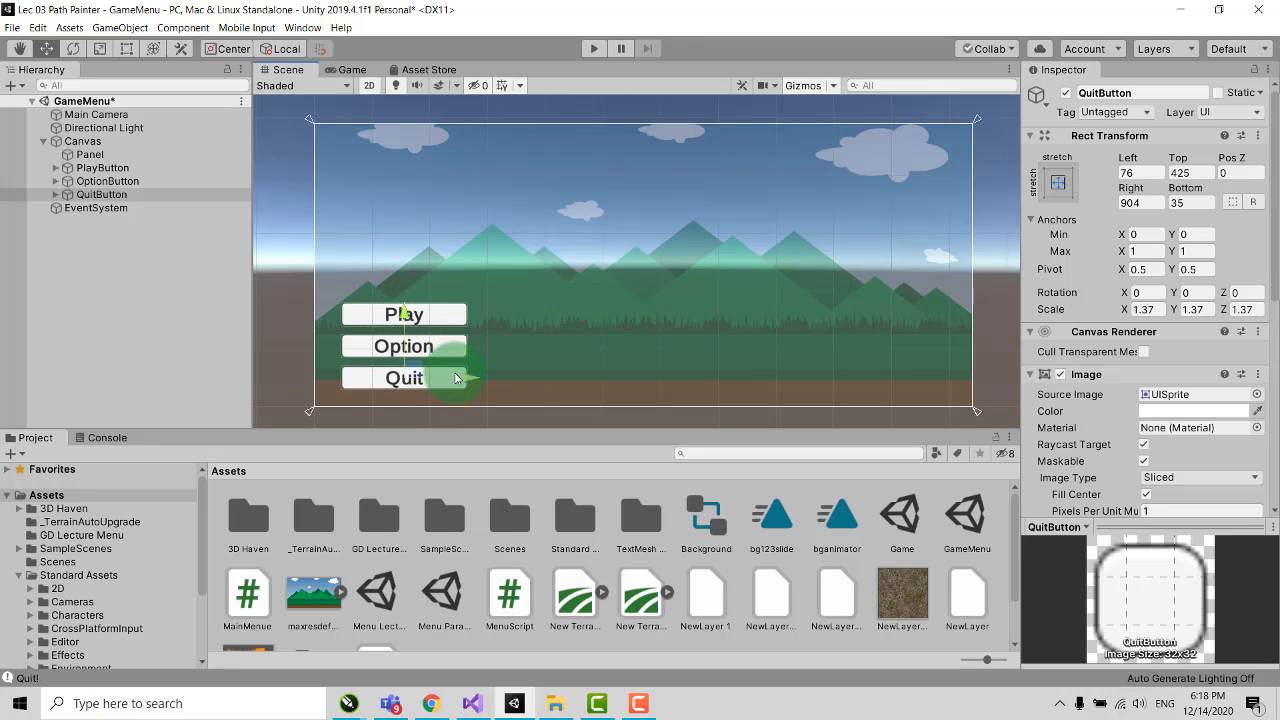
Step: Run the scene, test the highlight and pressed colors on the Play, Option and Quit buttons, and stop play mode
{"action": "left_click", "coordinate": [592, 51]}
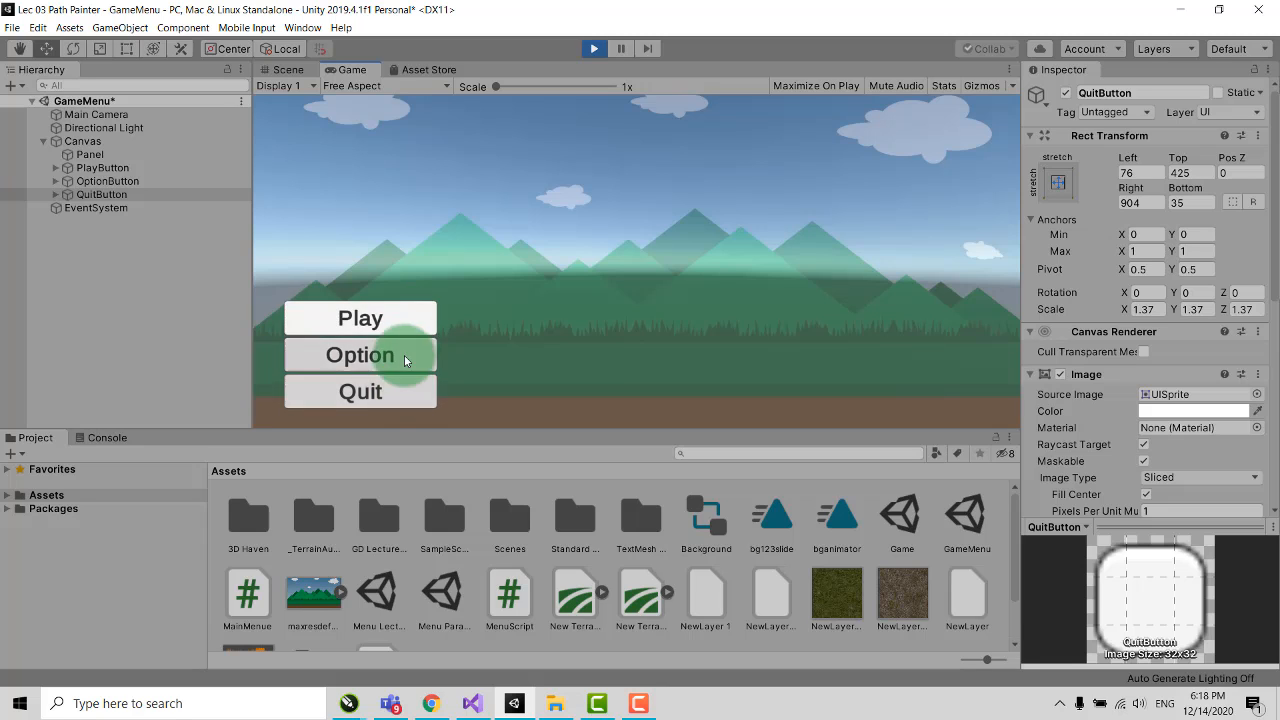
{"action": "left_click", "coordinate": [415, 327]}
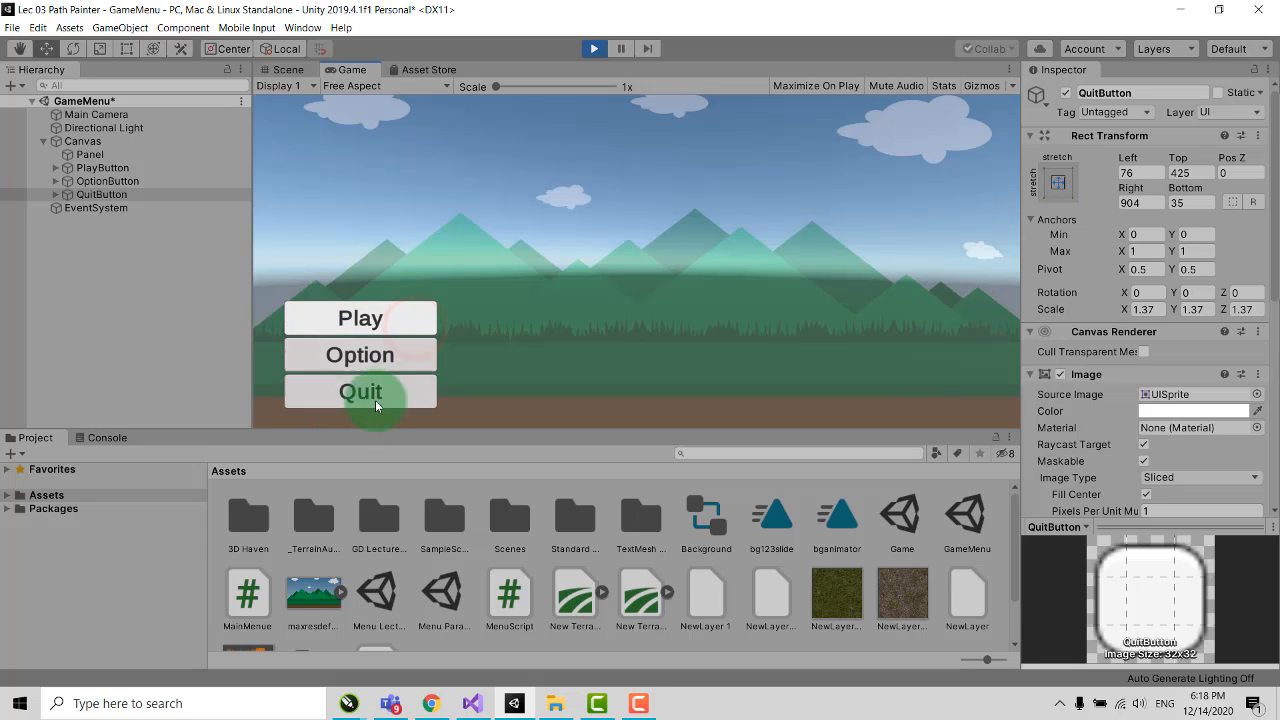
{"action": "left_click", "coordinate": [411, 348]}
{"action": "left_click", "coordinate": [406, 391]}
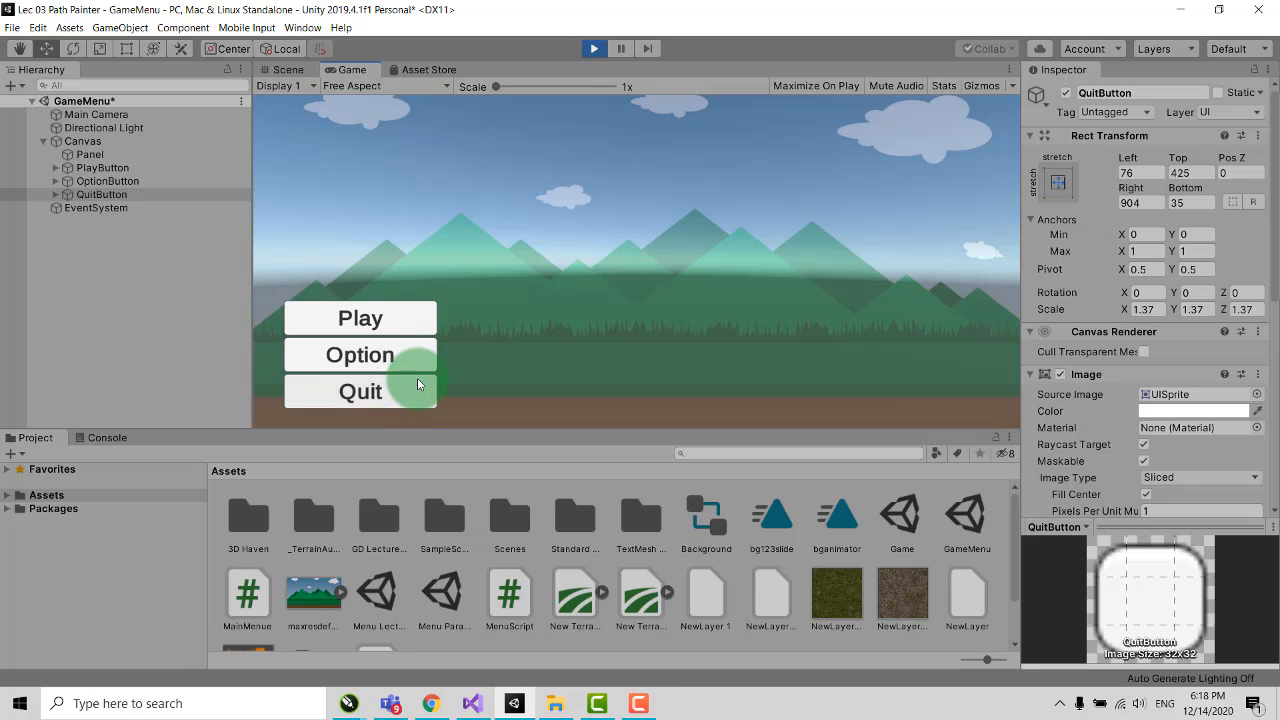
{"action": "left_click", "coordinate": [593, 49]}
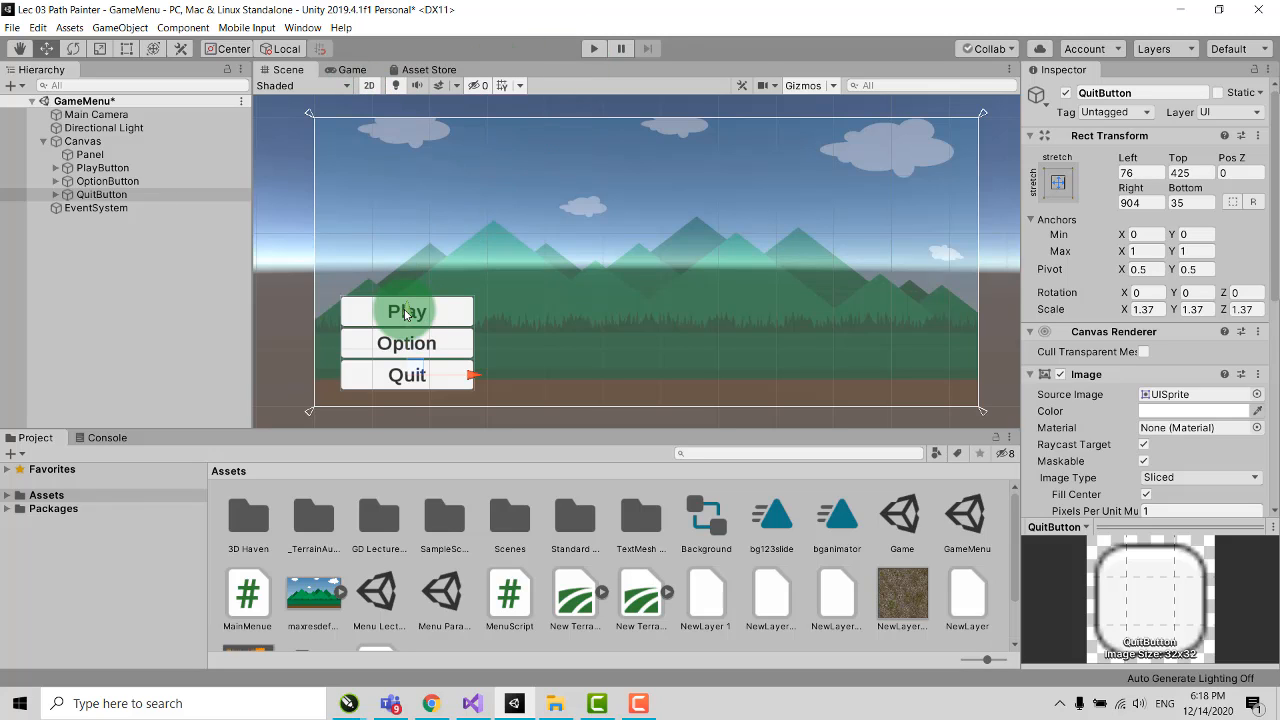
Step: Even out the gaps between the menu buttons, raising the PlayButton to about Top 309 and Bottom 151
{"action": "left_click_drag", "start_coordinate": [408, 312], "coordinate": [409, 314]}
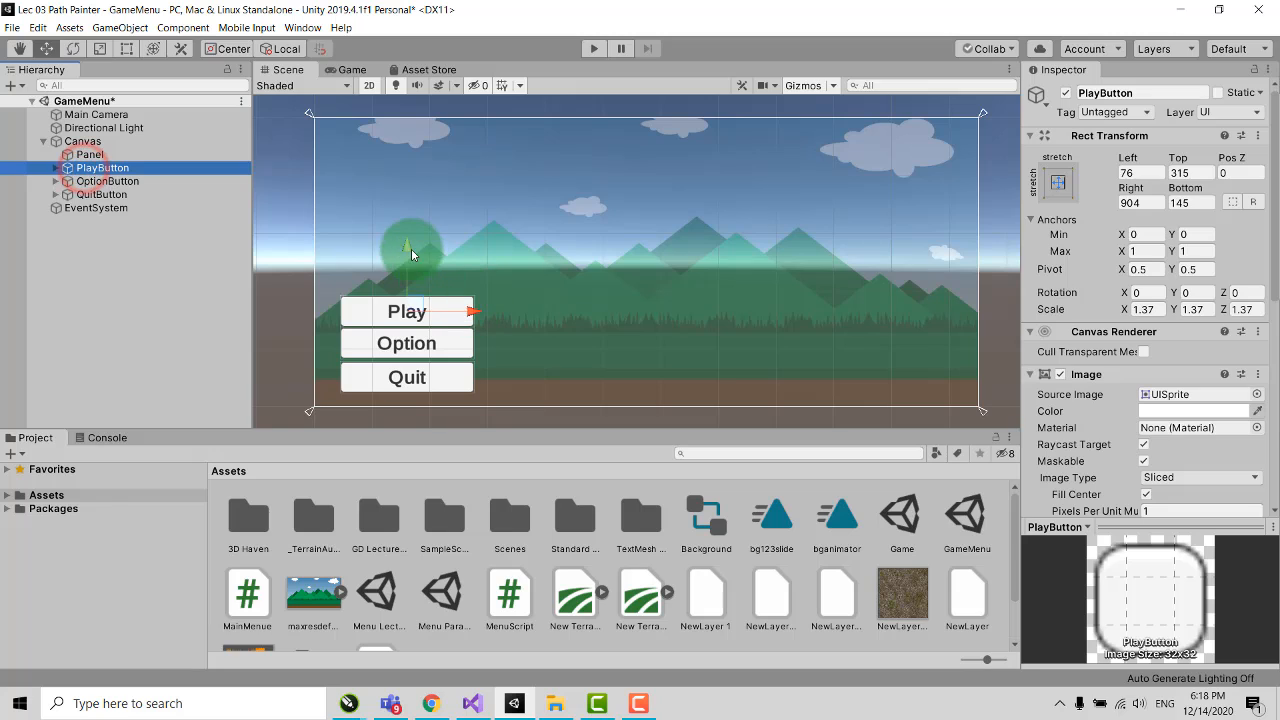
{"action": "left_click_drag", "start_coordinate": [410, 247], "coordinate": [411, 254]}
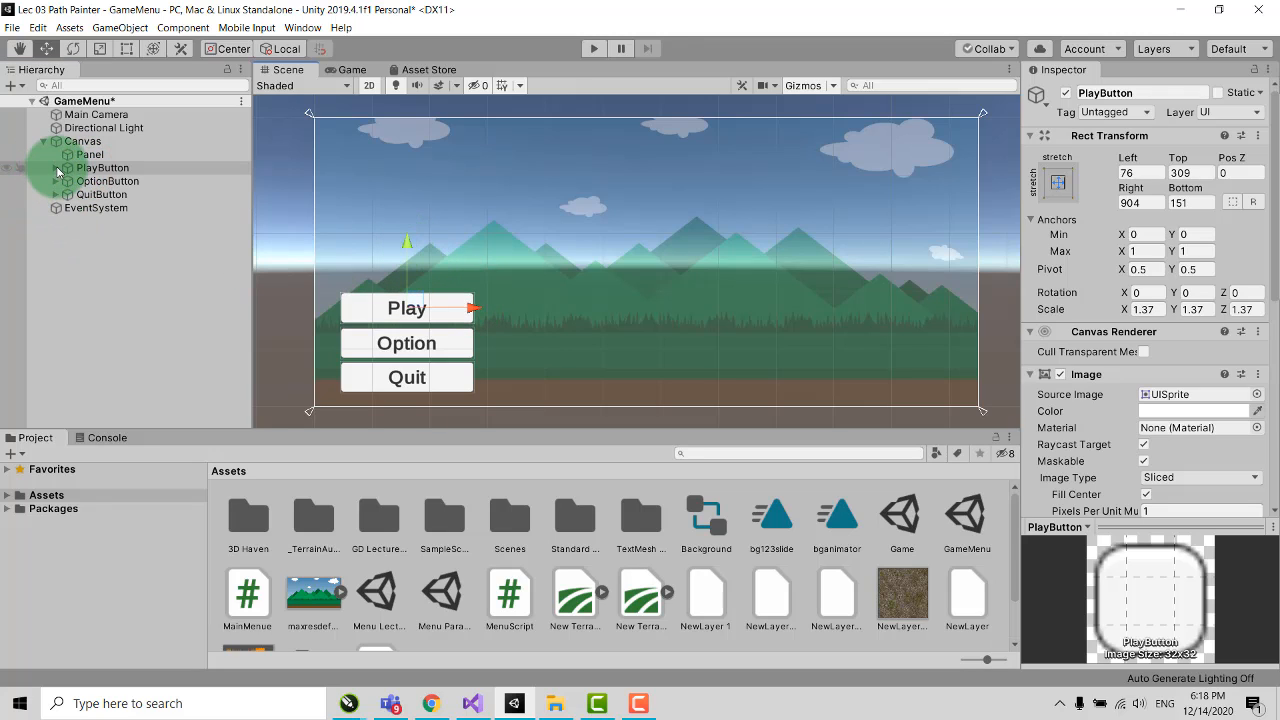
Step: Create an empty object named StartScreen and place it inside the Canvas, directly after the Panel
{"action": "left_click", "coordinate": [96, 240]}
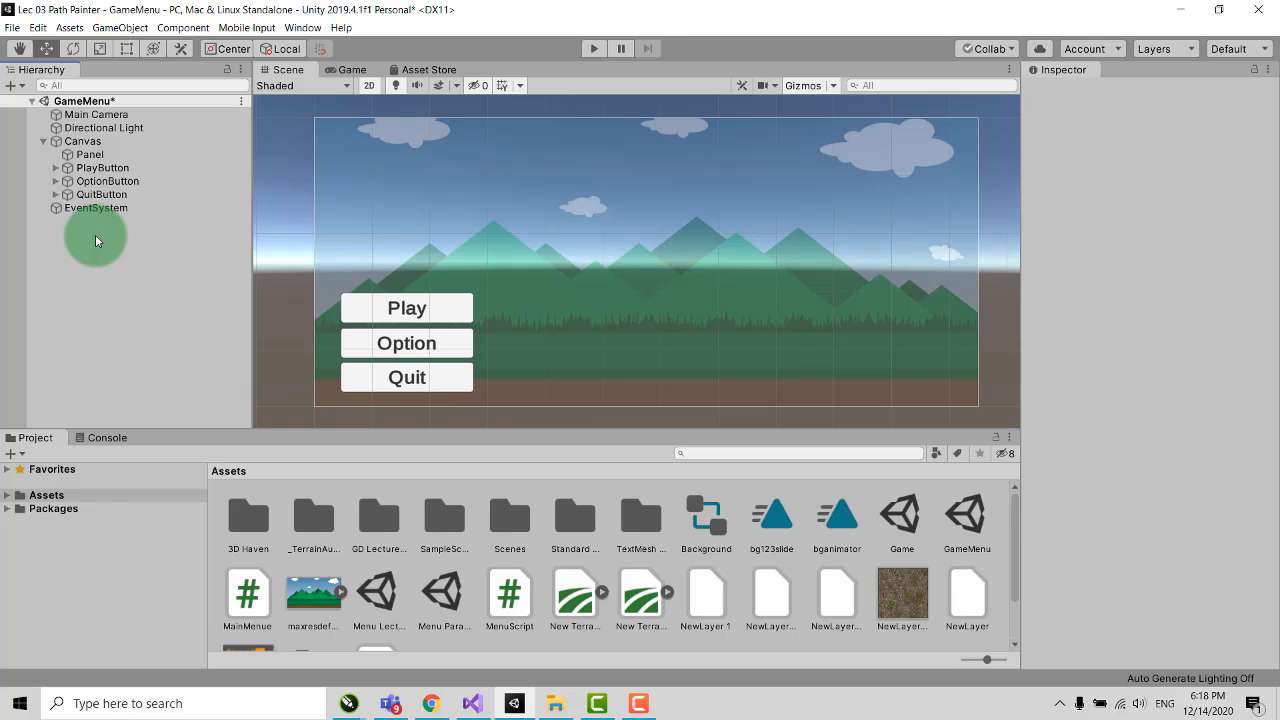
{"action": "right_click", "coordinate": [97, 240]}
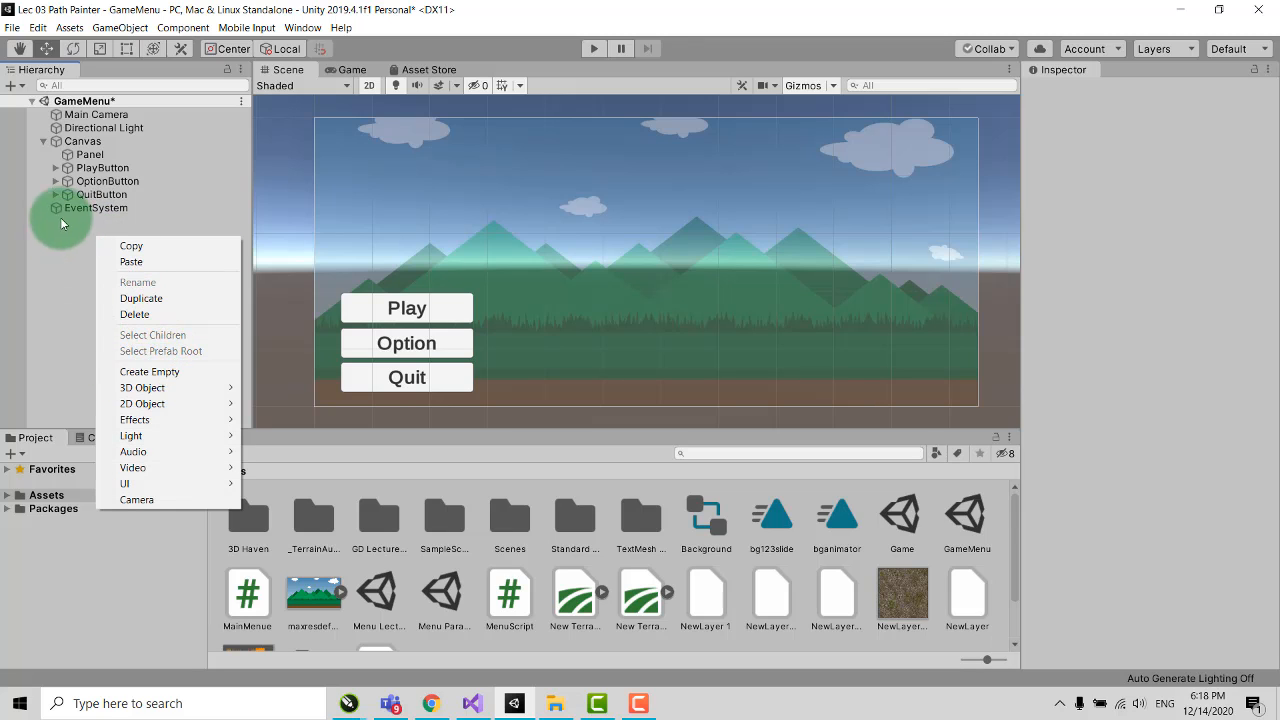
{"action": "left_click", "coordinate": [182, 371]}
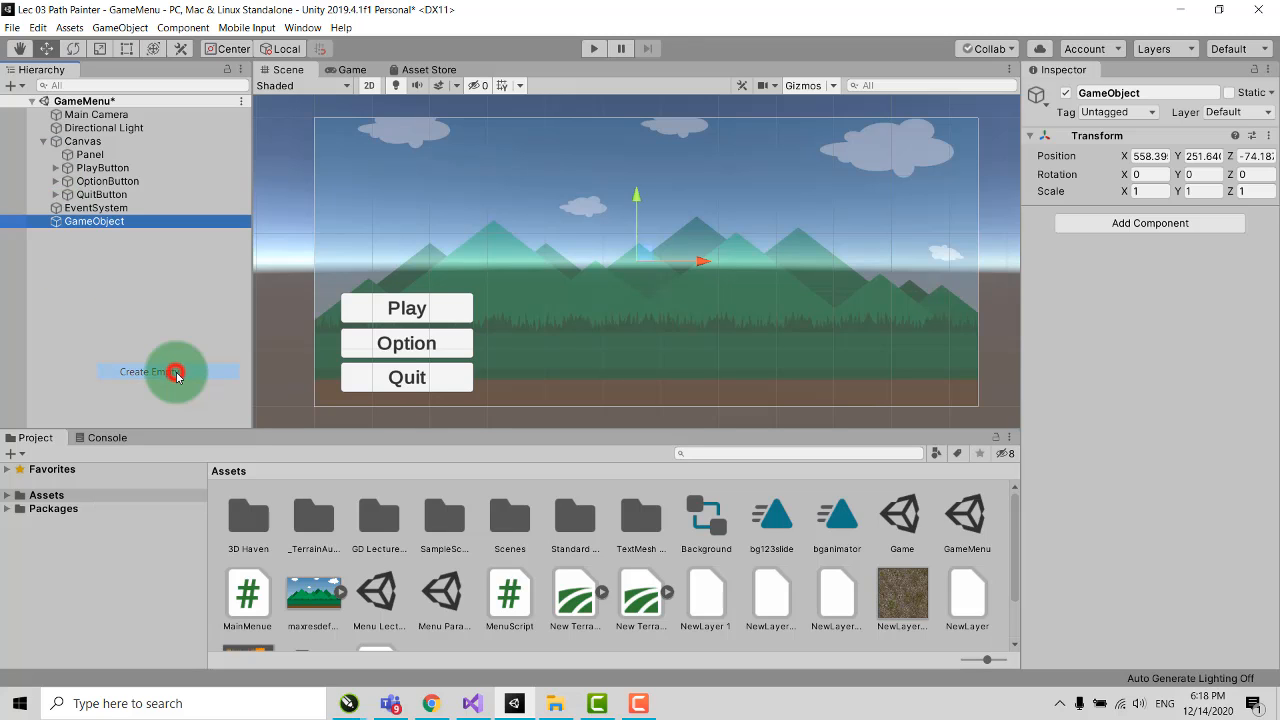
{"action": "left_click", "coordinate": [1152, 92]}
{"action": "type", "text": "StartScreen"}
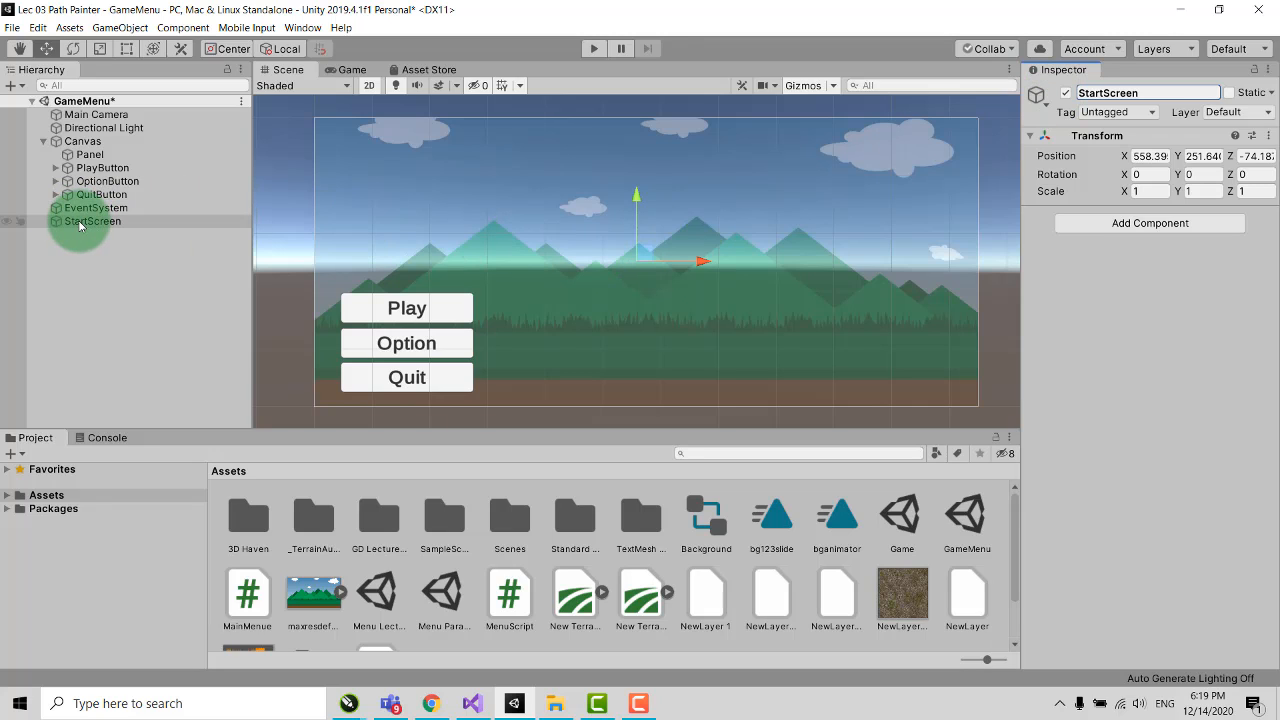
{"action": "left_click_drag", "start_coordinate": [80, 225], "coordinate": [86, 167]}
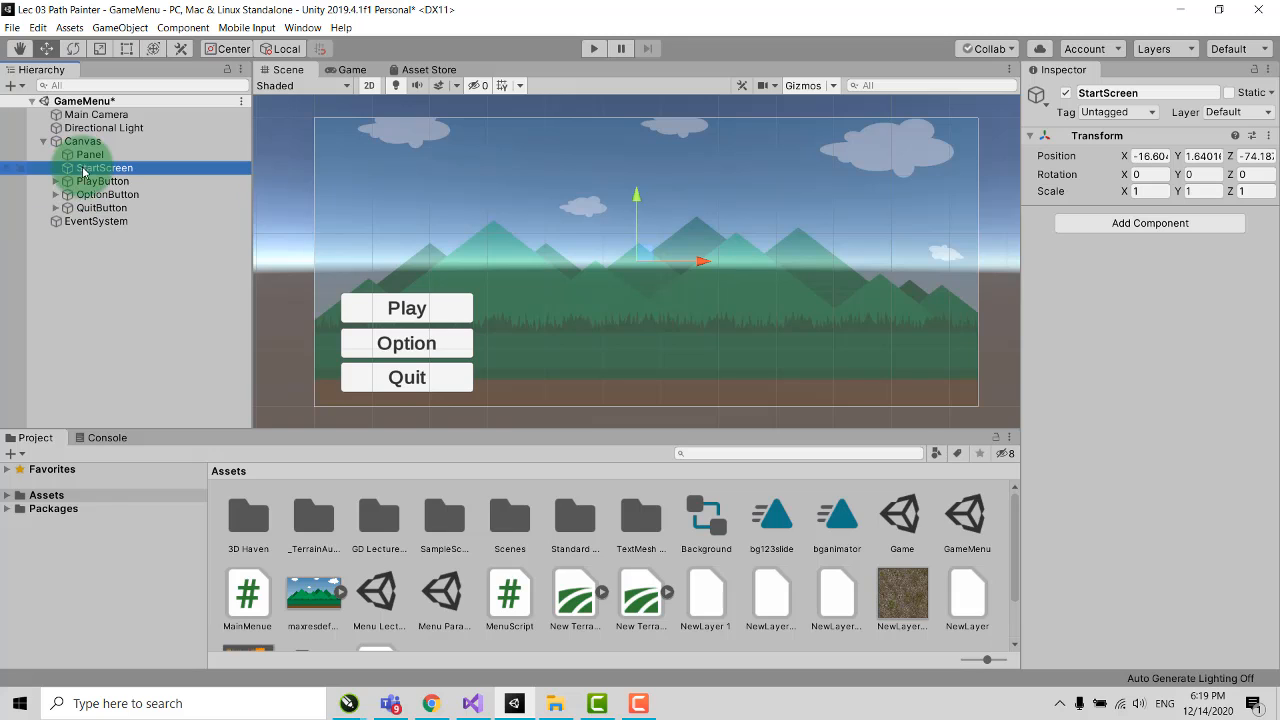
Step: Make the PlayButton, OptionButton and QuitButton children of StartScreen and check its contents
{"action": "left_click", "coordinate": [90, 184]}
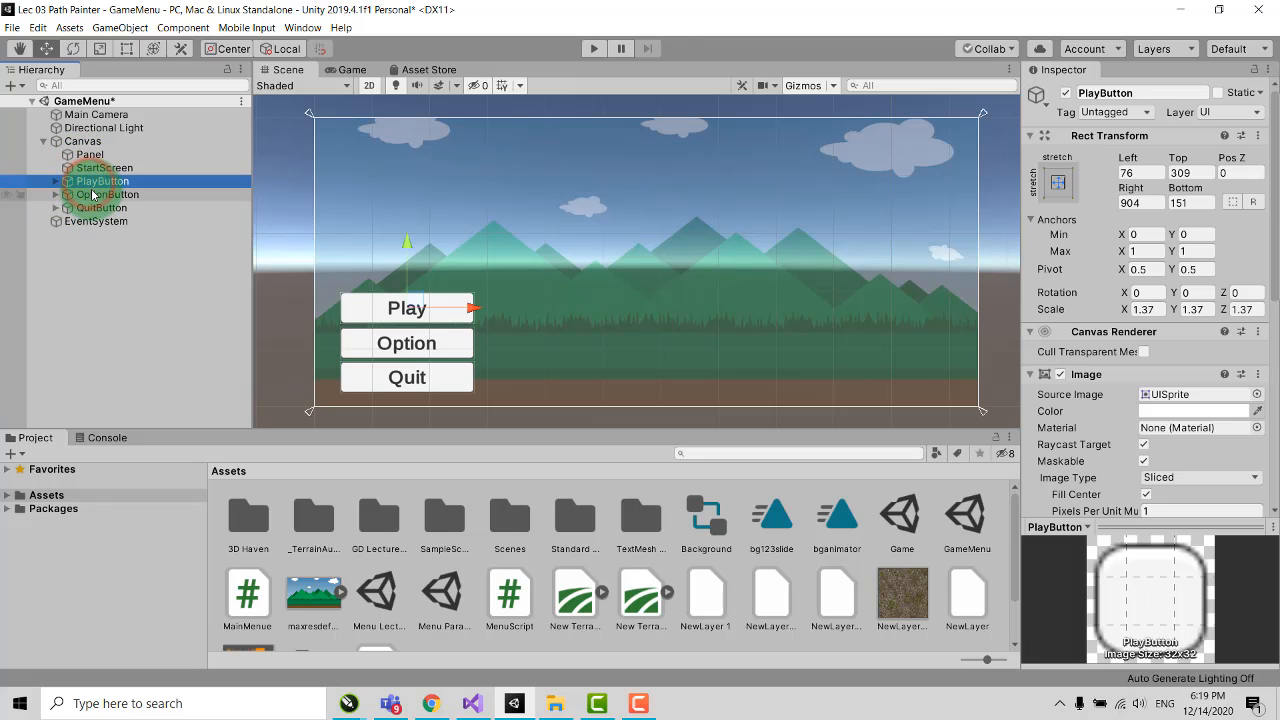
{"action": "left_click", "coordinate": [101, 208], "text": "shift"}
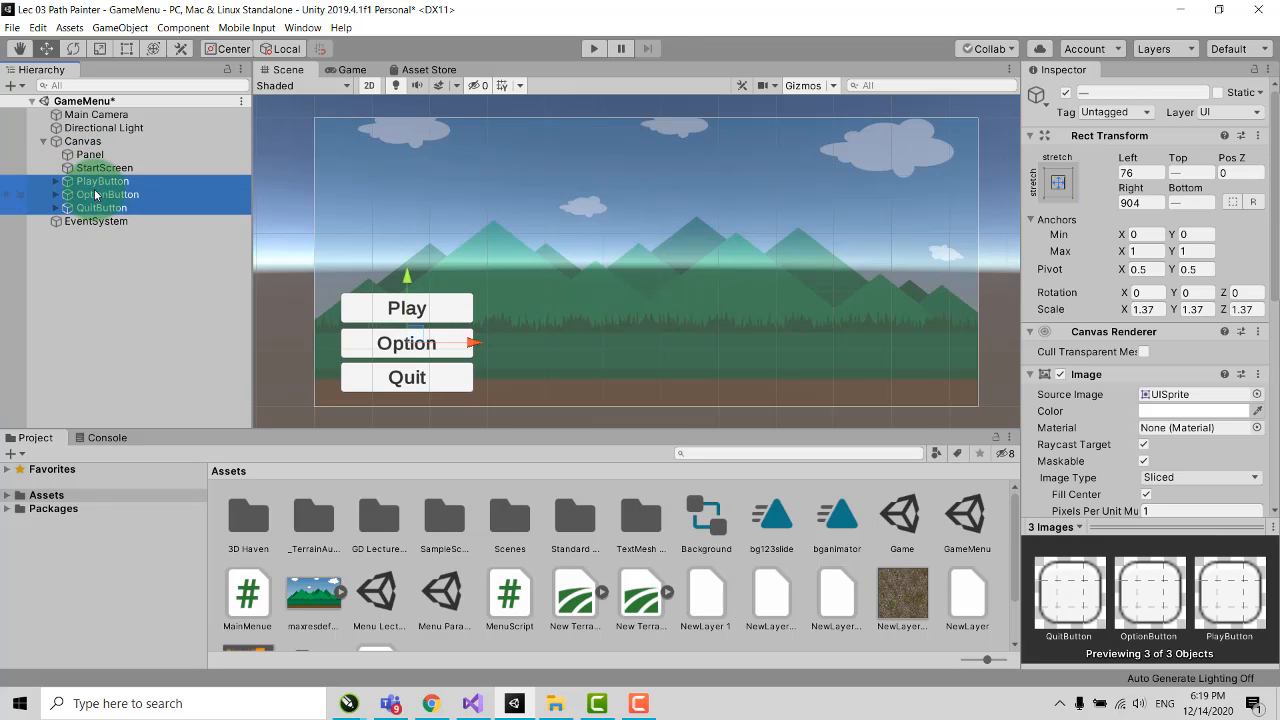
{"action": "left_click_drag", "start_coordinate": [97, 188], "coordinate": [50, 166]}
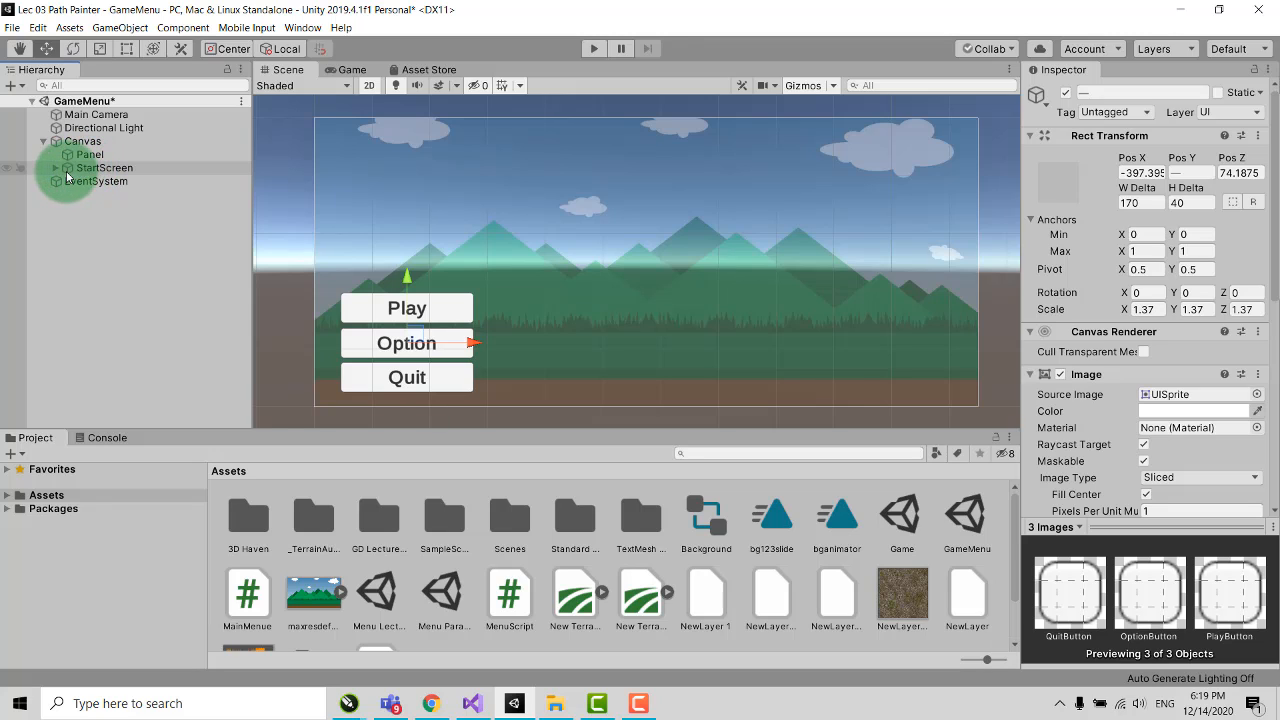
{"action": "left_click", "coordinate": [56, 168]}
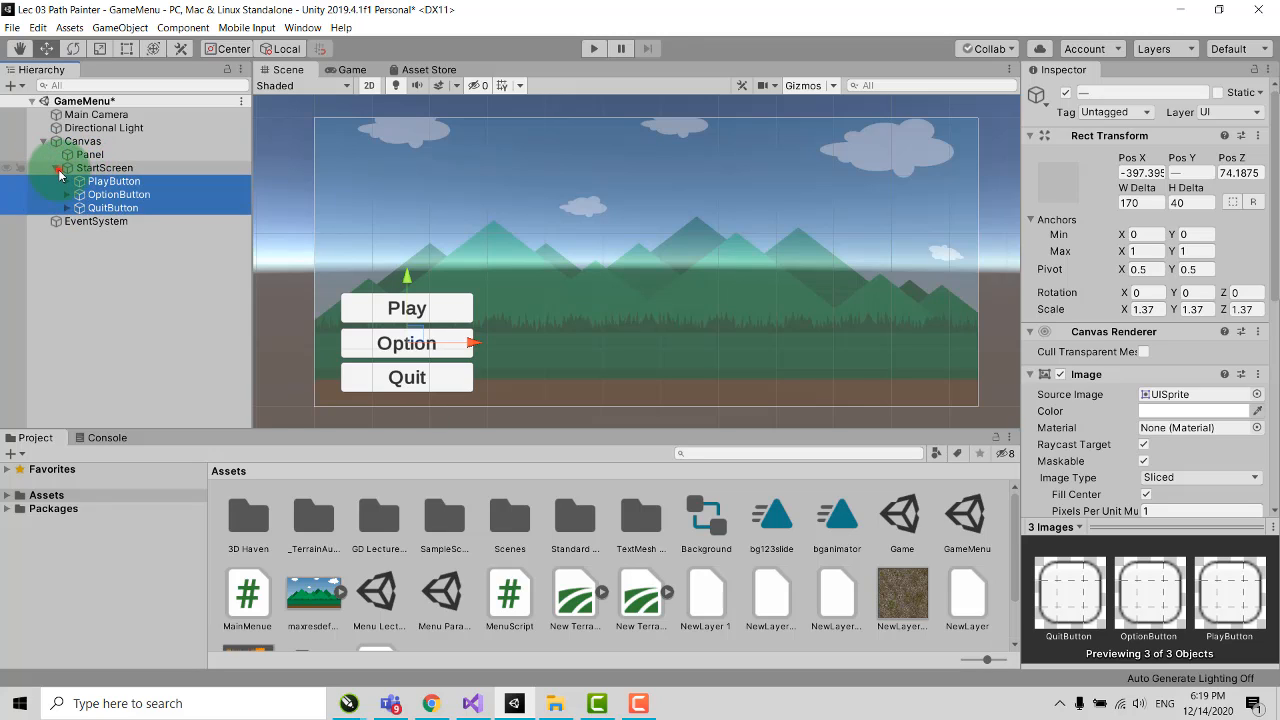
{"action": "left_click", "coordinate": [57, 168]}
Step: Rename the Canvas's Panel as Background
{"action": "left_click", "coordinate": [80, 155]}
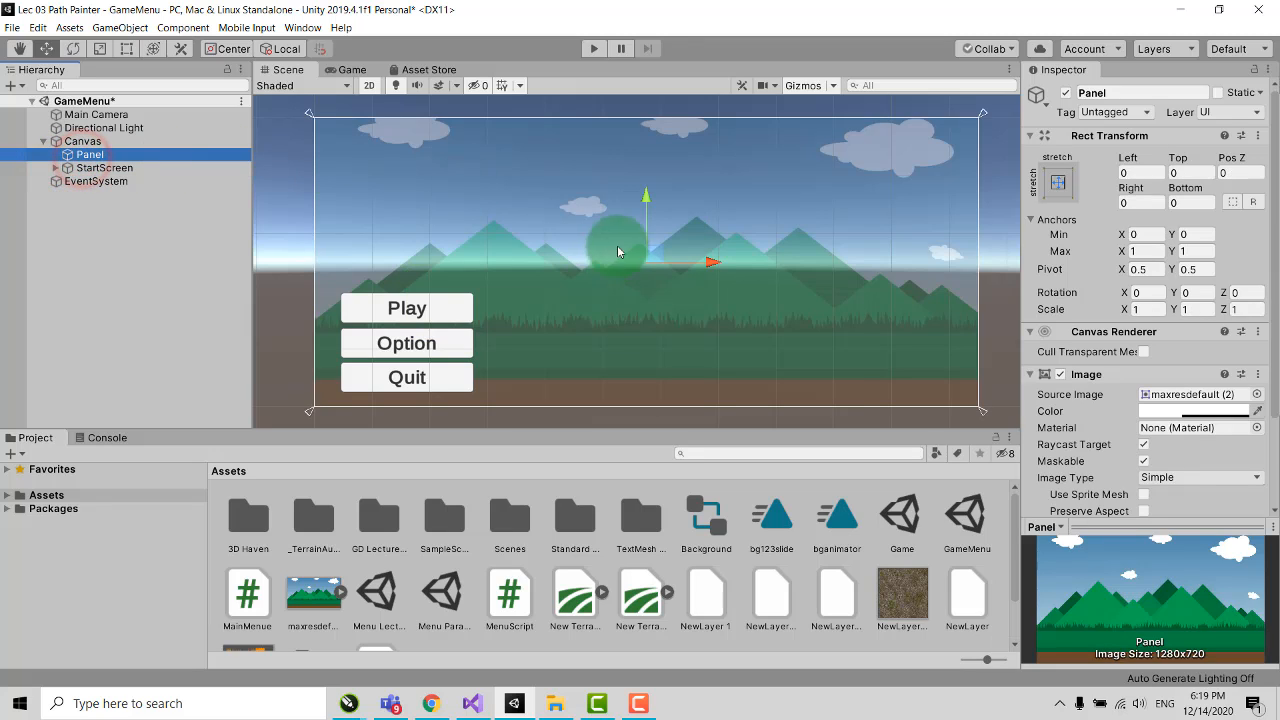
{"action": "left_click", "coordinate": [1122, 92]}
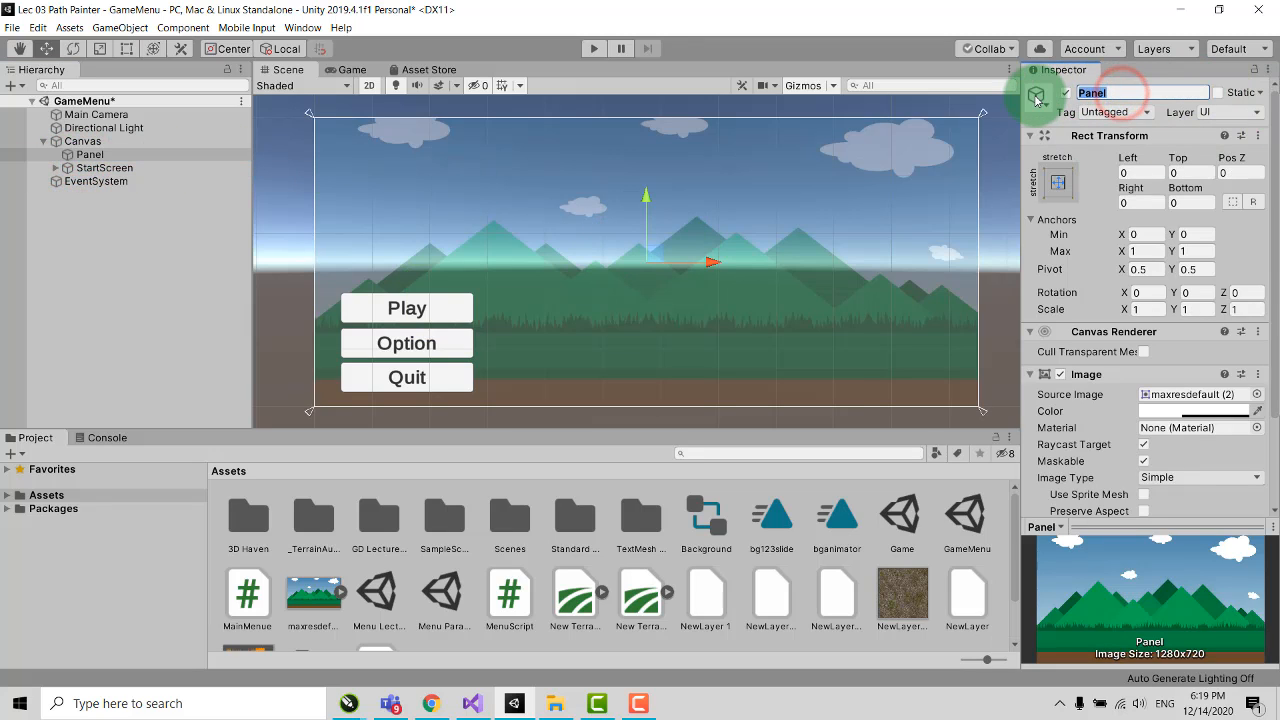
{"action": "type", "text": "Backgr"}
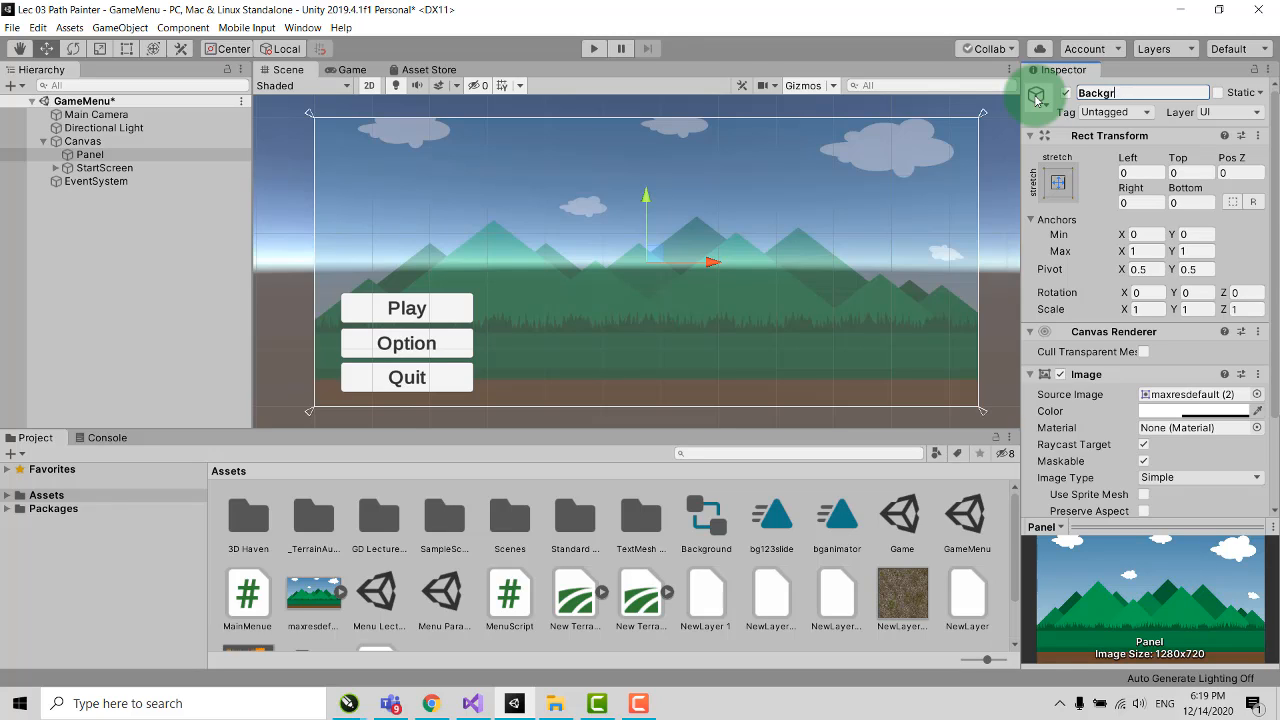
{"action": "type", "text": "ound"}
{"action": "left_click", "coordinate": [119, 297]}
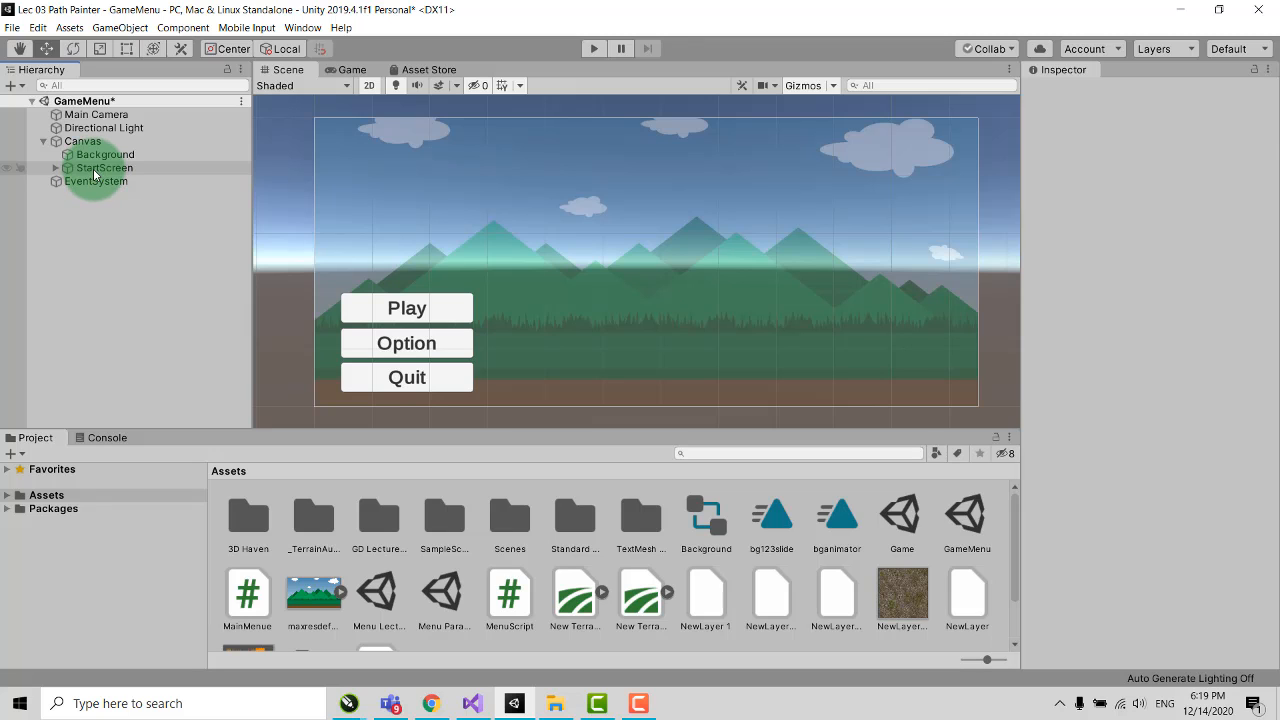
Step: Duplicate StartScreen with its buttons and deactivate the original StartScreen
{"action": "left_click", "coordinate": [95, 170]}
{"action": "right_click", "coordinate": [95, 170]}
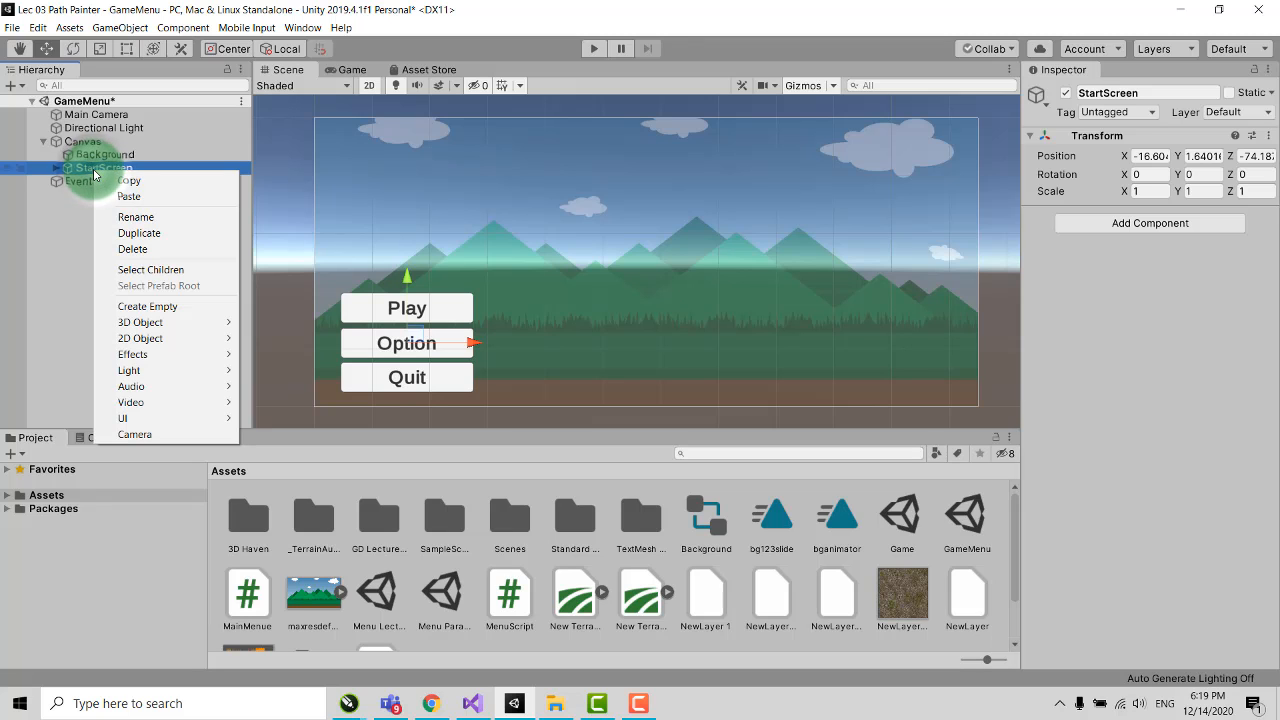
{"action": "left_click", "coordinate": [163, 238]}
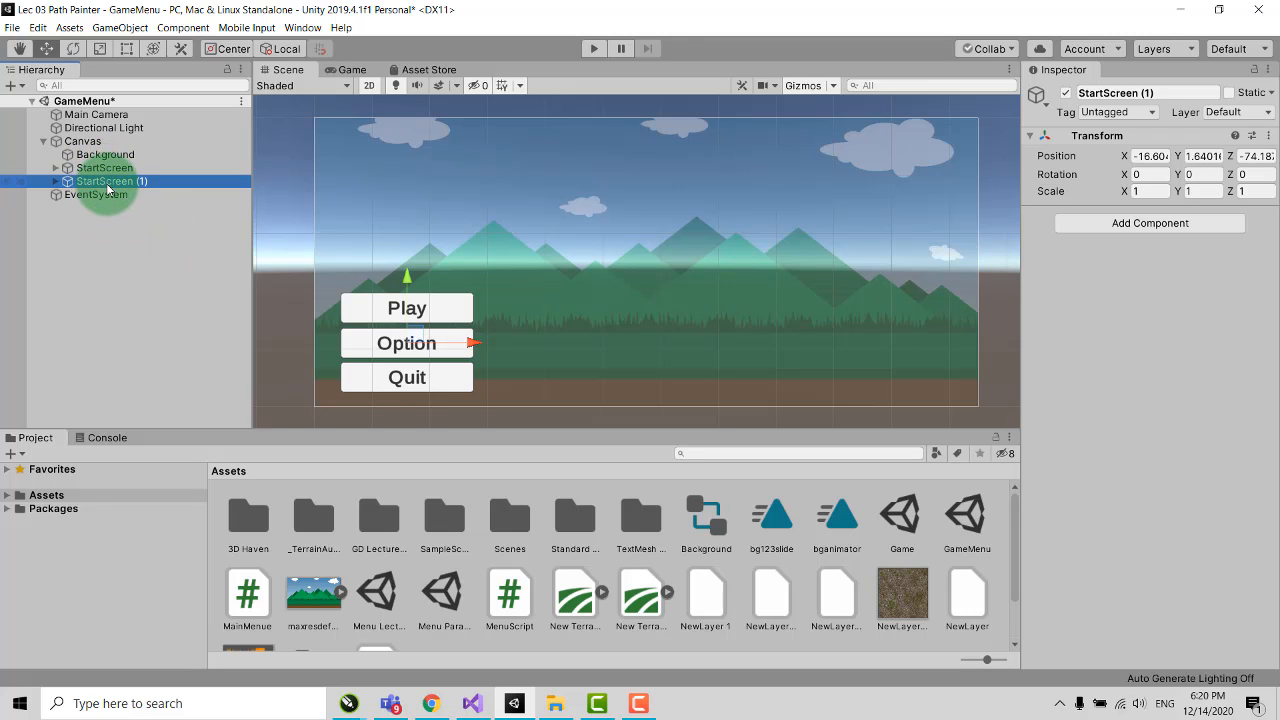
{"action": "left_click_drag", "start_coordinate": [108, 189], "coordinate": [98, 174]}
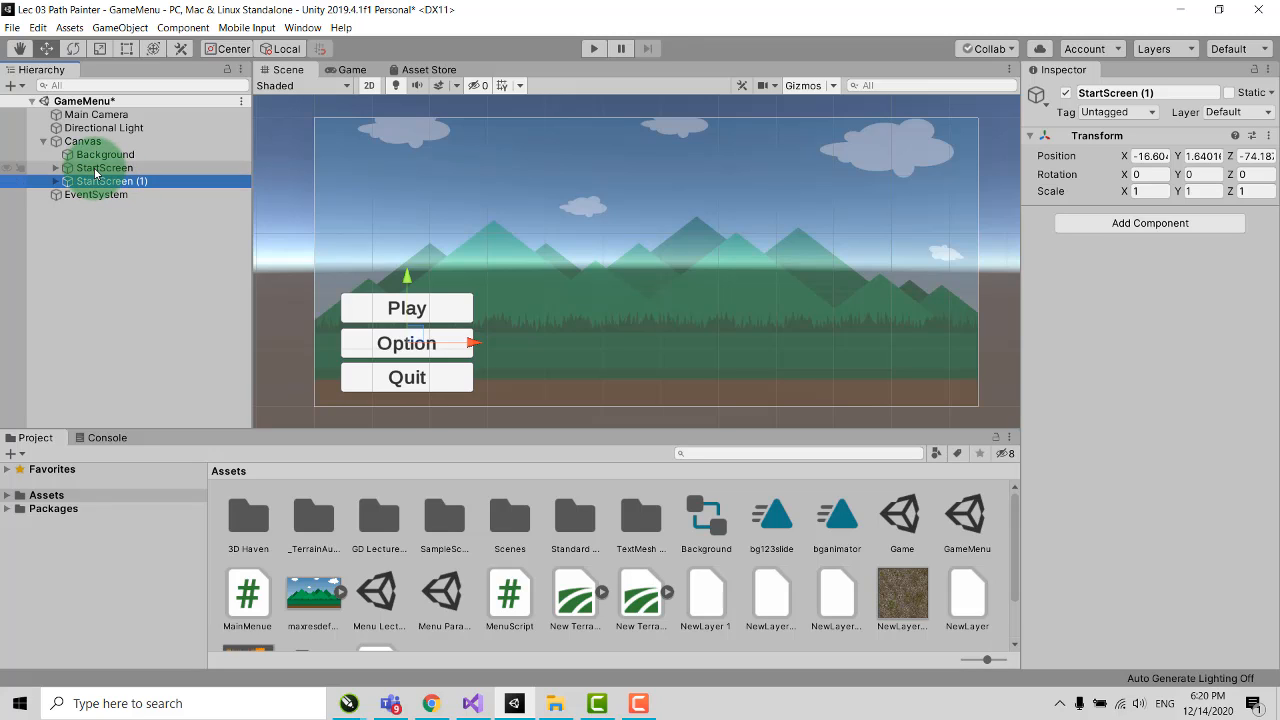
{"action": "left_click", "coordinate": [95, 168]}
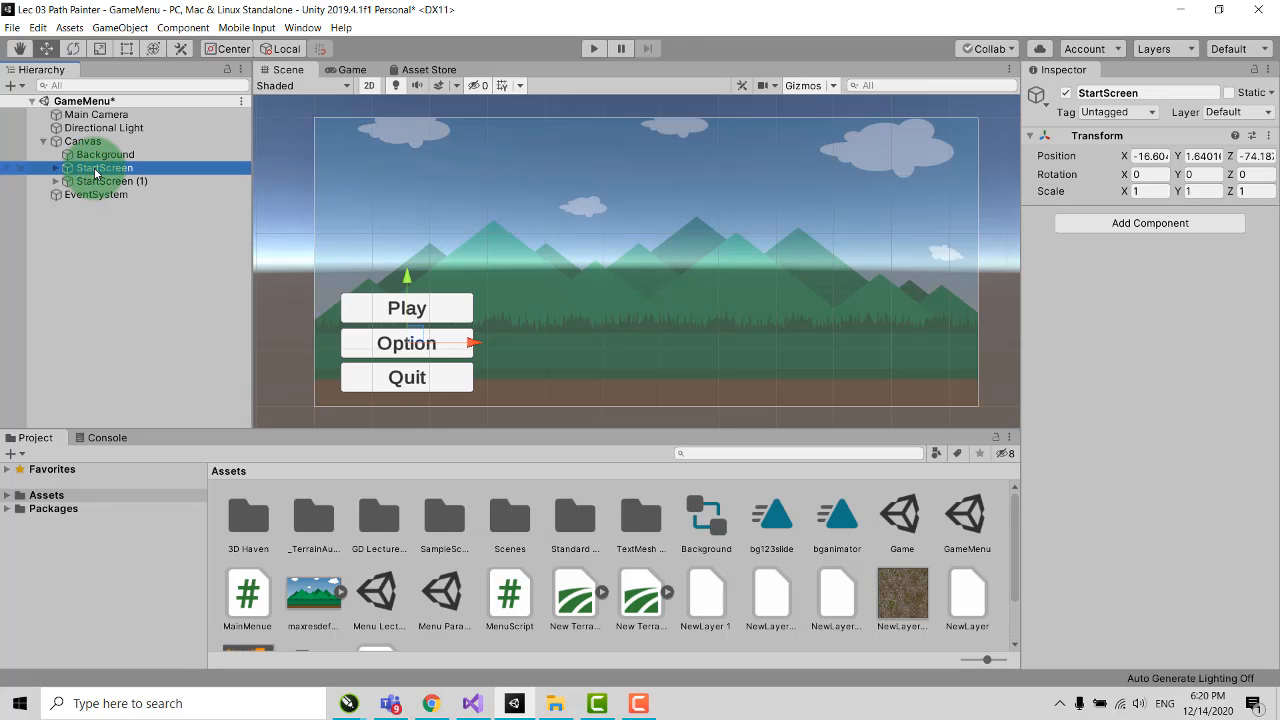
{"action": "left_click", "coordinate": [1065, 95]}
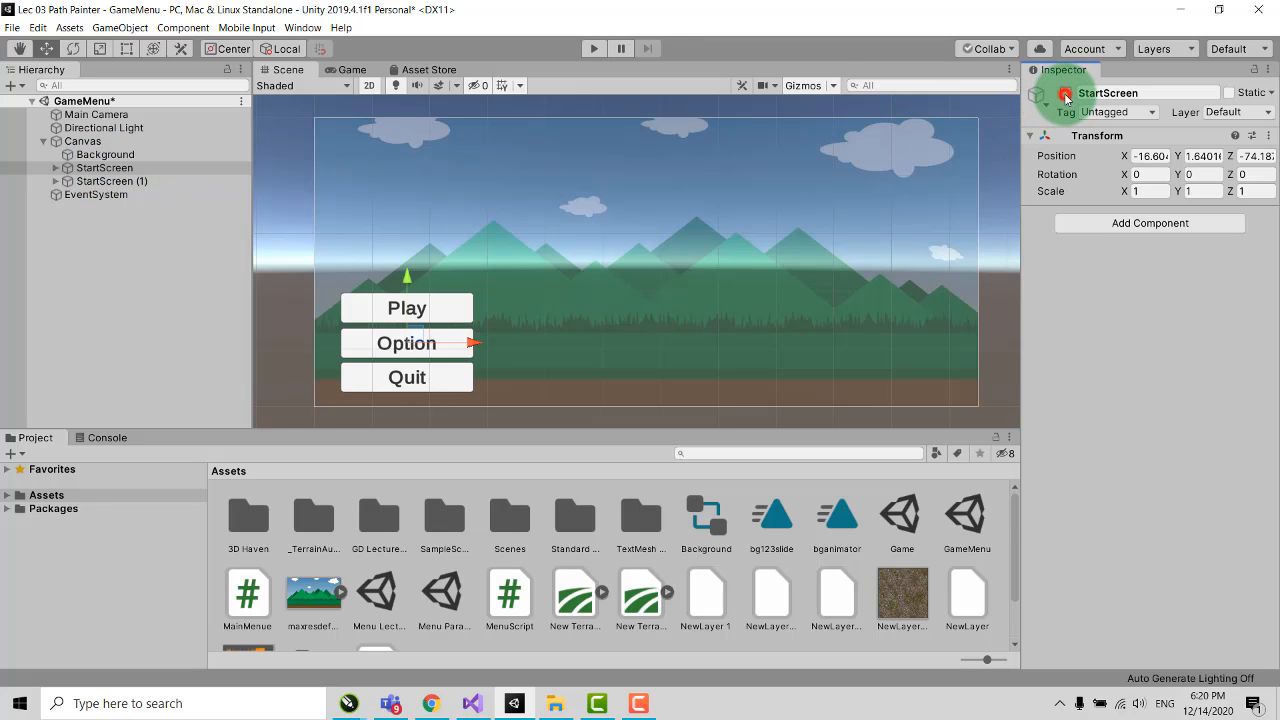
Step: Rename the StartScreen copy as OptionScreen
{"action": "left_click", "coordinate": [186, 181]}
{"action": "left_click", "coordinate": [1161, 94]}
{"action": "left_click", "coordinate": [1162, 94]}
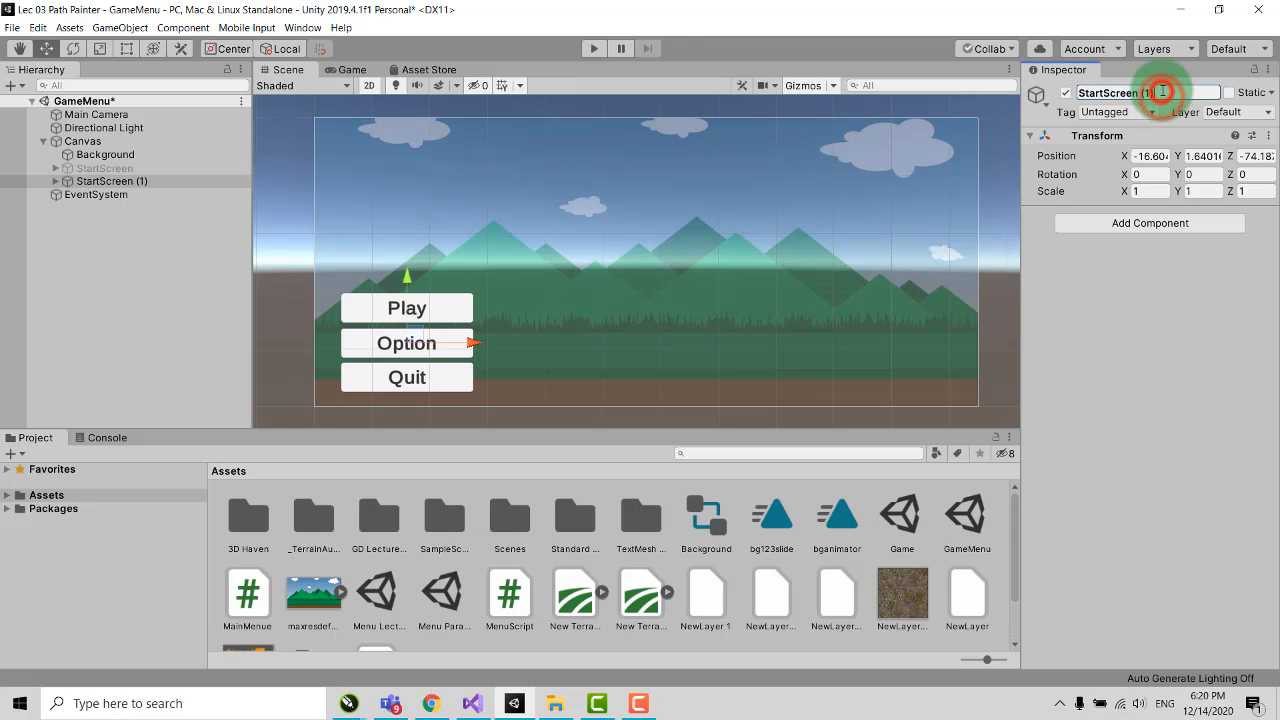
{"action": "key", "text": "BackSpace"}
{"action": "key", "text": "BackSpace"}
{"action": "key", "text": "BackSpace"}
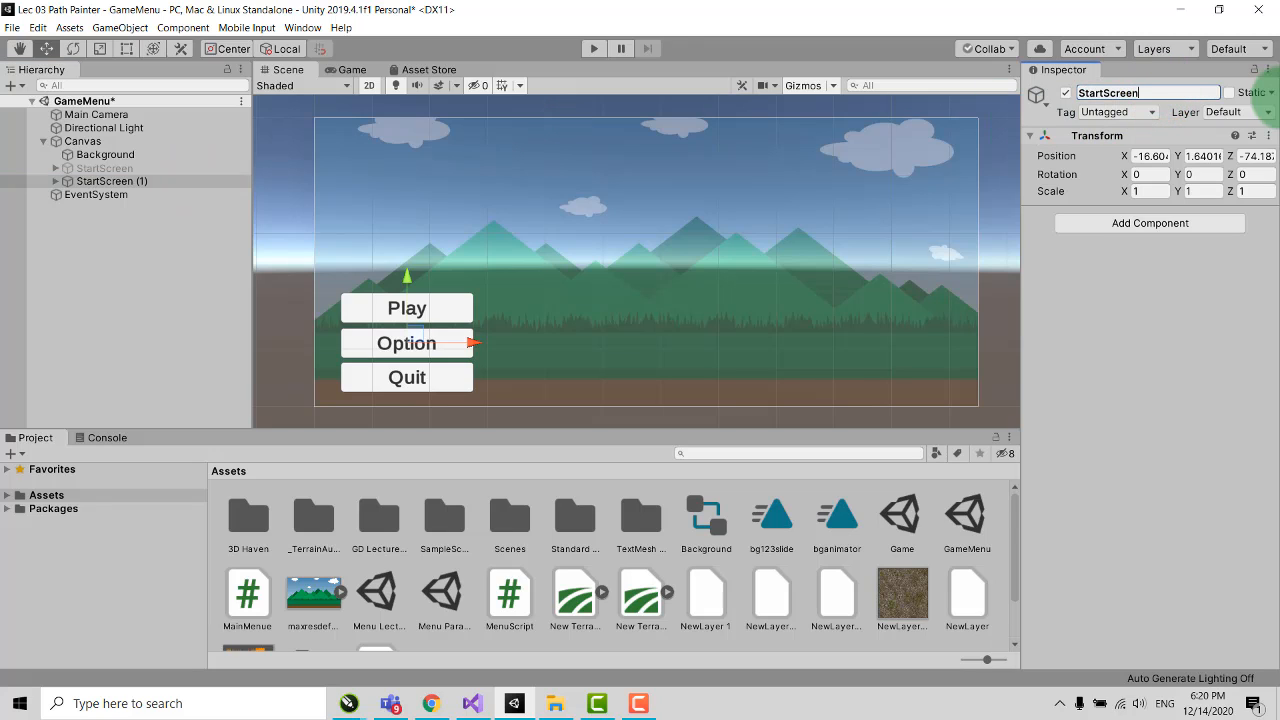
{"action": "mouse_move", "coordinate": [1103, 92]}
{"action": "left_mouse_down"}
{"action": "mouse_move", "coordinate": [1066, 99]}
{"action": "mouse_move", "coordinate": [1078, 97]}
{"action": "left_mouse_up"}
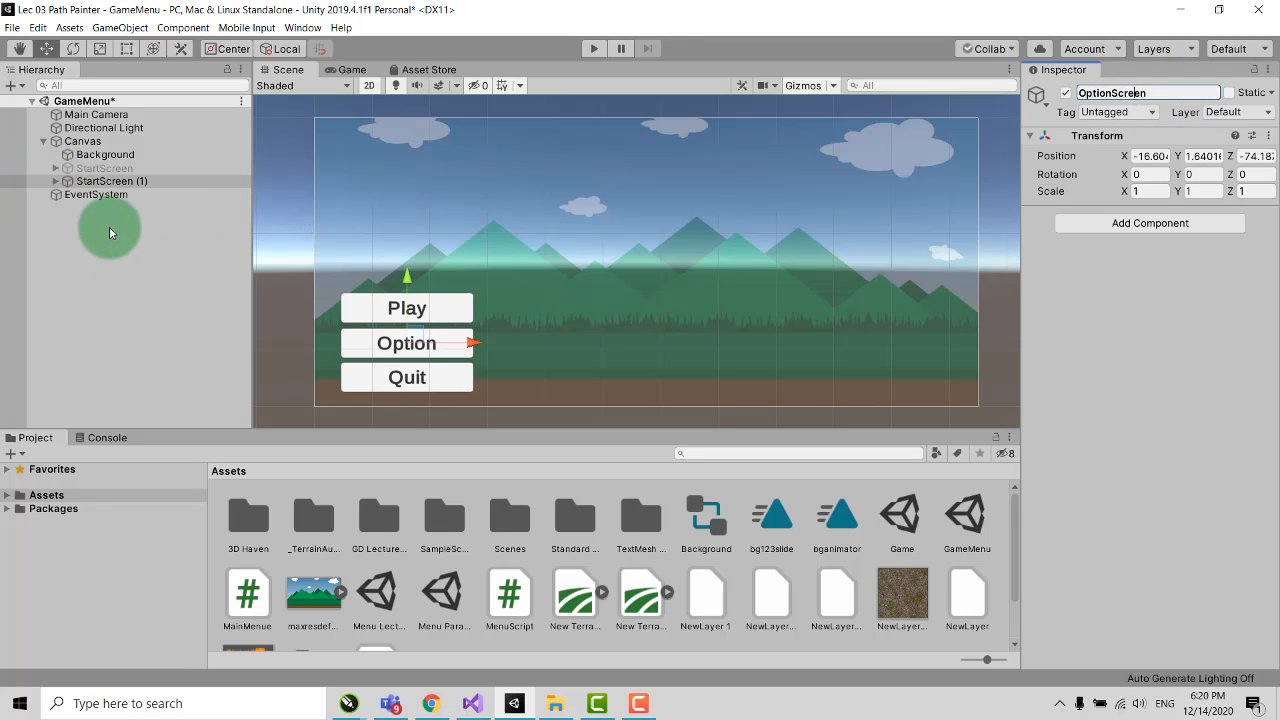
{"action": "key", "text": "Return"}
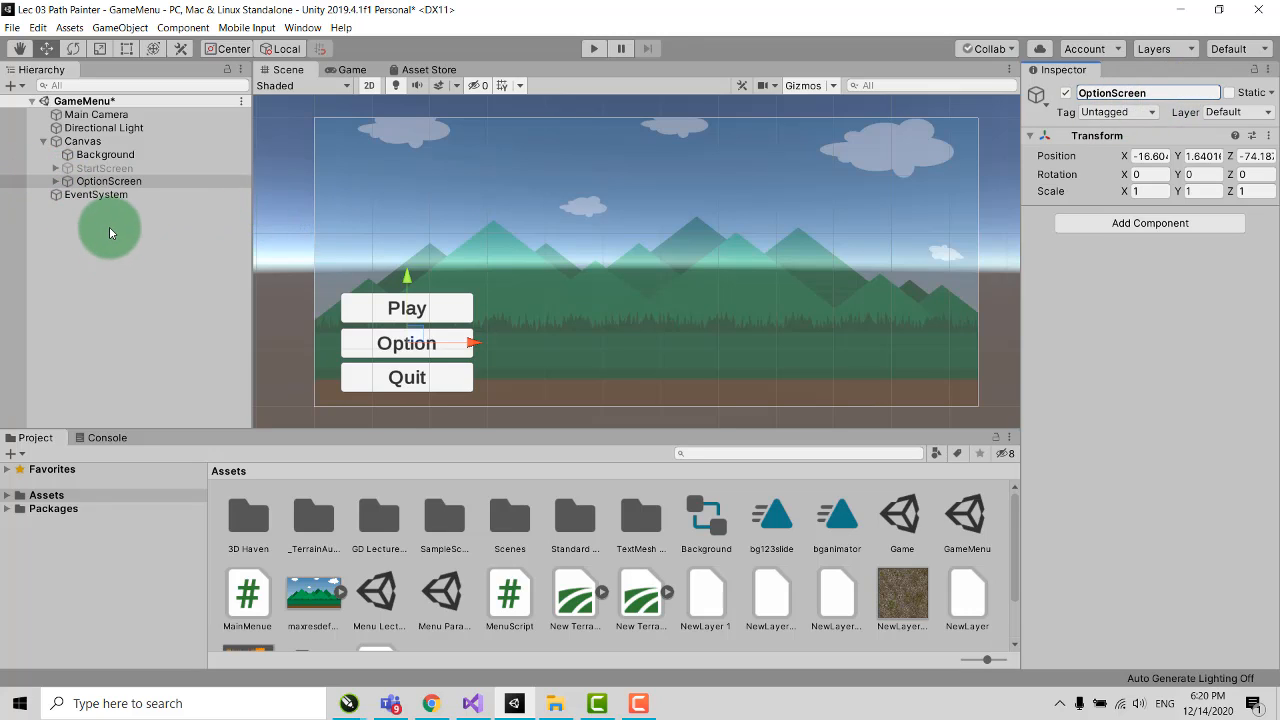
Step: Delete the PlayButton from OptionScreen
{"action": "left_click", "coordinate": [55, 184]}
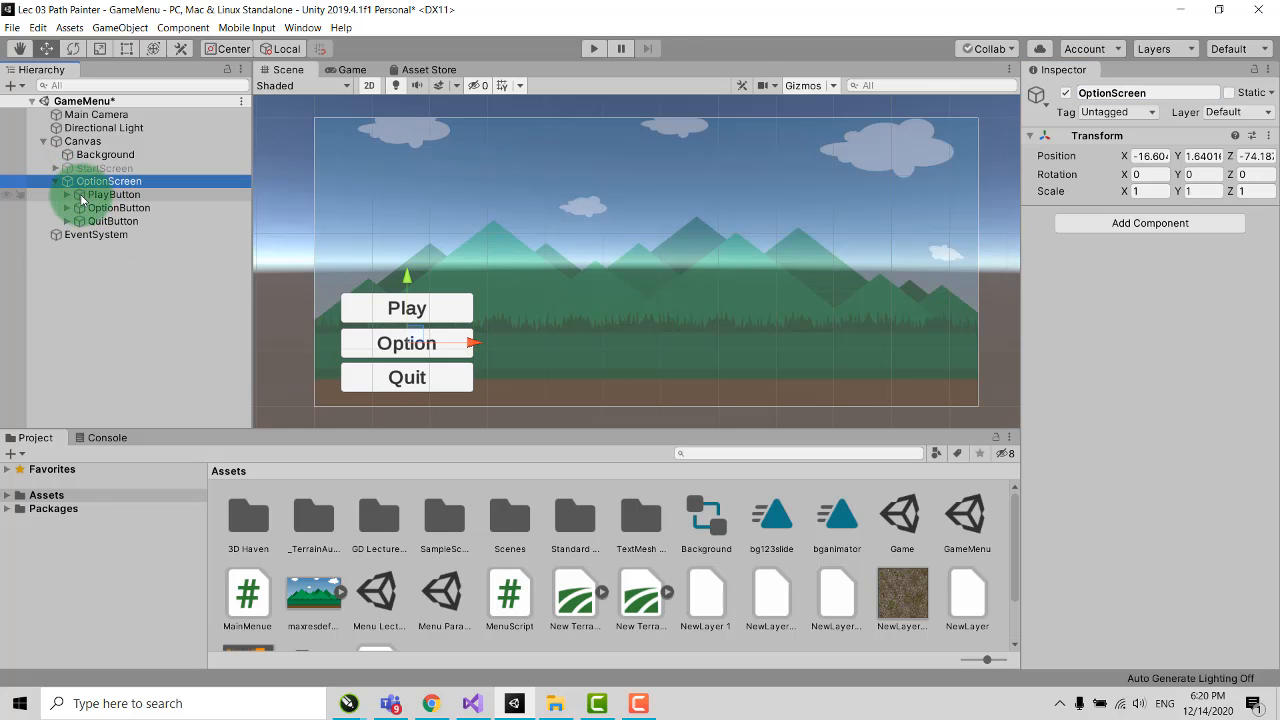
{"action": "left_click", "coordinate": [82, 196]}
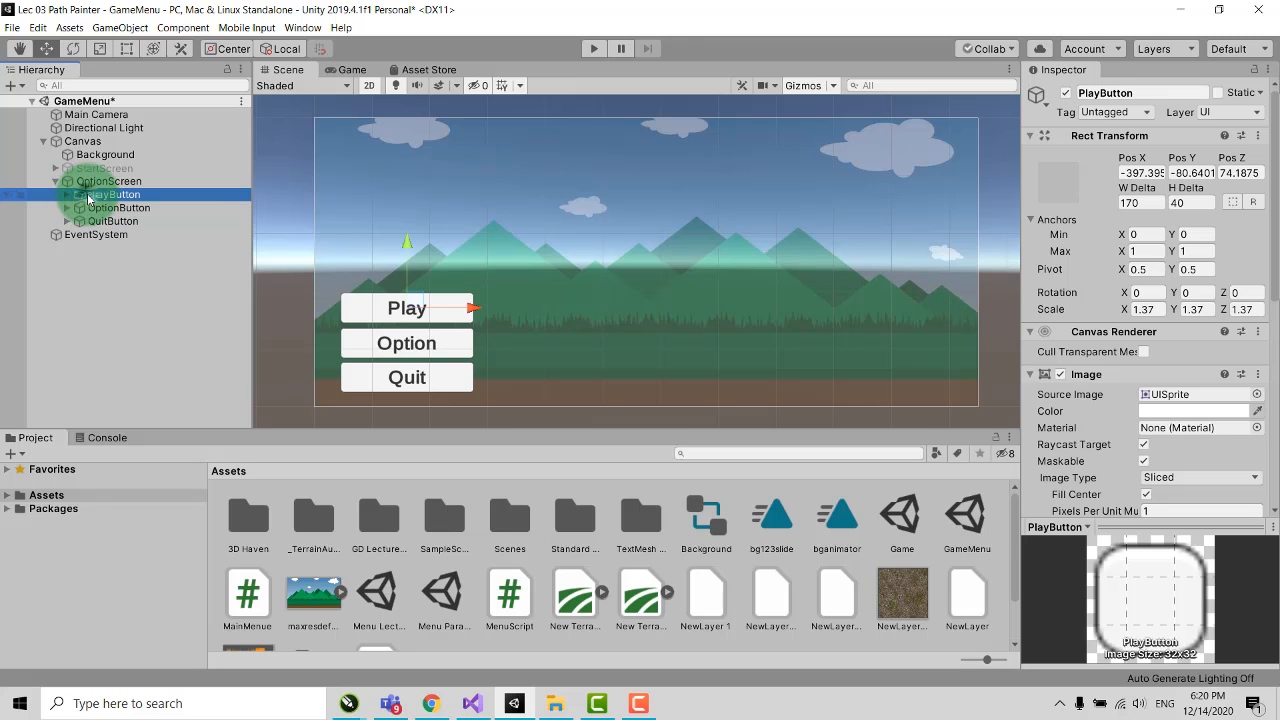
{"action": "right_click", "coordinate": [87, 198]}
{"action": "left_click", "coordinate": [133, 274]}
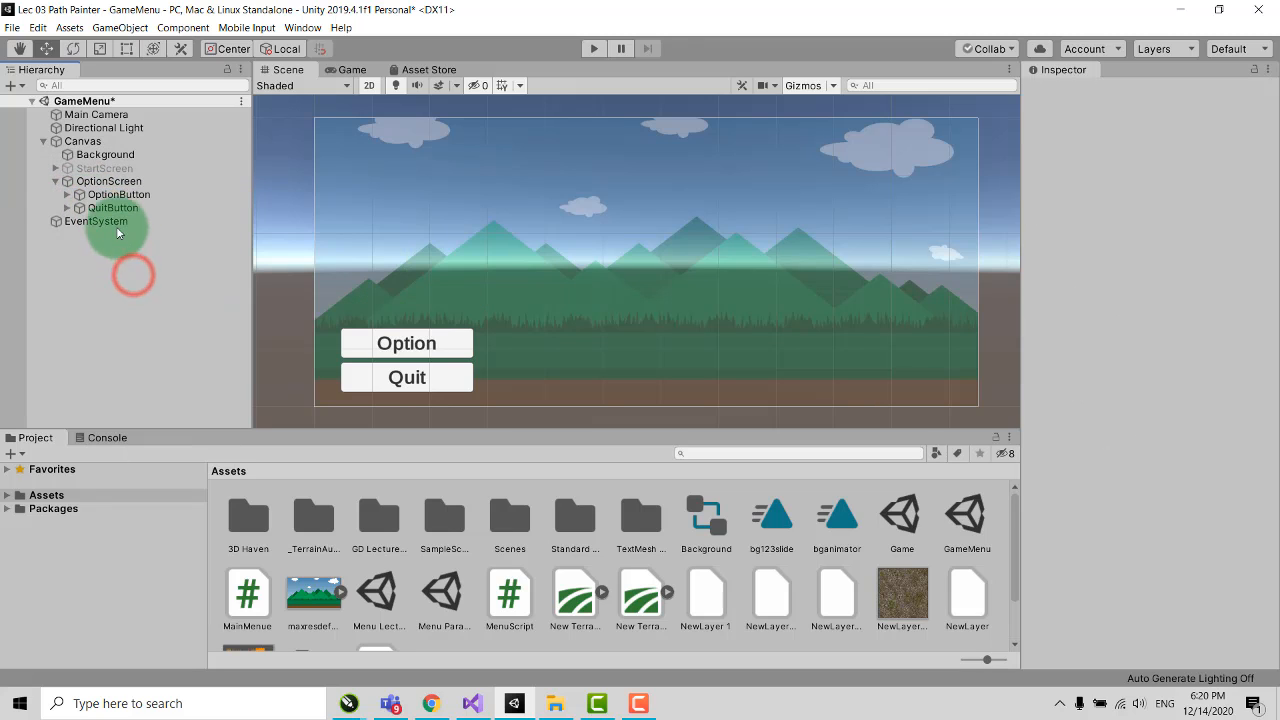
Step: Take the text object out of OptionScreen's OptionButton, placing it directly under OptionScreen, and raise it to about Pos Y 120
{"action": "left_click", "coordinate": [105, 196]}
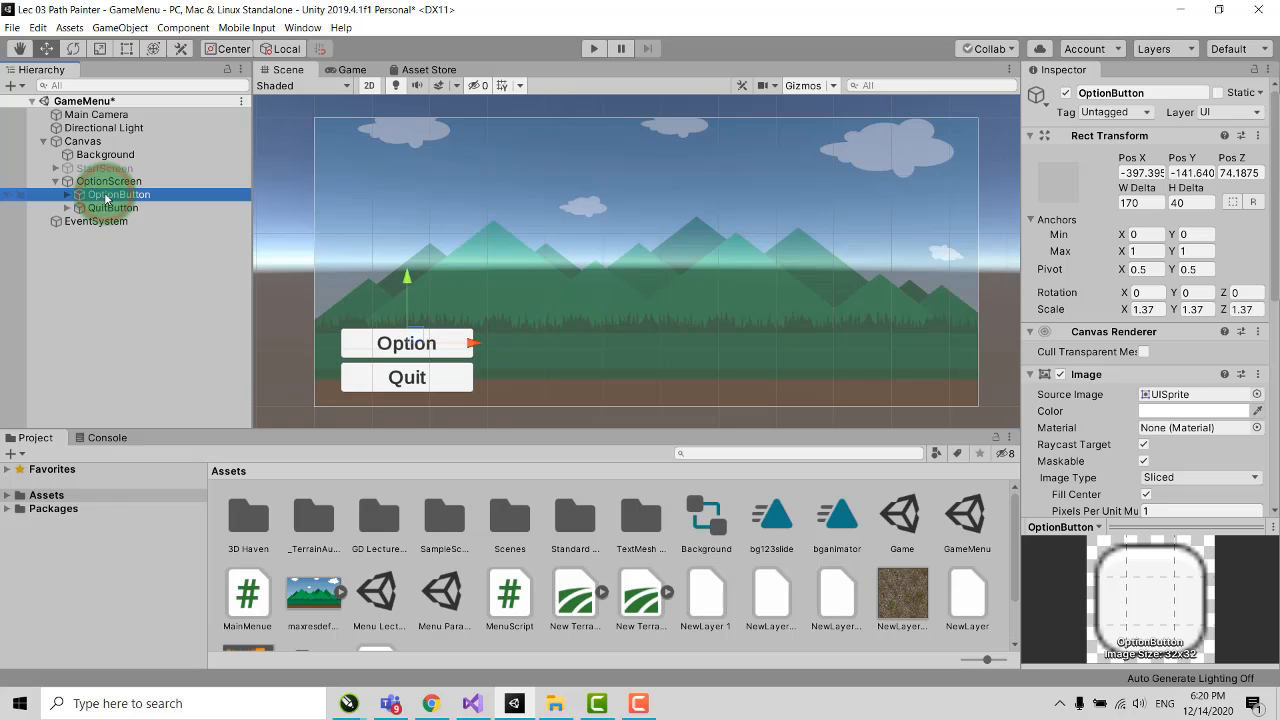
{"action": "left_click", "coordinate": [67, 196]}
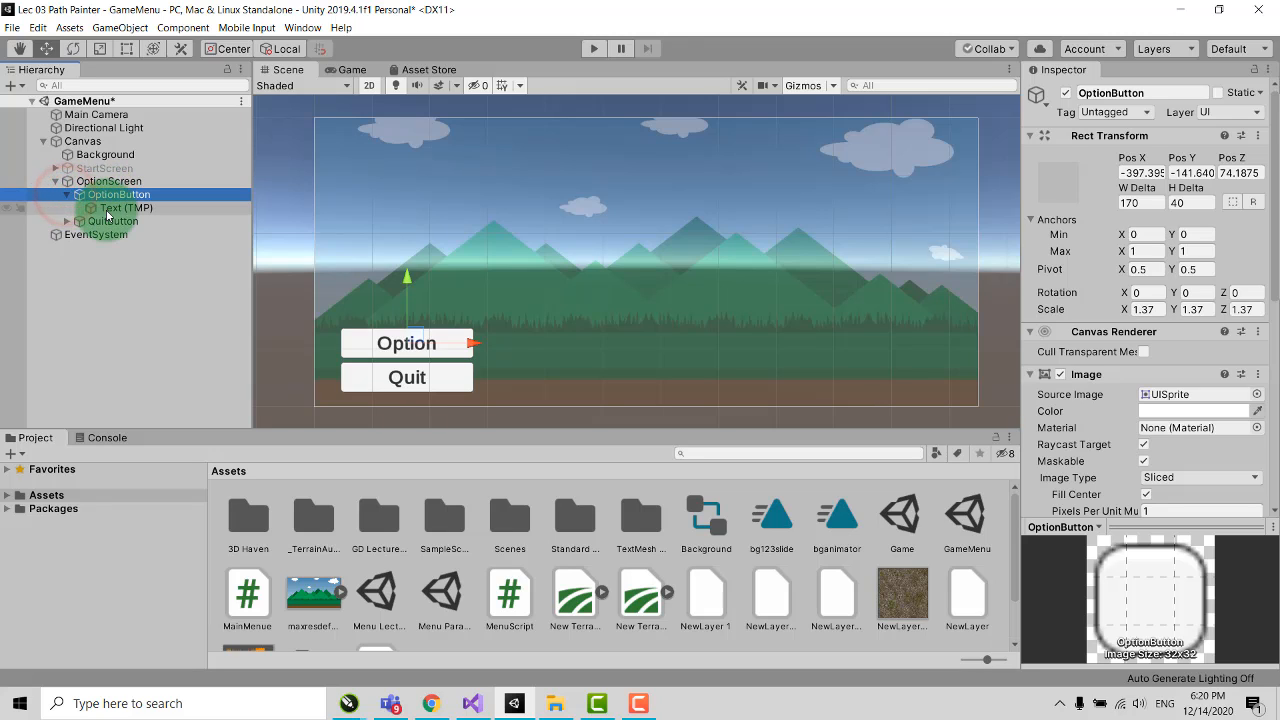
{"action": "left_click", "coordinate": [108, 208]}
{"action": "left_click_drag", "start_coordinate": [107, 214], "coordinate": [108, 190]}
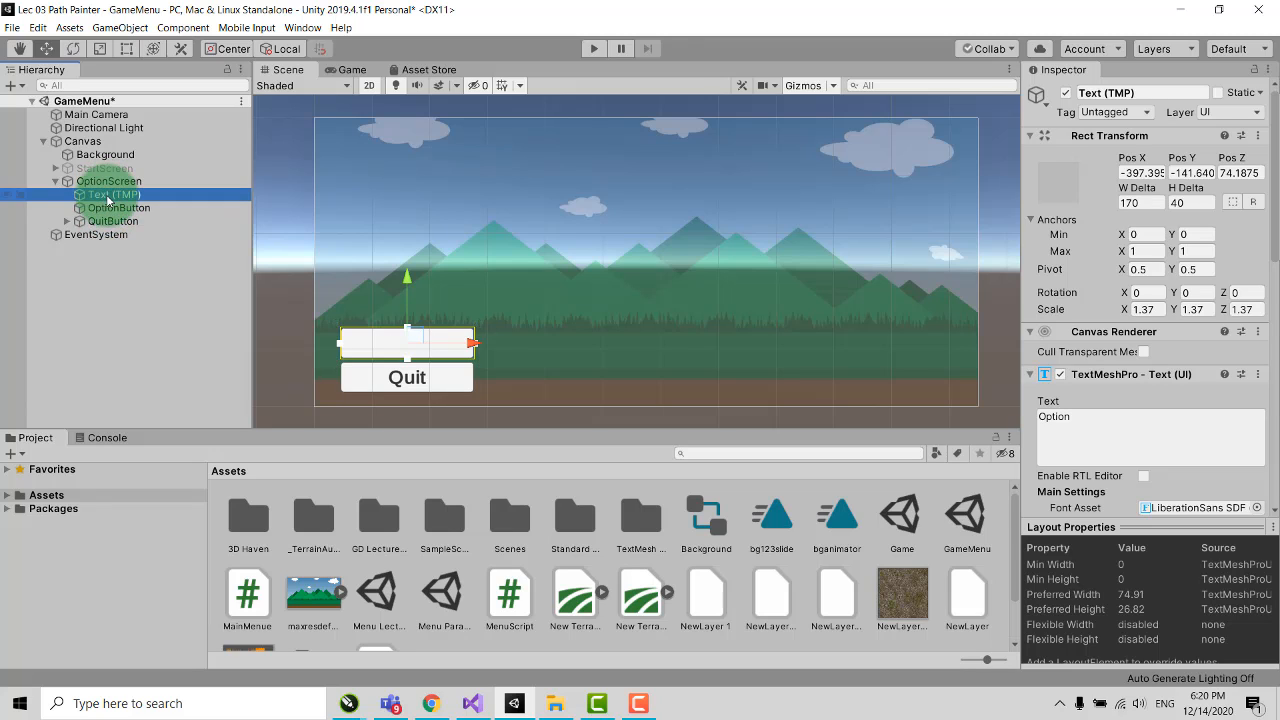
{"action": "left_click_drag", "start_coordinate": [408, 279], "coordinate": [408, 129]}
Step: Delete the empty OptionButton from OptionScreen, keeping the separated "Option" text
{"action": "left_click", "coordinate": [126, 211]}
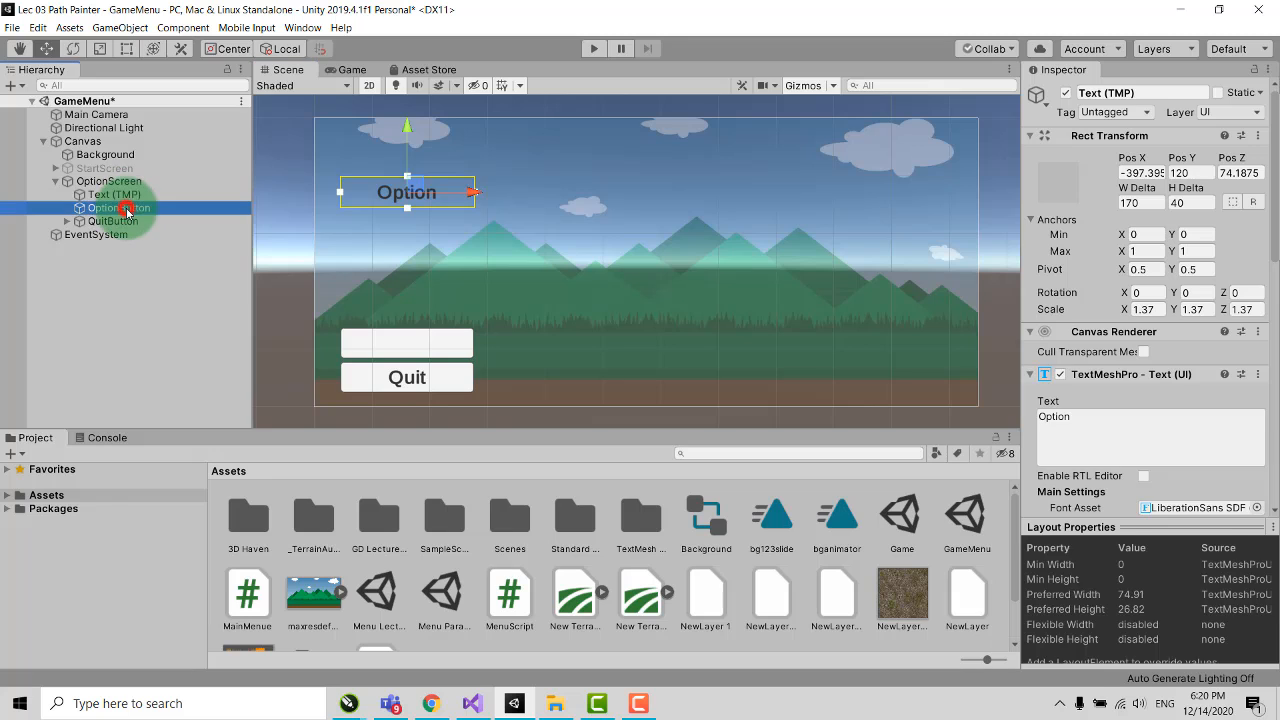
{"action": "right_click", "coordinate": [126, 211]}
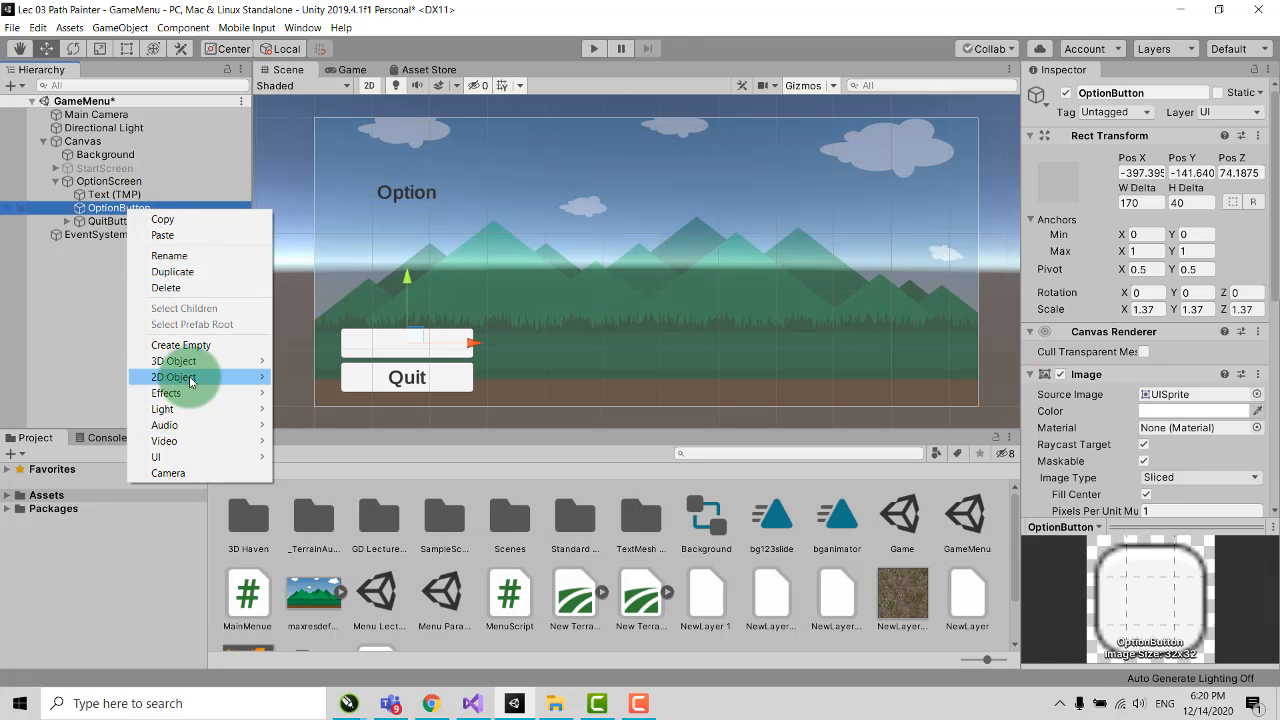
{"action": "left_click", "coordinate": [187, 286]}
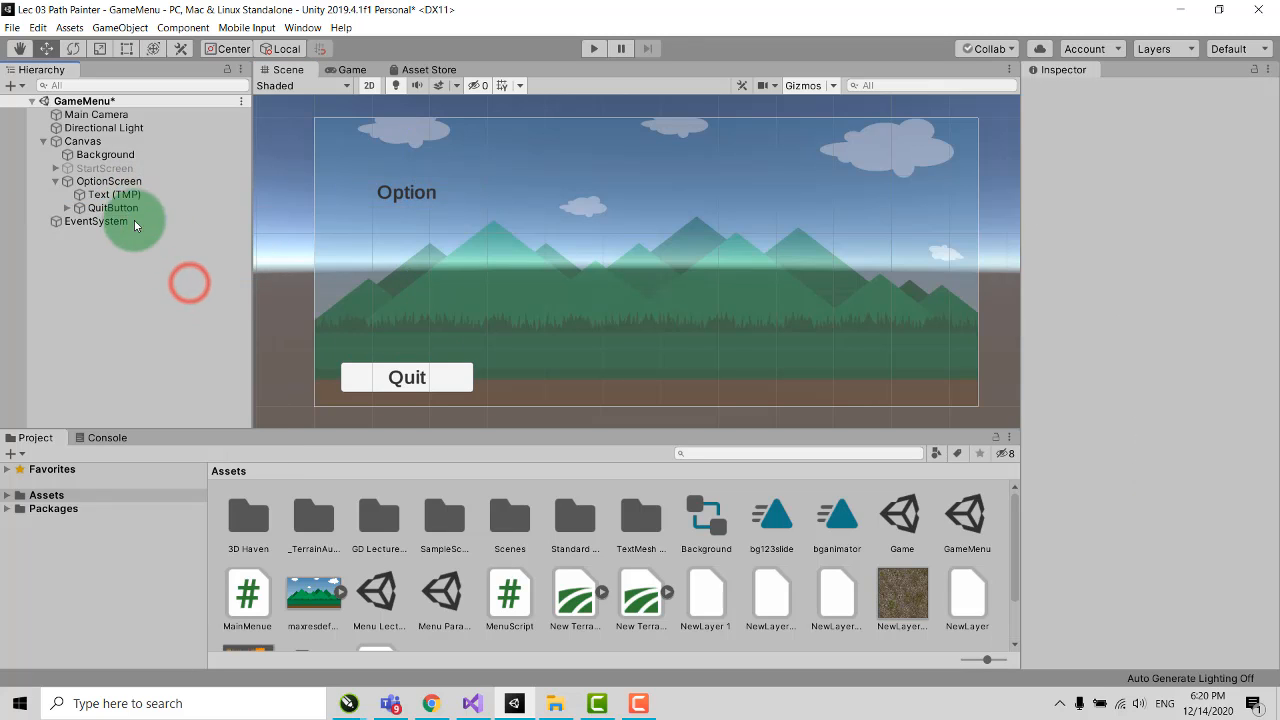
Step: Try to rename OptionScreen's separated text object as Option Menu
{"action": "left_click", "coordinate": [108, 194]}
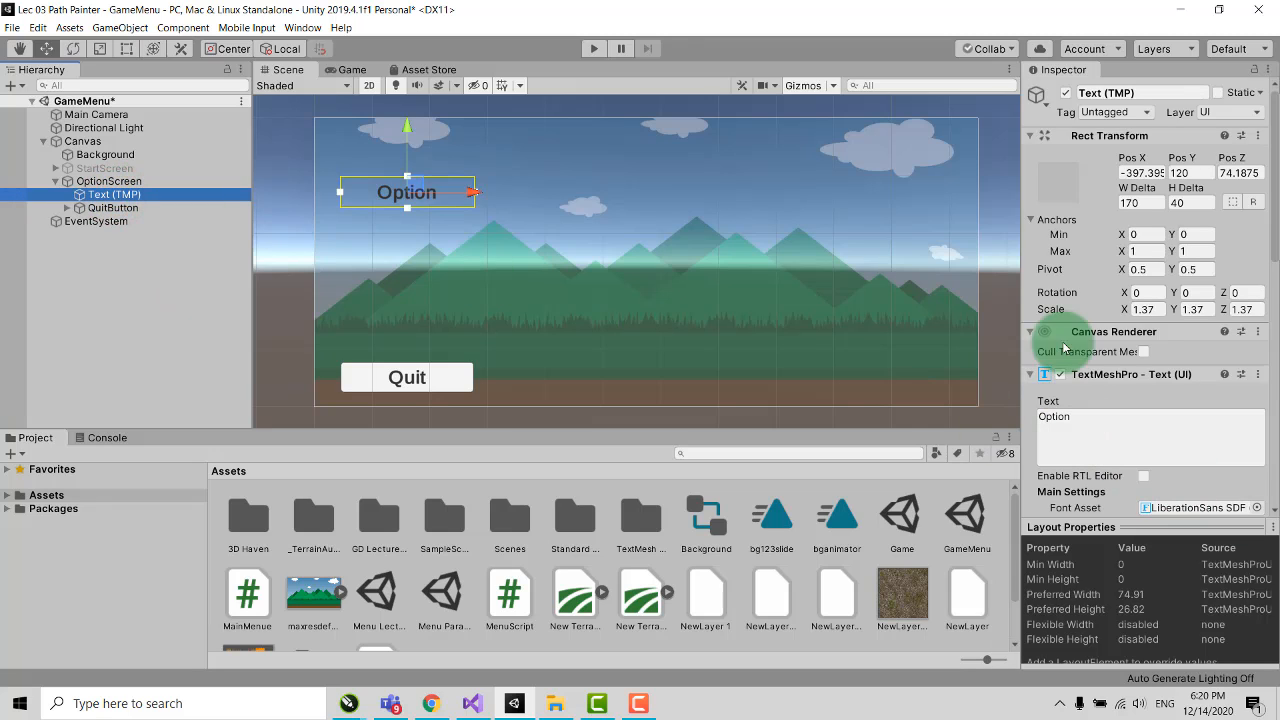
{"action": "left_click", "coordinate": [1138, 92]}
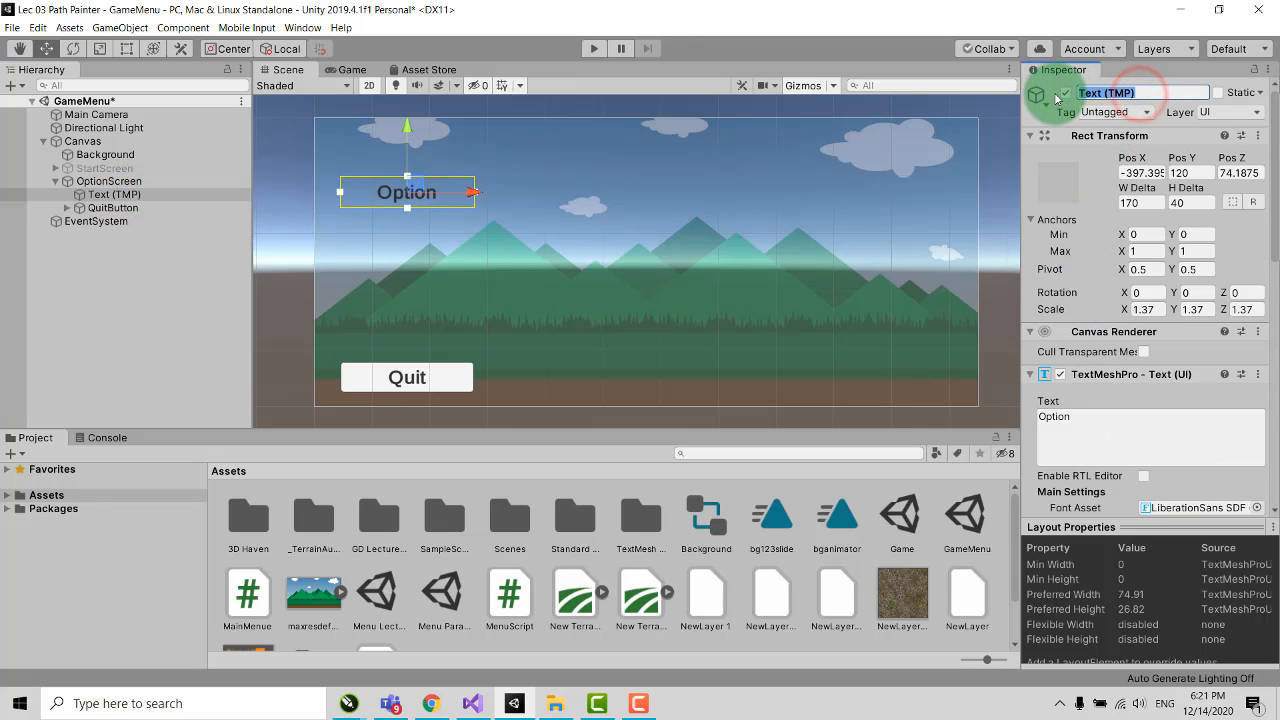
{"action": "type", "text": "Option Menu"}
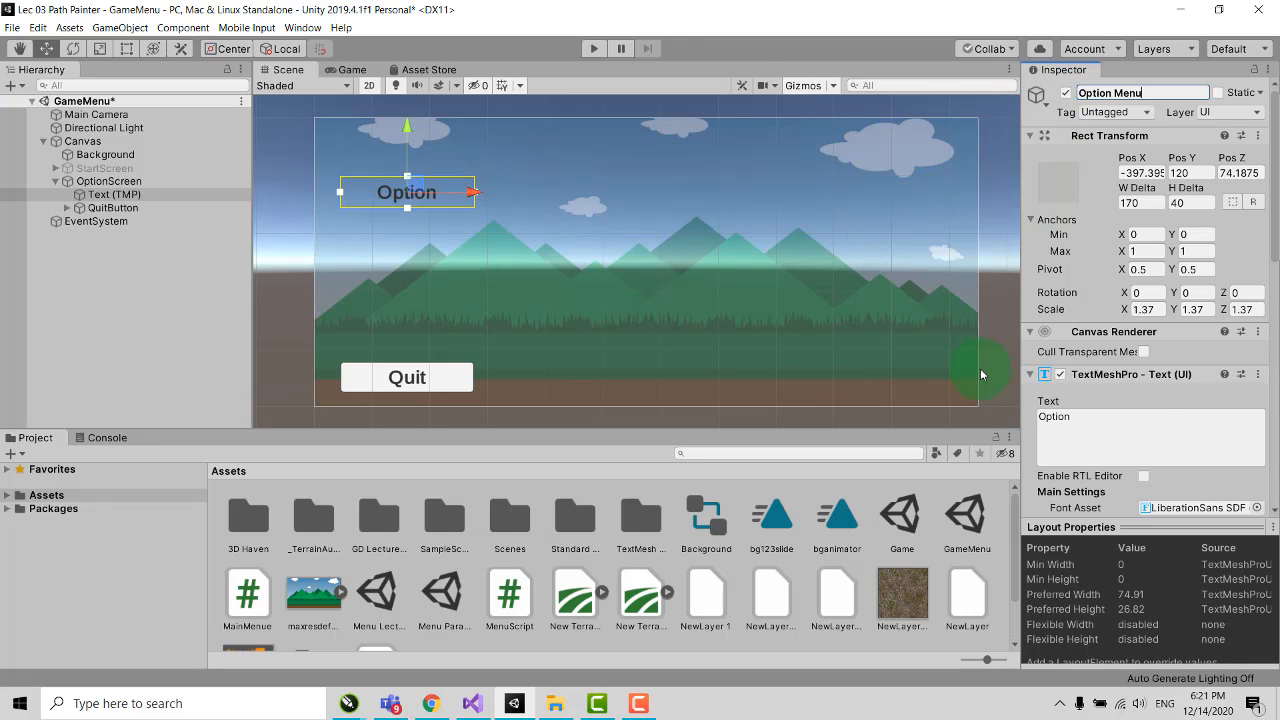
Step: Change the wording of OptionScreen's text to "Option Menu" and raise it to about Pos Y 155
{"action": "double_click", "coordinate": [1095, 421]}
{"action": "key", "text": "BackSpace"}
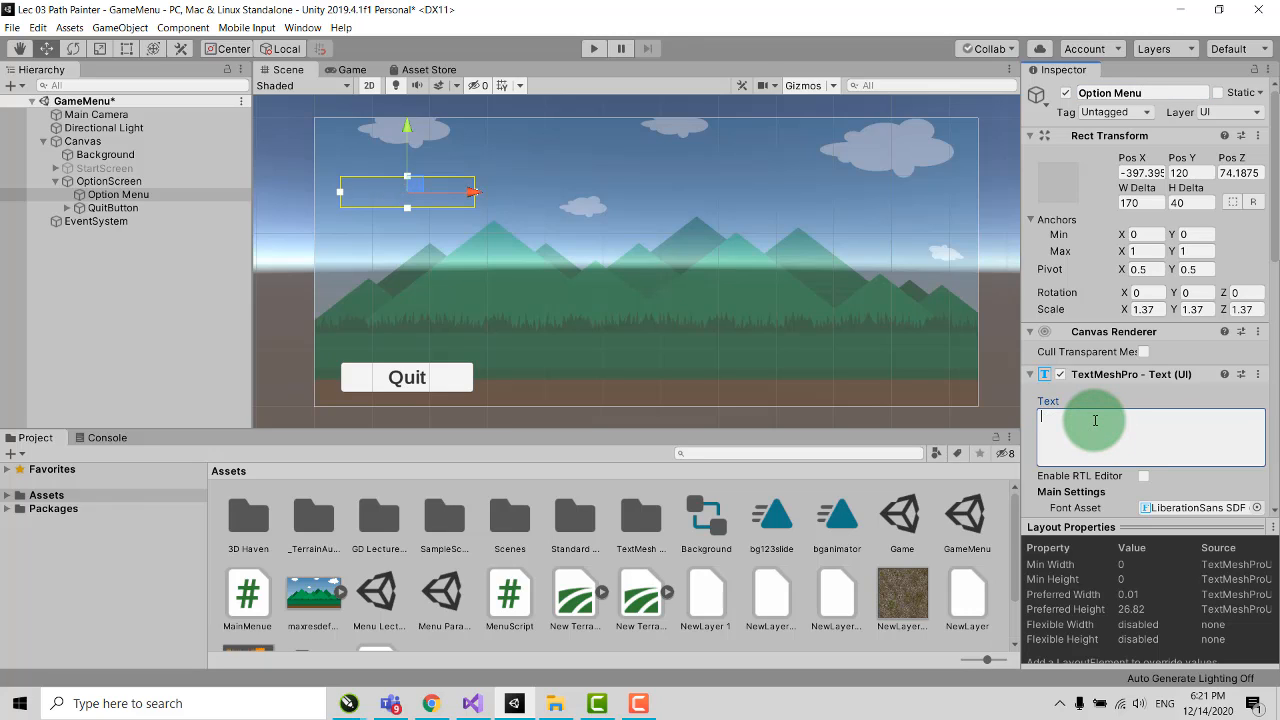
{"action": "key", "text": "ctrl+z"}
{"action": "left_click", "coordinate": [1095, 420]}
{"action": "type", "text": "Men"}
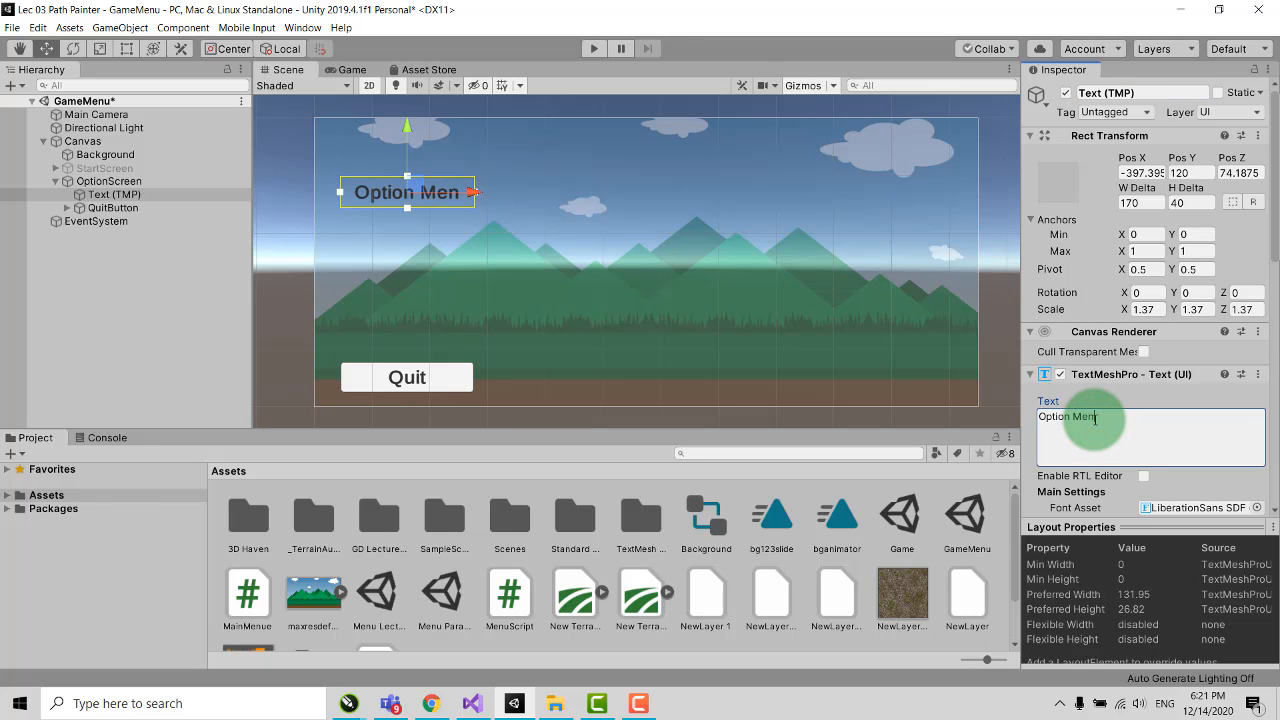
{"action": "type", "text": "u"}
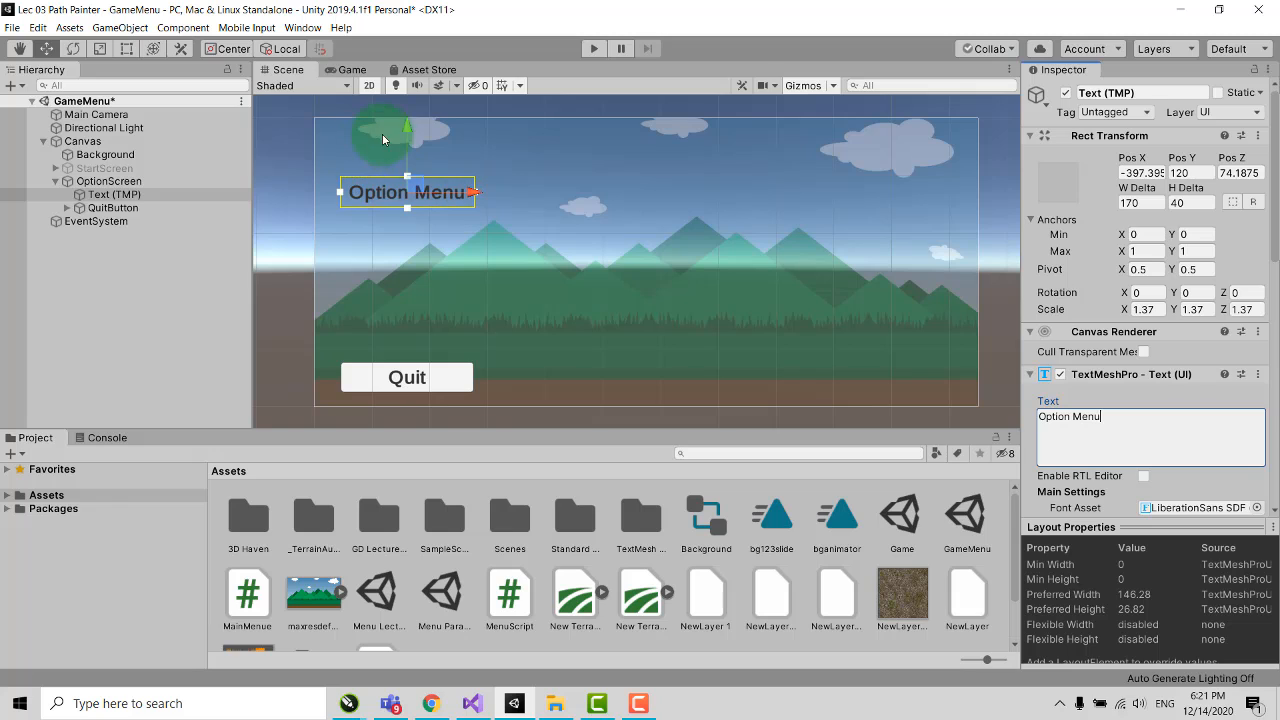
{"action": "left_click_drag", "start_coordinate": [406, 131], "coordinate": [407, 111]}
Step: Set the vertex color of the "Option Menu" text to yellow, hex FBEB09
{"action": "scroll", "coordinate": [1140, 440], "scroll_direction": "down", "scroll_amount": 3}
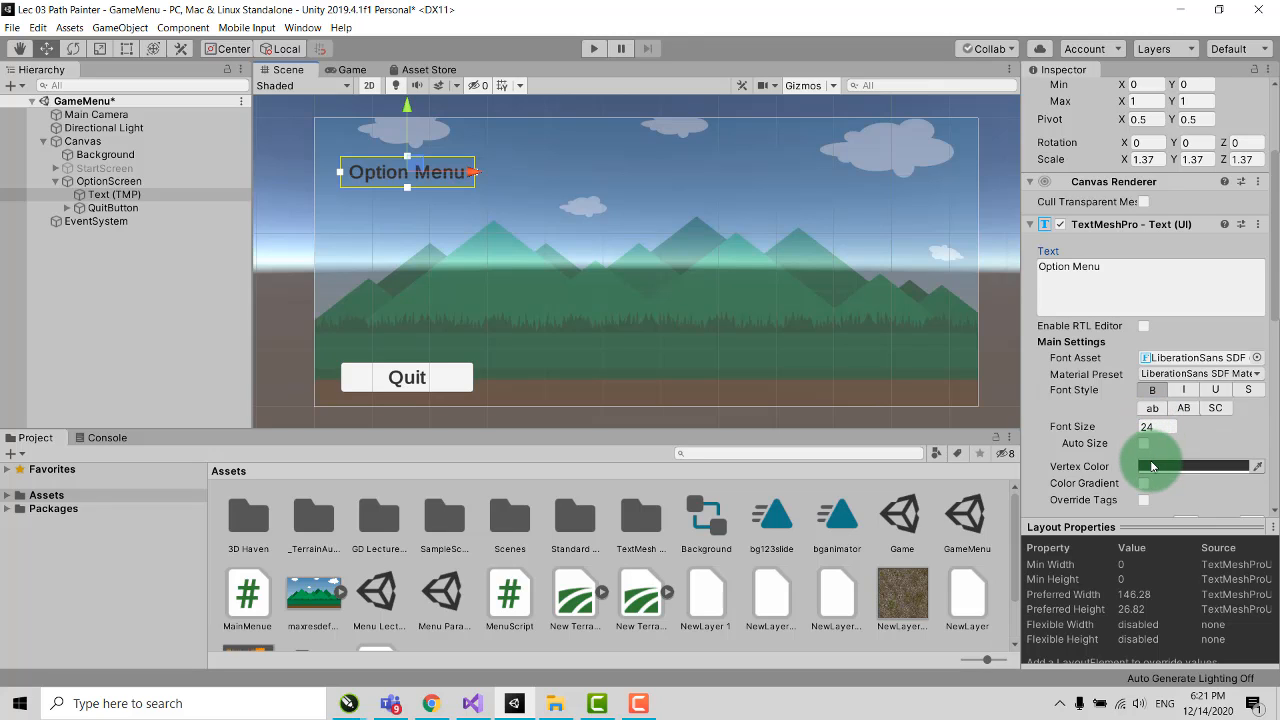
{"action": "left_click", "coordinate": [1177, 468]}
{"action": "left_click", "coordinate": [149, 92]}
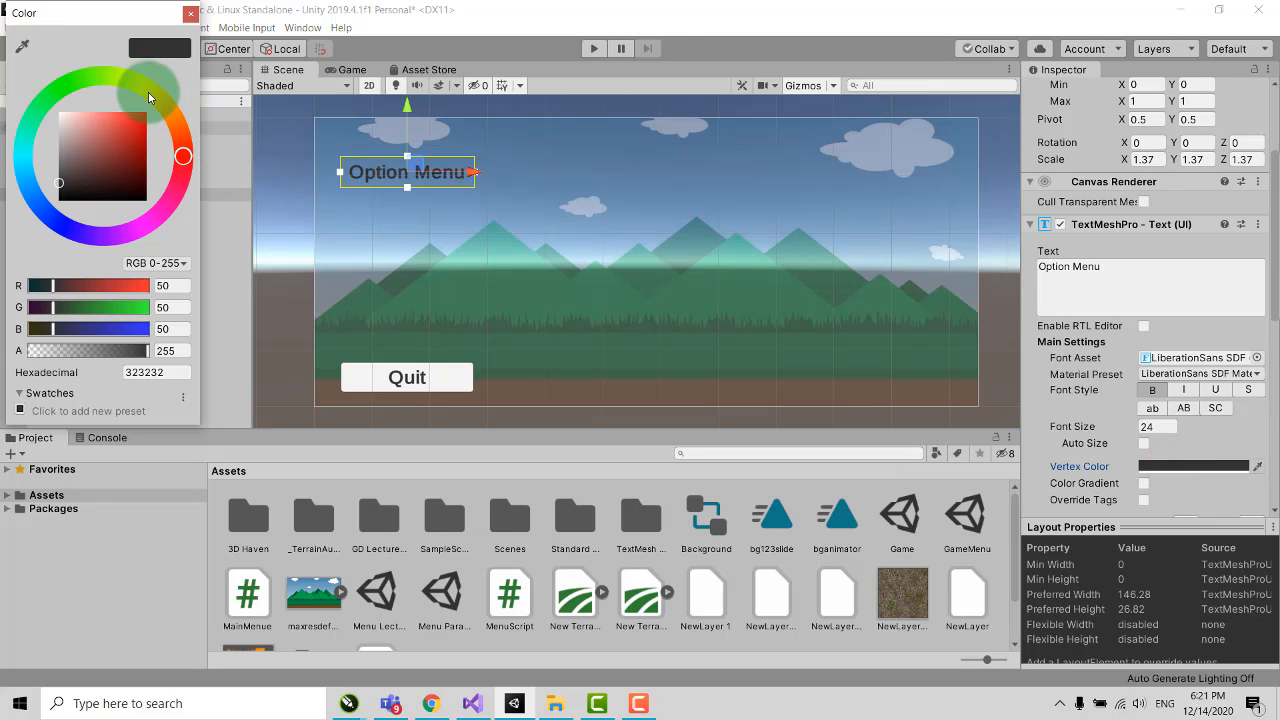
{"action": "left_click", "coordinate": [144, 113]}
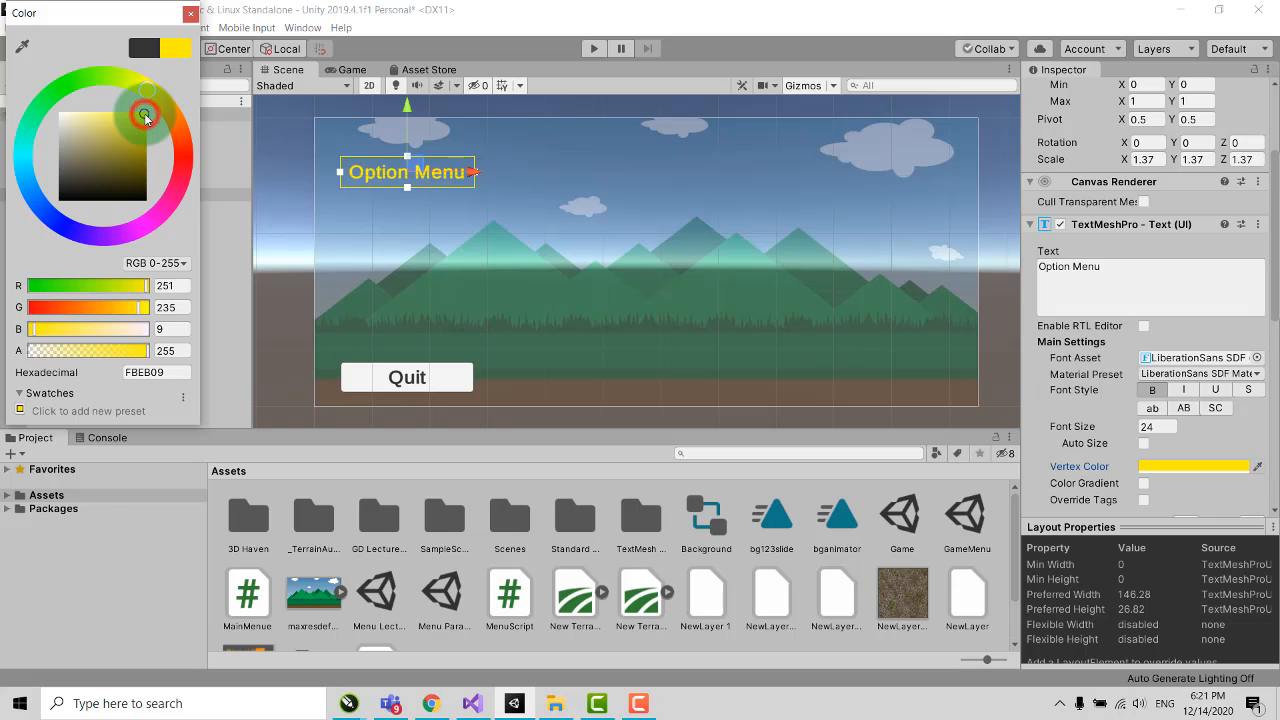
{"action": "left_click", "coordinate": [189, 13]}
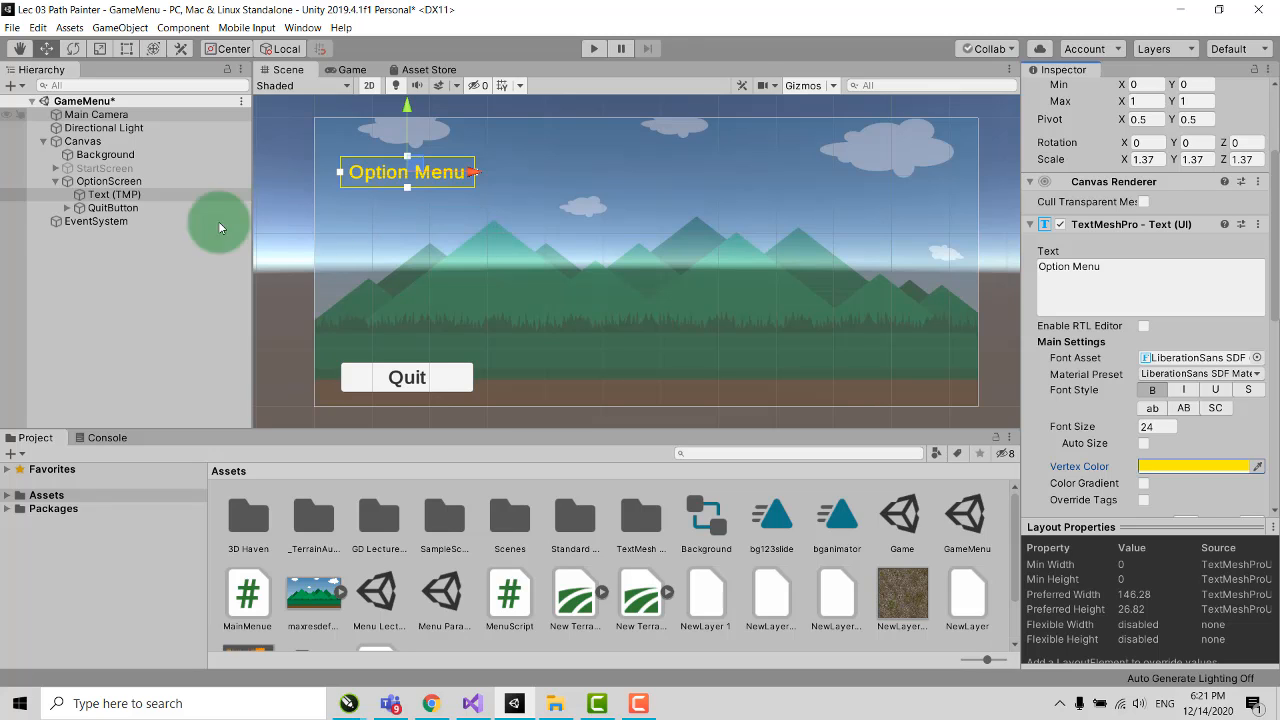
Step: Add a UI Slider under Canvas and place it below the "Option Menu" heading at about Pos X -453, Pos Y 85
{"action": "right_click", "coordinate": [104, 250]}
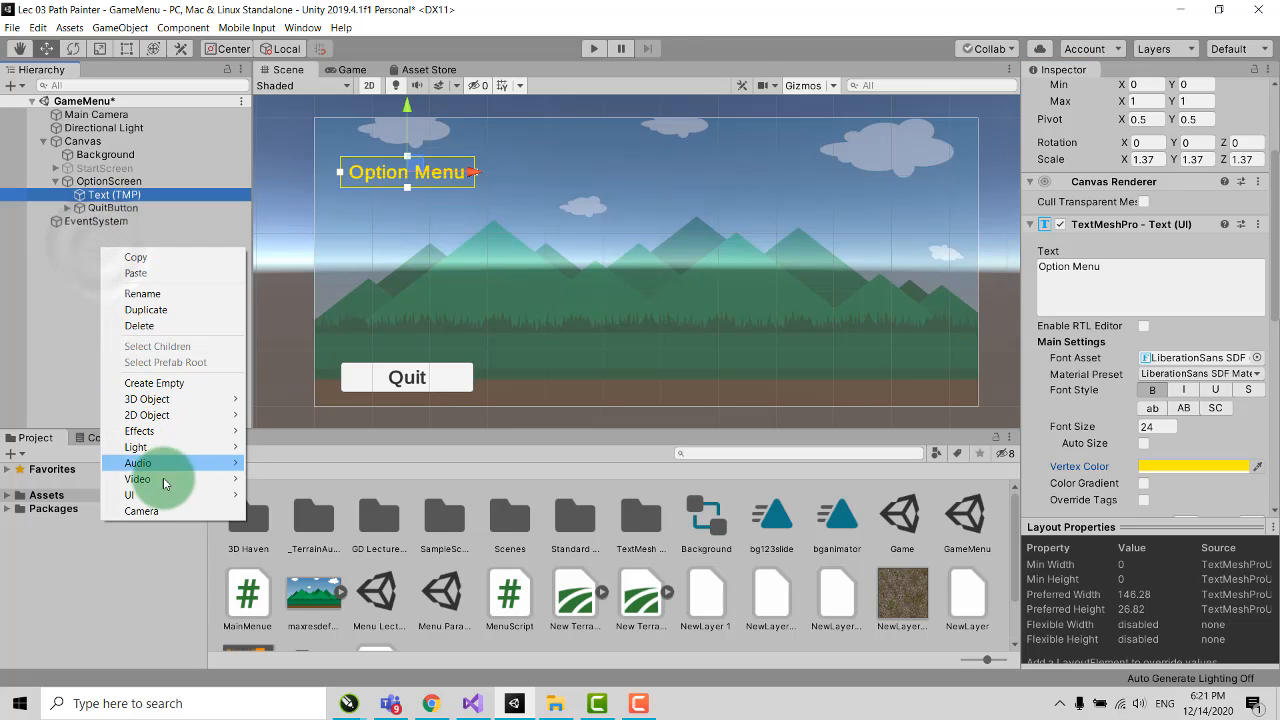
{"action": "mouse_move", "coordinate": [194, 494]}
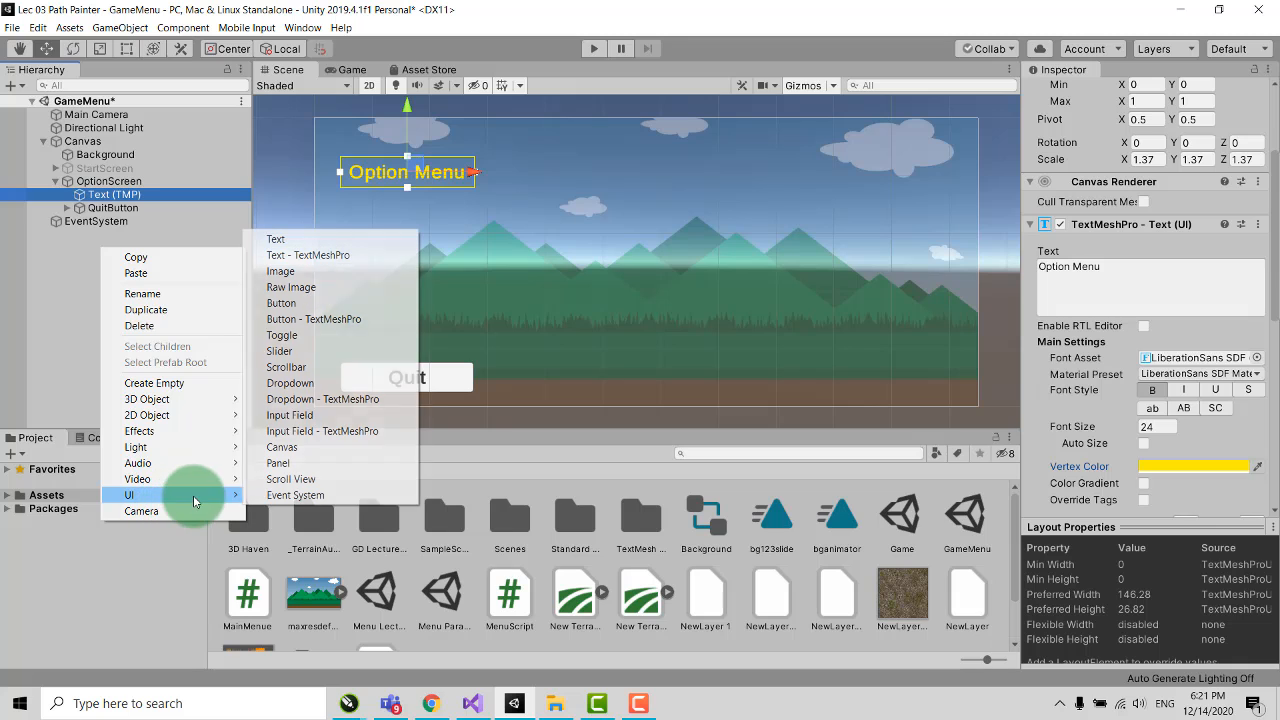
{"action": "left_click", "coordinate": [298, 352]}
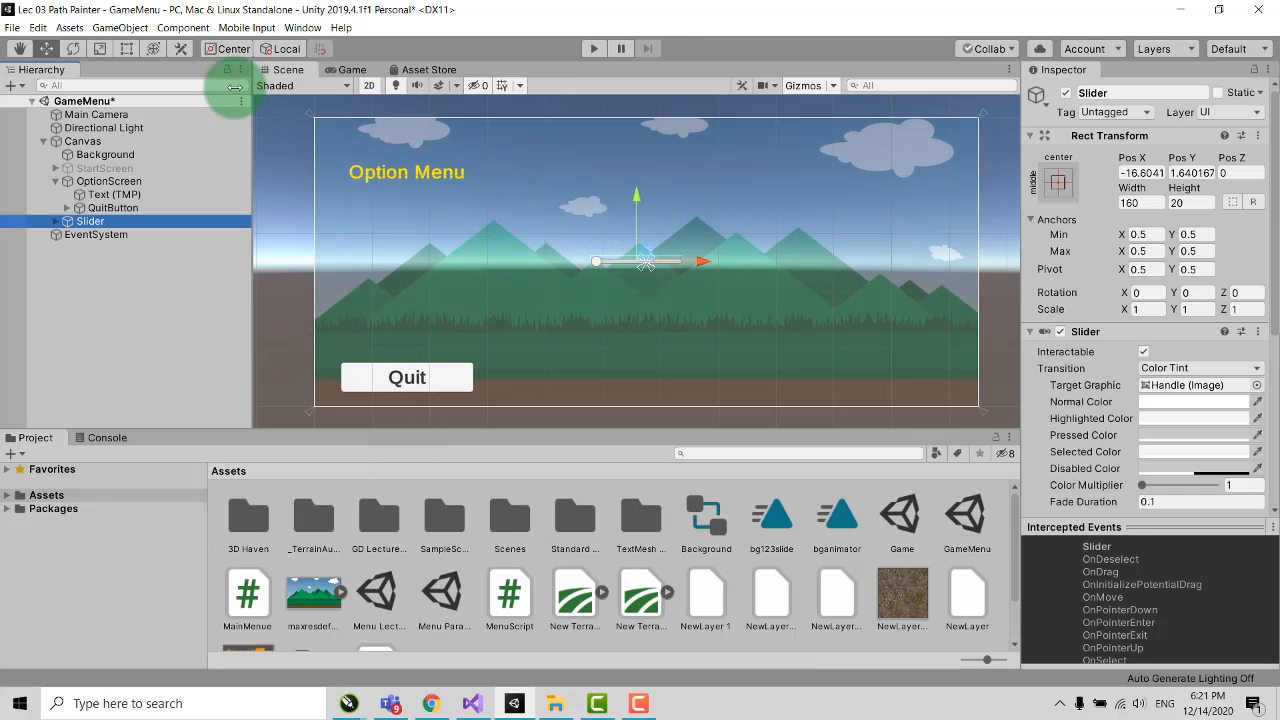
{"action": "left_click_drag", "start_coordinate": [703, 265], "coordinate": [438, 250]}
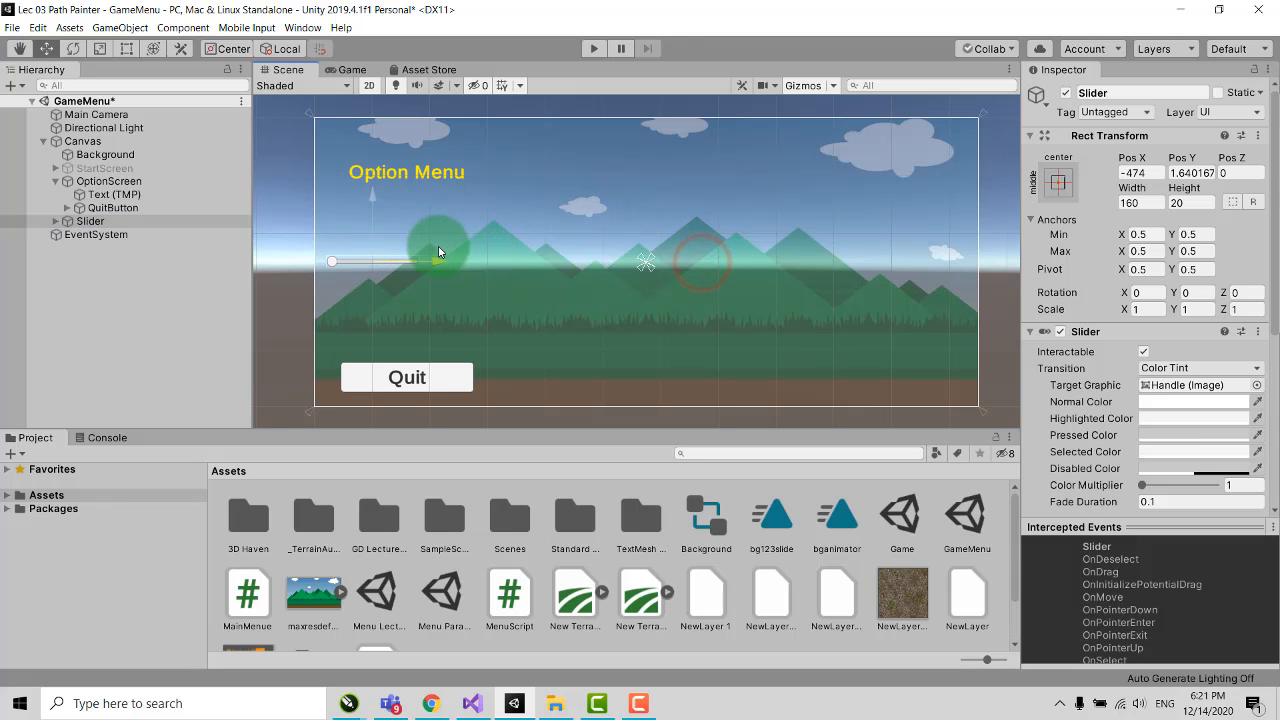
{"action": "left_click_drag", "start_coordinate": [389, 200], "coordinate": [449, 213]}
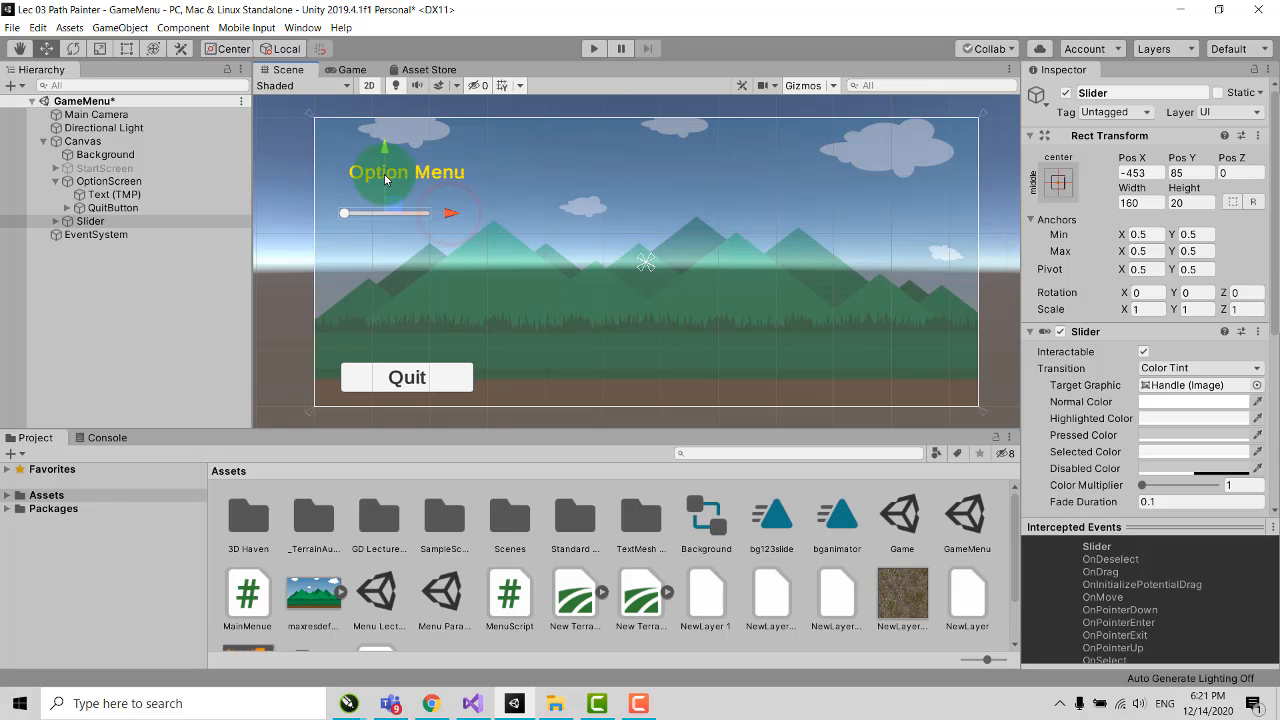
Step: Scale the slider uniformly to about 1.67 and reposition it at about Pos X -379, Pos Y 55
{"action": "left_click", "coordinate": [99, 48]}
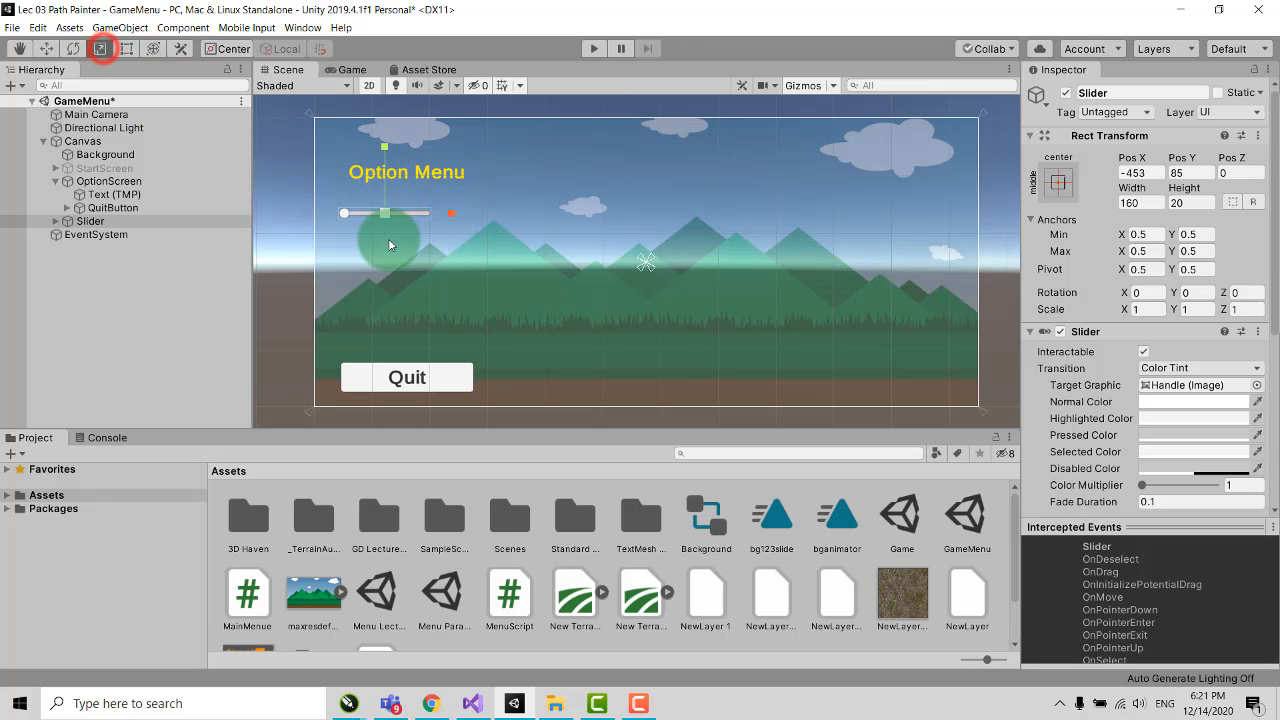
{"action": "left_click_drag", "start_coordinate": [385, 217], "coordinate": [440, 214]}
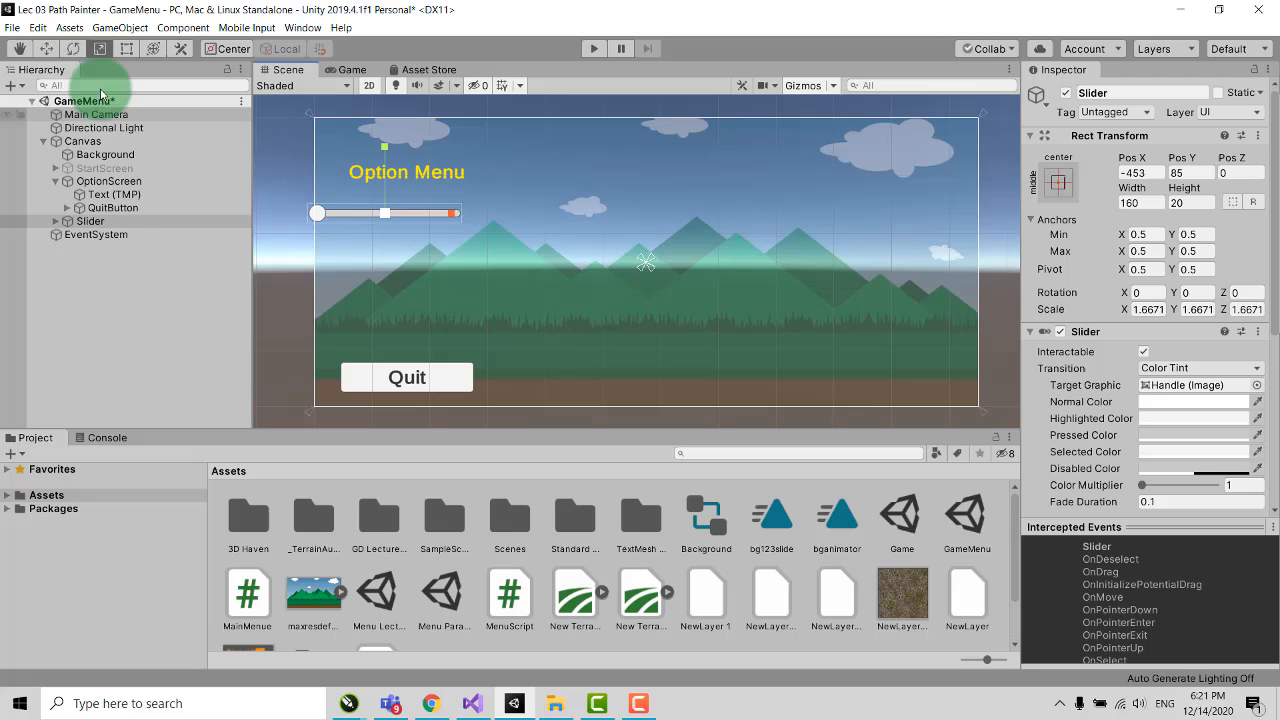
{"action": "left_click", "coordinate": [45, 48]}
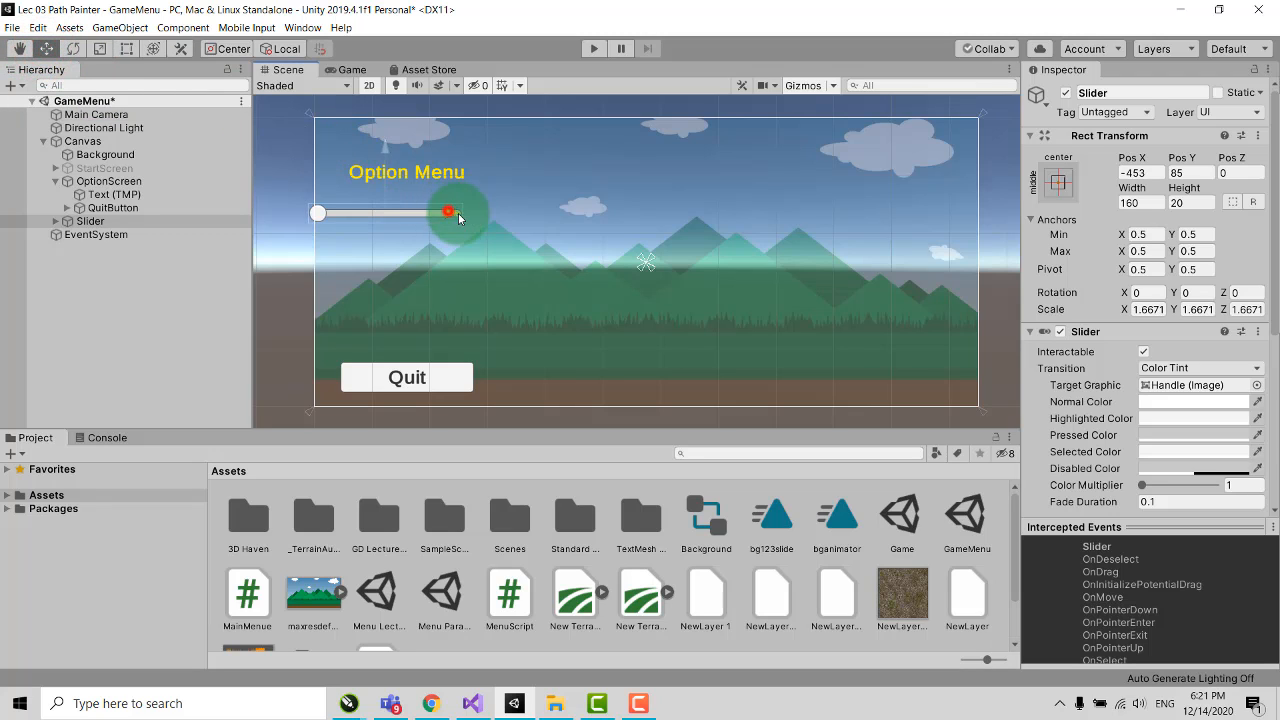
{"action": "mouse_move", "coordinate": [447, 211]}
{"action": "left_mouse_down"}
{"action": "mouse_move", "coordinate": [506, 219]}
{"action": "mouse_move", "coordinate": [491, 214]}
{"action": "left_mouse_up"}
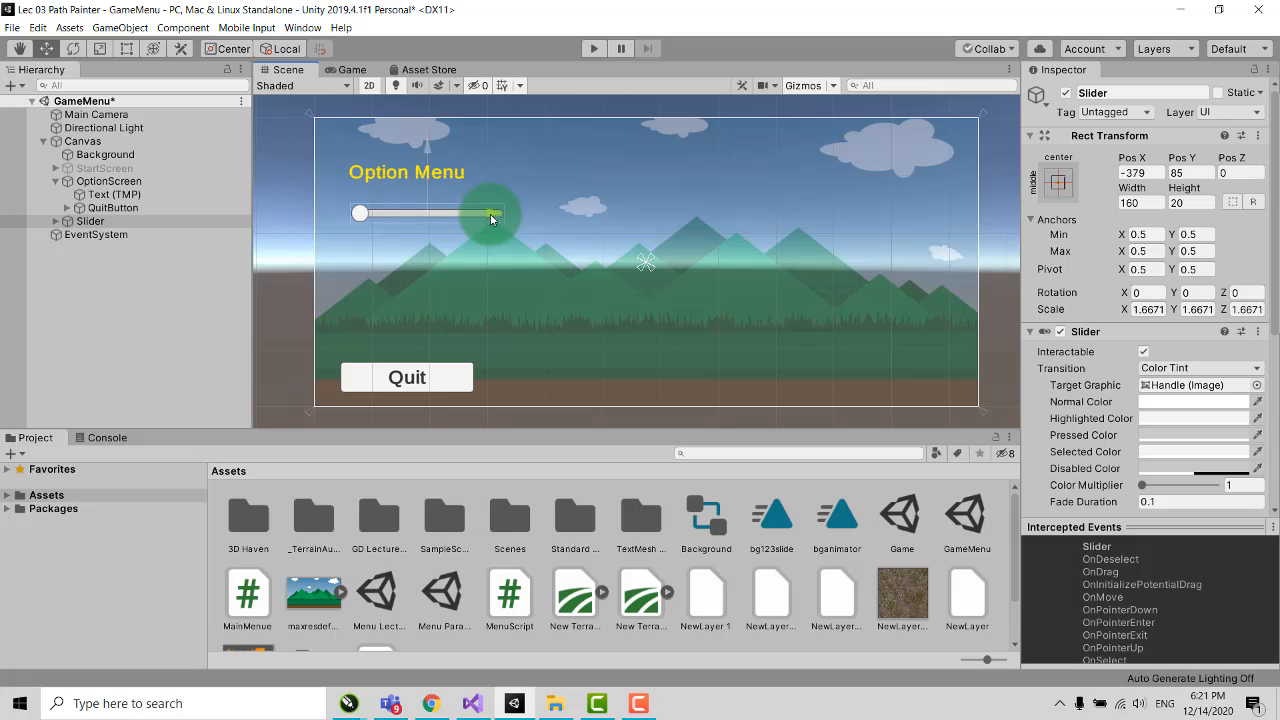
{"action": "left_click", "coordinate": [426, 146]}
{"action": "left_click_drag", "start_coordinate": [425, 156], "coordinate": [426, 166]}
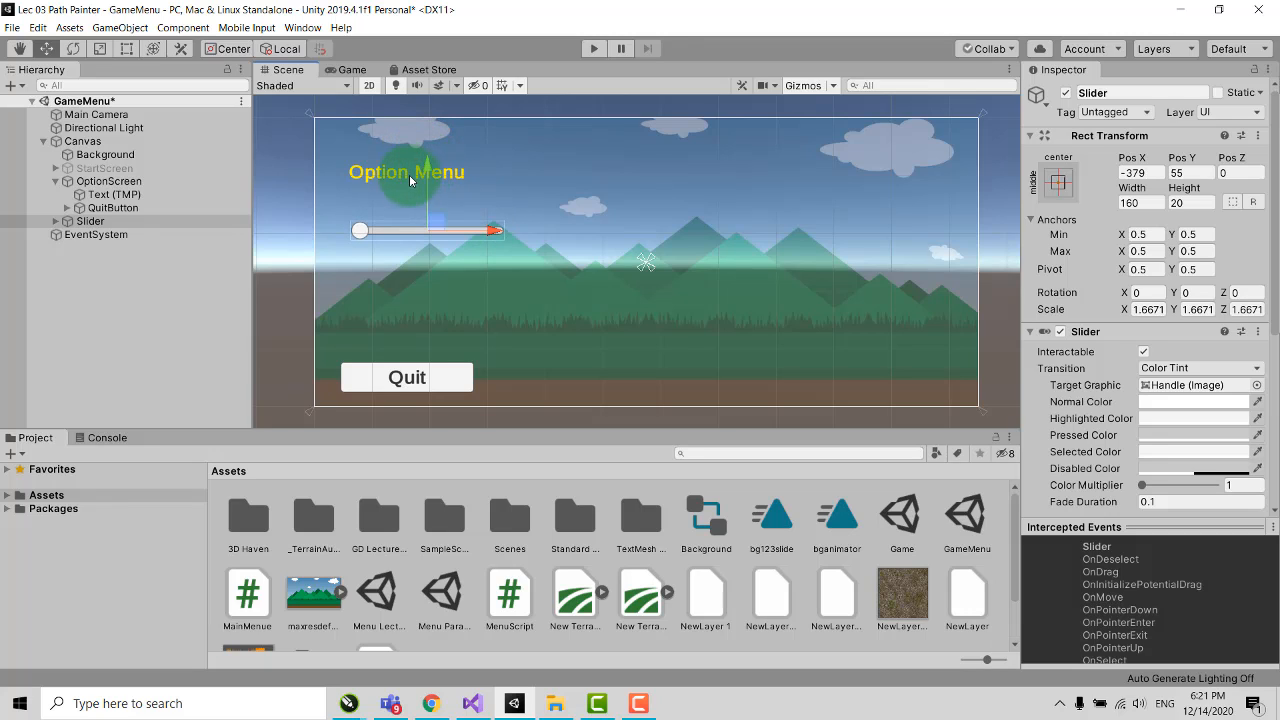
Step: Rename the "Option Menu" text object under OptionScreen as OptionText
{"action": "left_click", "coordinate": [94, 194]}
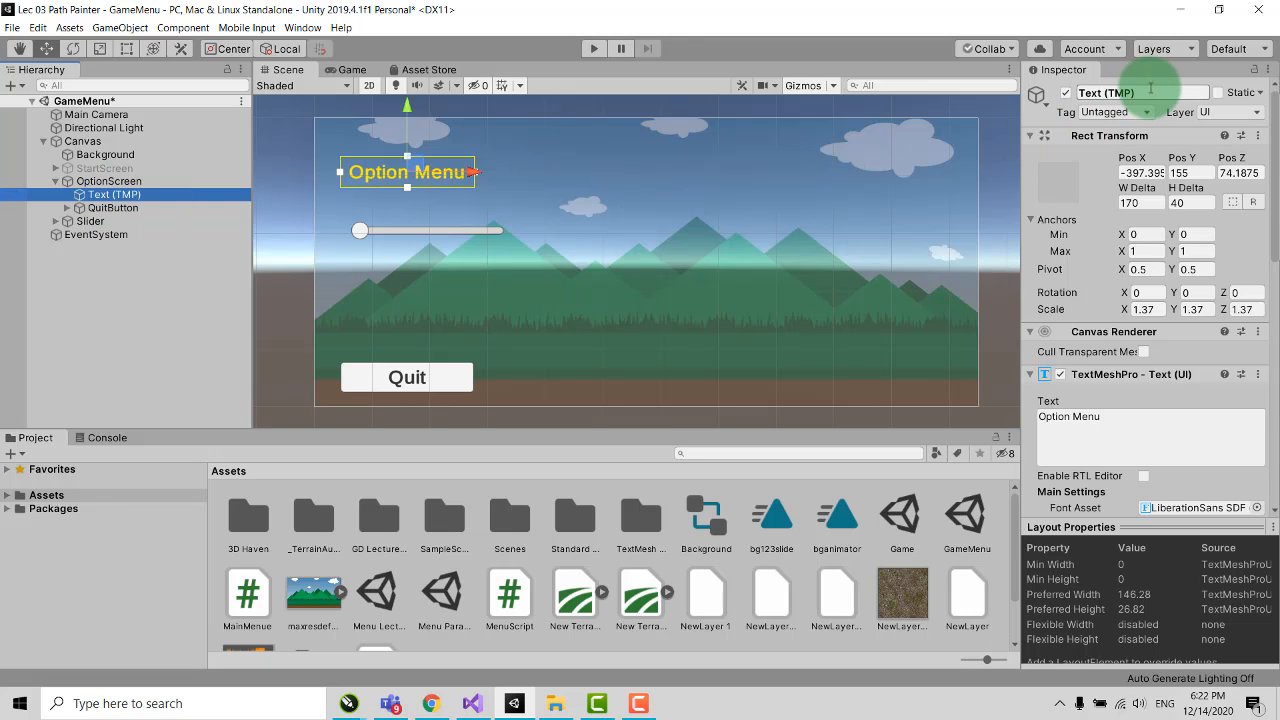
{"action": "left_click", "coordinate": [1141, 92]}
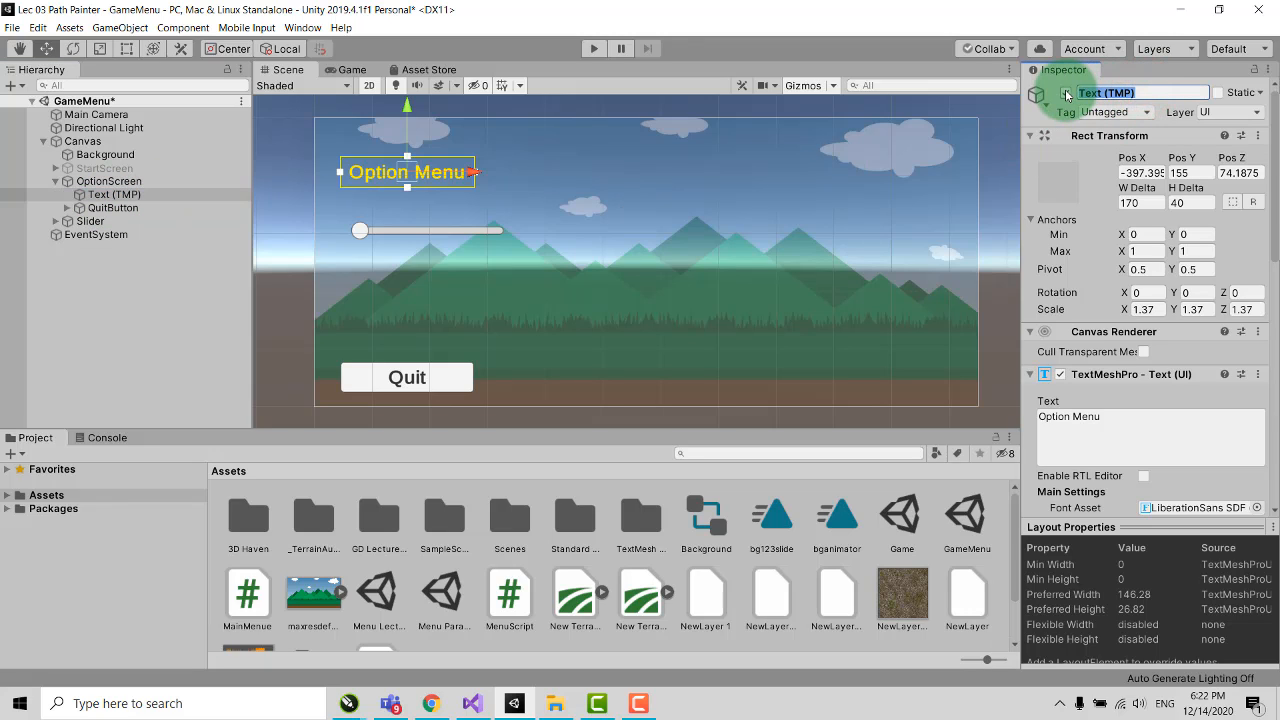
{"action": "type", "text": "OptionText"}
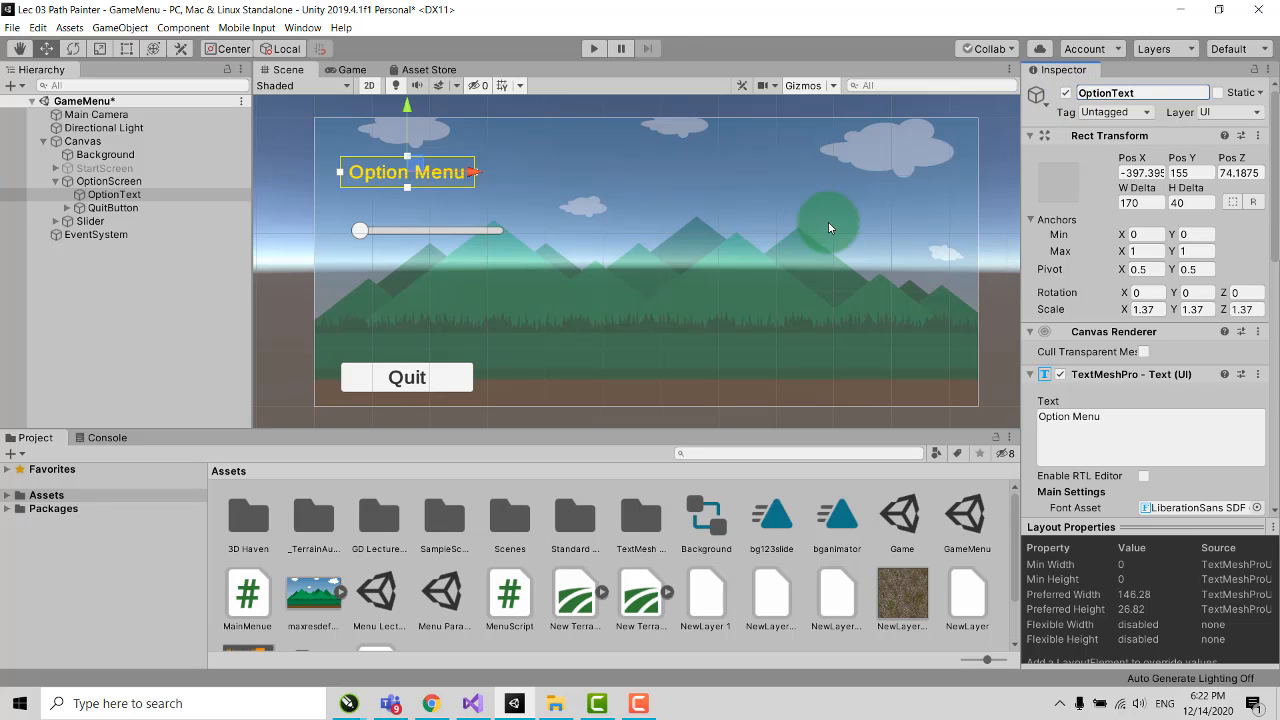
Step: Duplicate OptionText, name the copy Volume and change its displayed text to "Volume"
{"action": "right_click", "coordinate": [134, 195]}
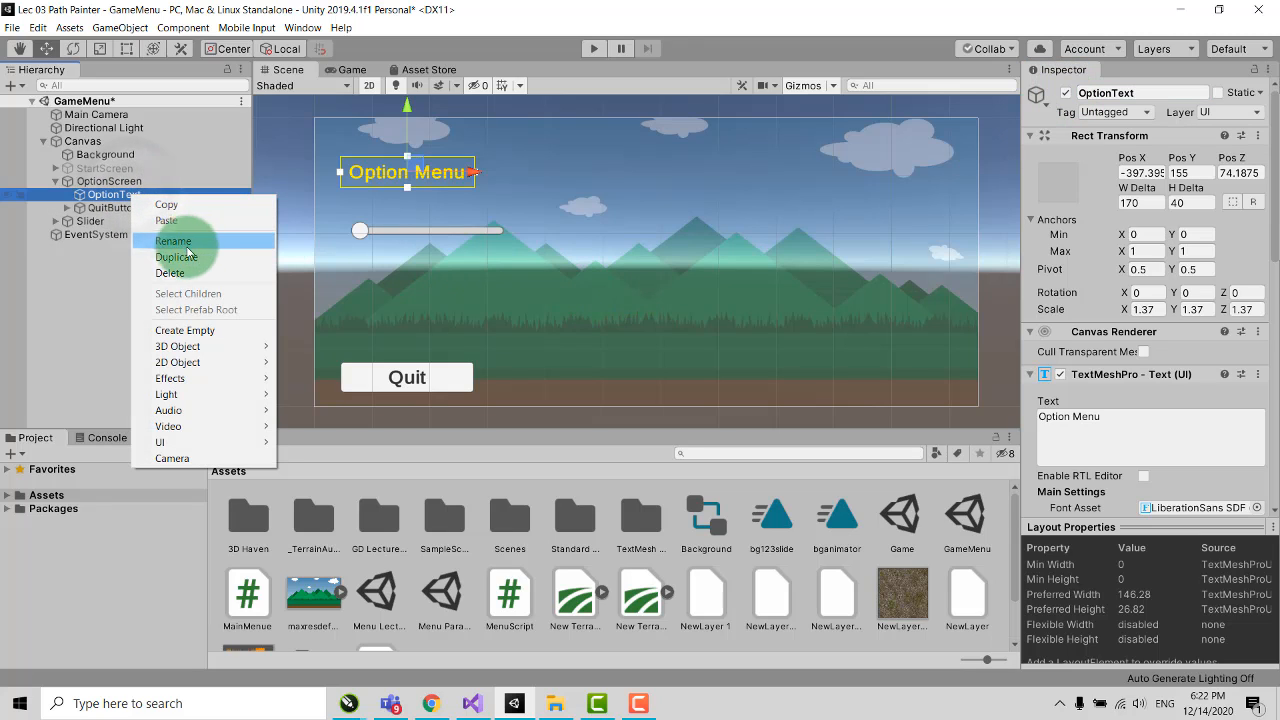
{"action": "left_click", "coordinate": [190, 258]}
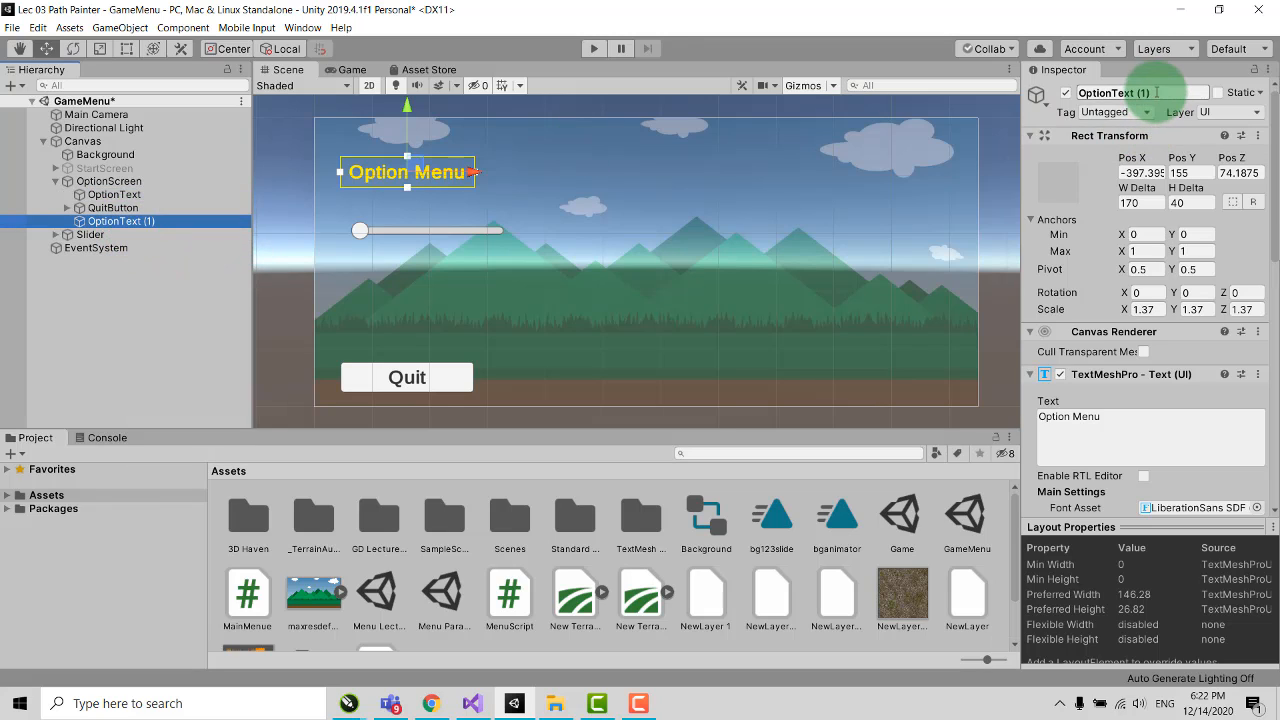
{"action": "left_click", "coordinate": [1112, 92]}
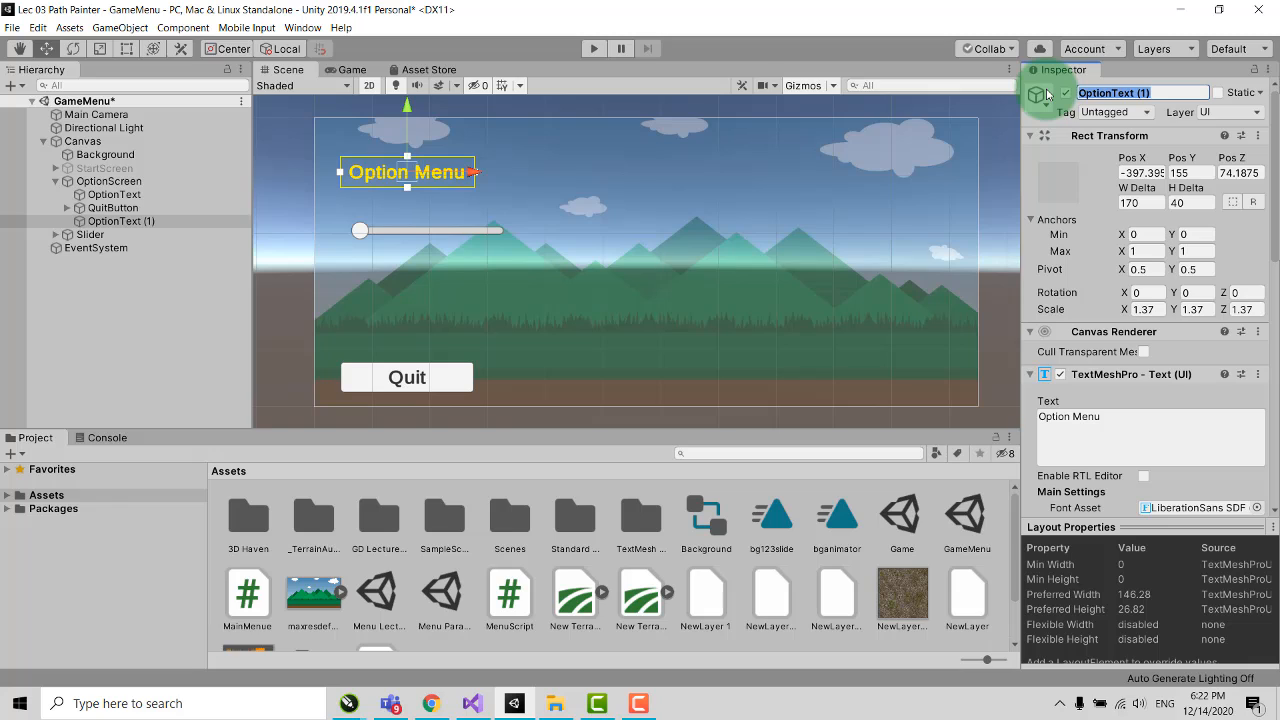
{"action": "type", "text": "Volume"}
{"action": "left_click", "coordinate": [1100, 418]}
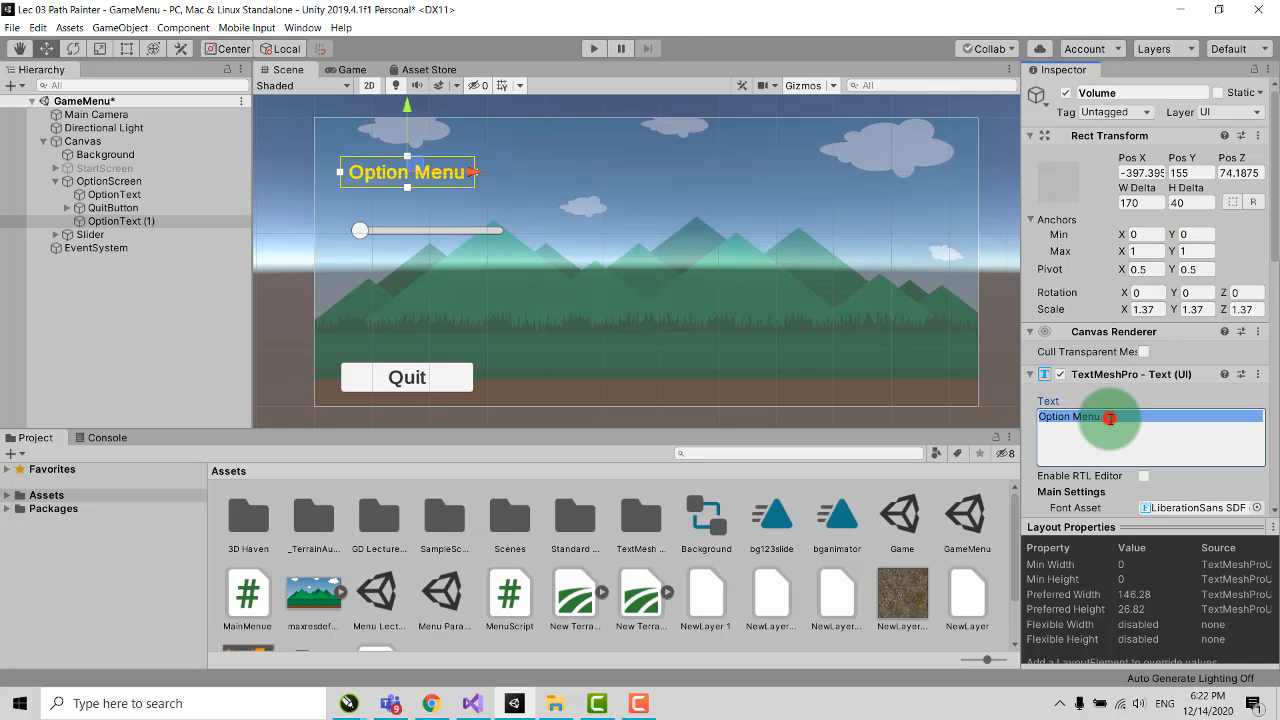
{"action": "left_click_drag", "start_coordinate": [1100, 418], "coordinate": [1036, 414]}
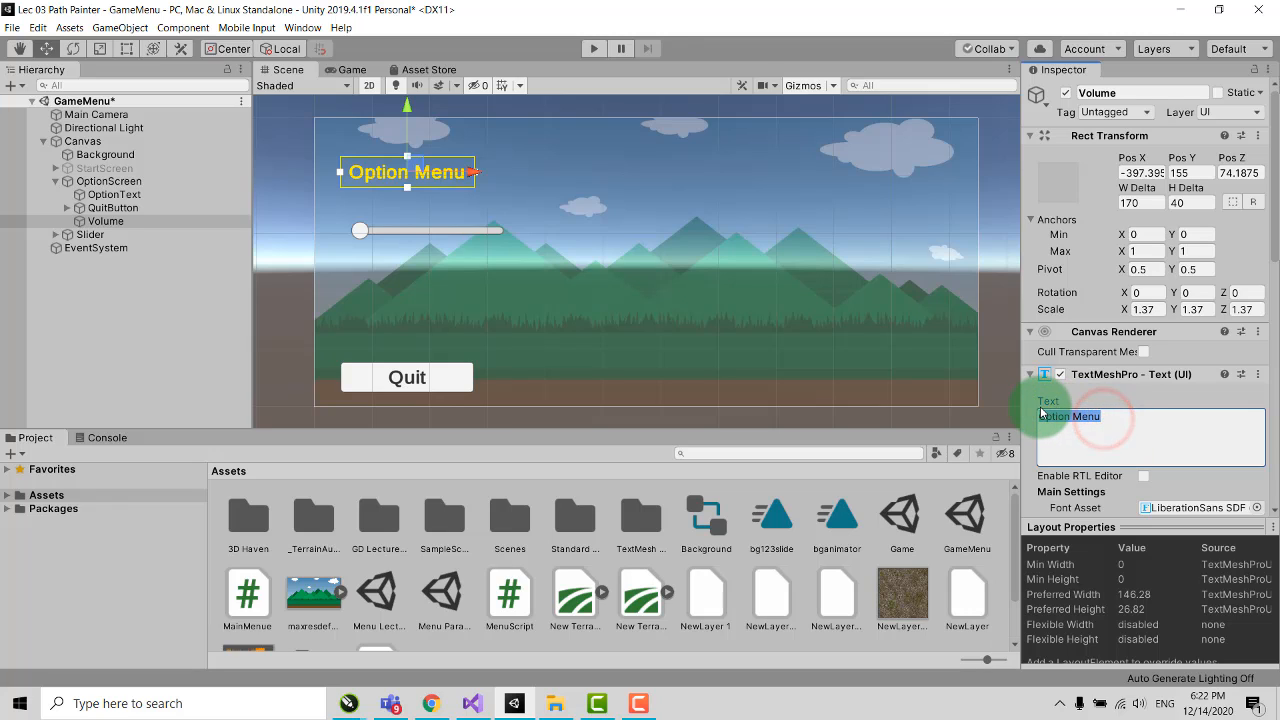
{"action": "type", "text": "Volume"}
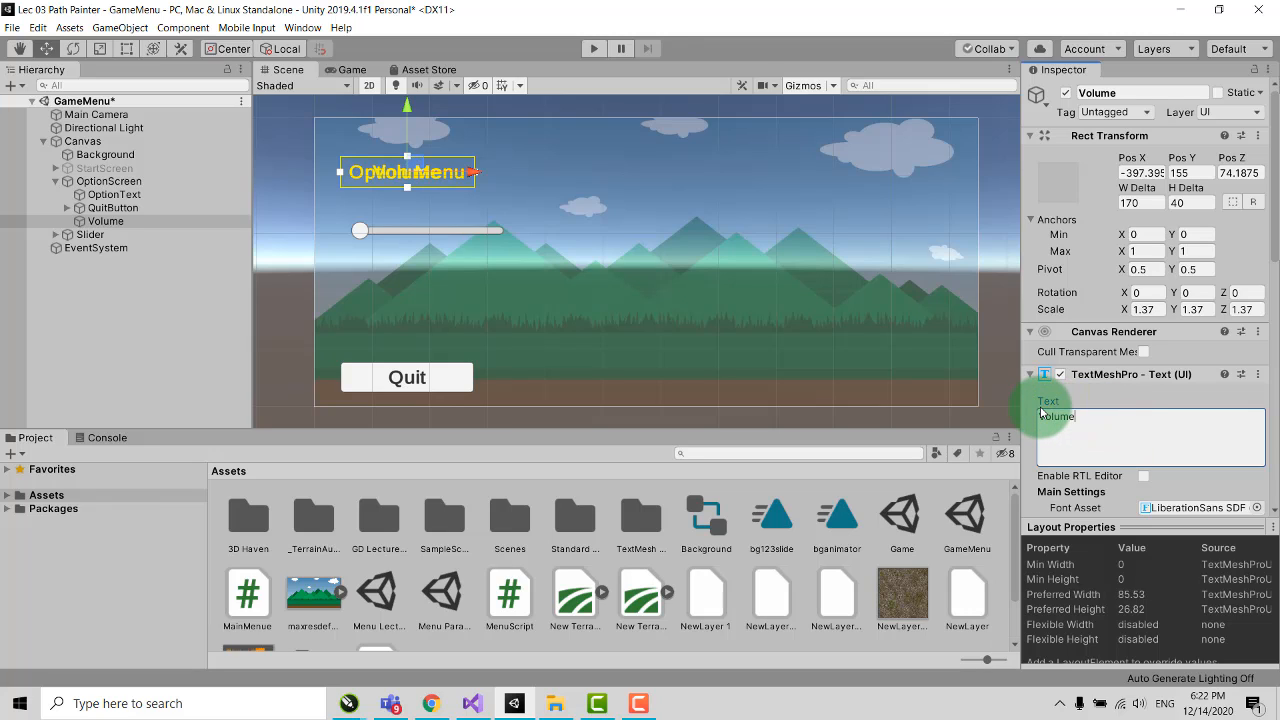
Step: Move the Volume text just below the slider and set its vertex color to orange-red, hex FA3E09
{"action": "left_click", "coordinate": [150, 221]}
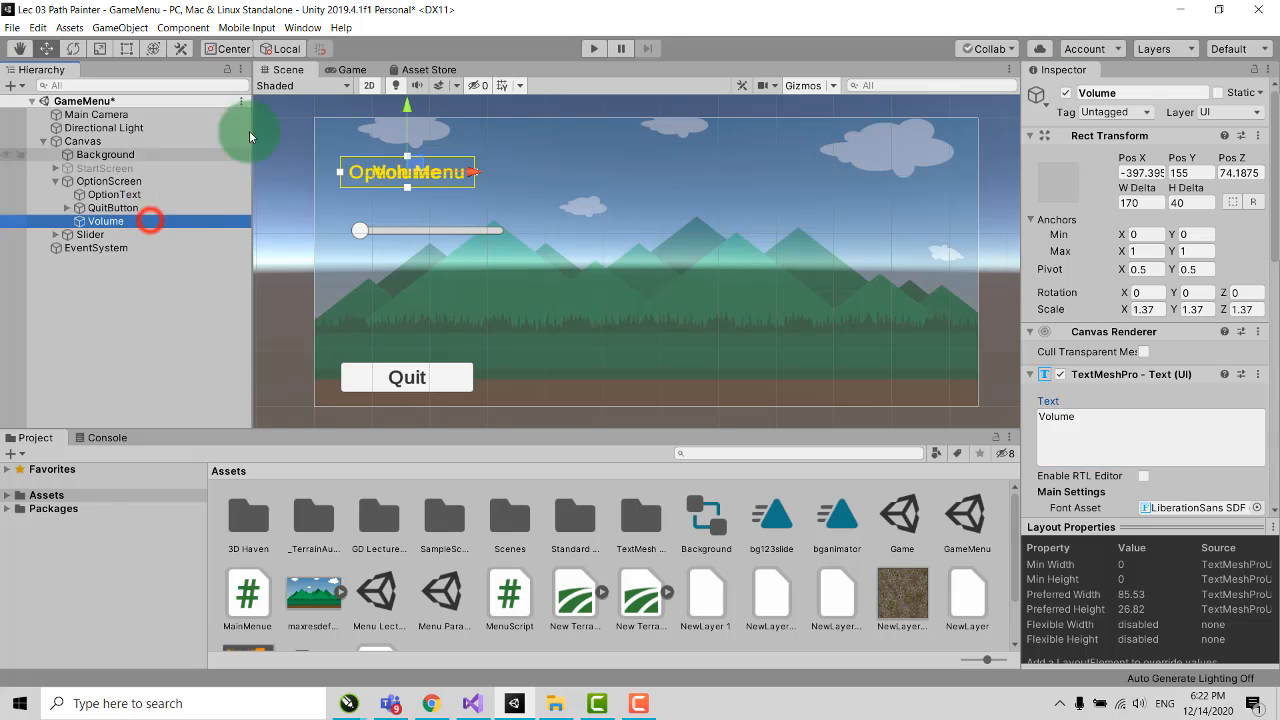
{"action": "left_click_drag", "start_coordinate": [408, 116], "coordinate": [488, 255]}
{"action": "scroll", "coordinate": [1151, 437], "scroll_direction": "down", "scroll_amount": 5}
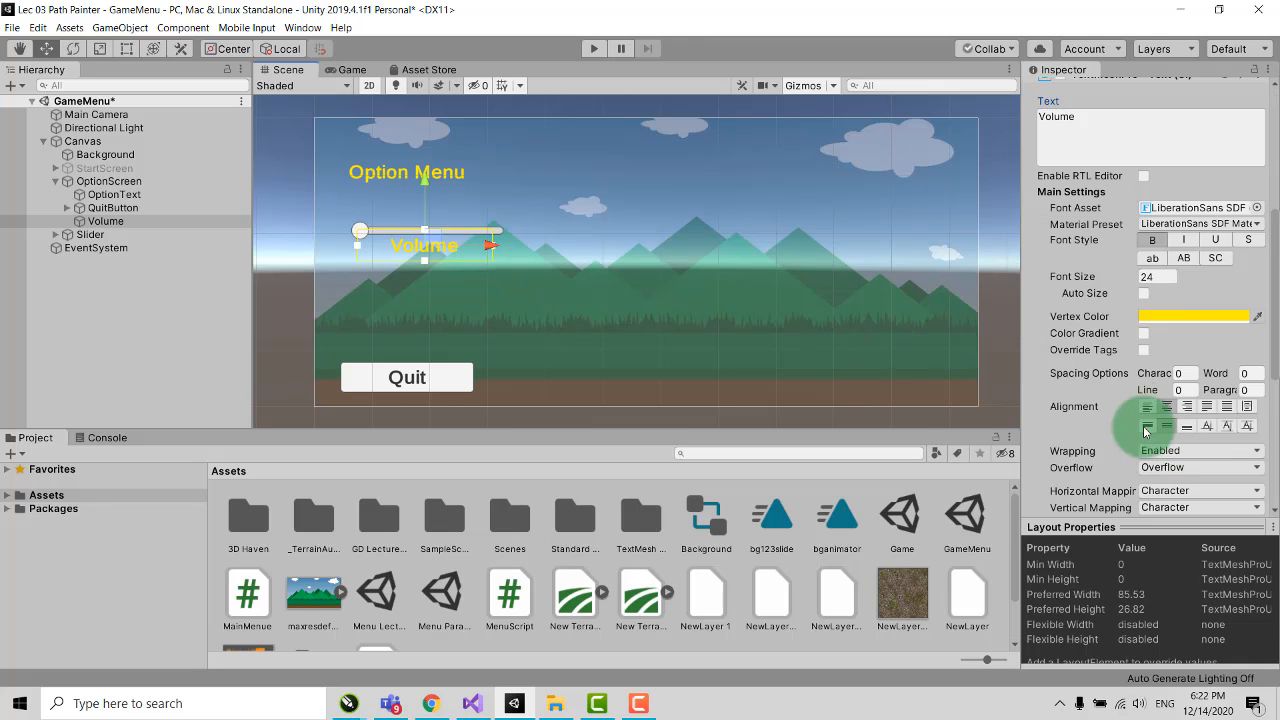
{"action": "left_click", "coordinate": [1172, 326]}
{"action": "left_click", "coordinate": [181, 136]}
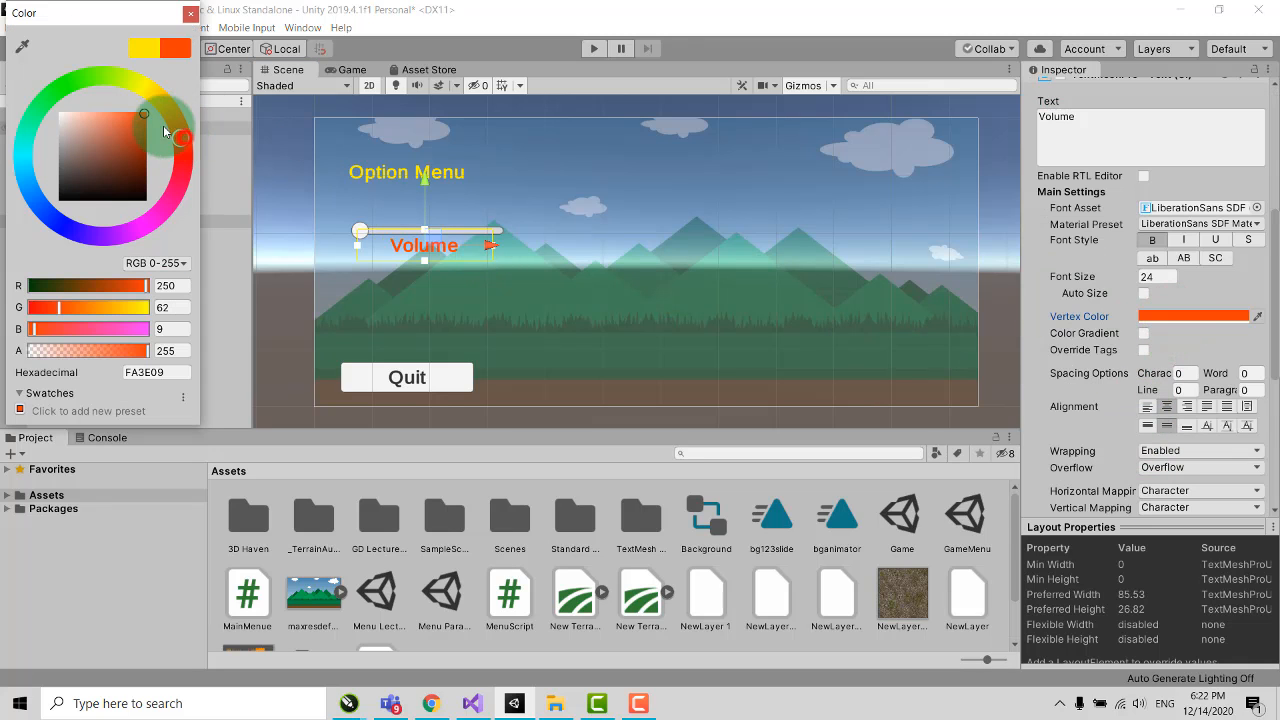
{"action": "left_click", "coordinate": [143, 112]}
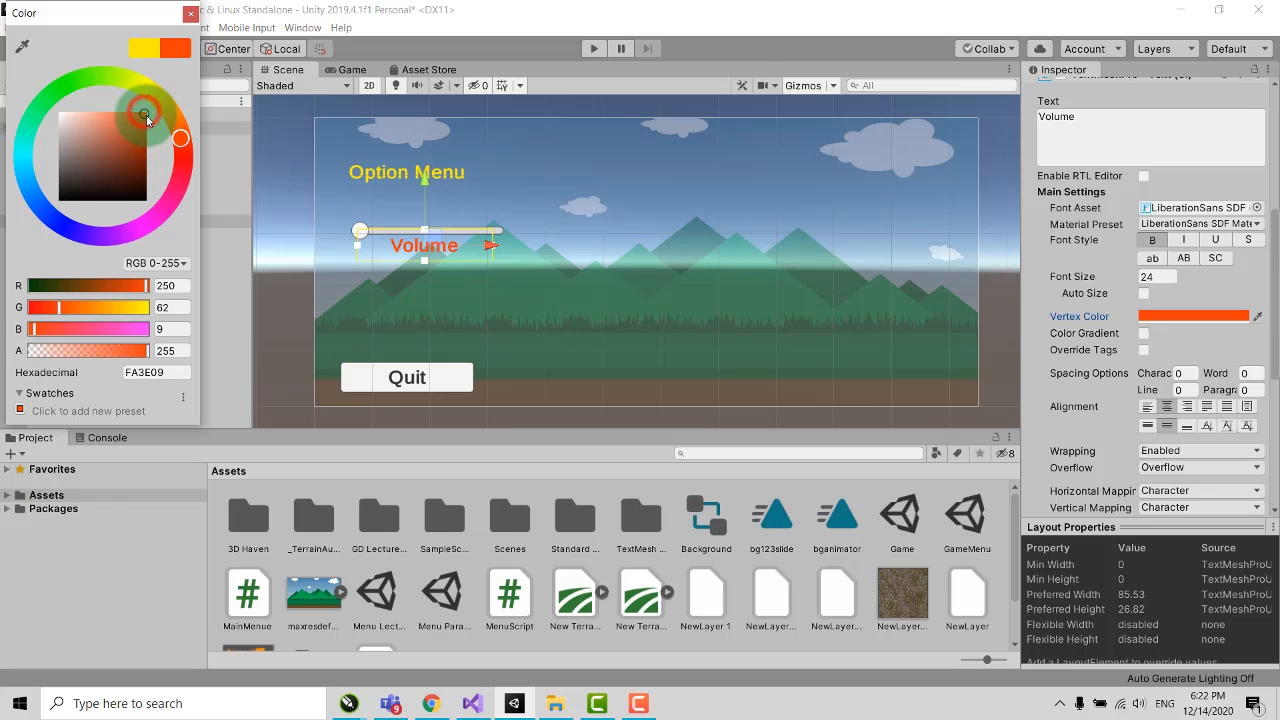
{"action": "left_click", "coordinate": [189, 13]}
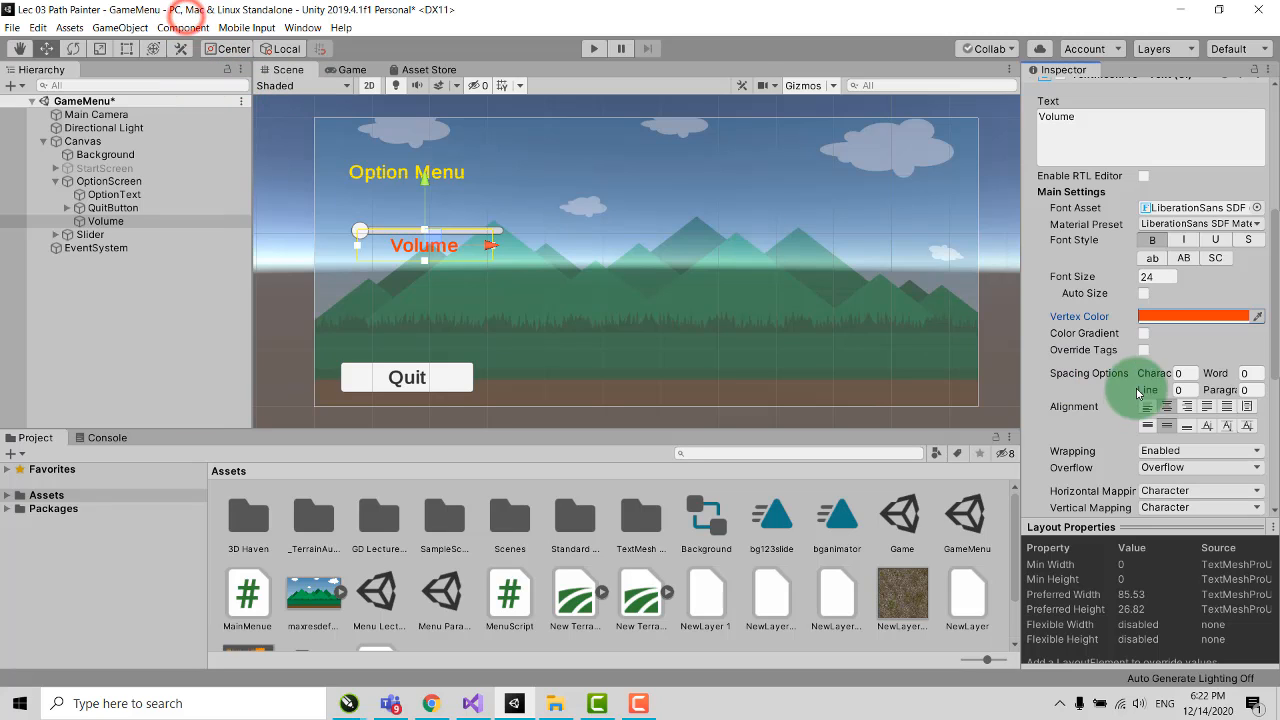
Step: Set the Volume text's font size to 20
{"action": "left_click_drag", "start_coordinate": [1160, 278], "coordinate": [1127, 278]}
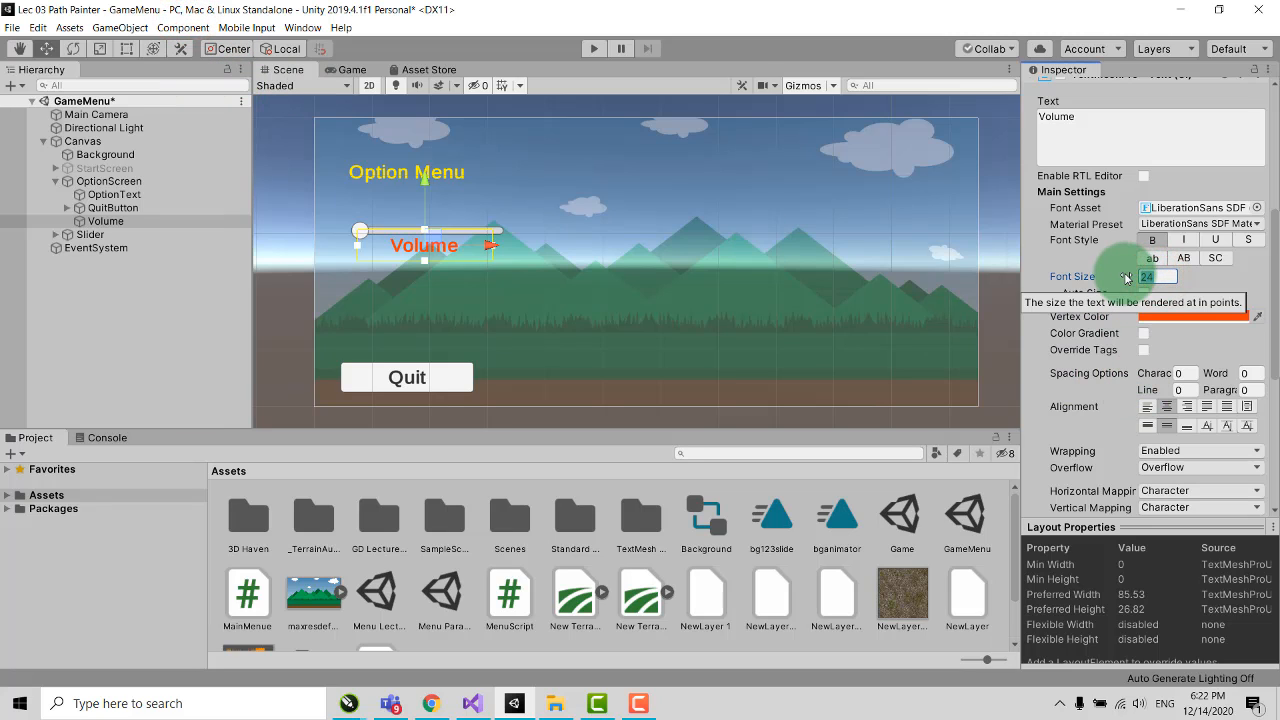
{"action": "type", "text": "20"}
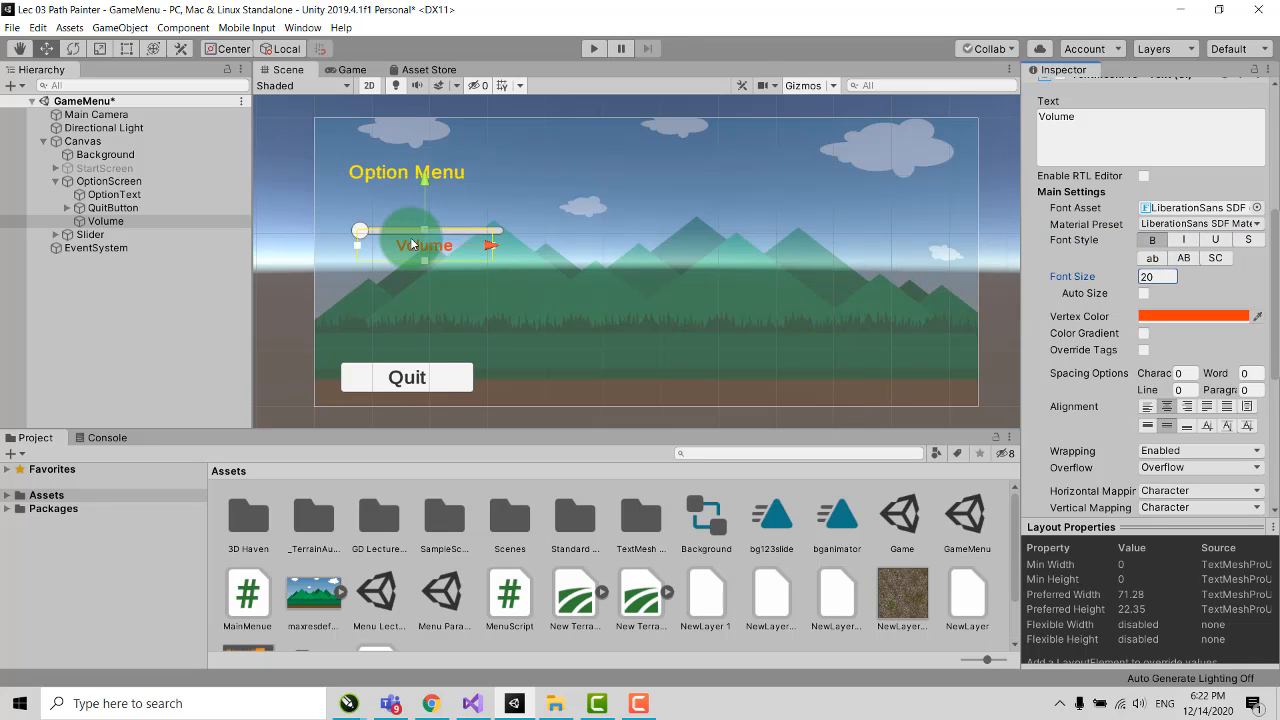
Step: Change the image color of the slider's Fill object, inside its Fill Area, to near-black
{"action": "left_click", "coordinate": [360, 231]}
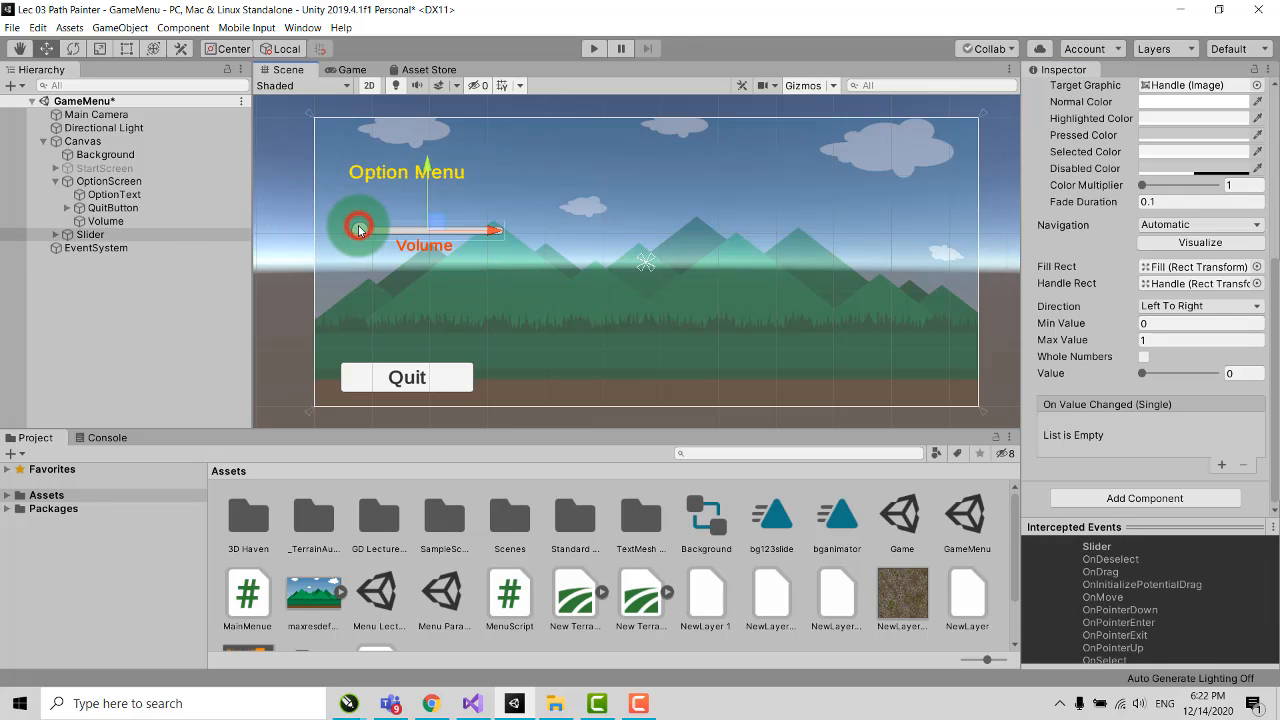
{"action": "left_click", "coordinate": [55, 235]}
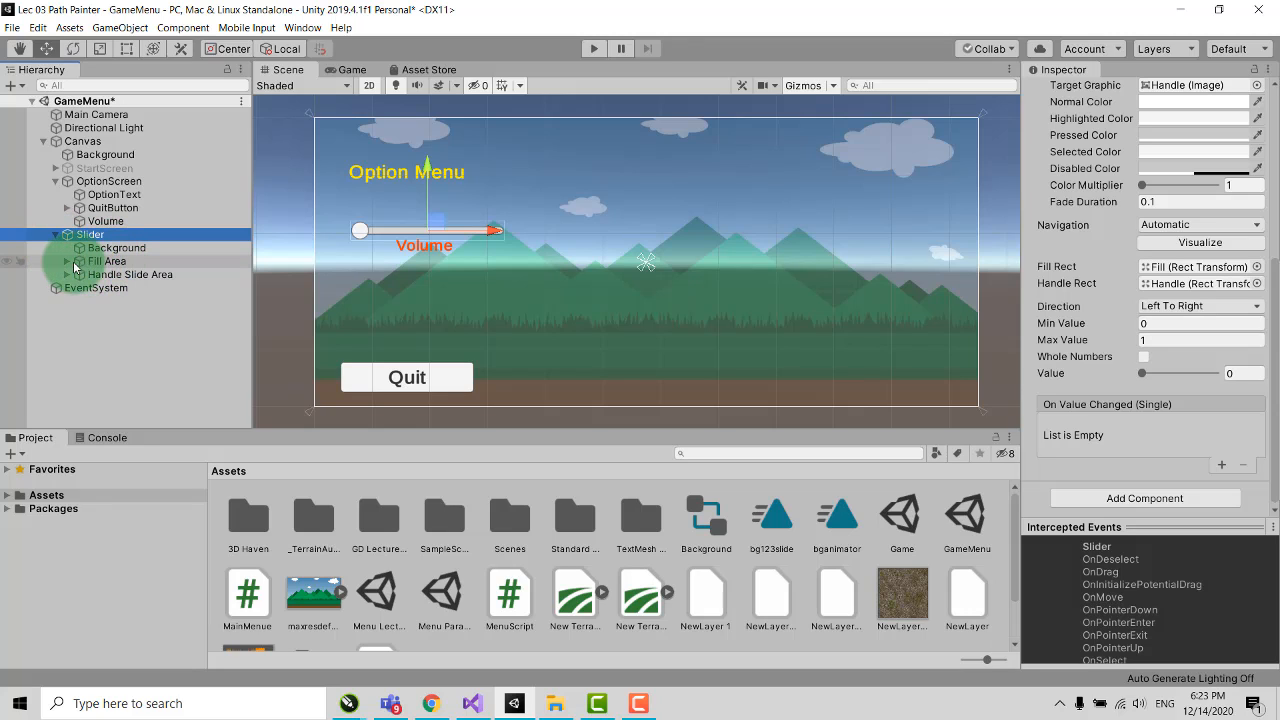
{"action": "left_click", "coordinate": [67, 261]}
{"action": "left_click", "coordinate": [90, 274]}
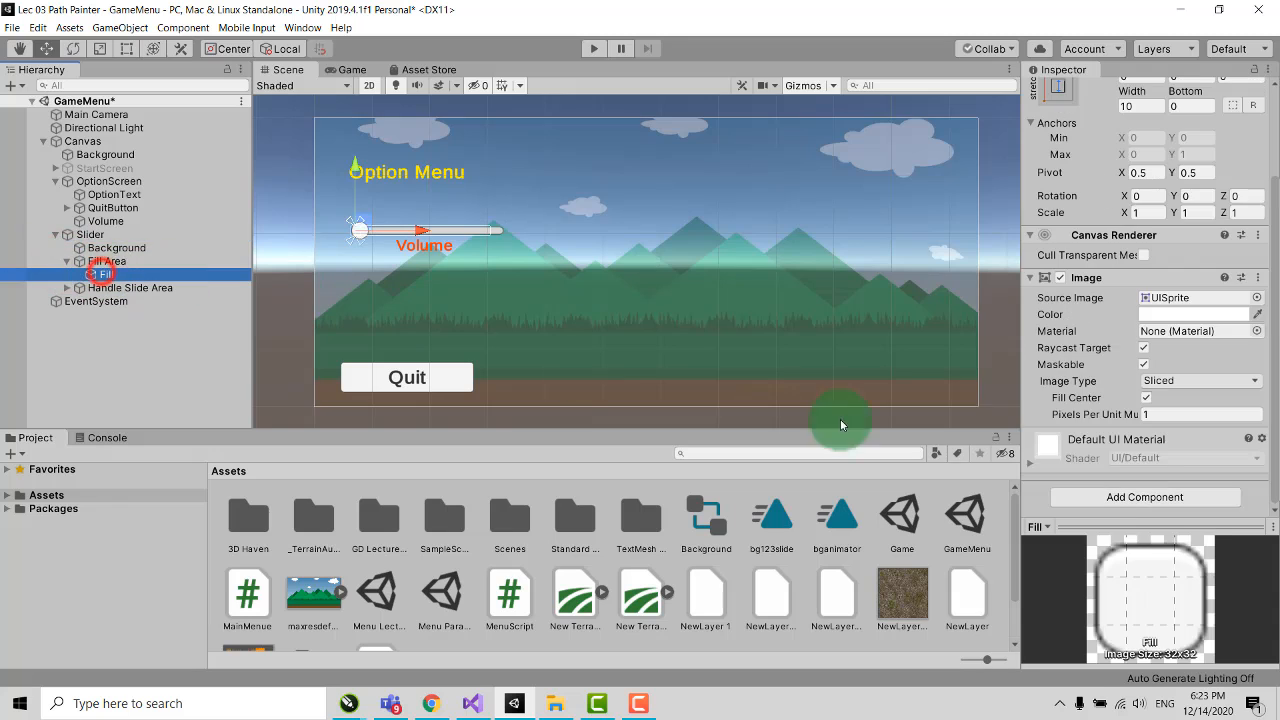
{"action": "left_click", "coordinate": [1195, 314]}
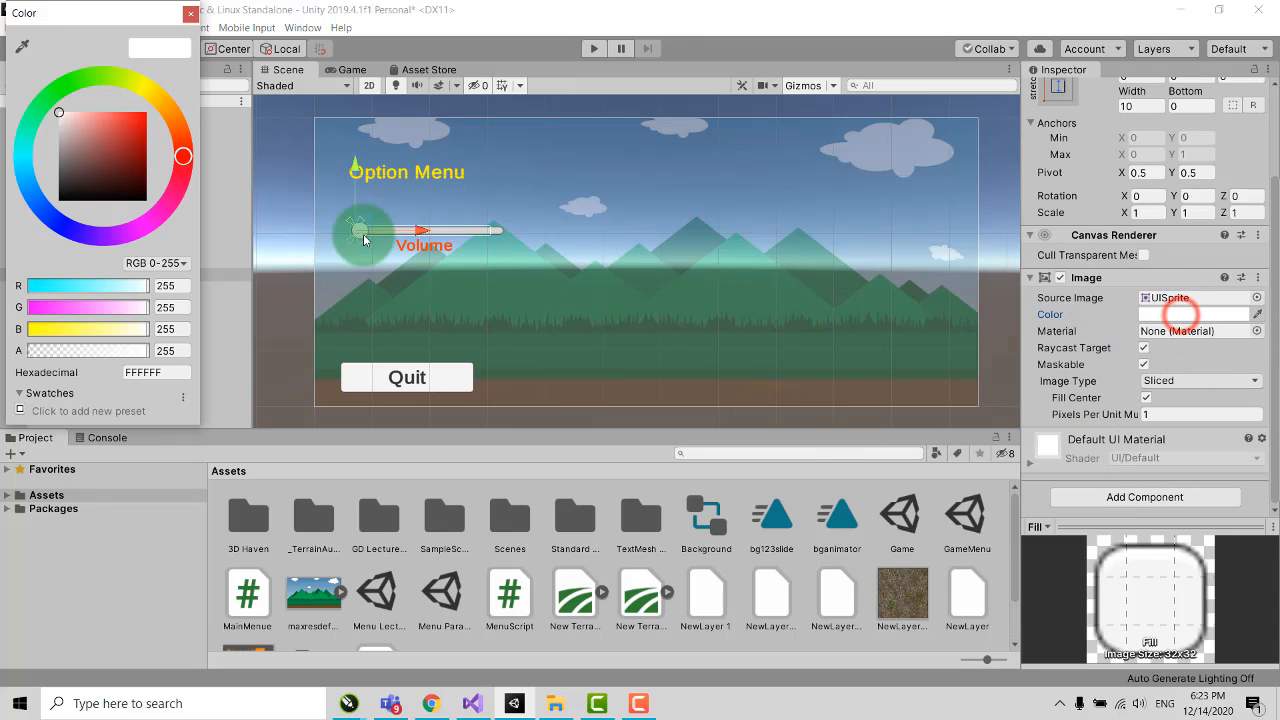
{"action": "mouse_move", "coordinate": [123, 143]}
{"action": "left_mouse_down"}
{"action": "mouse_move", "coordinate": [120, 186]}
{"action": "mouse_move", "coordinate": [142, 194]}
{"action": "left_mouse_up"}
{"action": "left_click", "coordinate": [190, 13]}
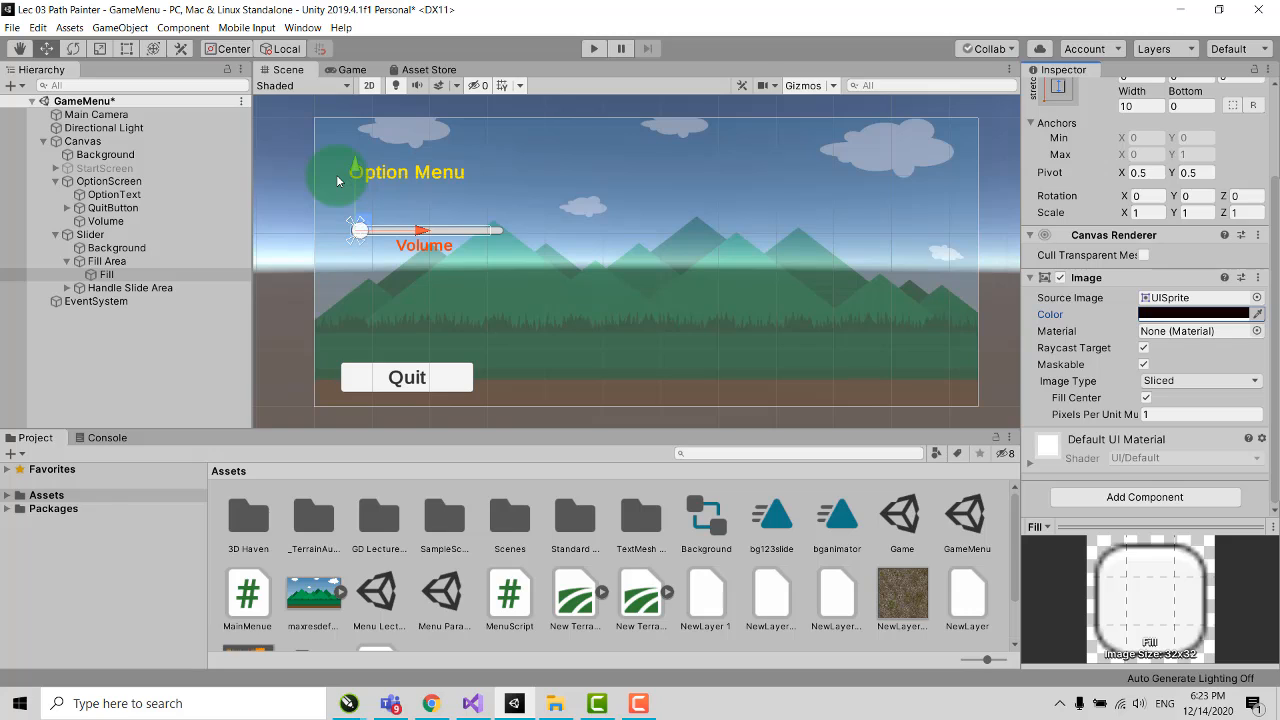
{"action": "left_click", "coordinate": [67, 261]}
{"action": "left_click", "coordinate": [55, 234]}
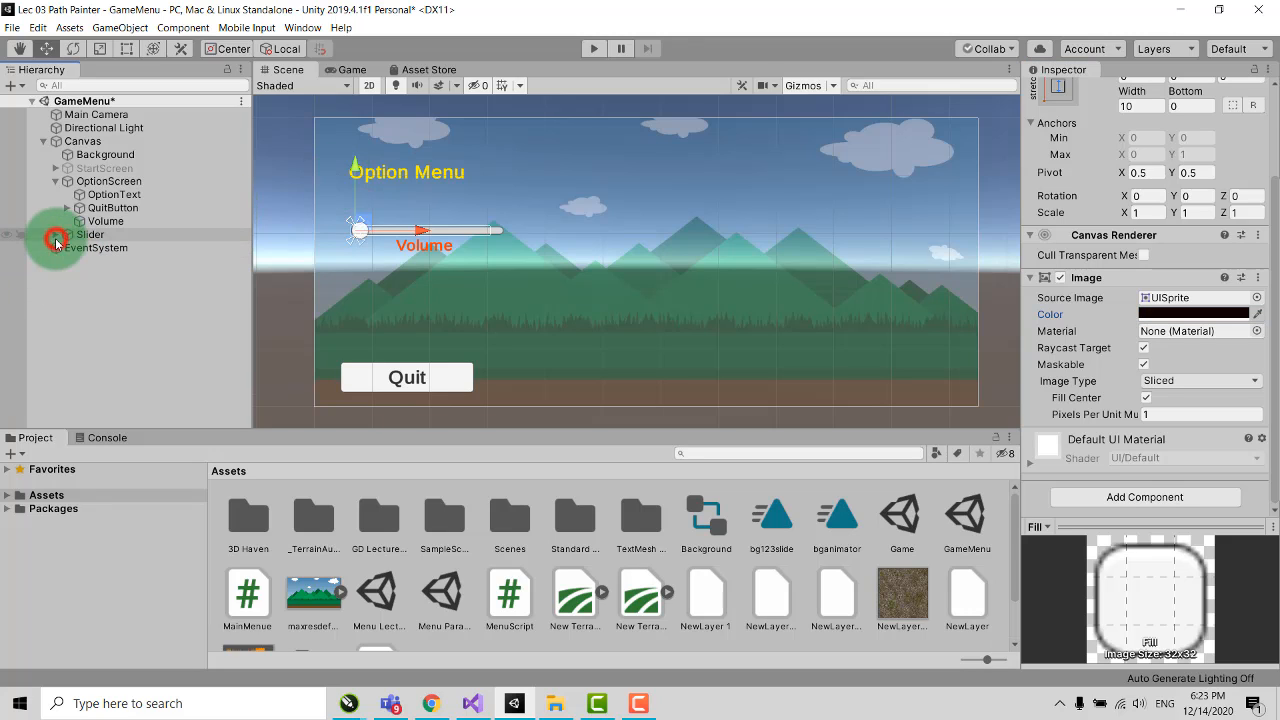
Step: Run the scene, try the volume slider's handle in the game view, and stop play mode
{"action": "left_click", "coordinate": [595, 48]}
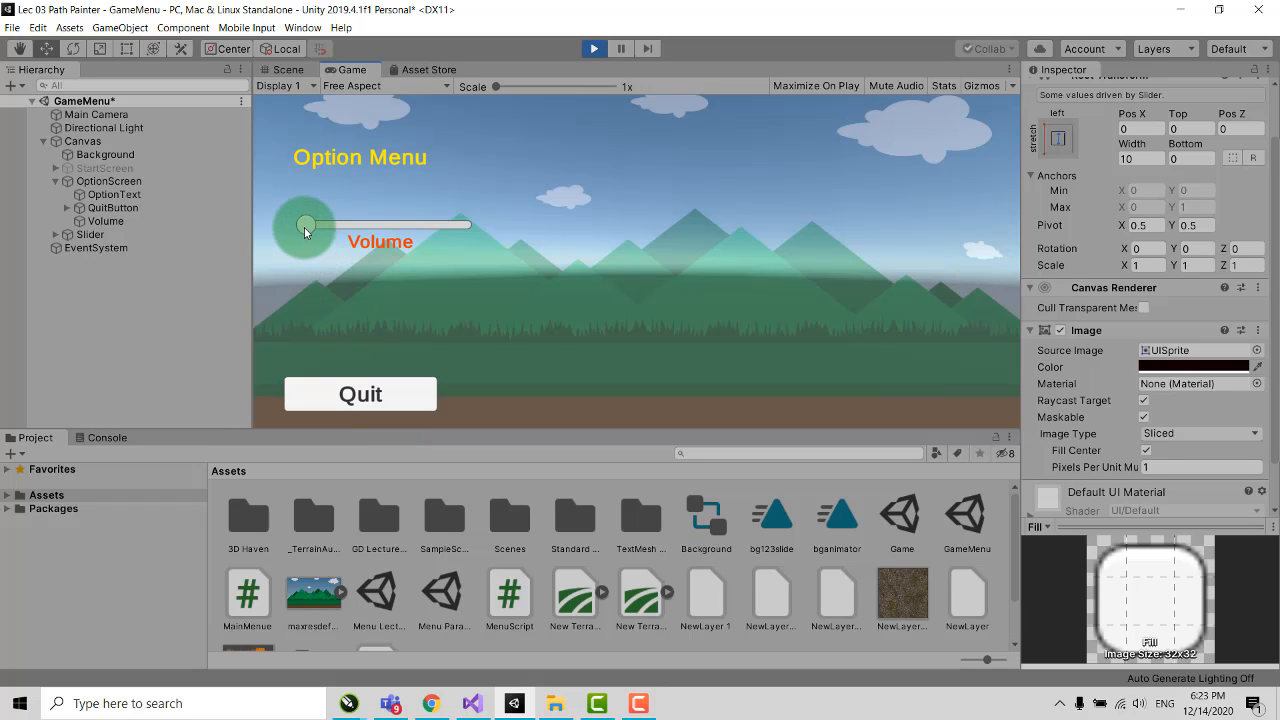
{"action": "mouse_move", "coordinate": [305, 224]}
{"action": "left_mouse_down"}
{"action": "mouse_move", "coordinate": [445, 242]}
{"action": "mouse_move", "coordinate": [289, 224]}
{"action": "left_mouse_up"}
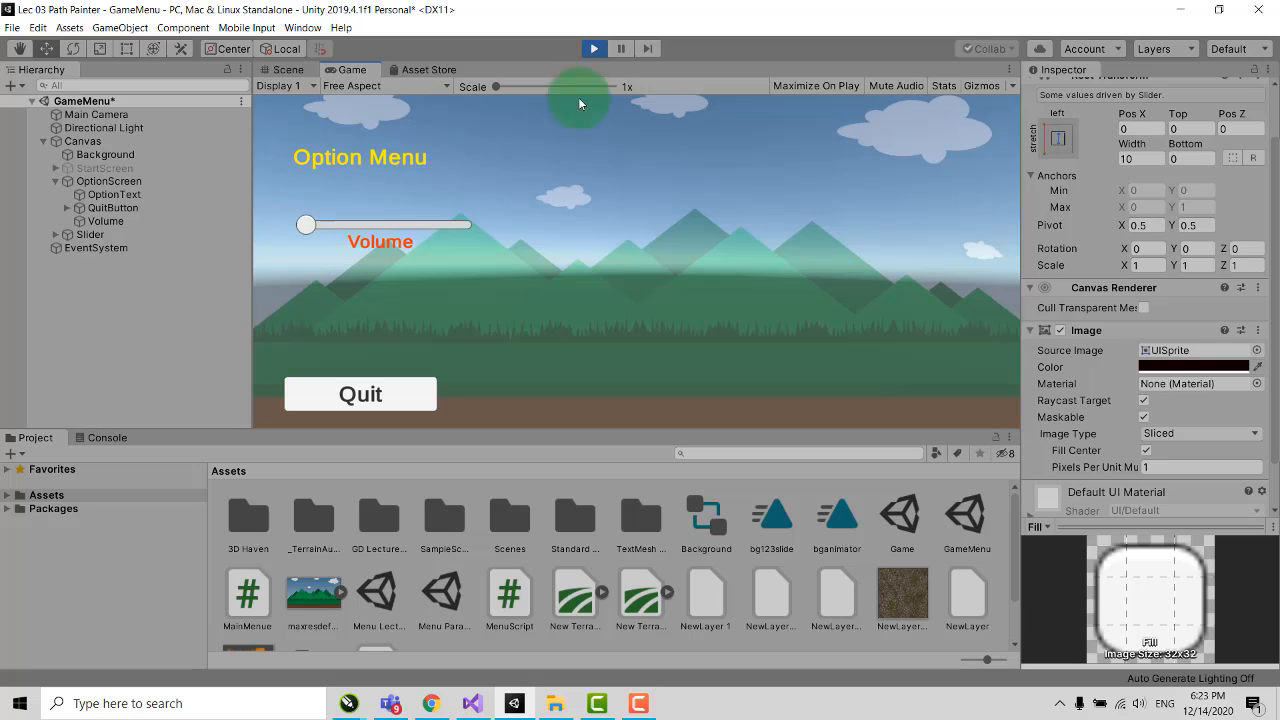
{"action": "left_click", "coordinate": [594, 49]}
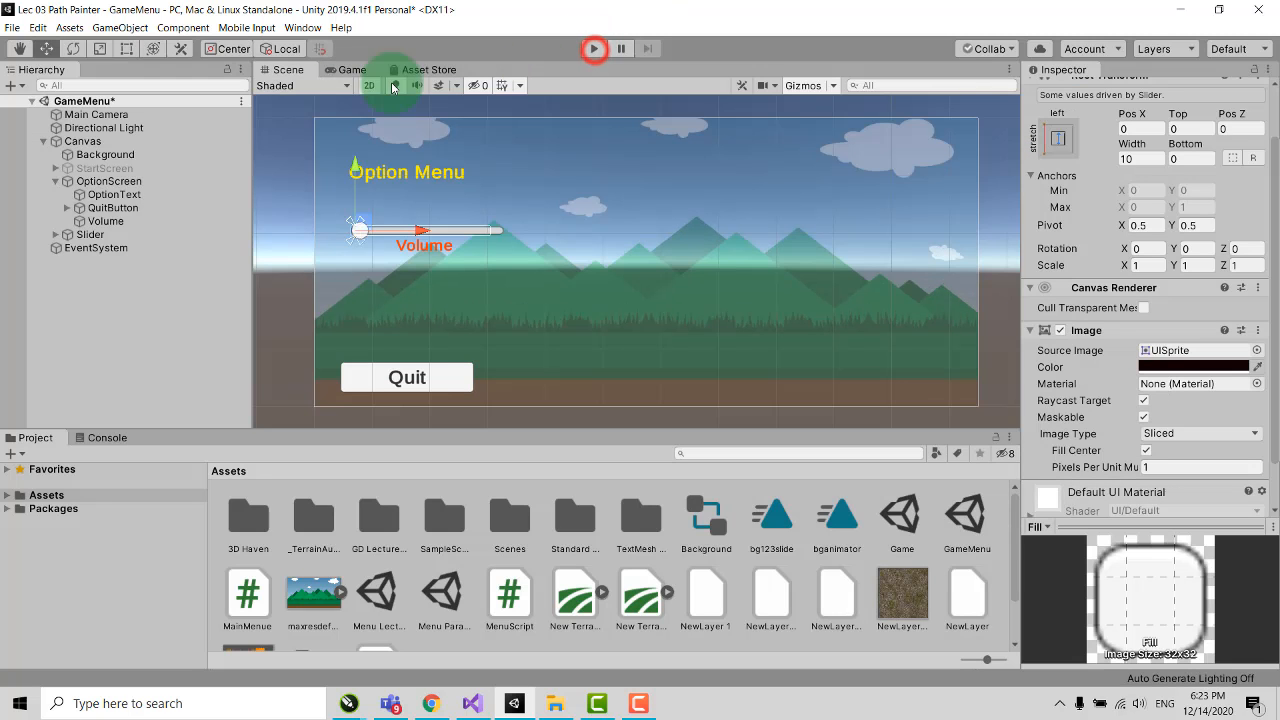
Step: Rename the QuitButton under OptionScreen as BackButton
{"action": "left_click", "coordinate": [368, 386]}
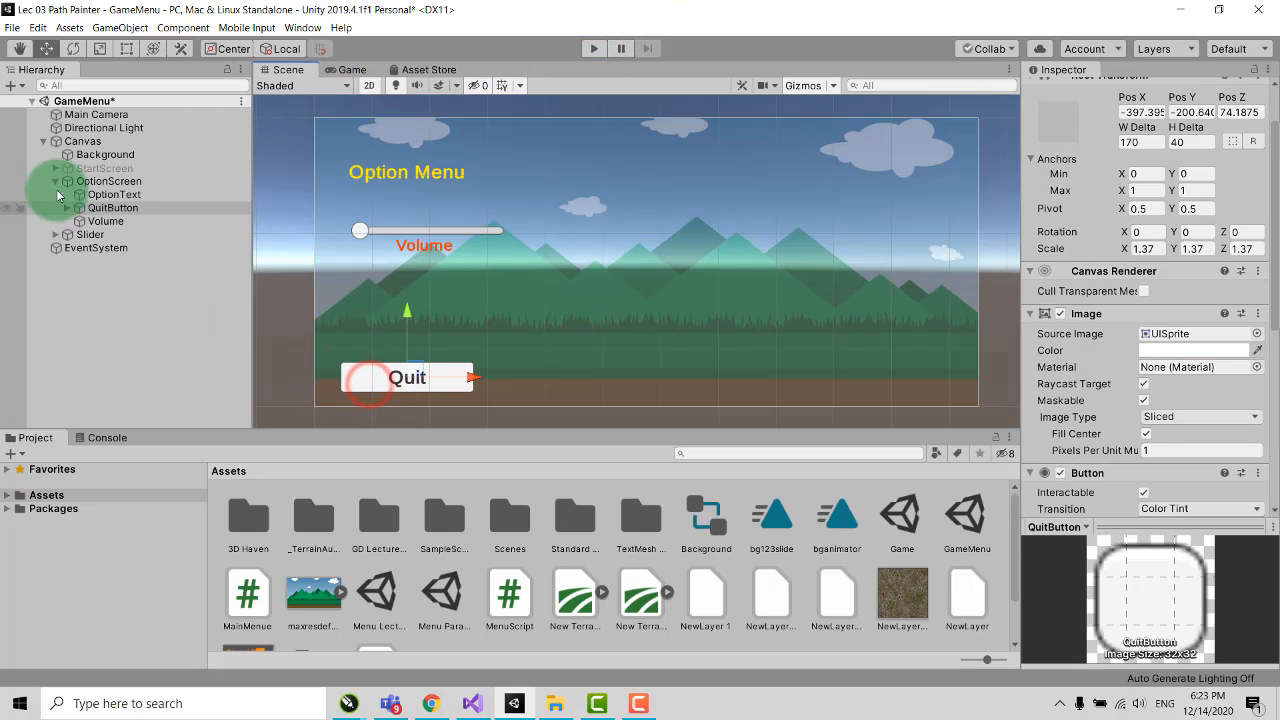
{"action": "left_click", "coordinate": [112, 207]}
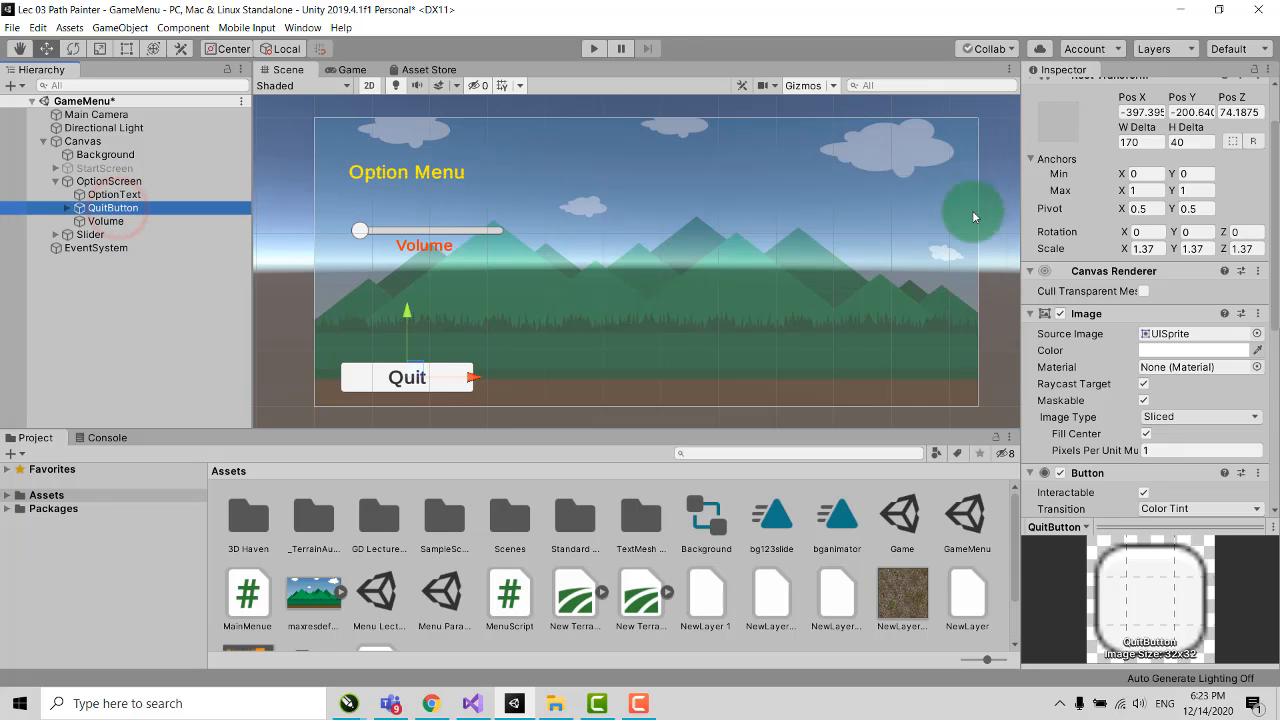
{"action": "scroll", "coordinate": [1094, 257], "scroll_direction": "up", "scroll_amount": 3}
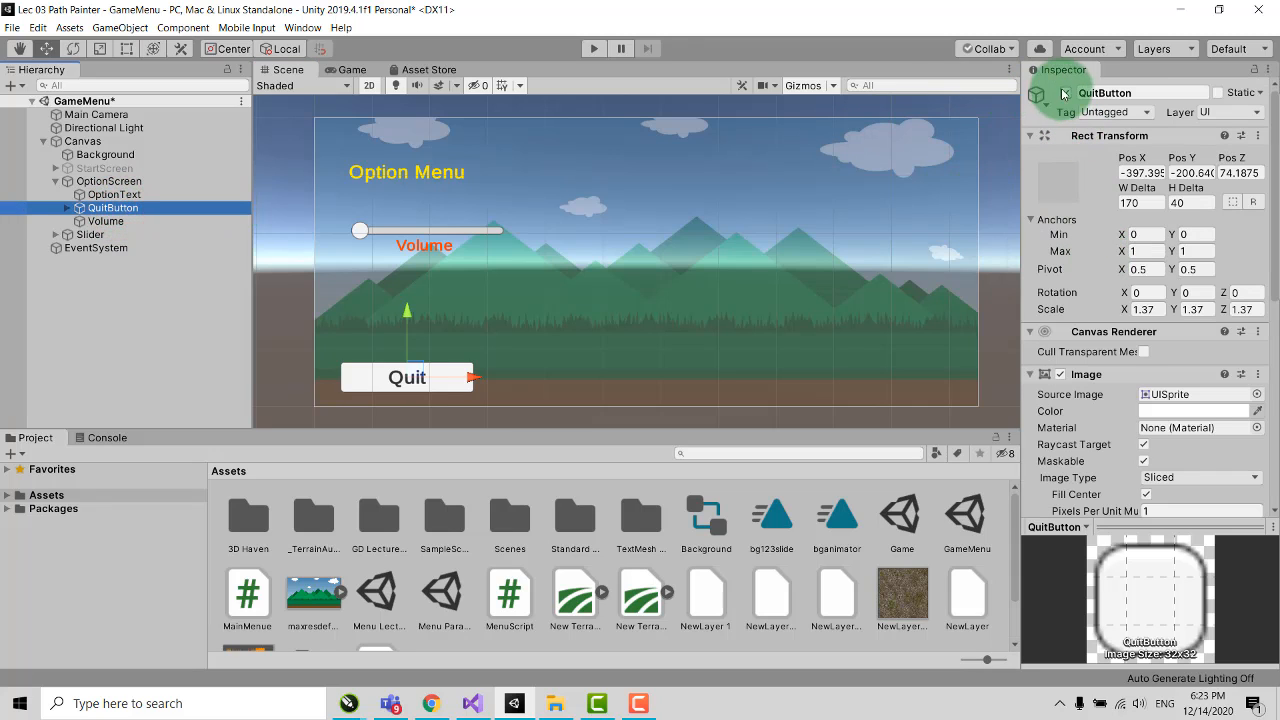
{"action": "left_click", "coordinate": [1100, 90]}
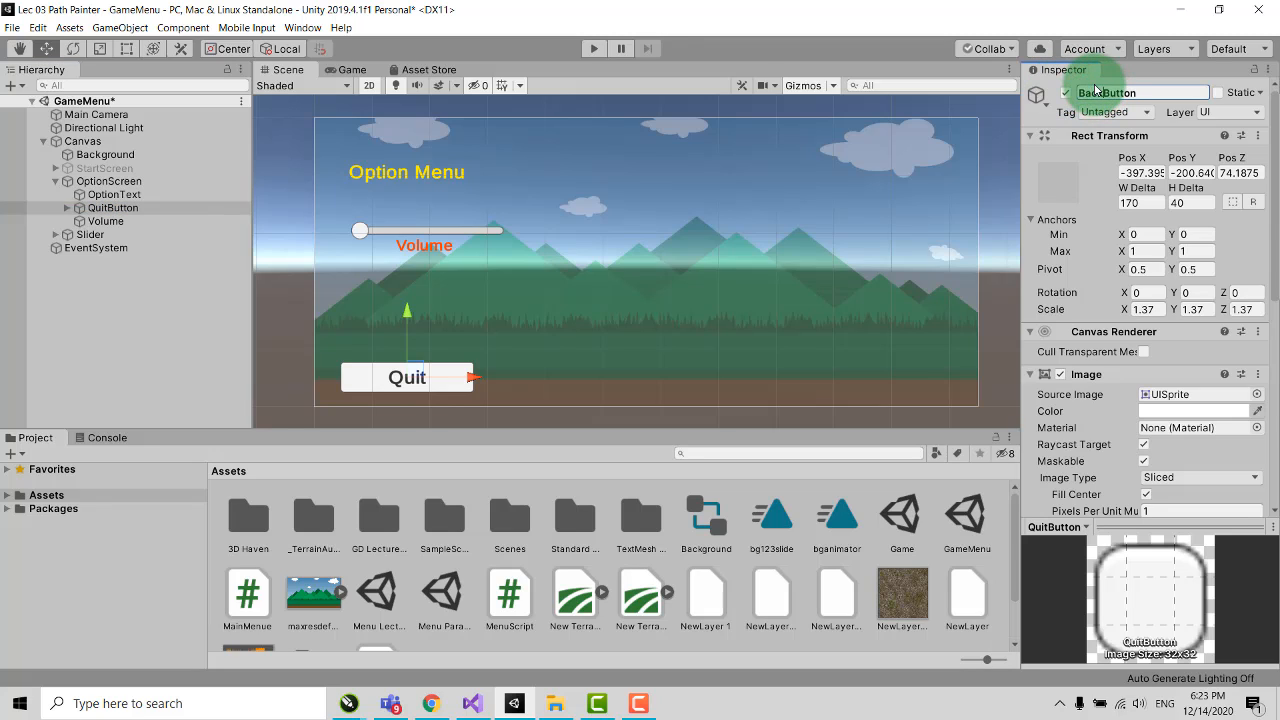
Step: Change the displayed text of BackButton's Text (TMP) child to "Back"
{"action": "left_click", "coordinate": [67, 208]}
{"action": "left_click", "coordinate": [112, 221]}
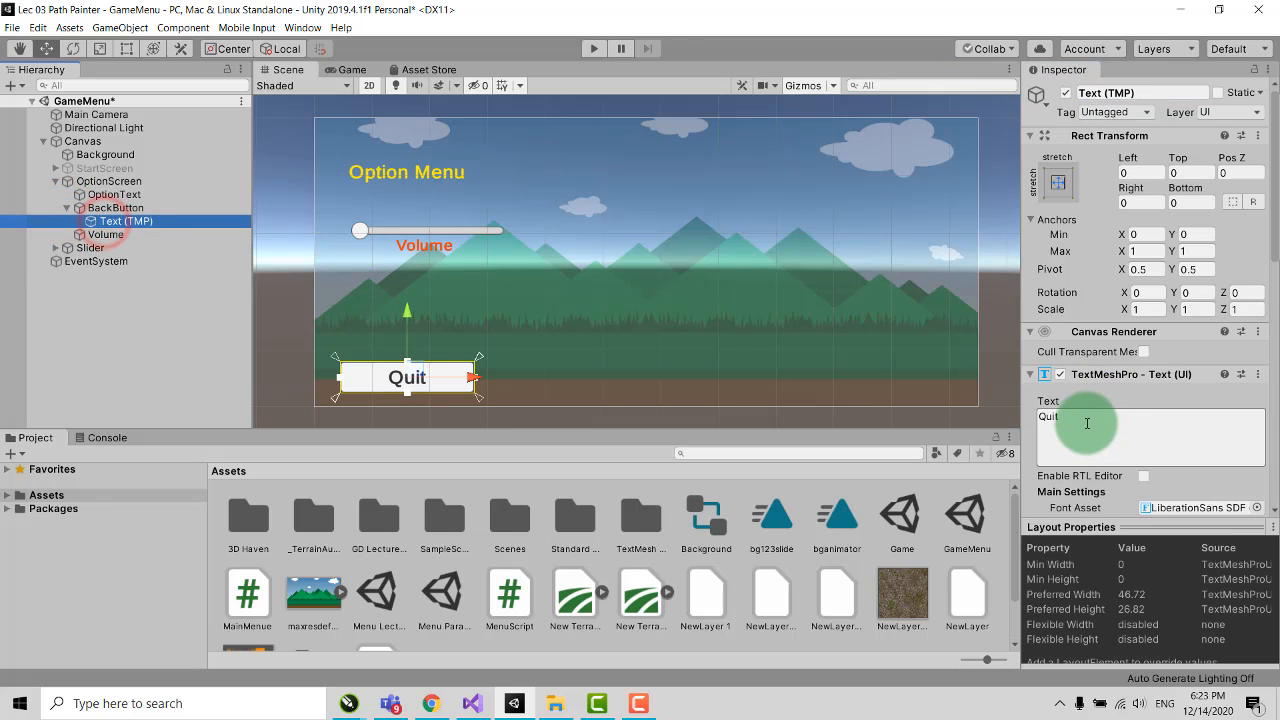
{"action": "double_click", "coordinate": [1087, 423]}
{"action": "type", "text": "Ba"}
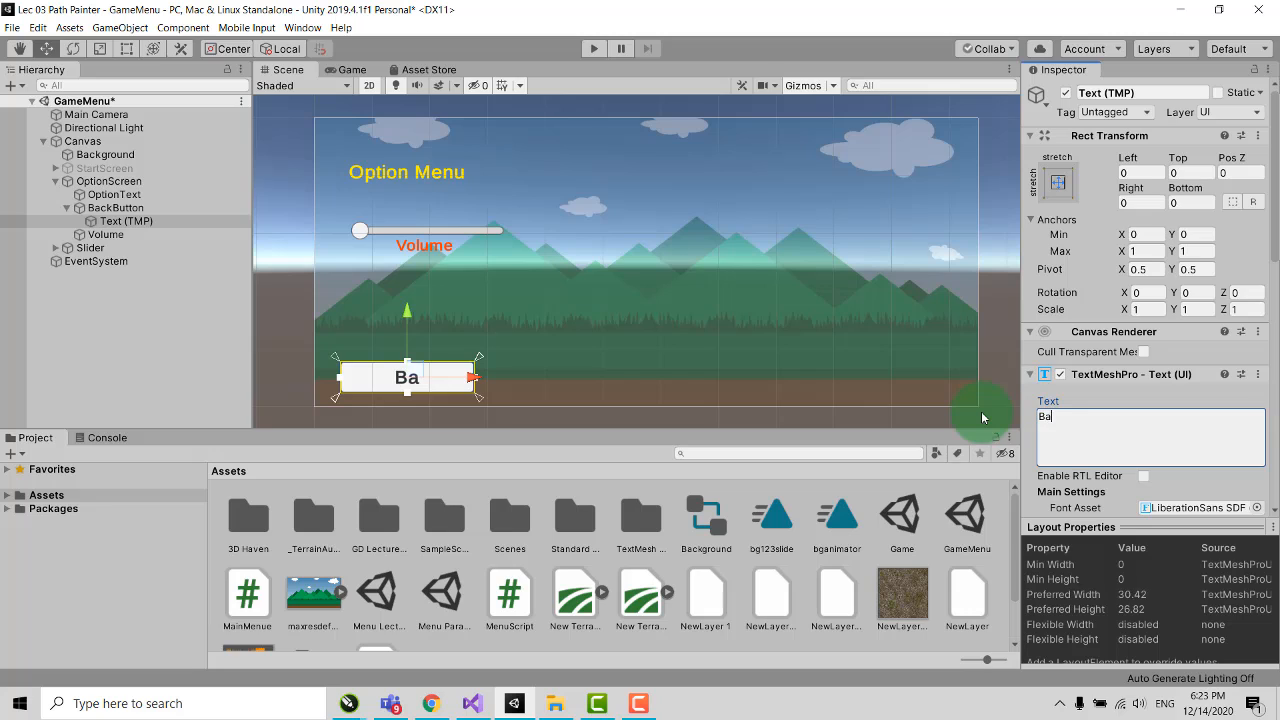
{"action": "type", "text": "ck"}
{"action": "left_click", "coordinate": [56, 181]}
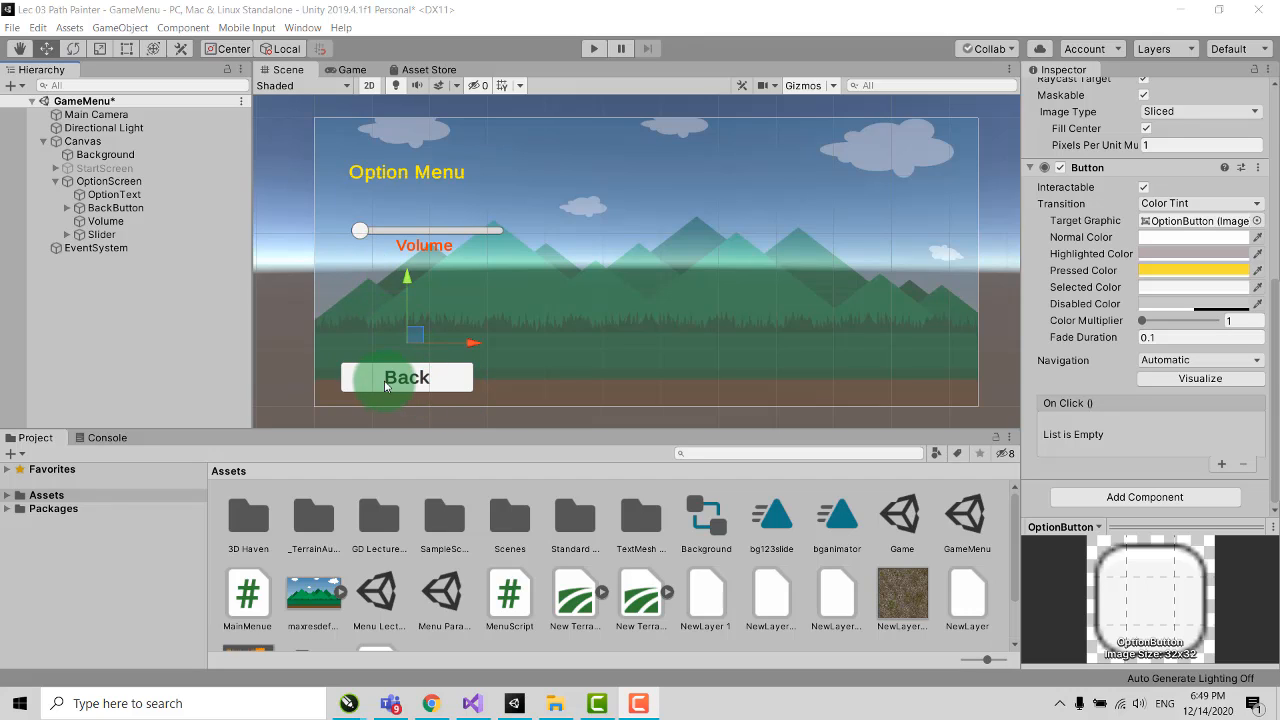
Step: Add an On Click event to BackButton that calls GameObject.SetActive on StartScreen with the value enabled
{"action": "left_click", "coordinate": [116, 208]}
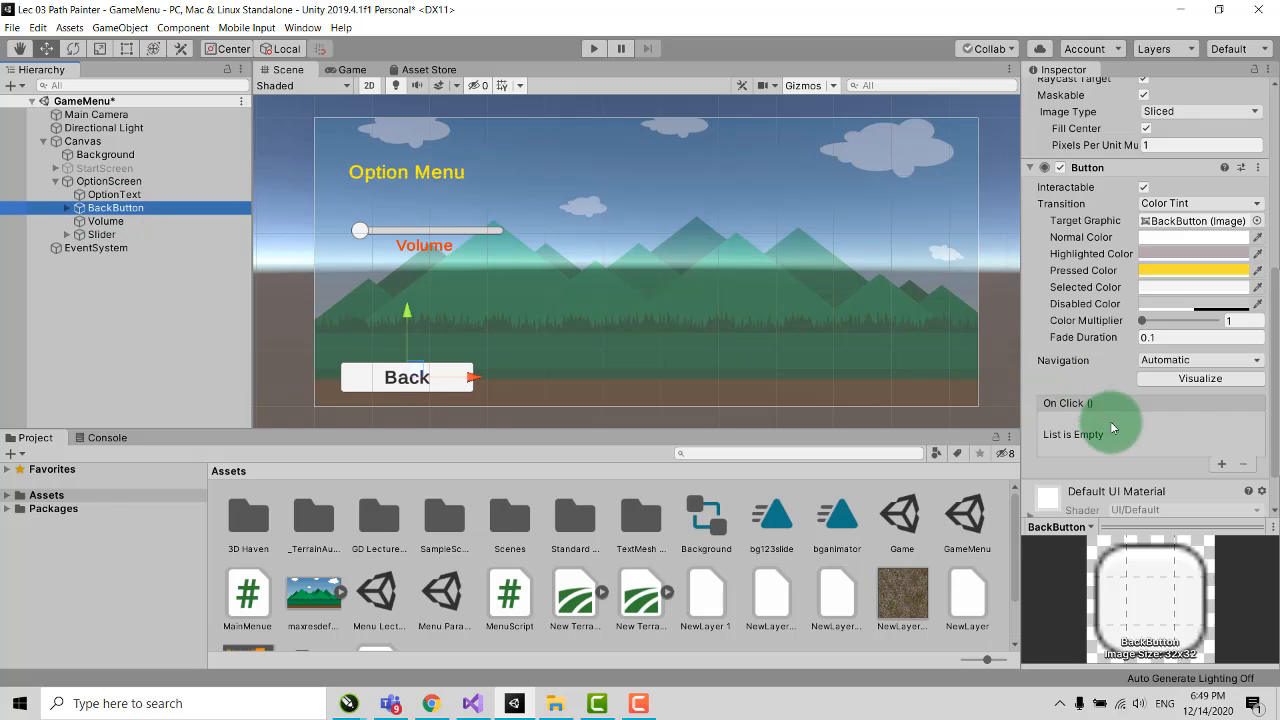
{"action": "left_click", "coordinate": [1221, 463]}
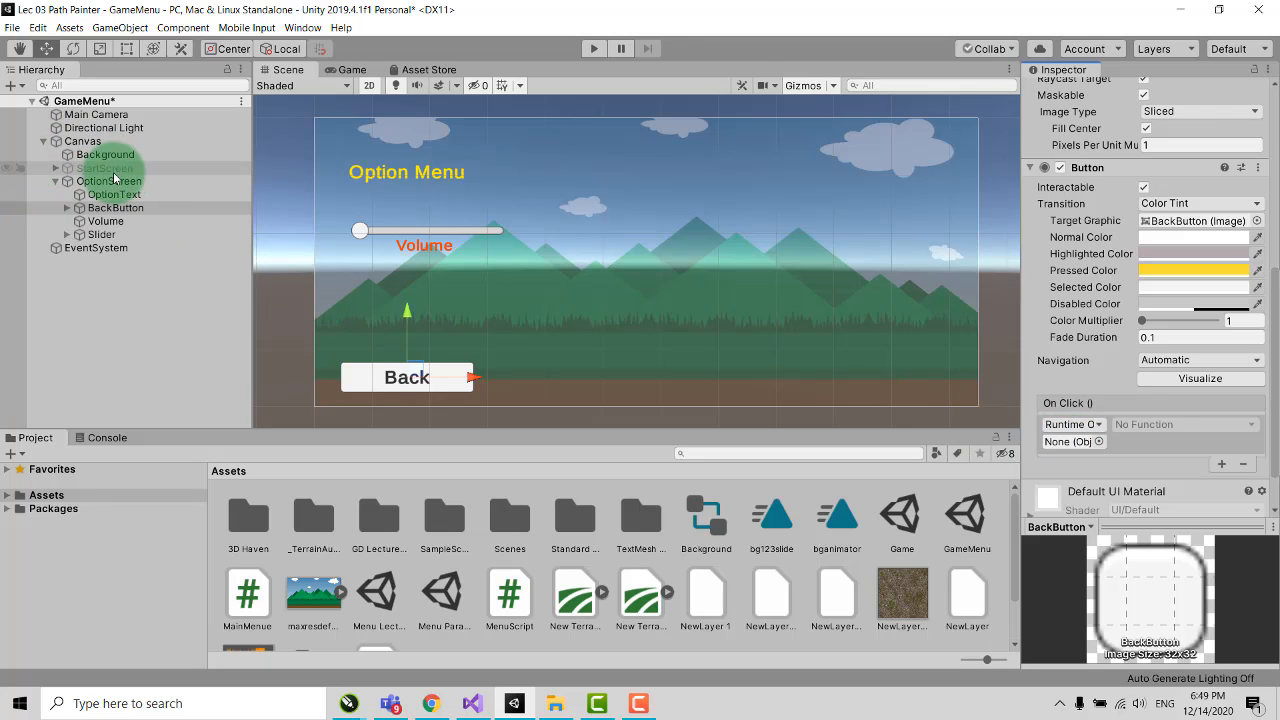
{"action": "left_click_drag", "start_coordinate": [111, 174], "coordinate": [1078, 443]}
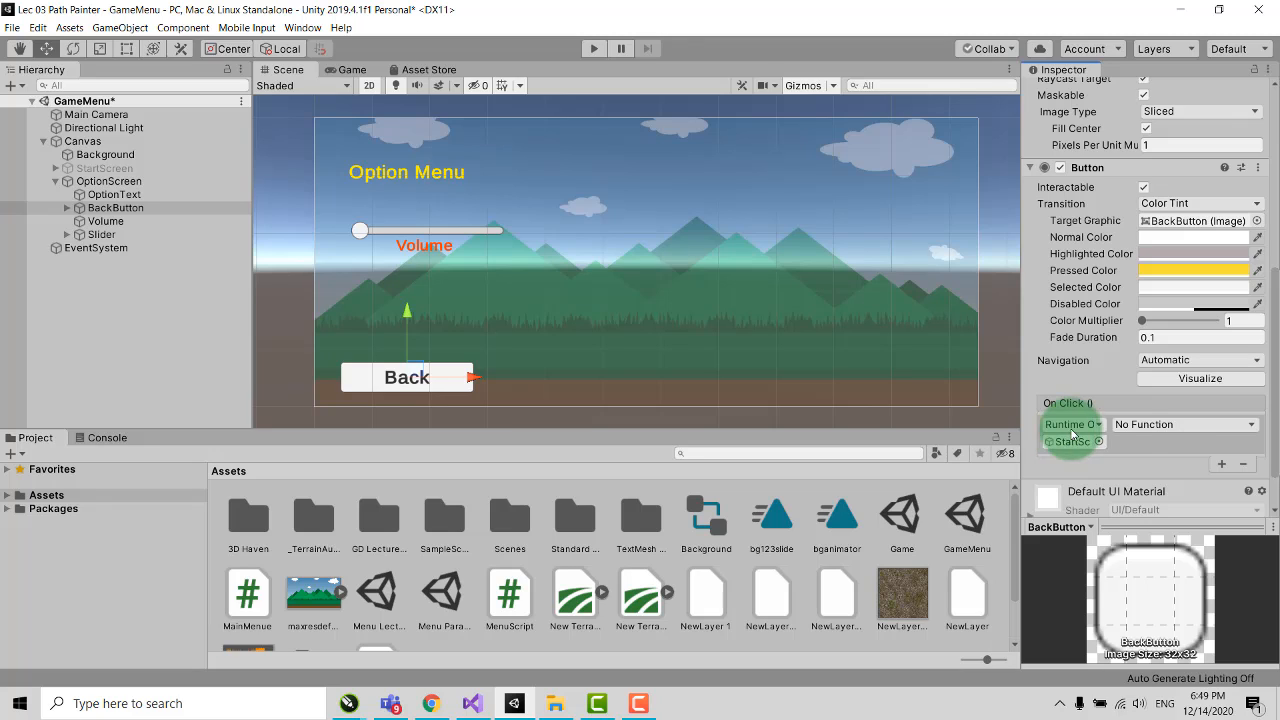
{"action": "left_click", "coordinate": [1251, 426]}
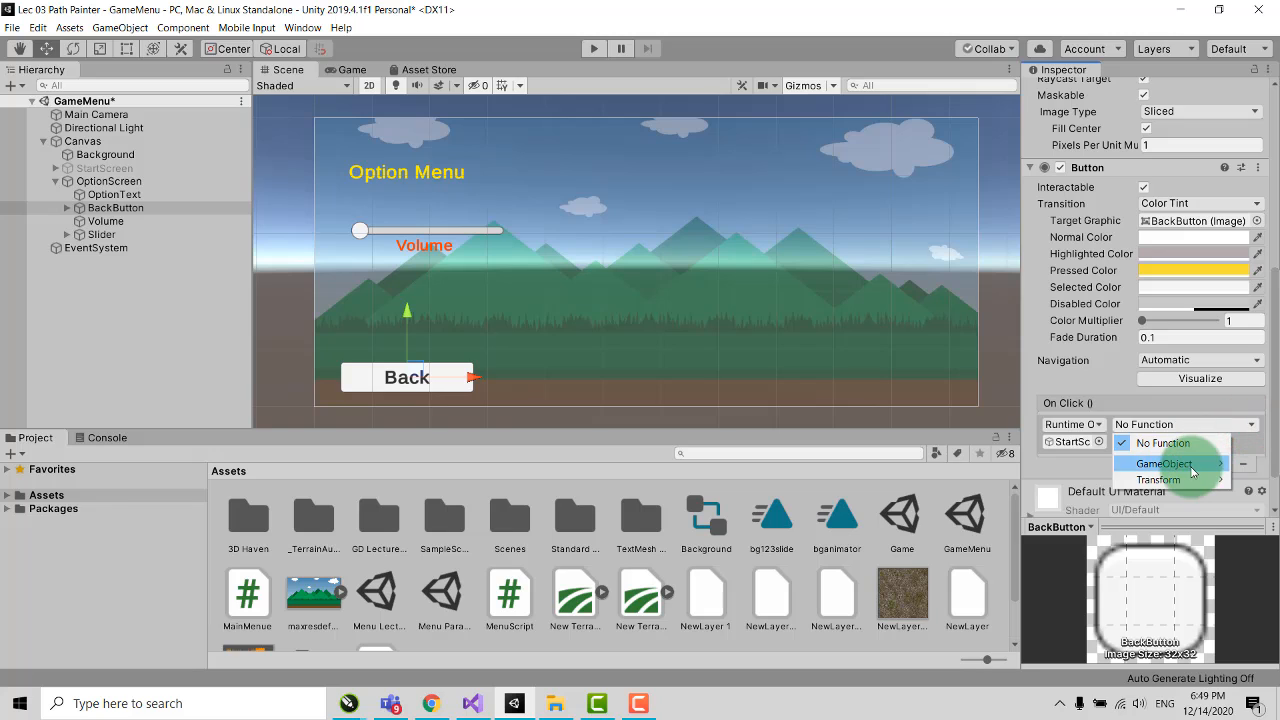
{"action": "mouse_move", "coordinate": [1168, 467]}
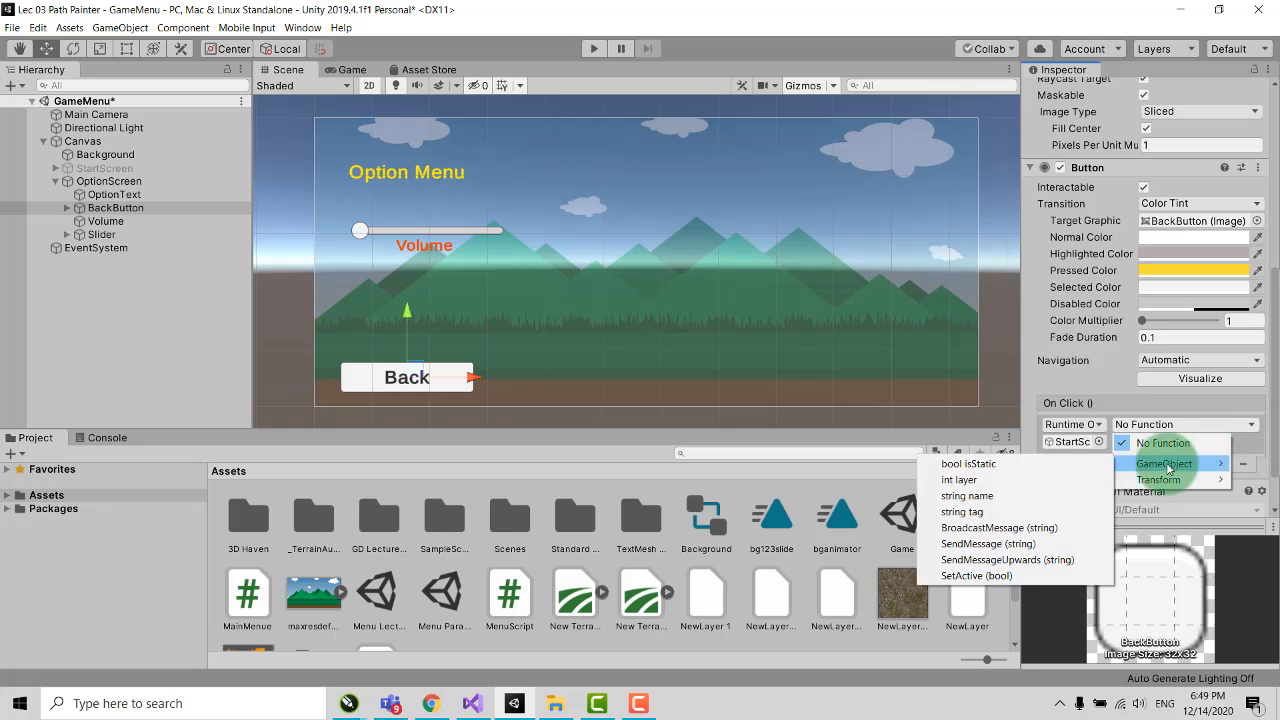
{"action": "left_click", "coordinate": [1012, 576]}
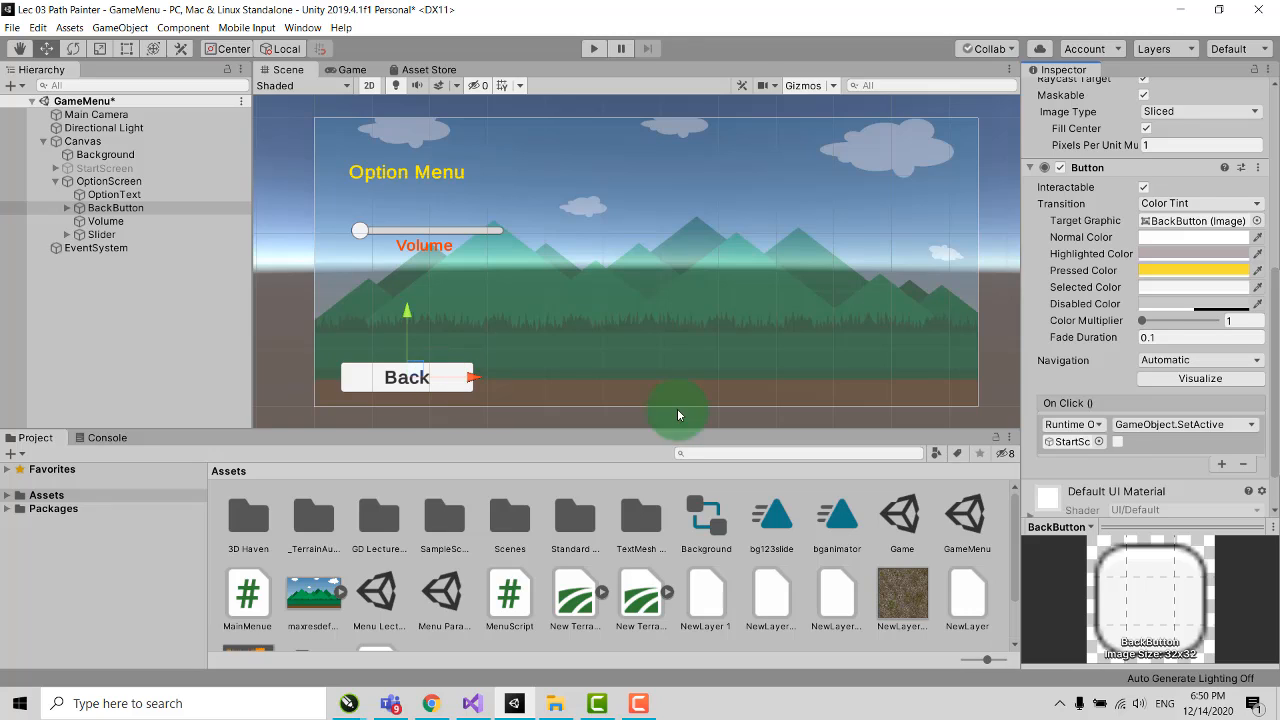
{"action": "left_click", "coordinate": [1118, 442]}
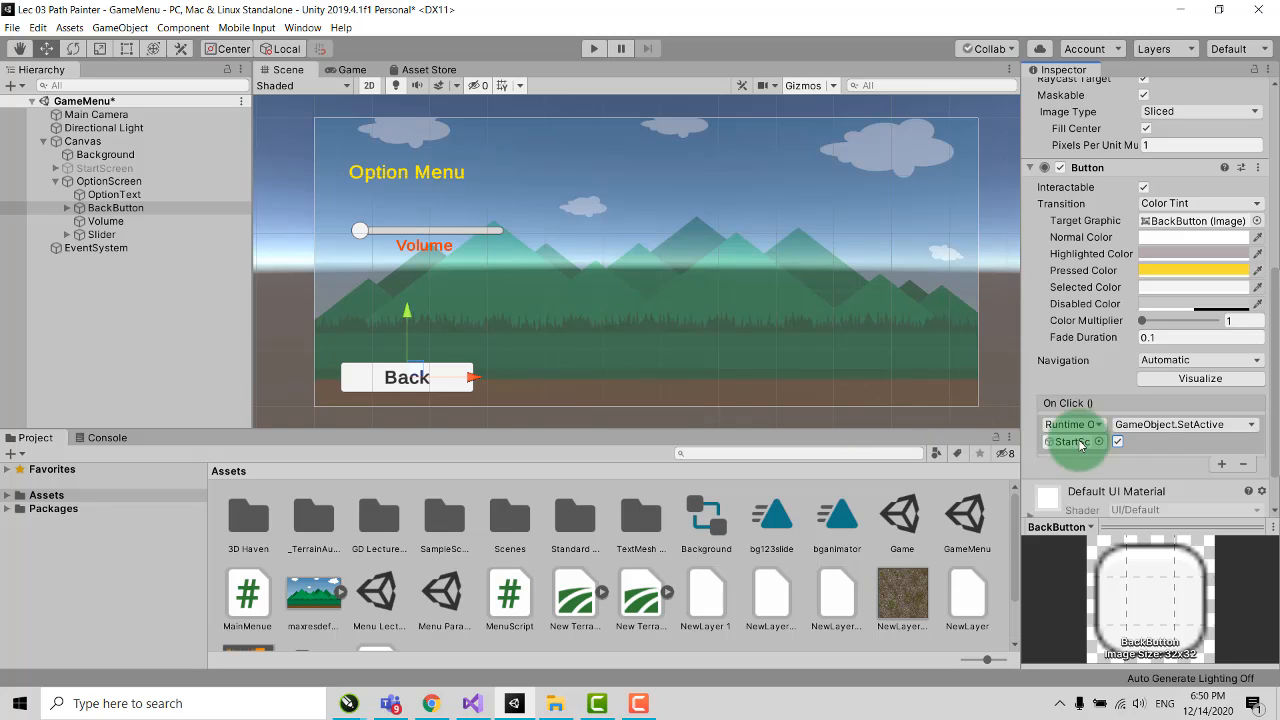
Step: Add a second On Click event to BackButton that calls GameObject.SetActive on OptionScreen with the value disabled
{"action": "left_click", "coordinate": [1221, 464]}
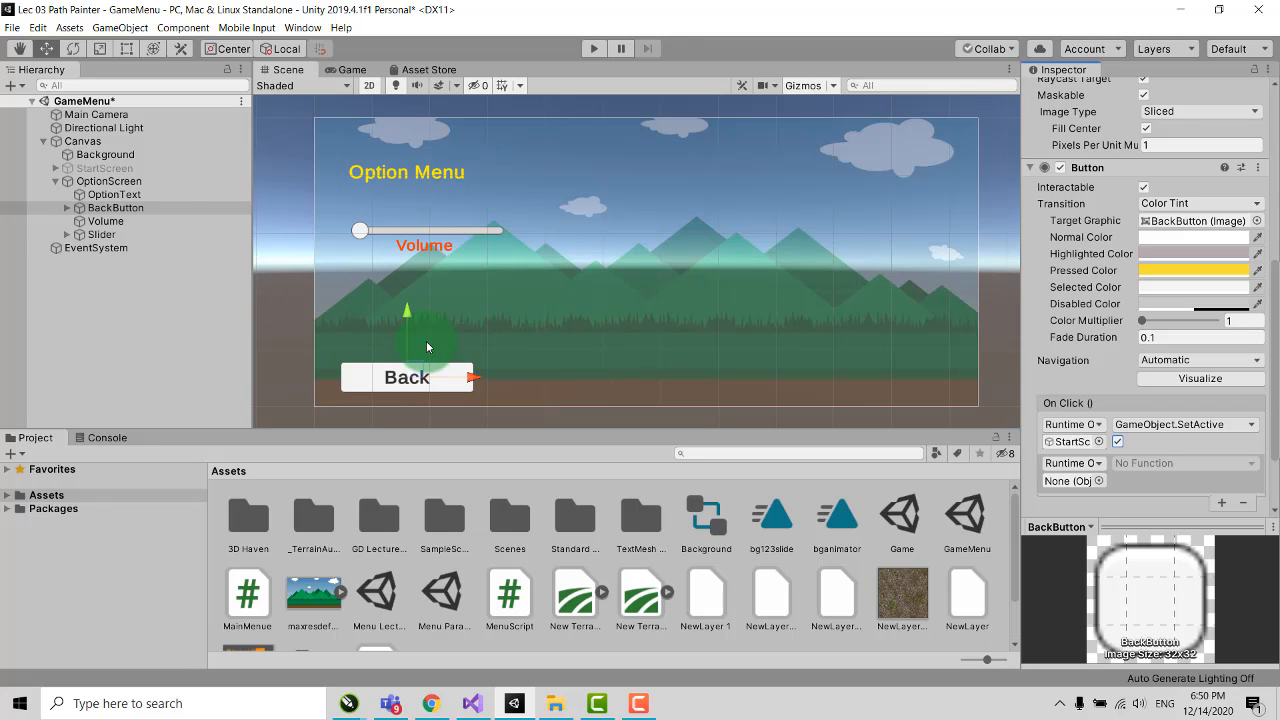
{"action": "left_click_drag", "start_coordinate": [113, 182], "coordinate": [1081, 481]}
{"action": "left_click", "coordinate": [1176, 463]}
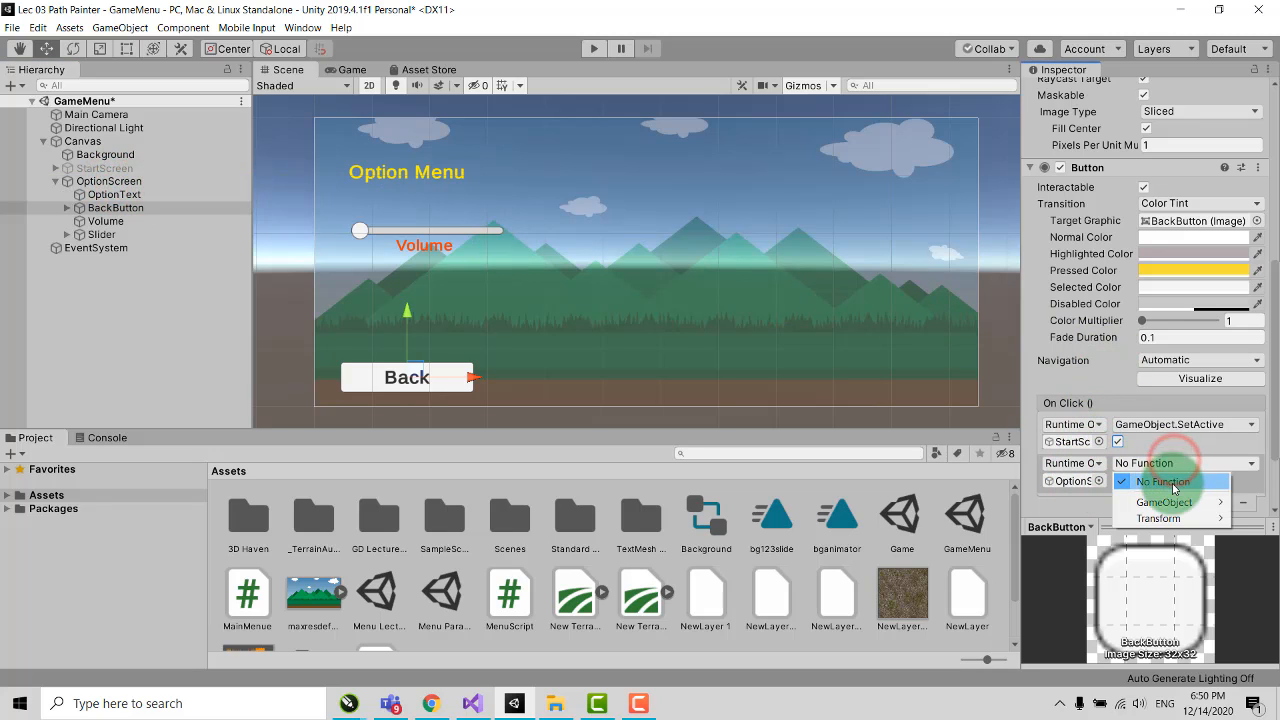
{"action": "mouse_move", "coordinate": [1160, 502]}
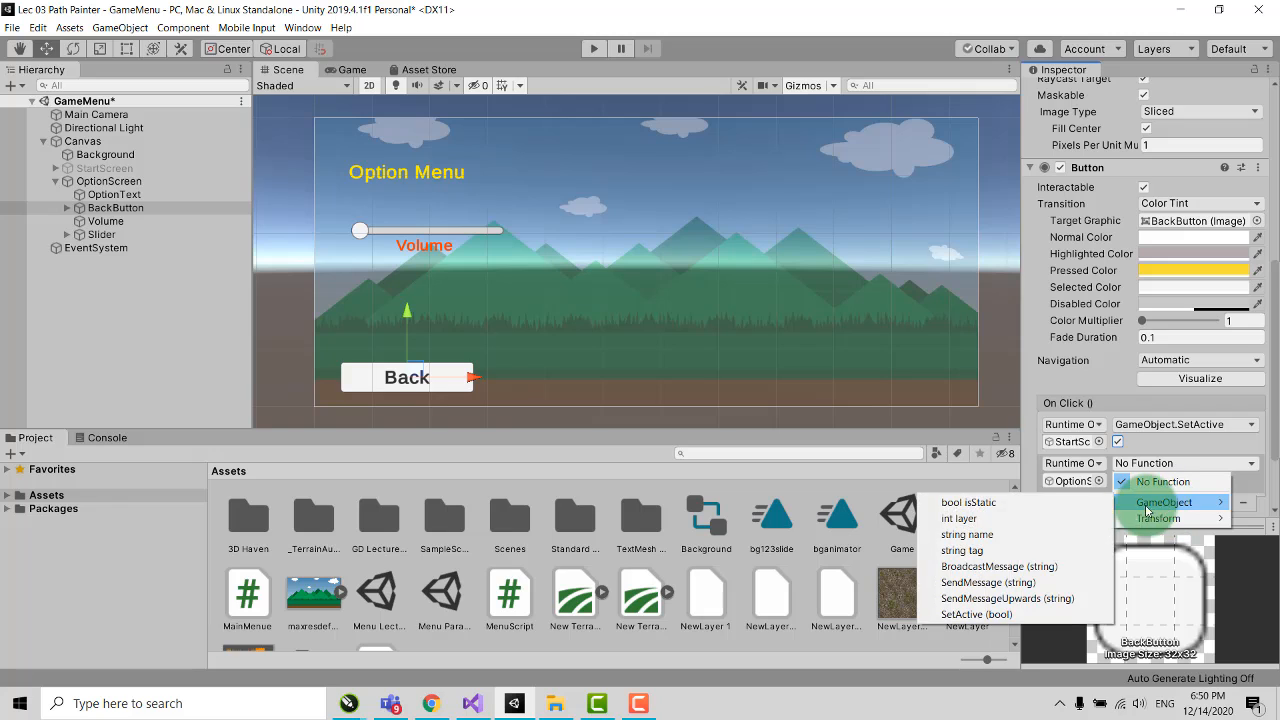
{"action": "left_click", "coordinate": [1030, 617]}
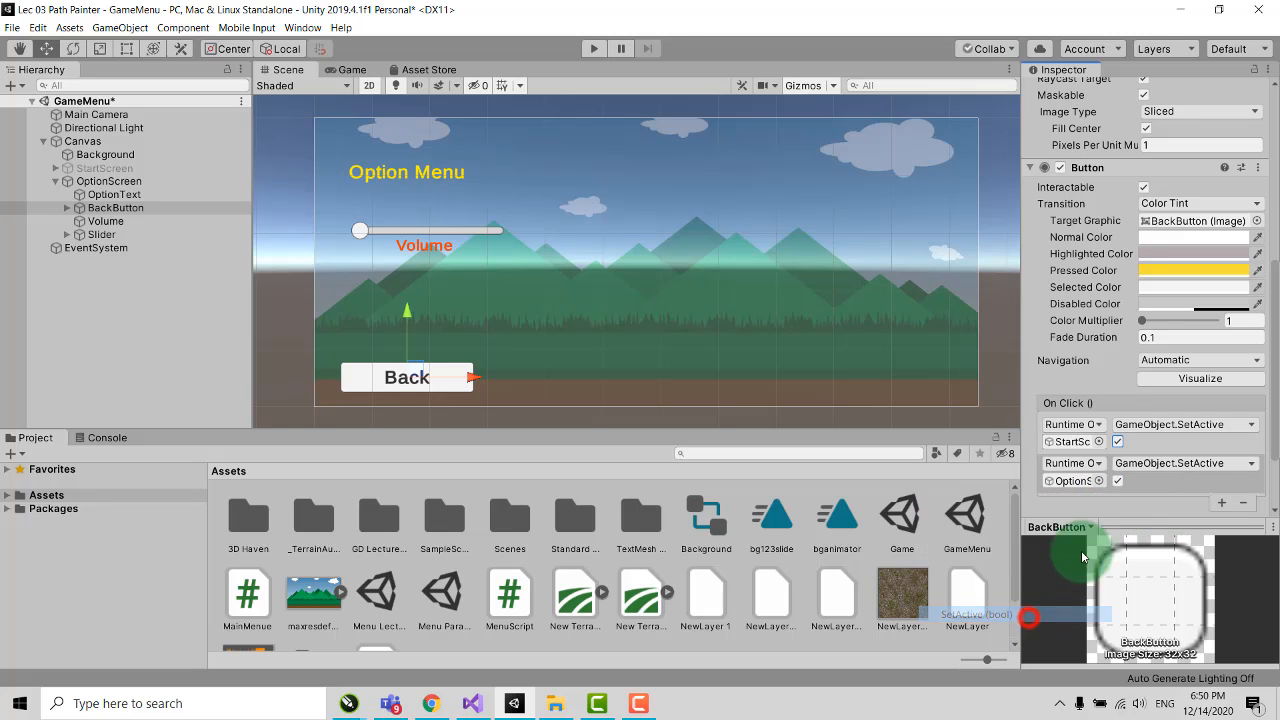
{"action": "left_click", "coordinate": [1118, 442]}
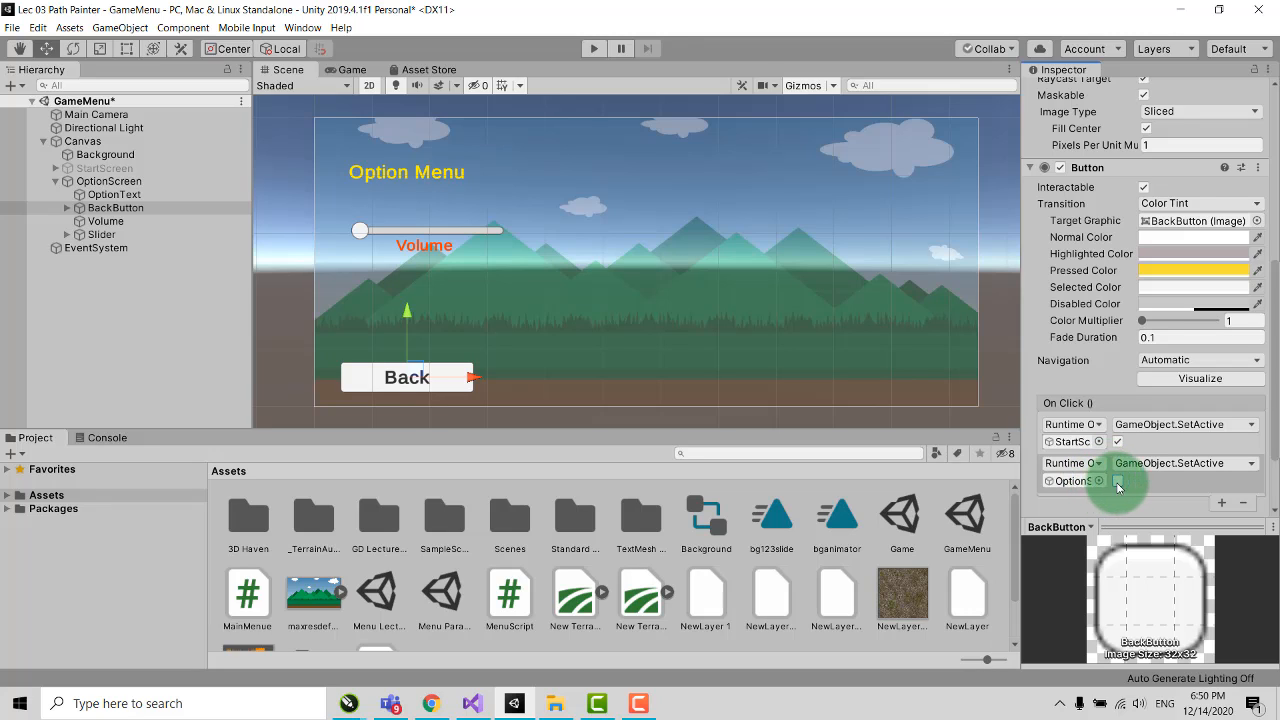
Step: Run the scene, test the Back button's switch from the option screen to the start screen, and stop play mode
{"action": "left_click", "coordinate": [593, 49]}
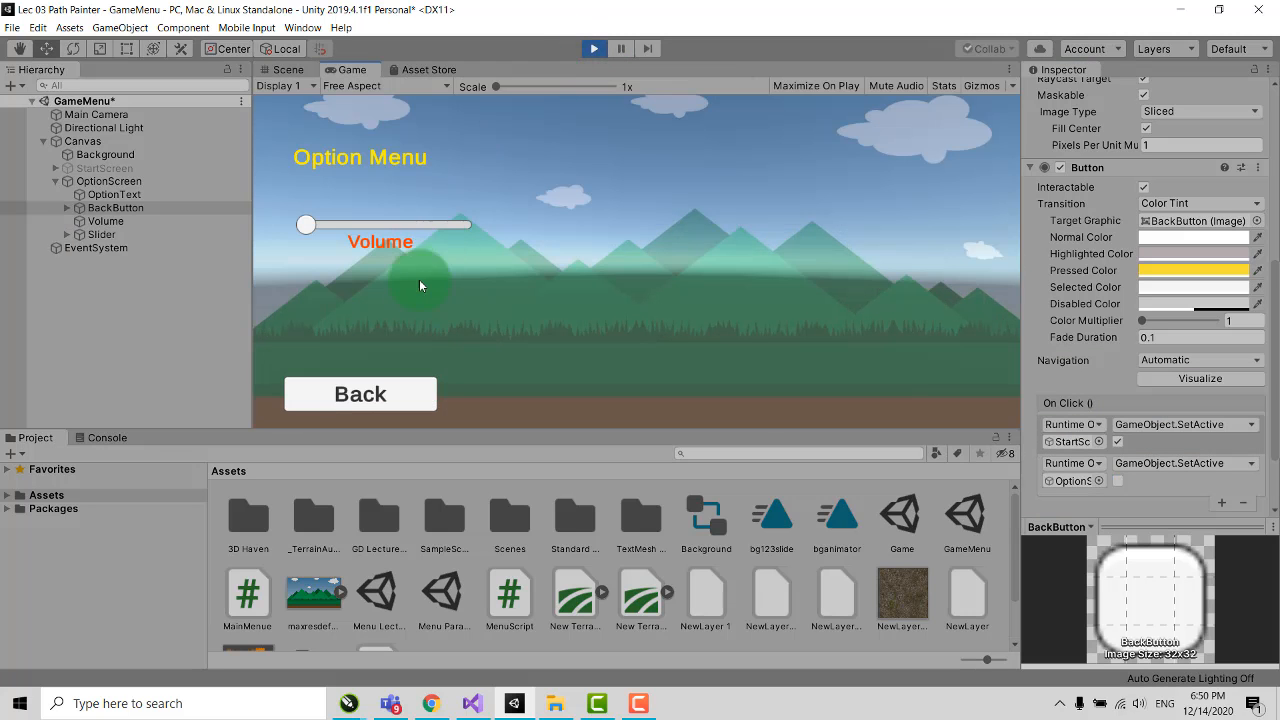
{"action": "left_click", "coordinate": [409, 394]}
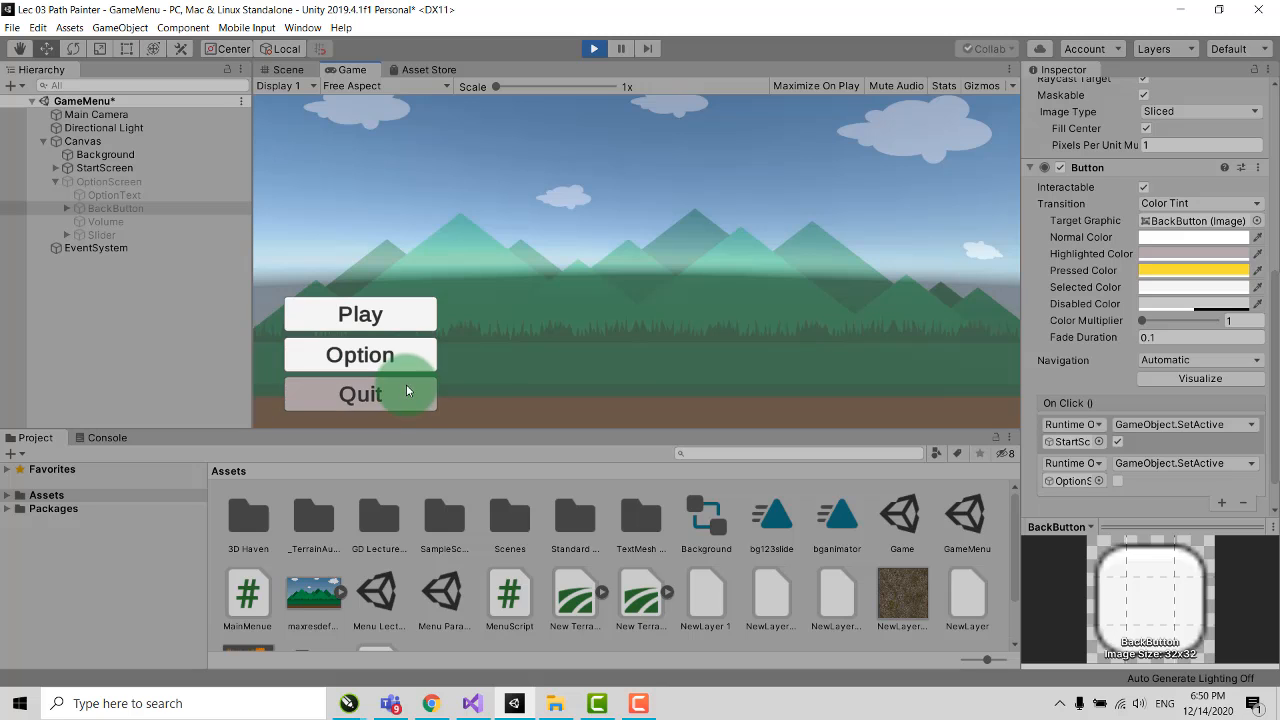
{"action": "left_click", "coordinate": [593, 50]}
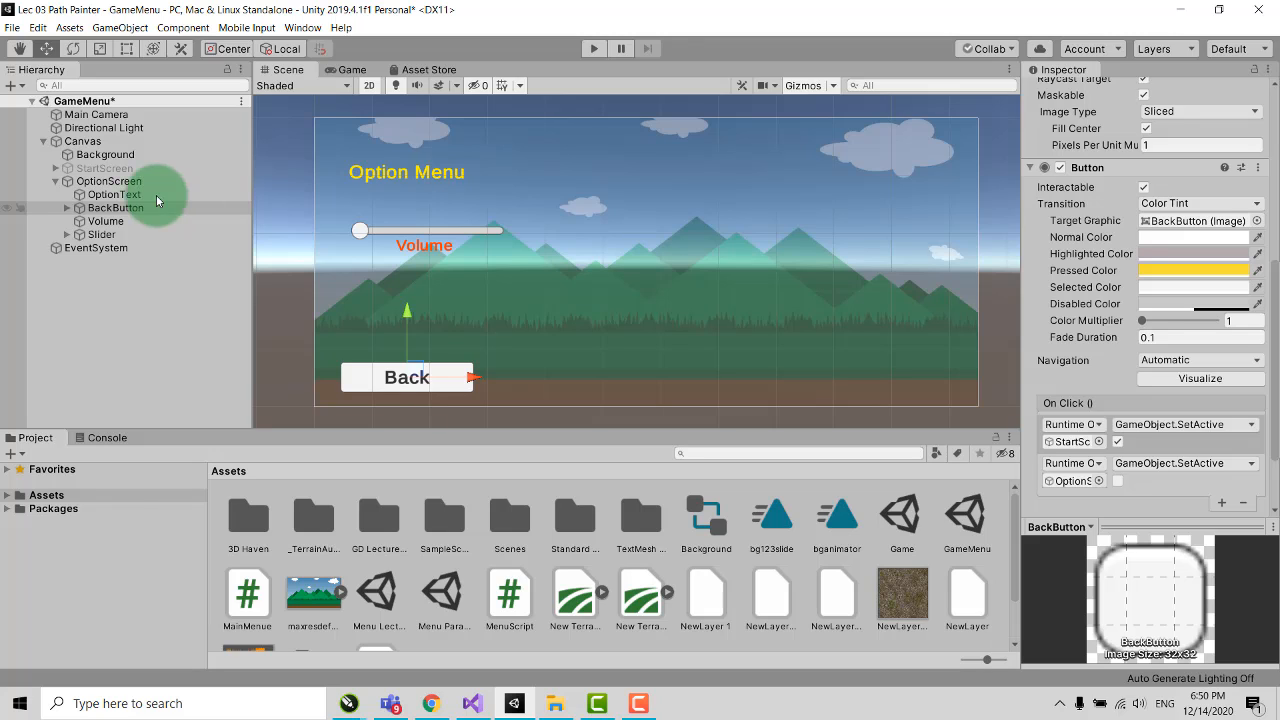
Step: Collapse OptionScreen and deactivate it, and activate StartScreen under the Canvas
{"action": "left_click", "coordinate": [50, 181]}
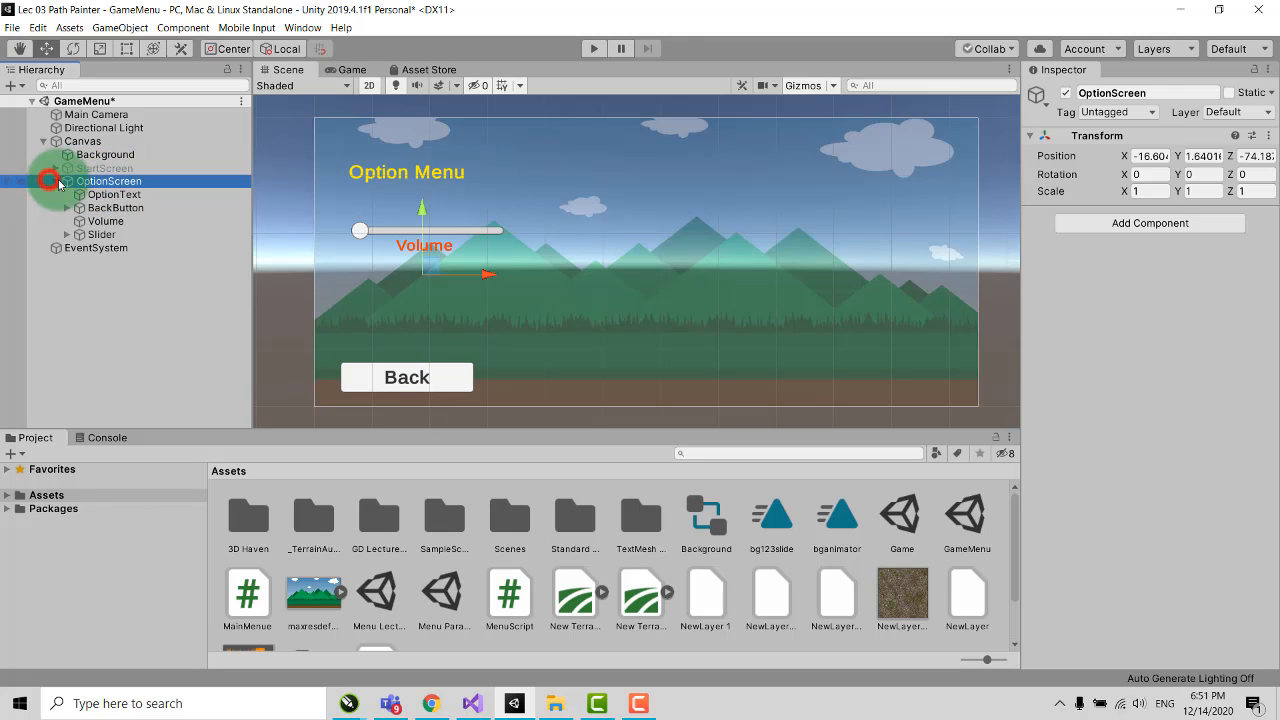
{"action": "left_click", "coordinate": [55, 181]}
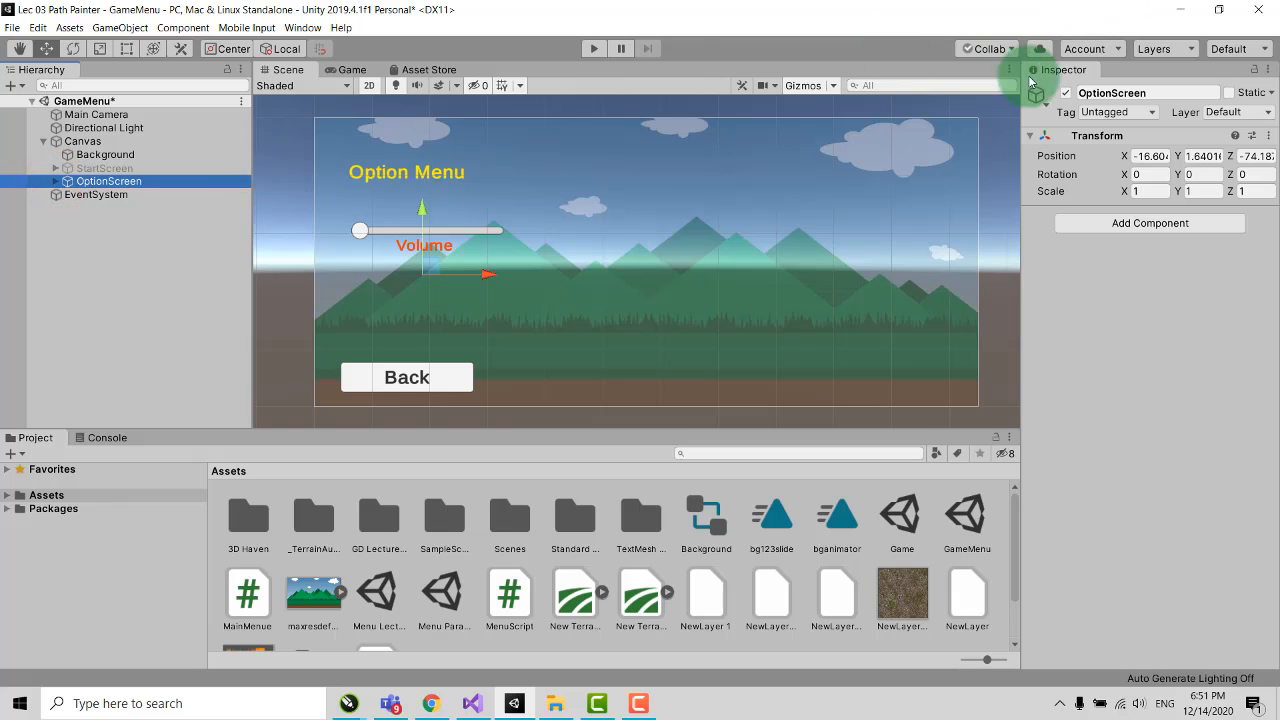
{"action": "left_click", "coordinate": [1066, 92]}
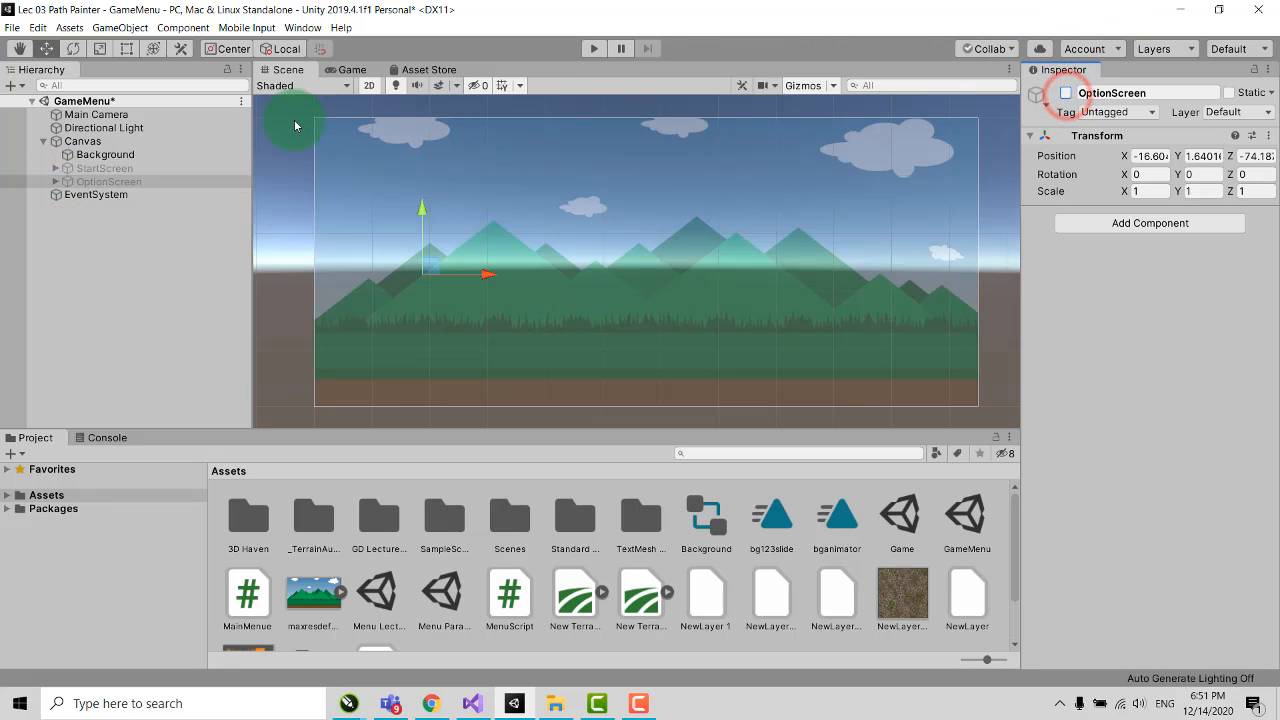
{"action": "left_click", "coordinate": [104, 168]}
{"action": "left_click", "coordinate": [1066, 92]}
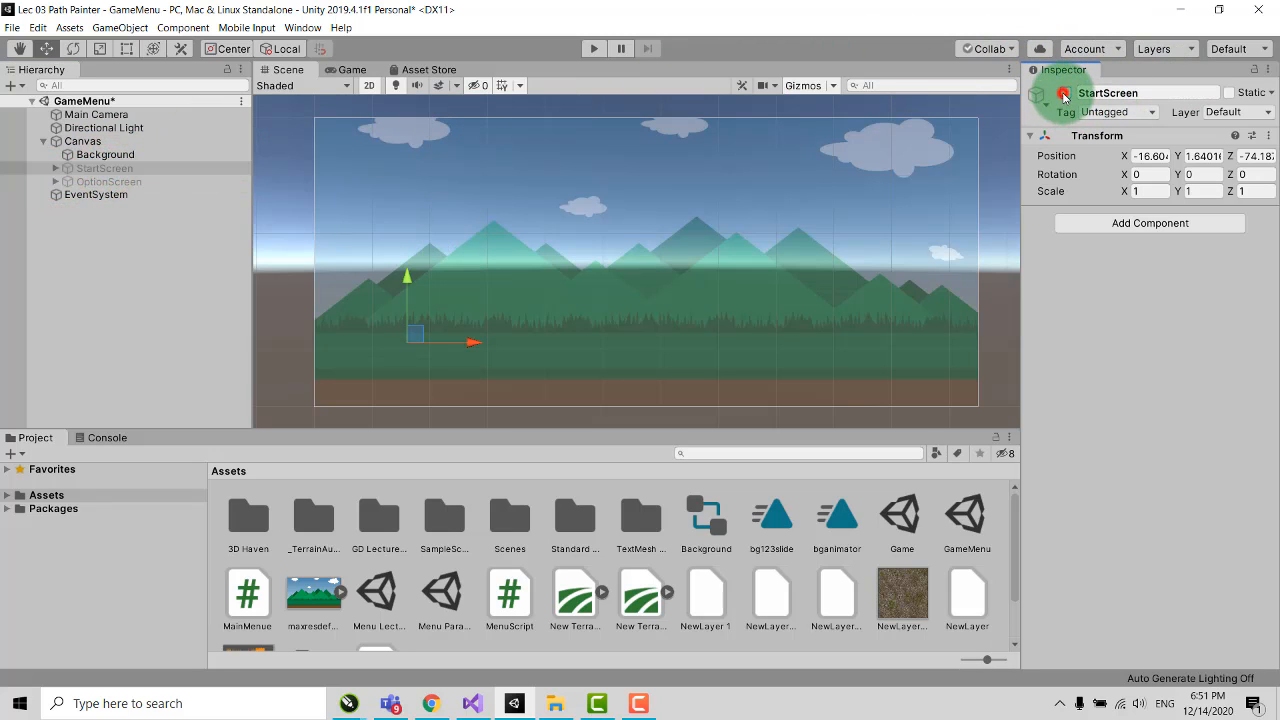
Step: Add an On Click event to OptionButton that calls GameObject.SetActive on StartScreen with the value disabled
{"action": "left_click", "coordinate": [55, 167]}
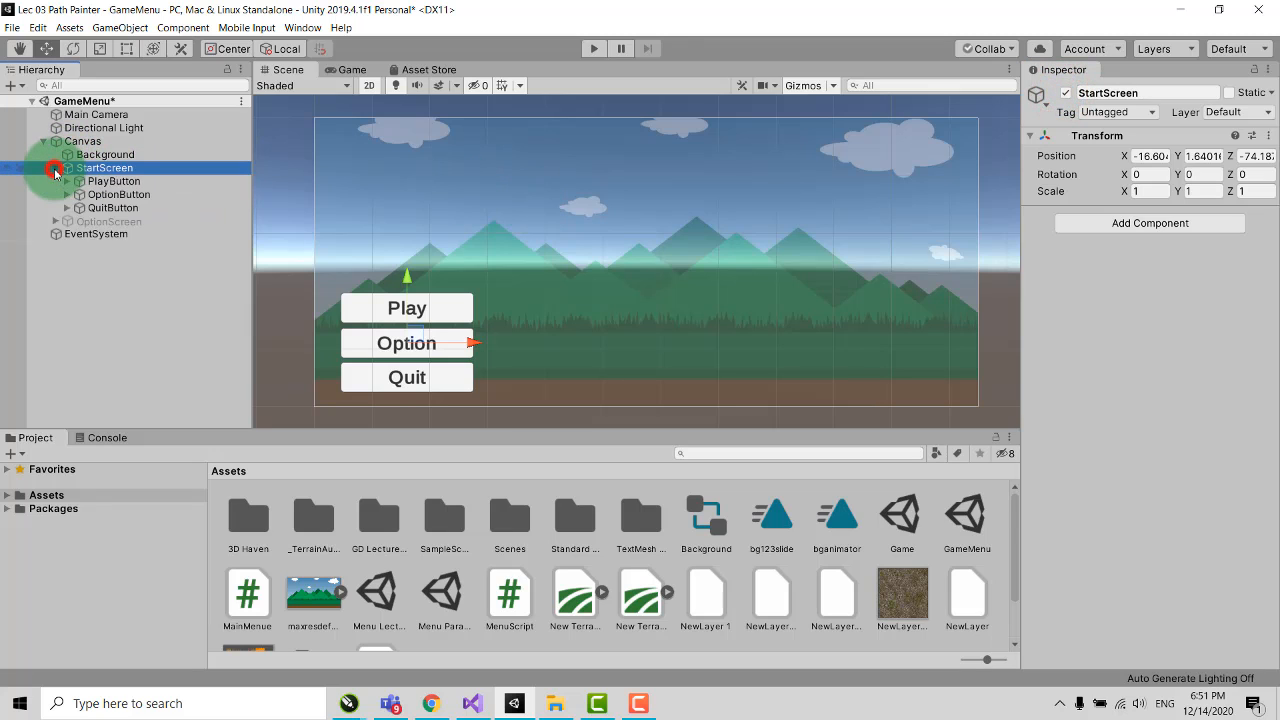
{"action": "left_click", "coordinate": [117, 196]}
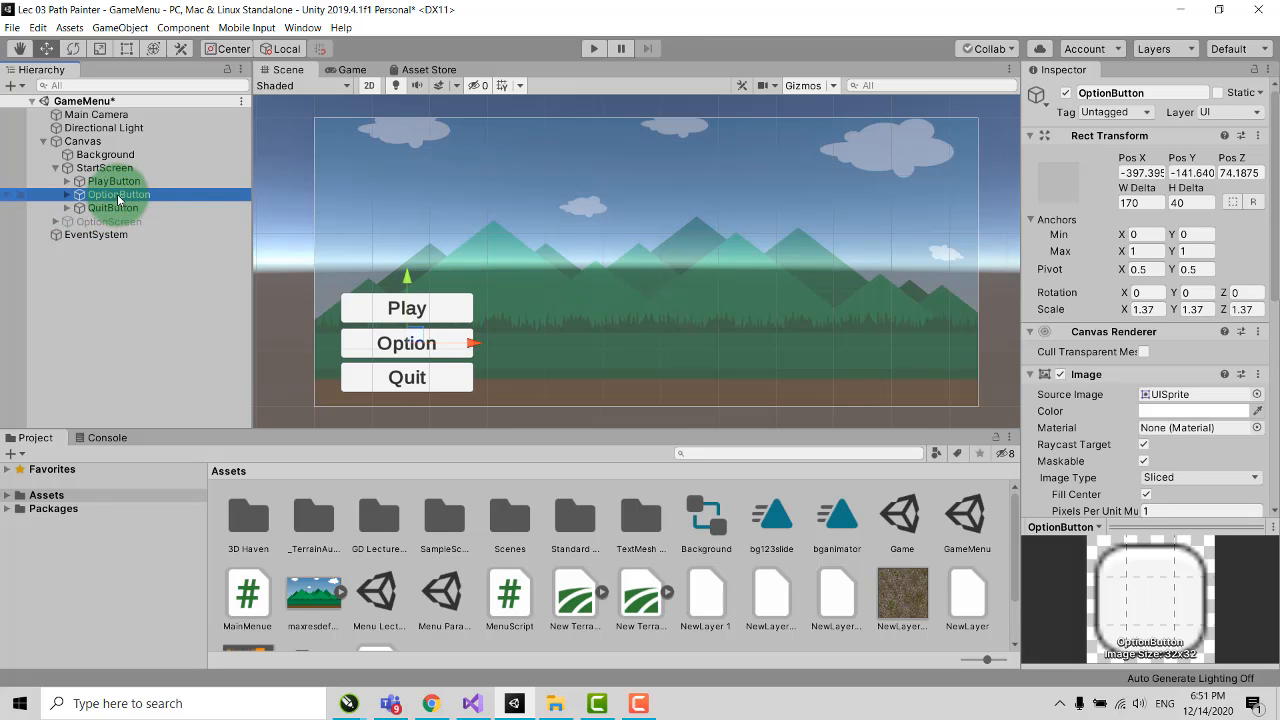
{"action": "scroll", "coordinate": [1204, 444], "scroll_direction": "down", "scroll_amount": 3}
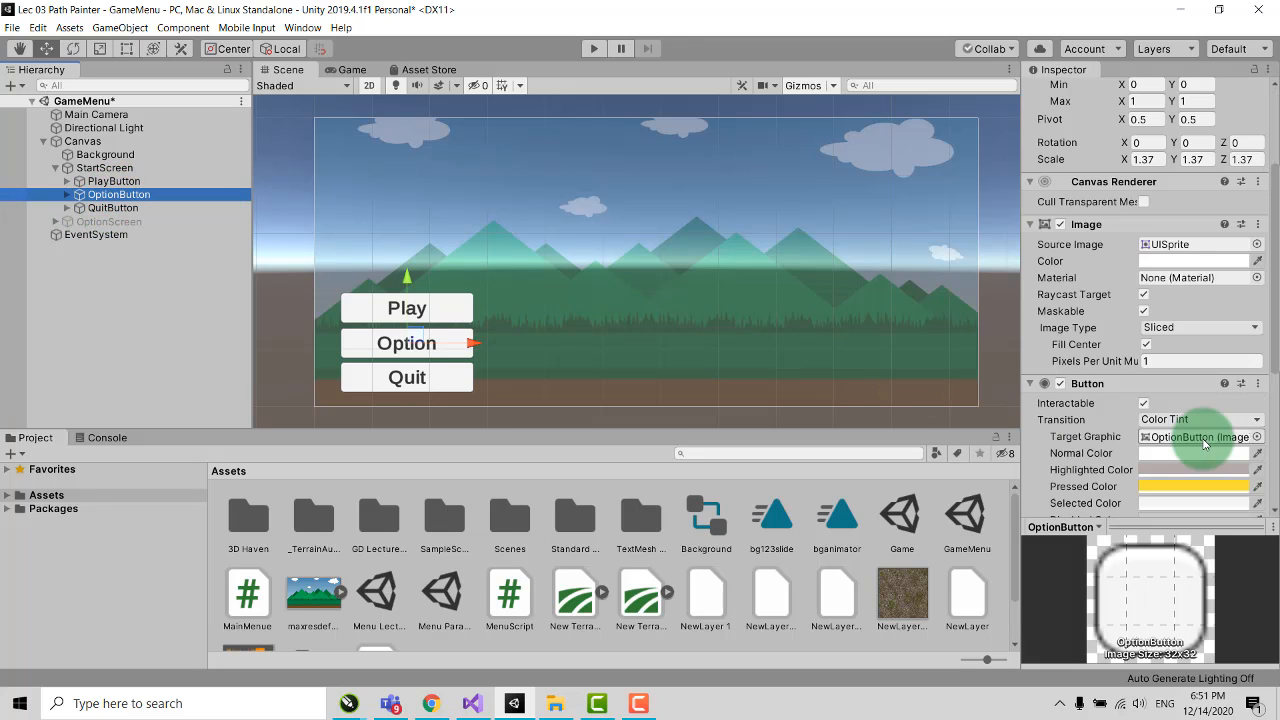
{"action": "scroll", "coordinate": [1202, 436], "scroll_direction": "down", "scroll_amount": 3}
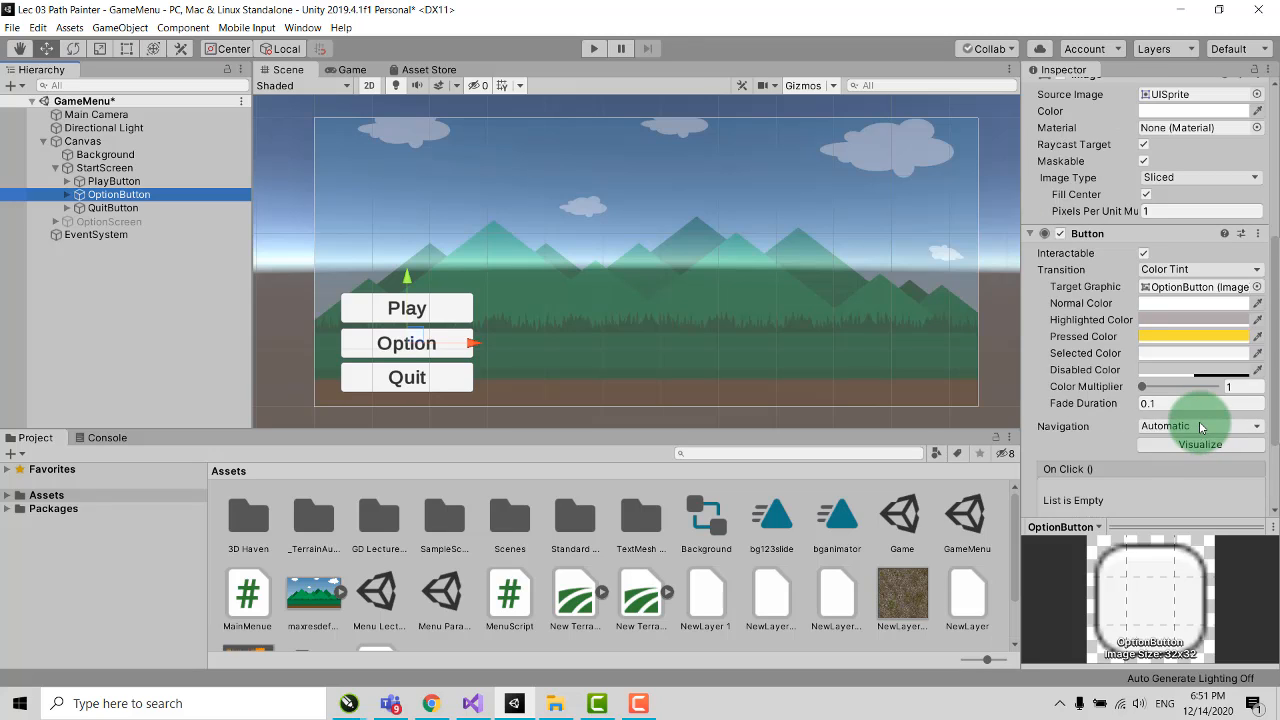
{"action": "scroll", "coordinate": [1199, 421], "scroll_direction": "down", "scroll_amount": 3}
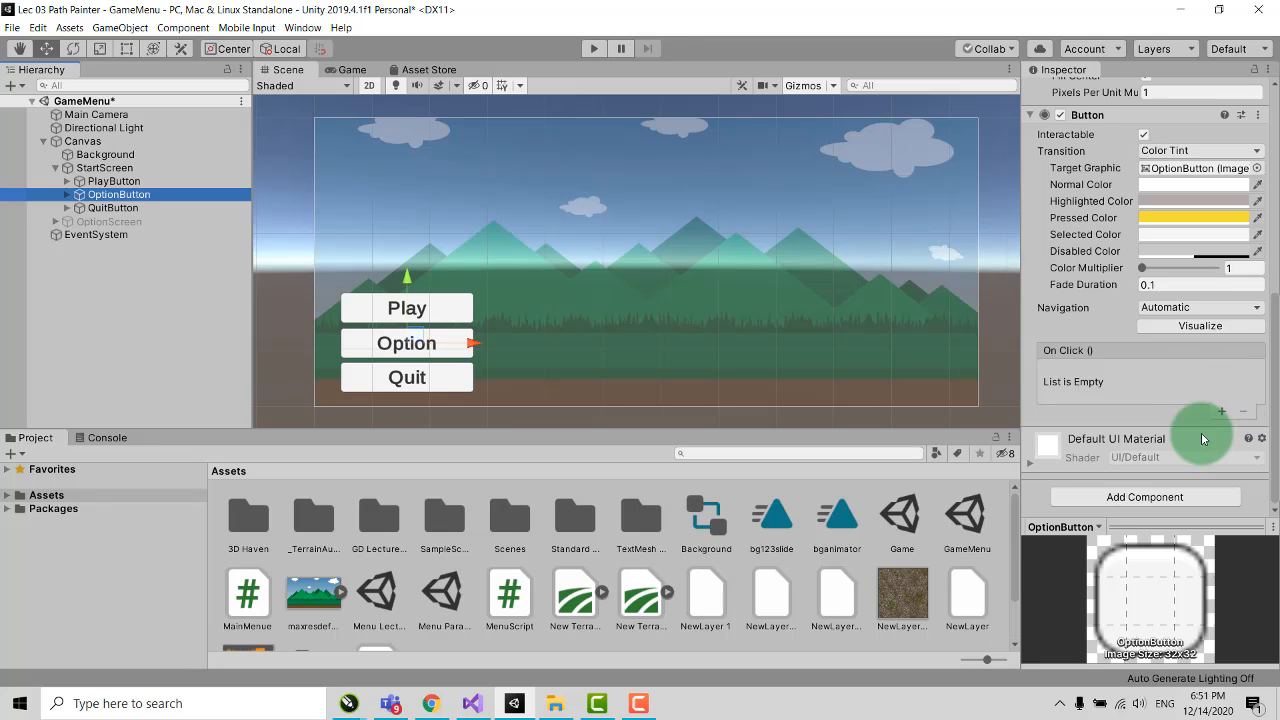
{"action": "left_click", "coordinate": [1221, 411]}
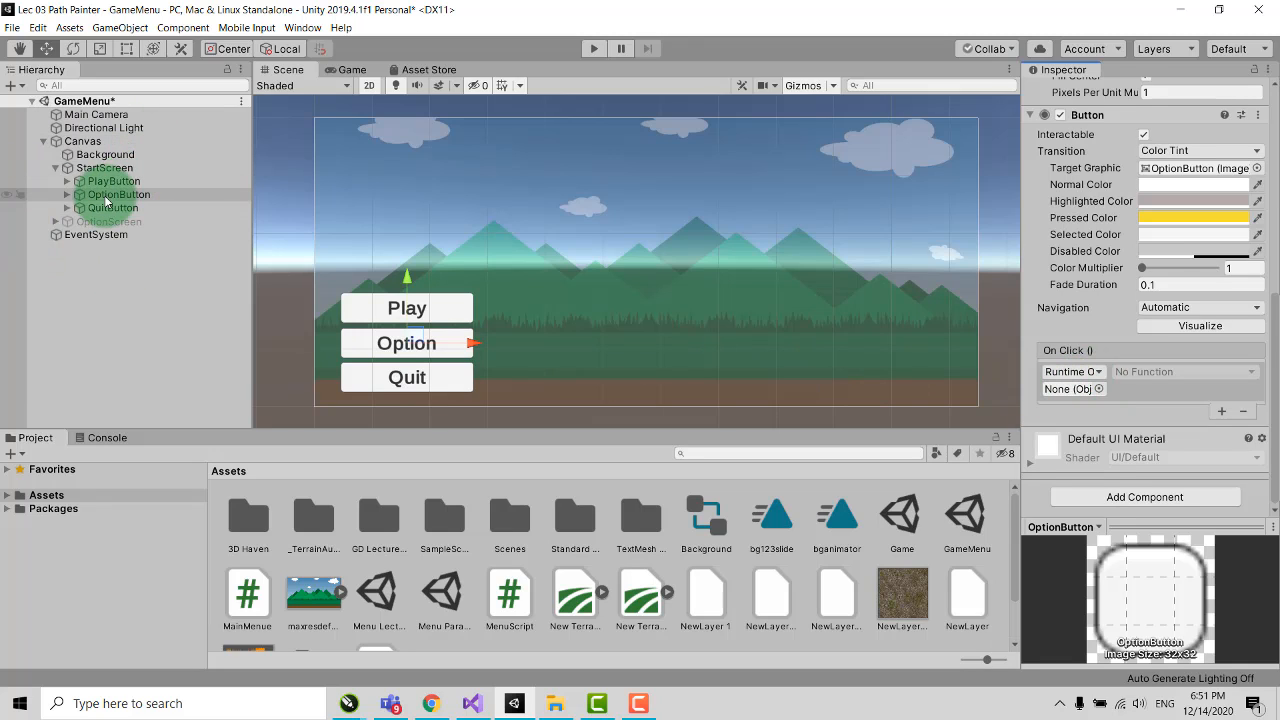
{"action": "left_click_drag", "start_coordinate": [105, 200], "coordinate": [1087, 393]}
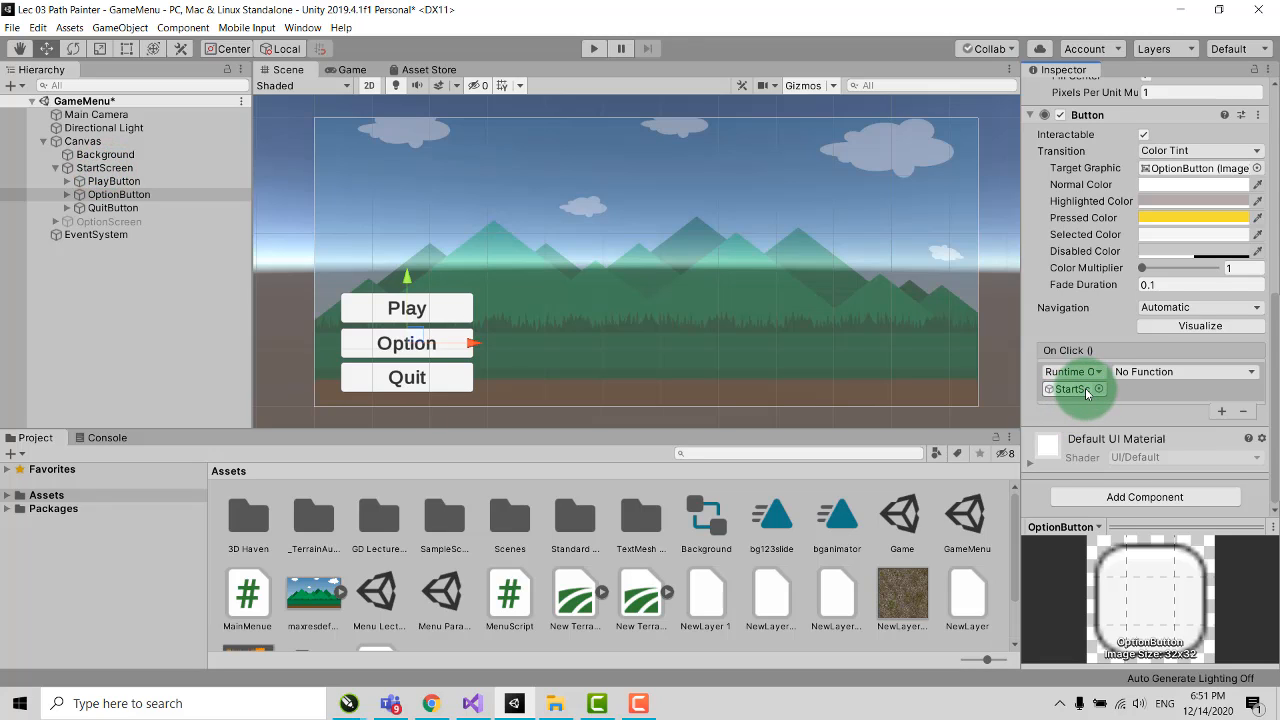
{"action": "left_click", "coordinate": [1197, 370]}
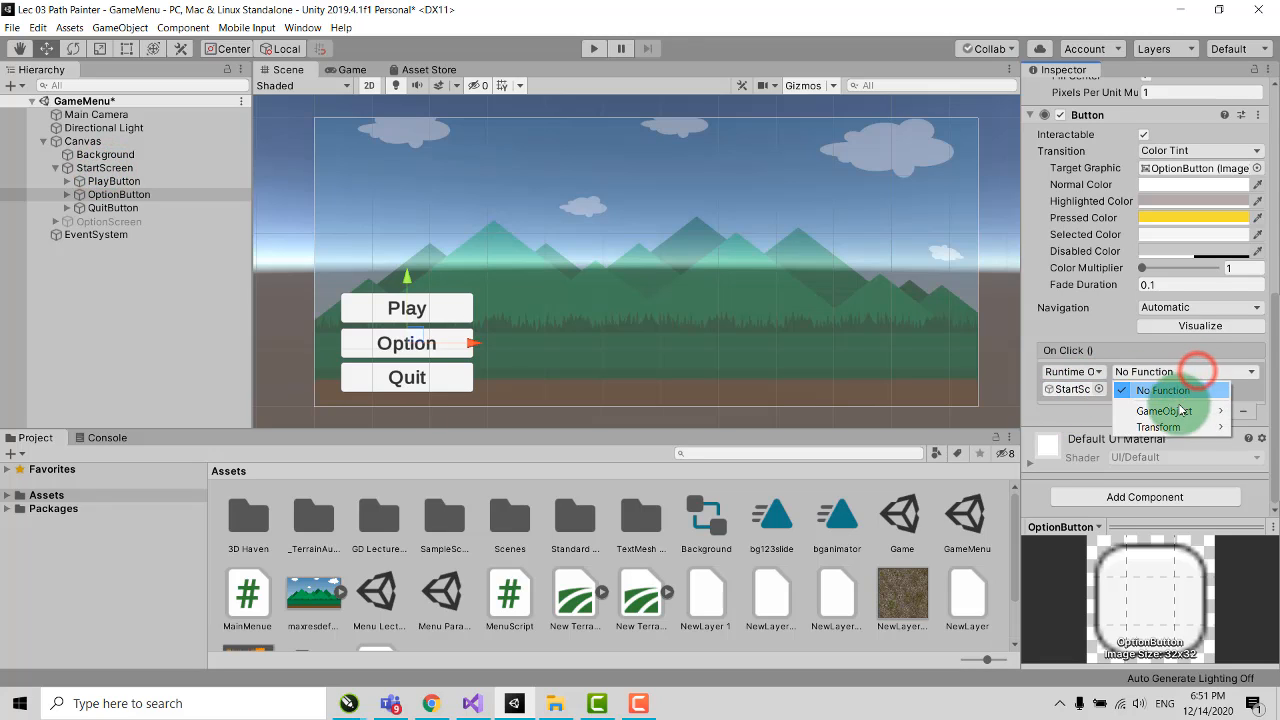
{"action": "mouse_move", "coordinate": [1182, 409]}
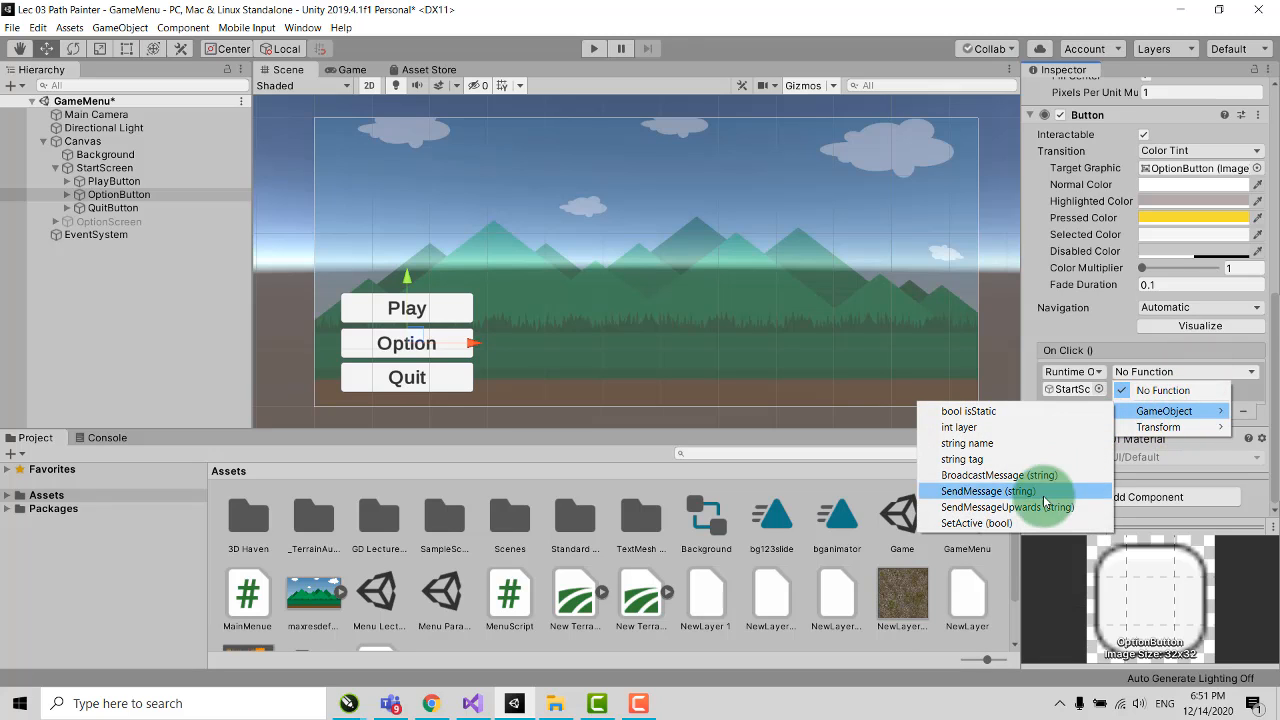
{"action": "left_click", "coordinate": [1030, 522]}
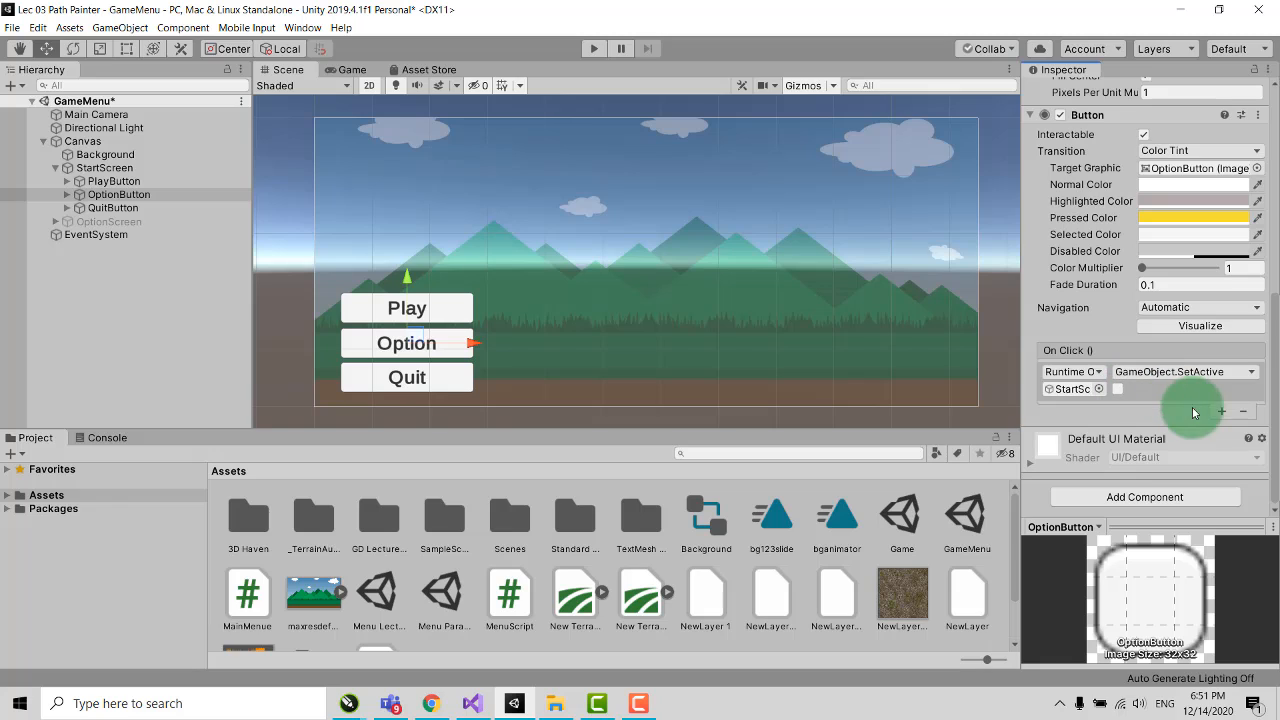
Step: Add a second On Click event to OptionButton that calls GameObject.SetActive on OptionScreen with the value enabled
{"action": "left_click", "coordinate": [1220, 411]}
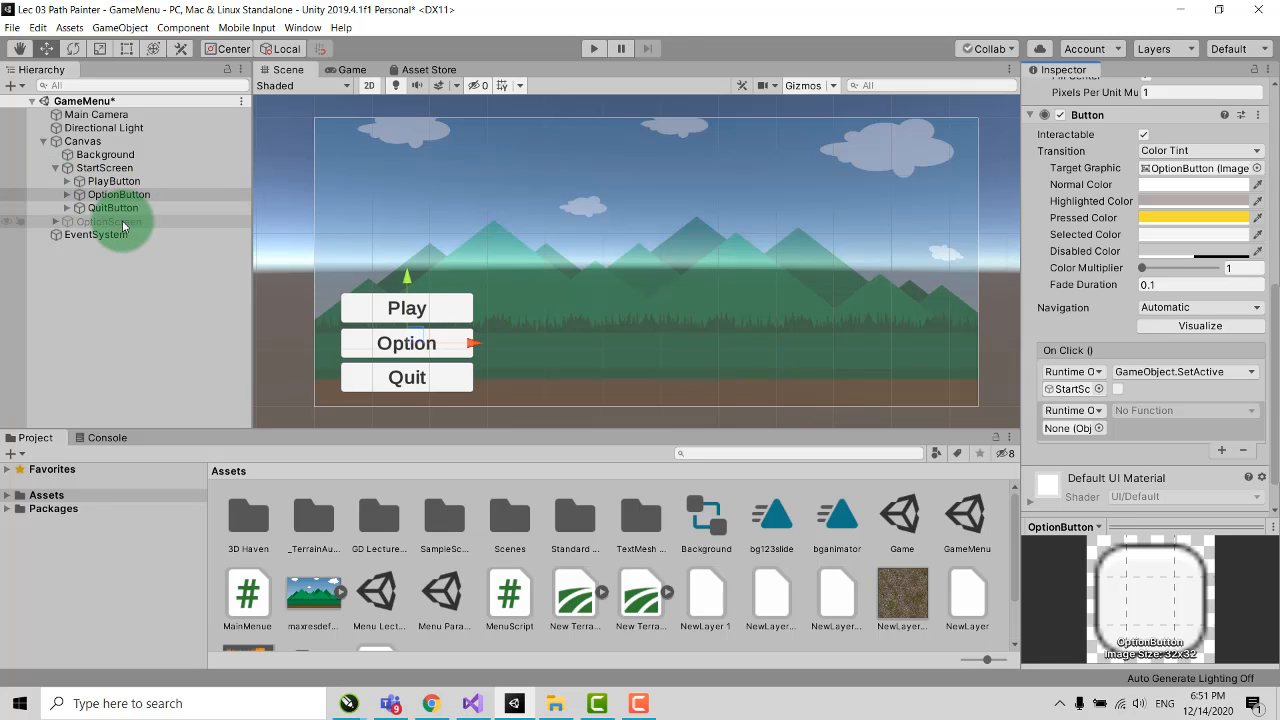
{"action": "left_click_drag", "start_coordinate": [110, 222], "coordinate": [1083, 427]}
{"action": "left_click", "coordinate": [1157, 410]}
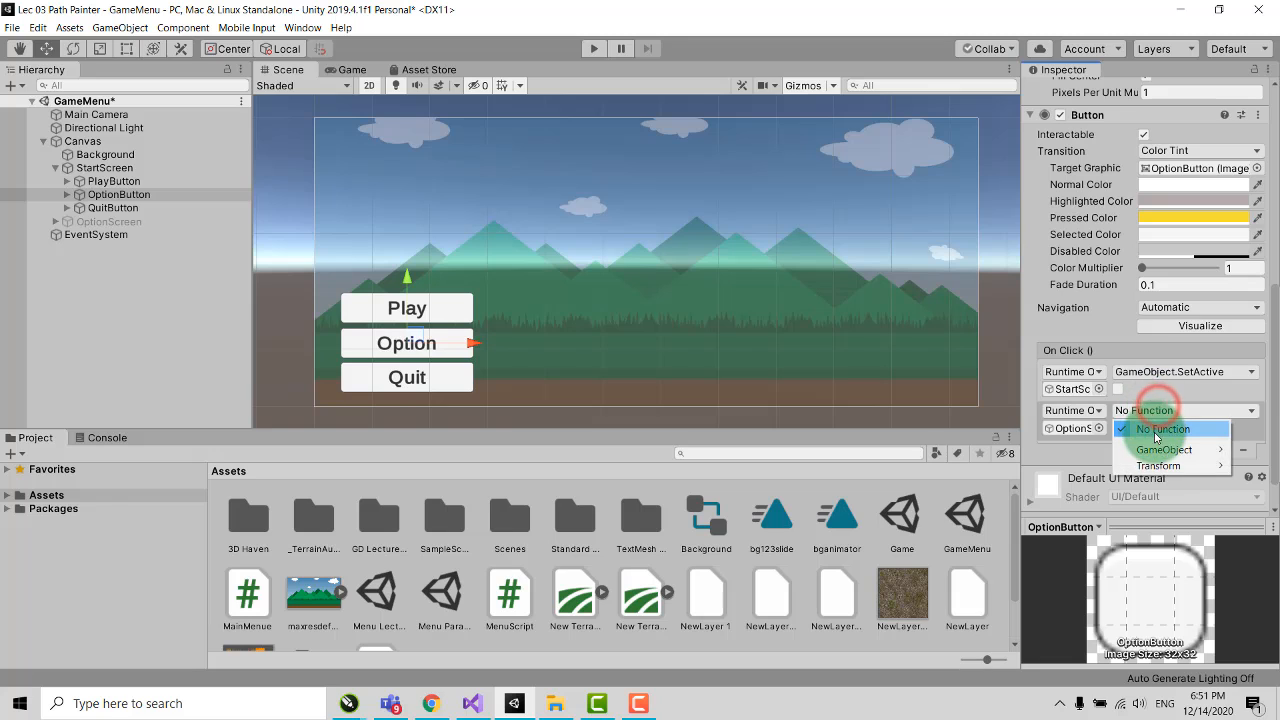
{"action": "mouse_move", "coordinate": [1150, 450]}
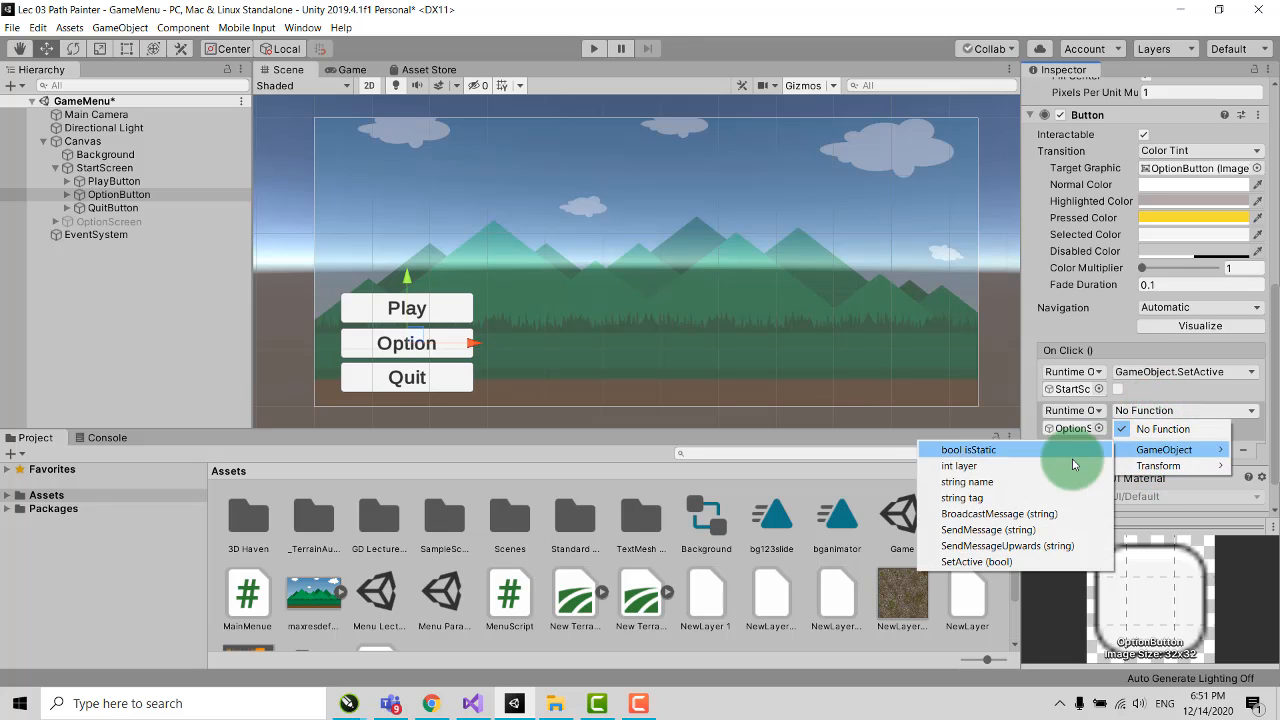
{"action": "left_click", "coordinate": [1008, 562]}
{"action": "left_click", "coordinate": [1118, 429]}
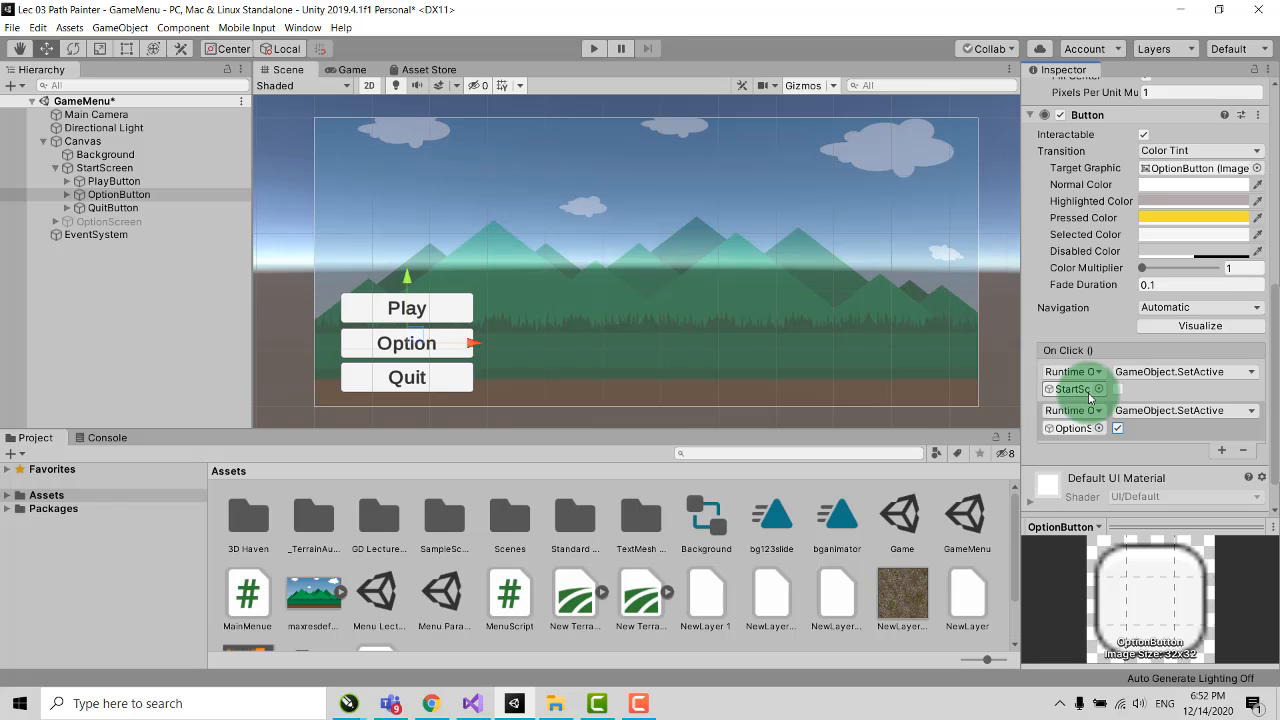
Step: Run the scene and test switching to the option screen with Option and back to the start screen with Back
{"action": "left_click", "coordinate": [595, 49]}
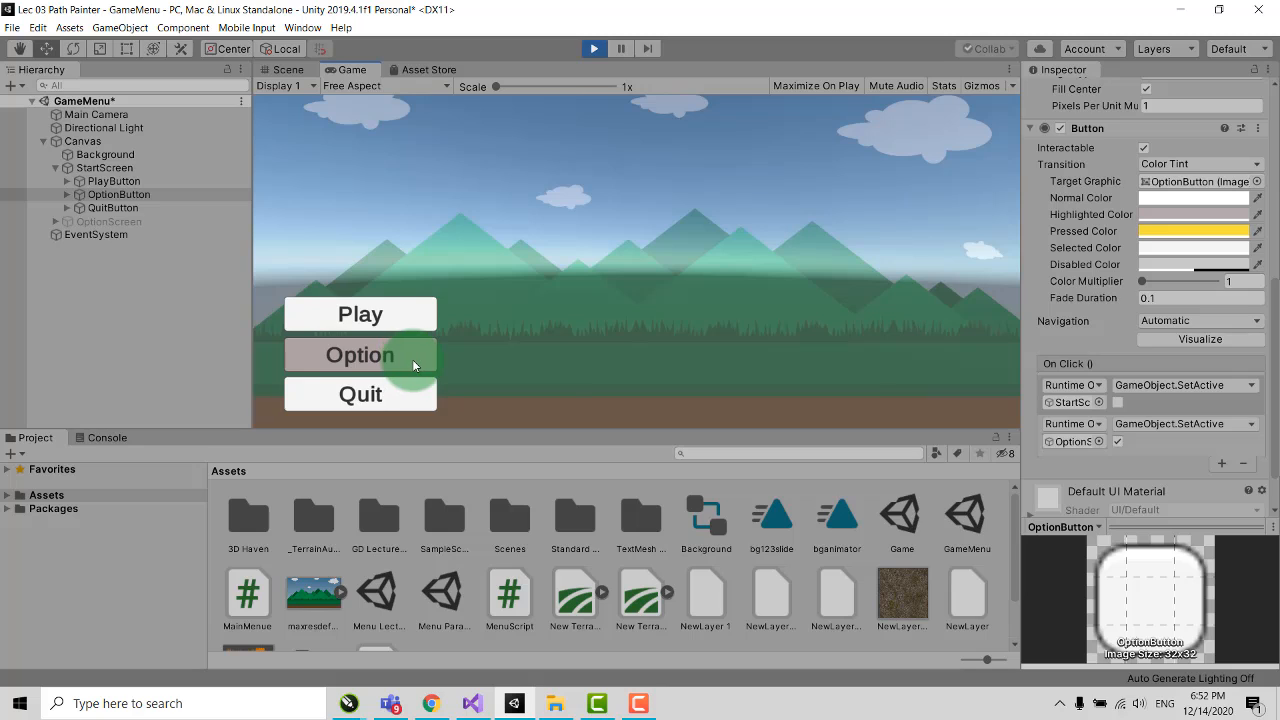
{"action": "left_click", "coordinate": [410, 360]}
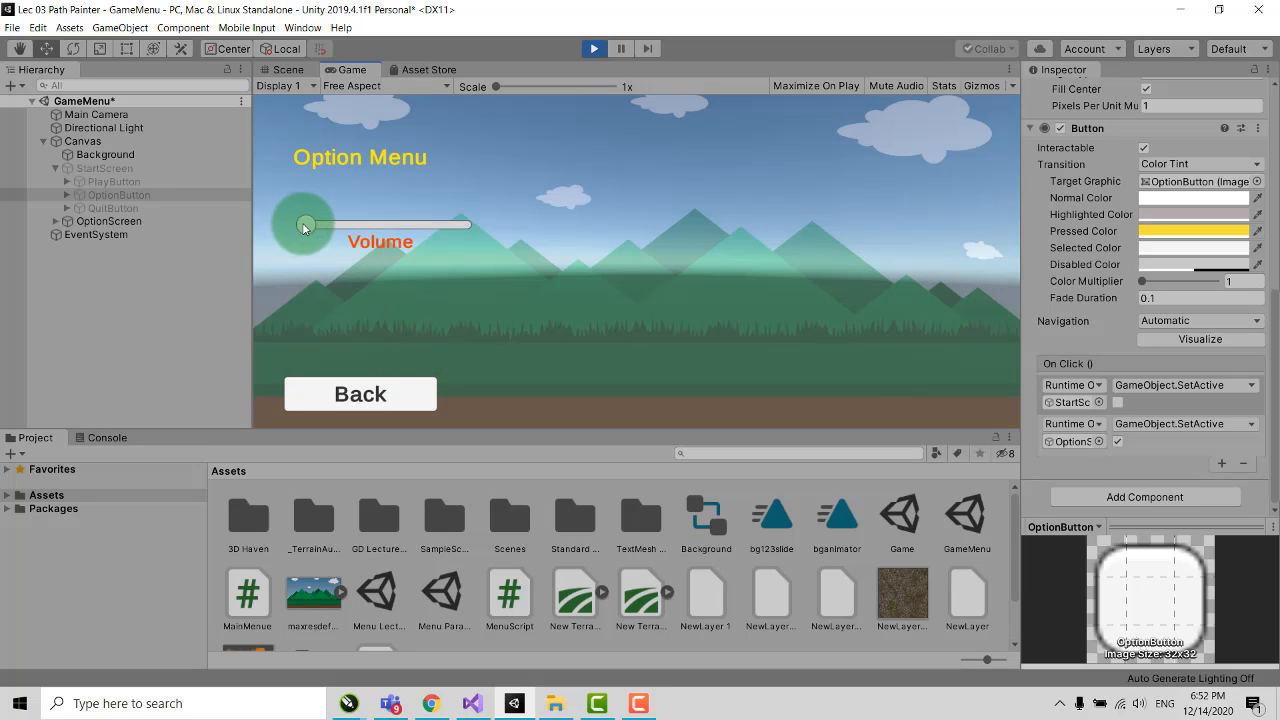
{"action": "mouse_move", "coordinate": [305, 224]}
{"action": "left_mouse_down"}
{"action": "mouse_move", "coordinate": [432, 225]}
{"action": "mouse_move", "coordinate": [302, 224]}
{"action": "left_mouse_up"}
{"action": "left_click", "coordinate": [403, 397]}
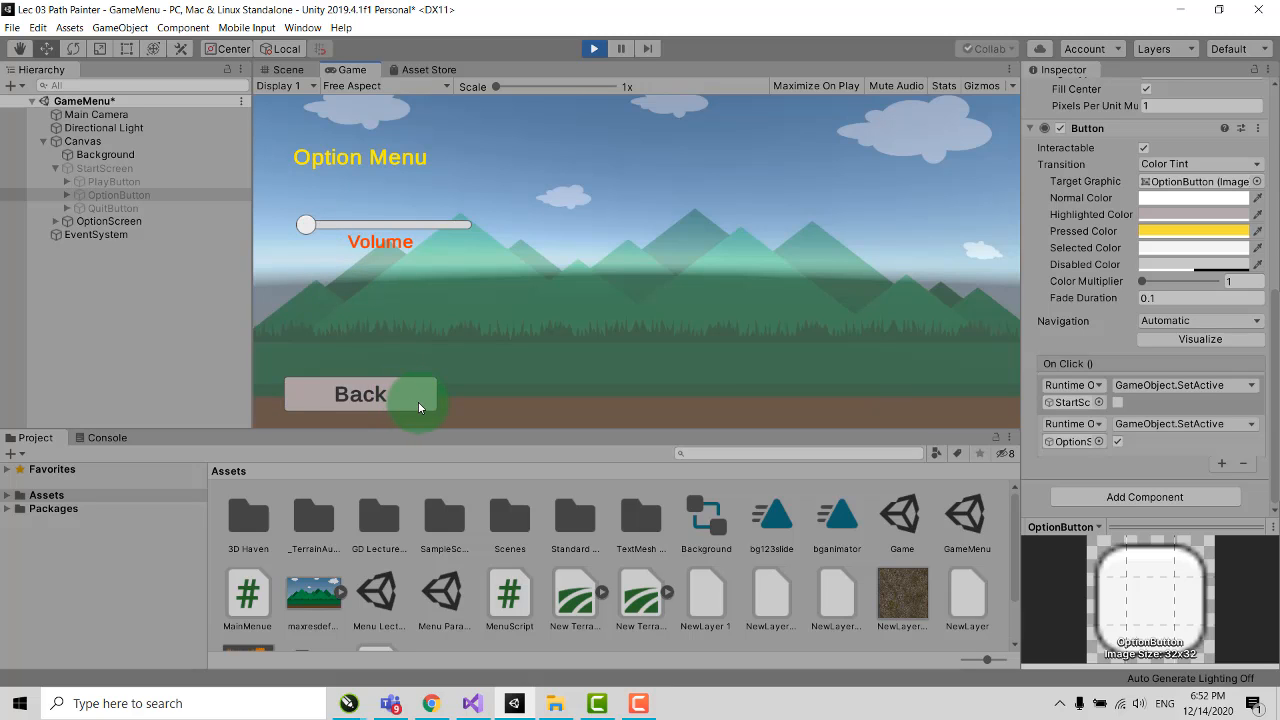
{"action": "left_click", "coordinate": [416, 400]}
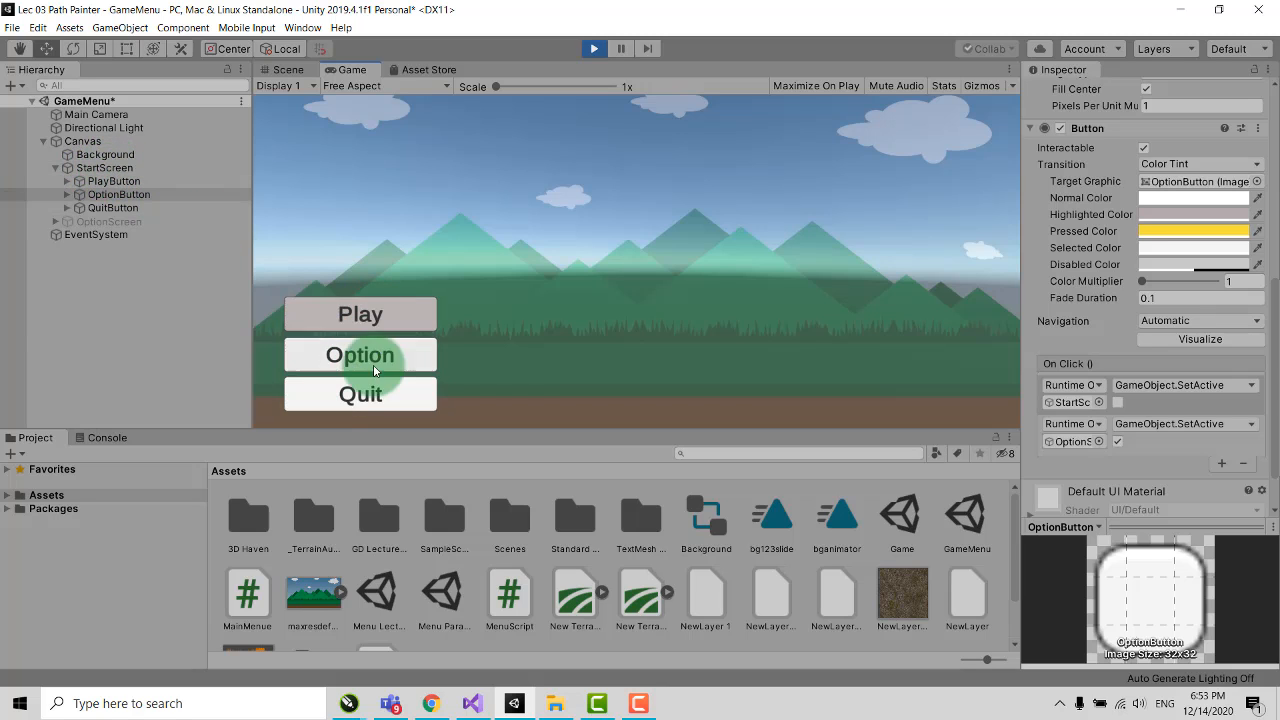
Step: Select StartScreen and open the list of components that can be added to it
{"action": "left_click", "coordinate": [116, 168]}
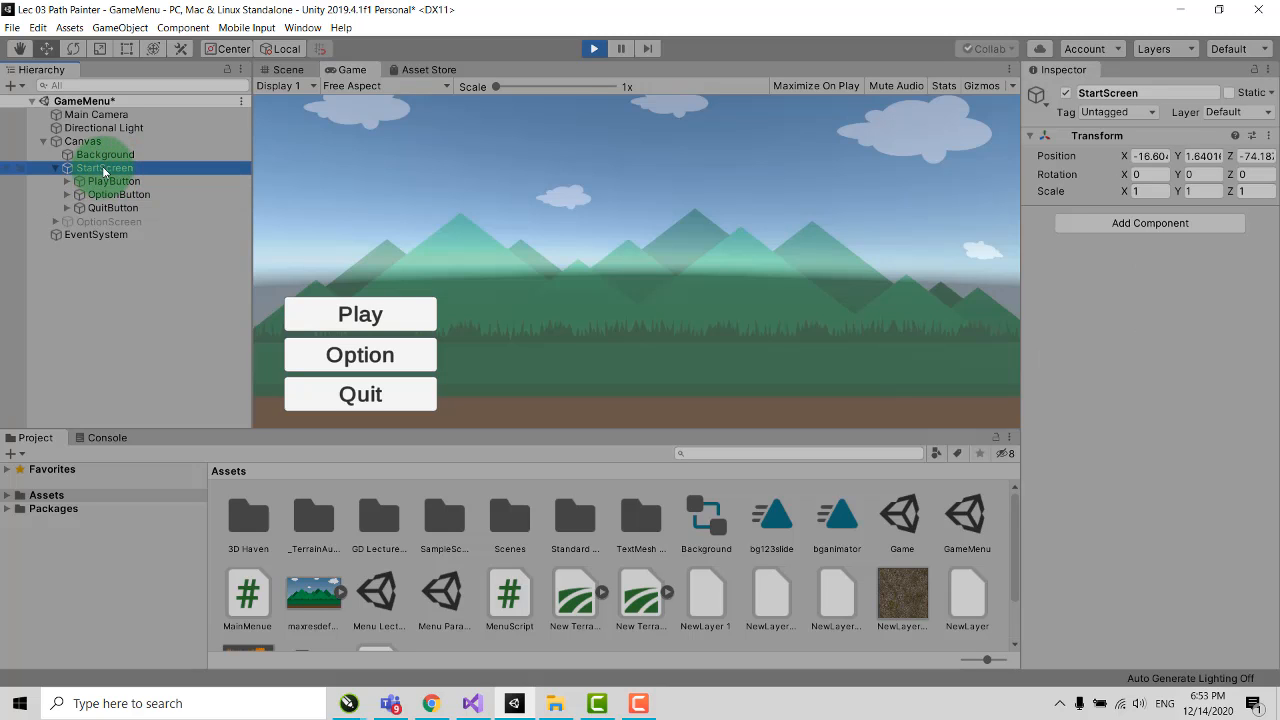
{"action": "left_click", "coordinate": [94, 170]}
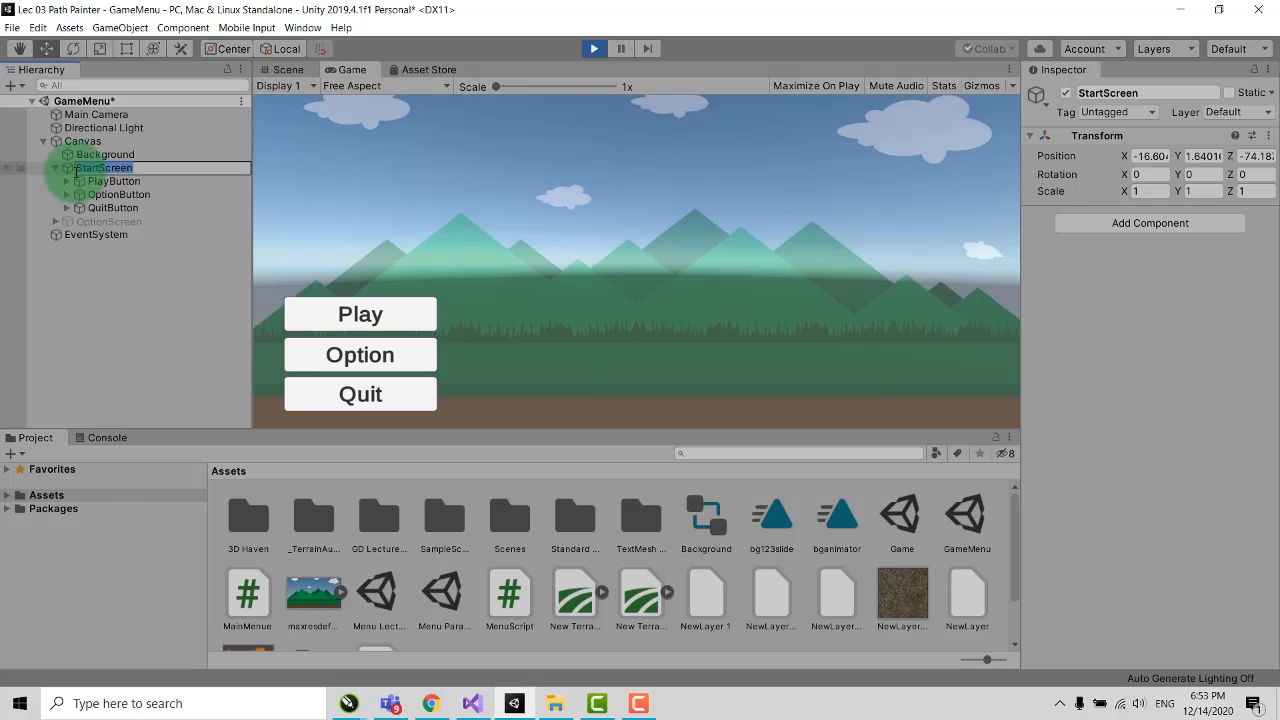
{"action": "left_click", "coordinate": [96, 260]}
{"action": "left_click", "coordinate": [96, 170]}
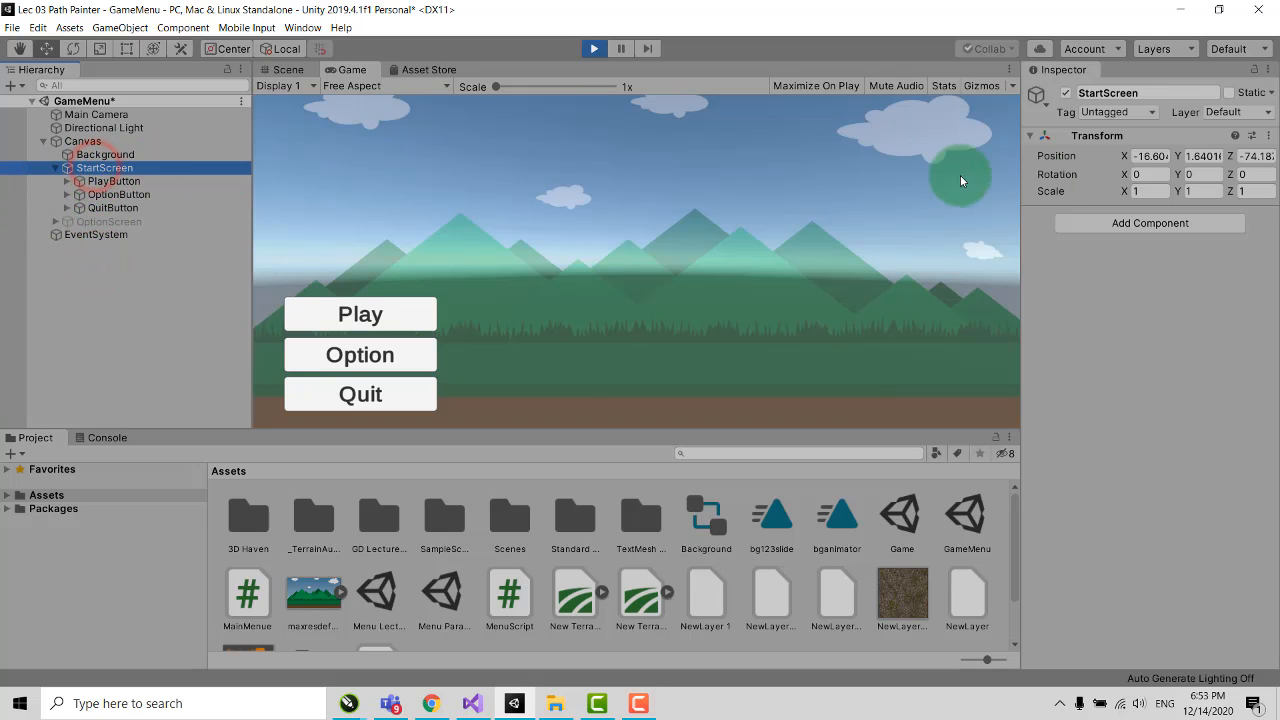
{"action": "left_click", "coordinate": [1173, 224]}
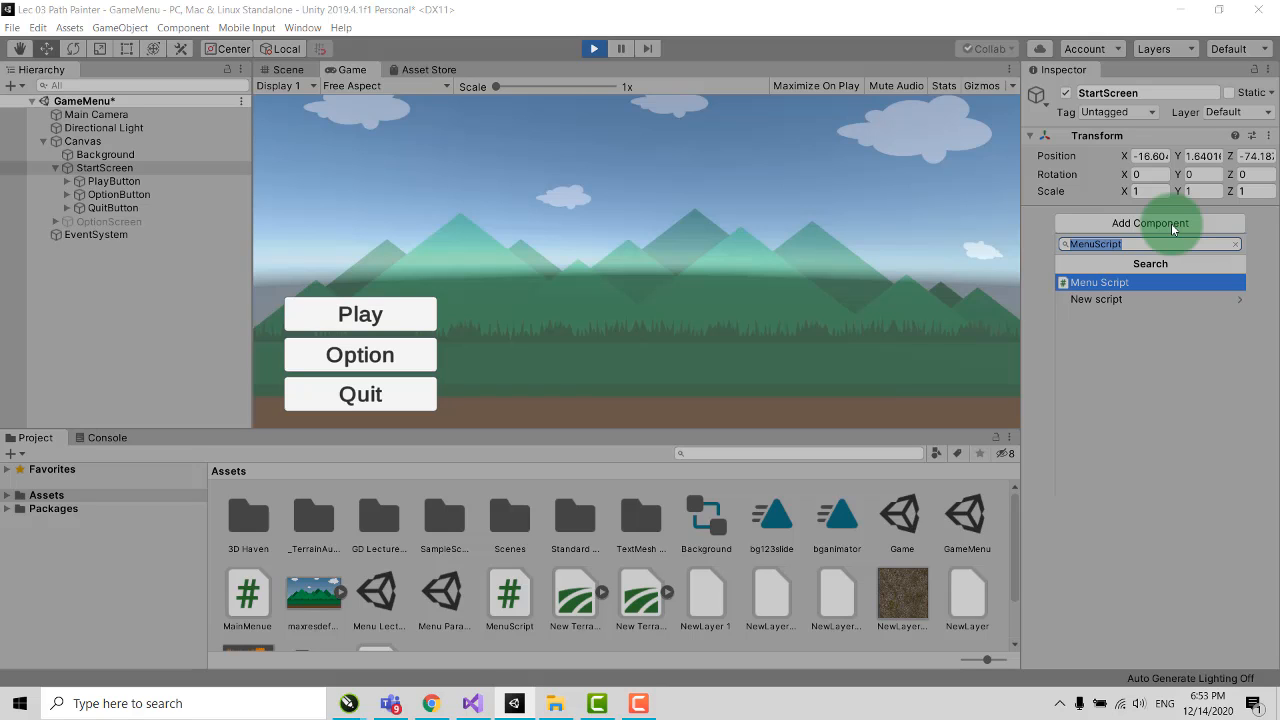
{"action": "type", "text": "P"}
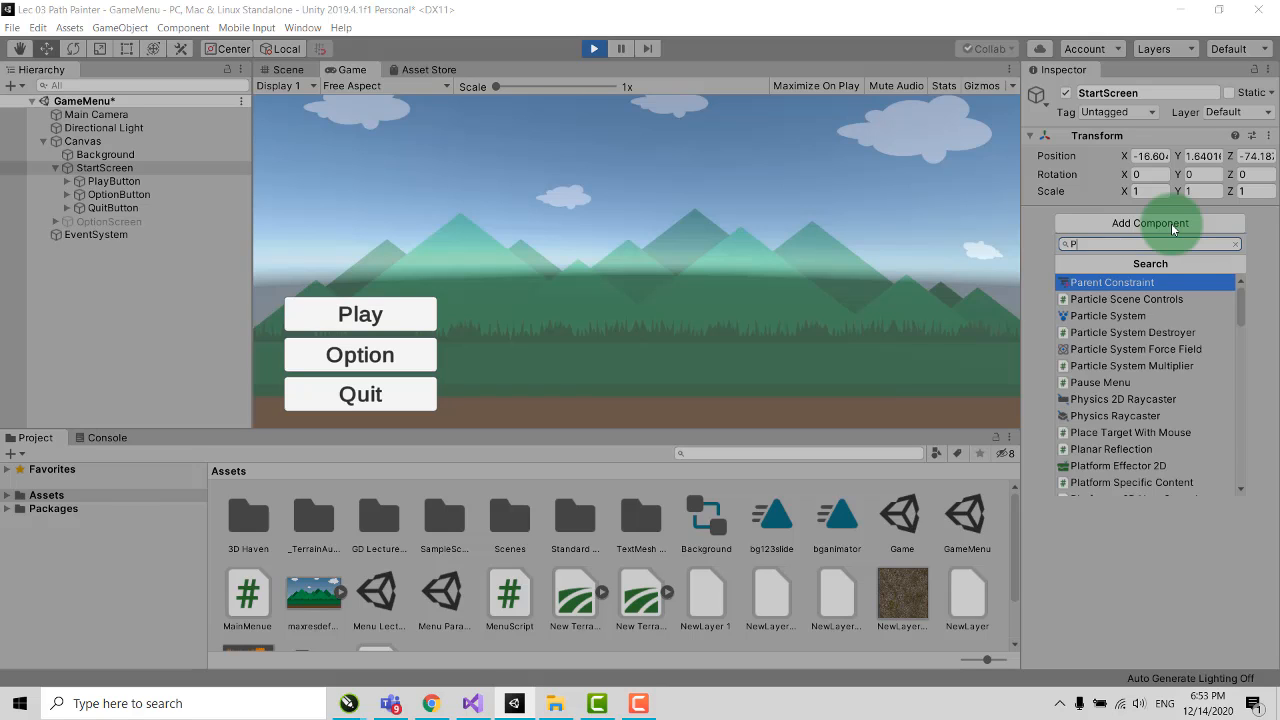
{"action": "type", "text": "lay"}
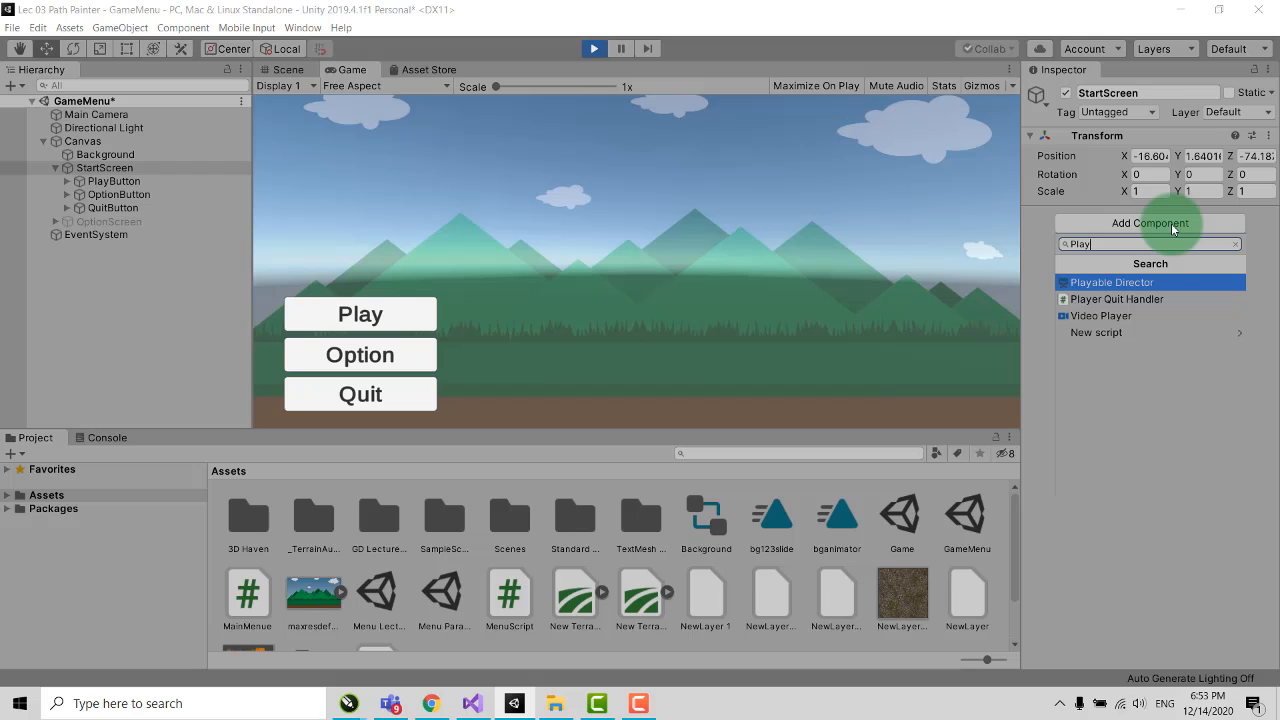
{"action": "key", "text": "BackSpace"}
{"action": "key", "text": "BackSpace"}
{"action": "key", "text": "BackSpace"}
{"action": "key", "text": "BackSpace"}
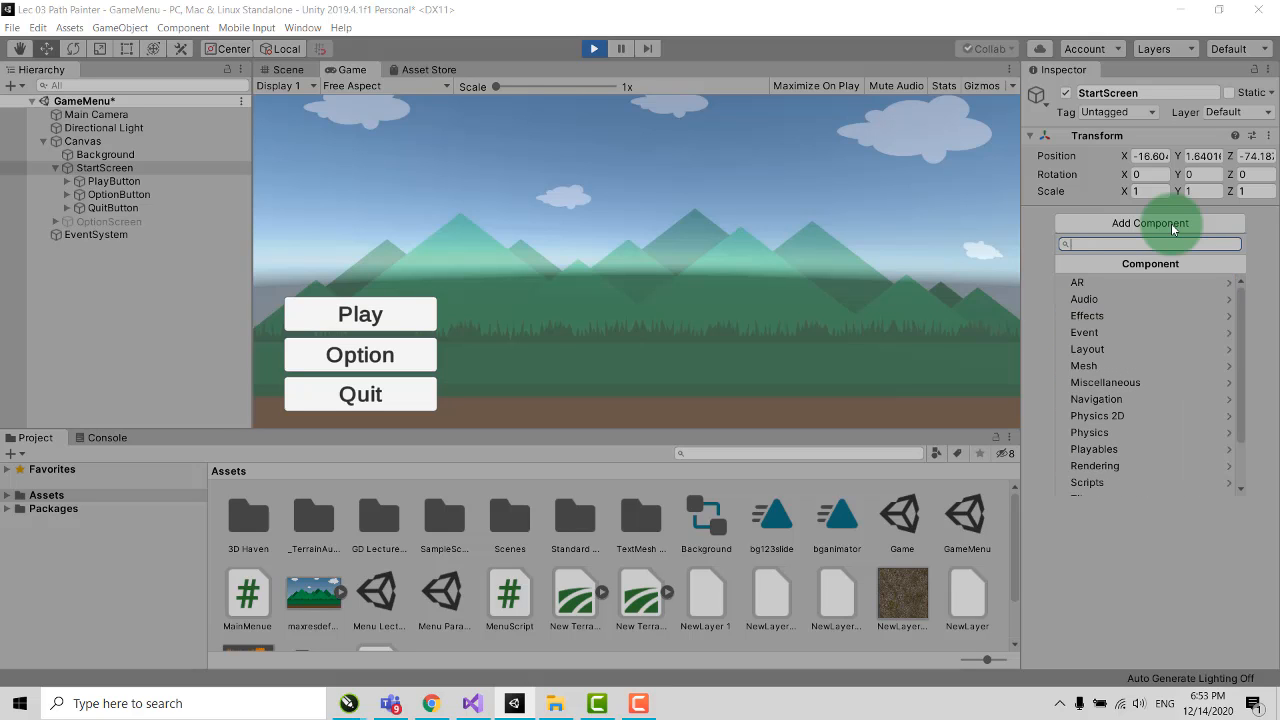
Step: Create a new script component named mainmenuscript on StartScreen, and clear the console messages
{"action": "type", "text": "mainmenu"}
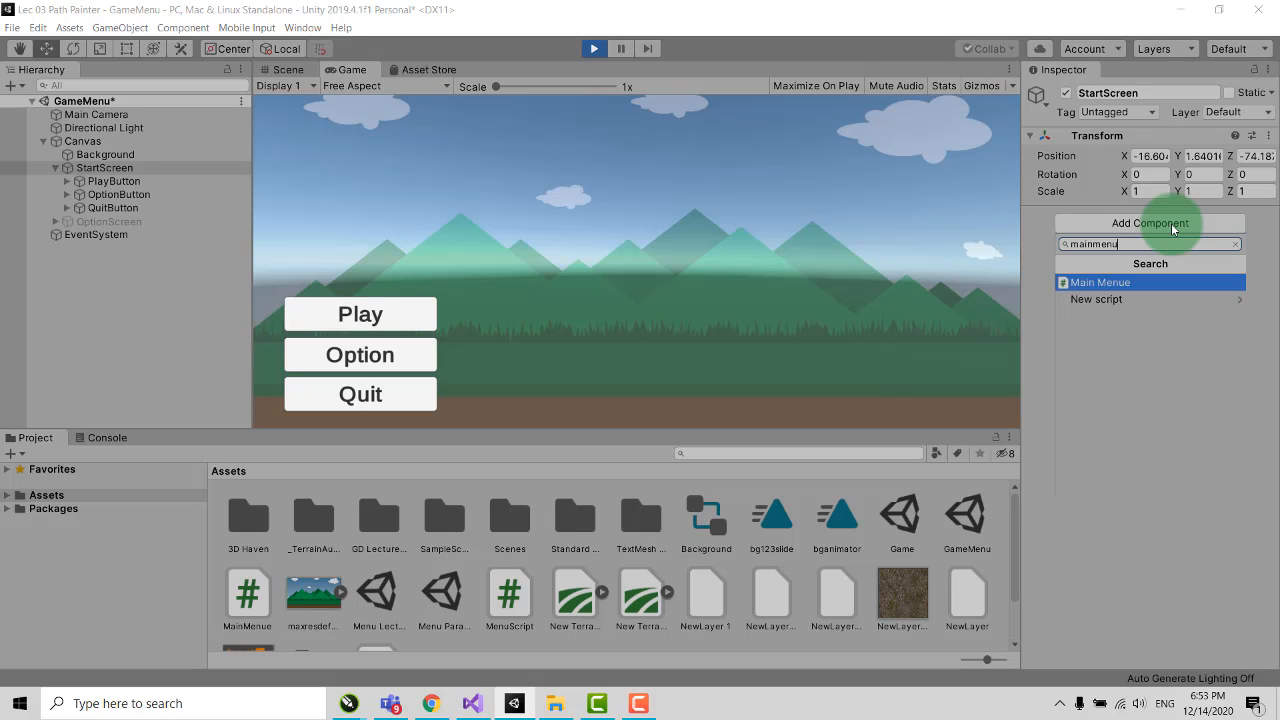
{"action": "type", "text": "script"}
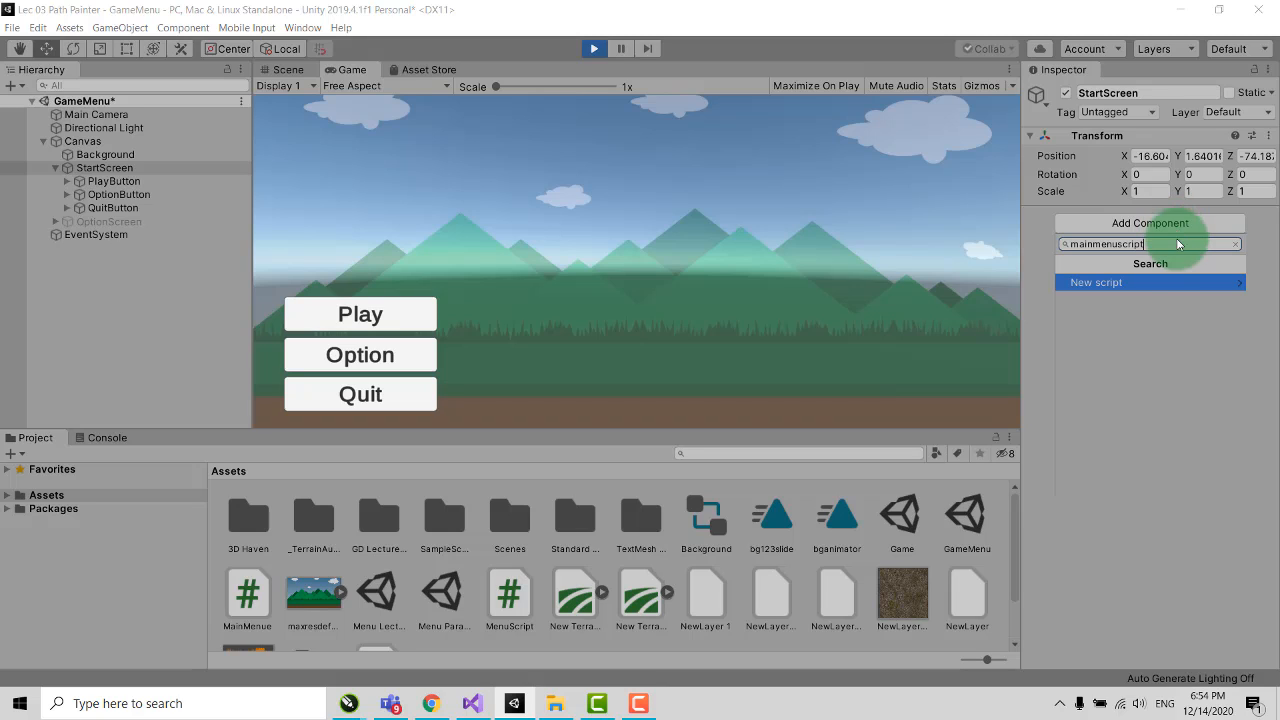
{"action": "left_click", "coordinate": [1217, 284]}
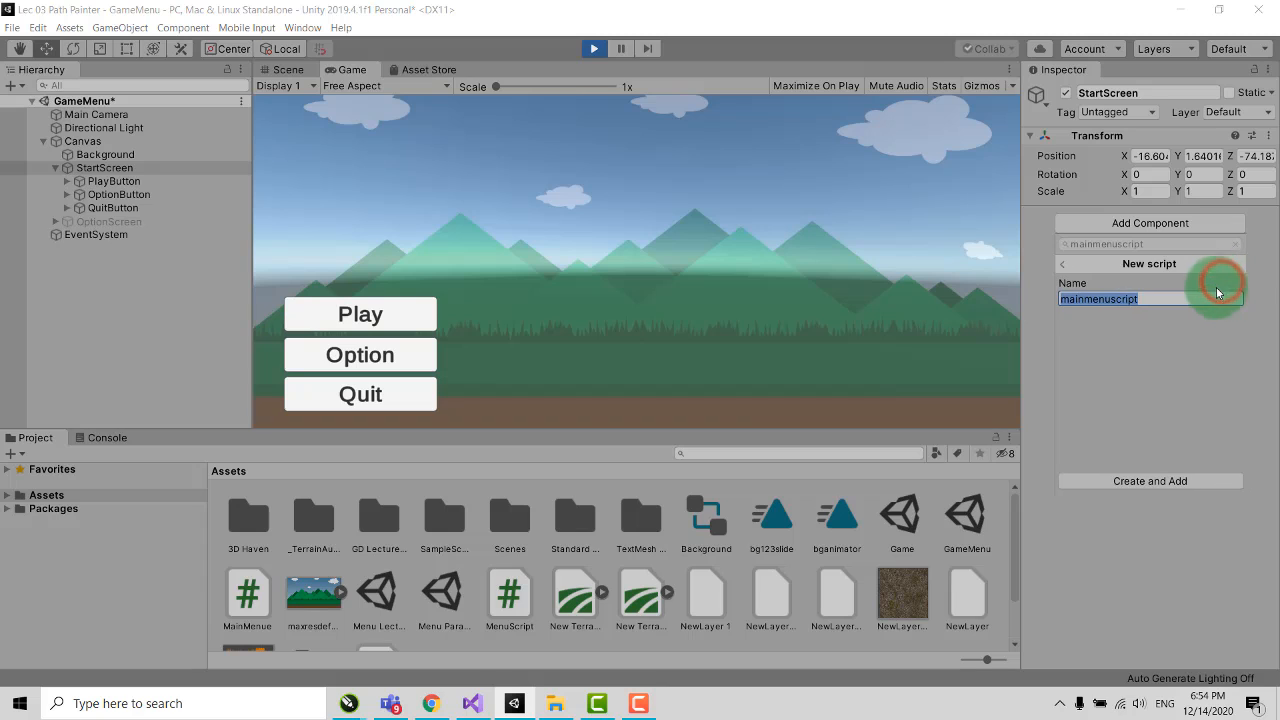
{"action": "left_click", "coordinate": [1171, 482]}
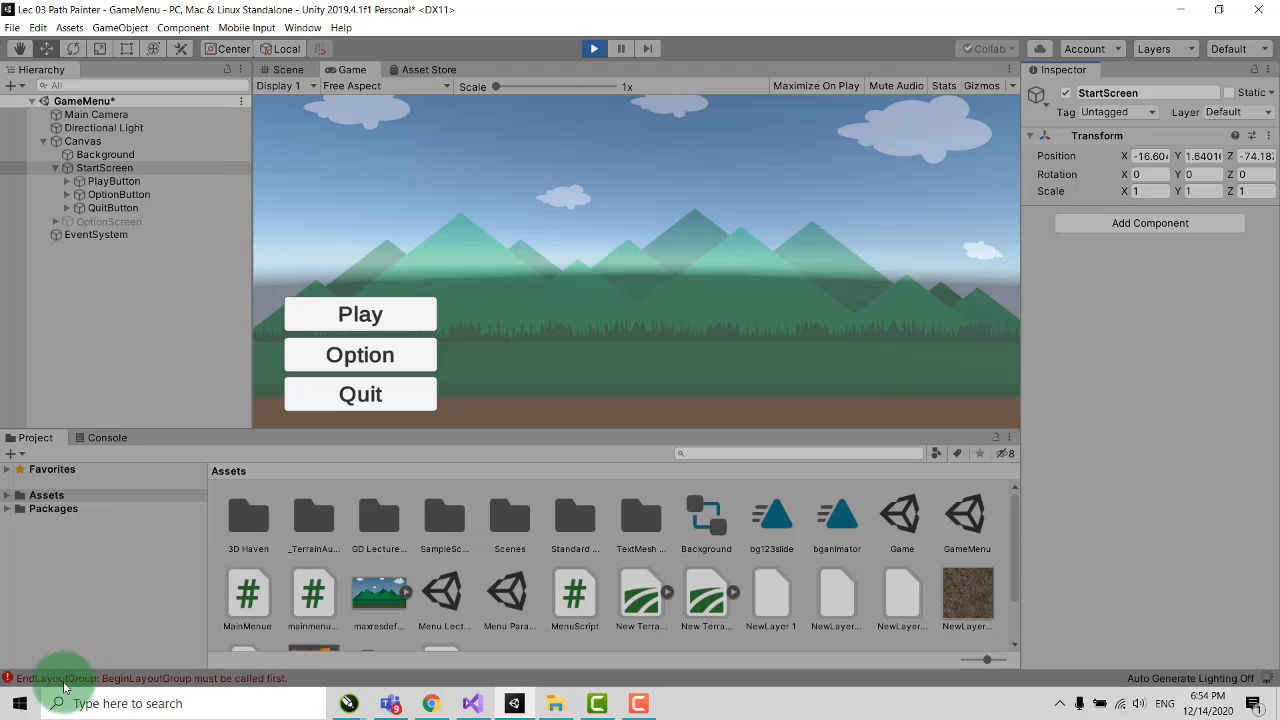
{"action": "left_click", "coordinate": [107, 437]}
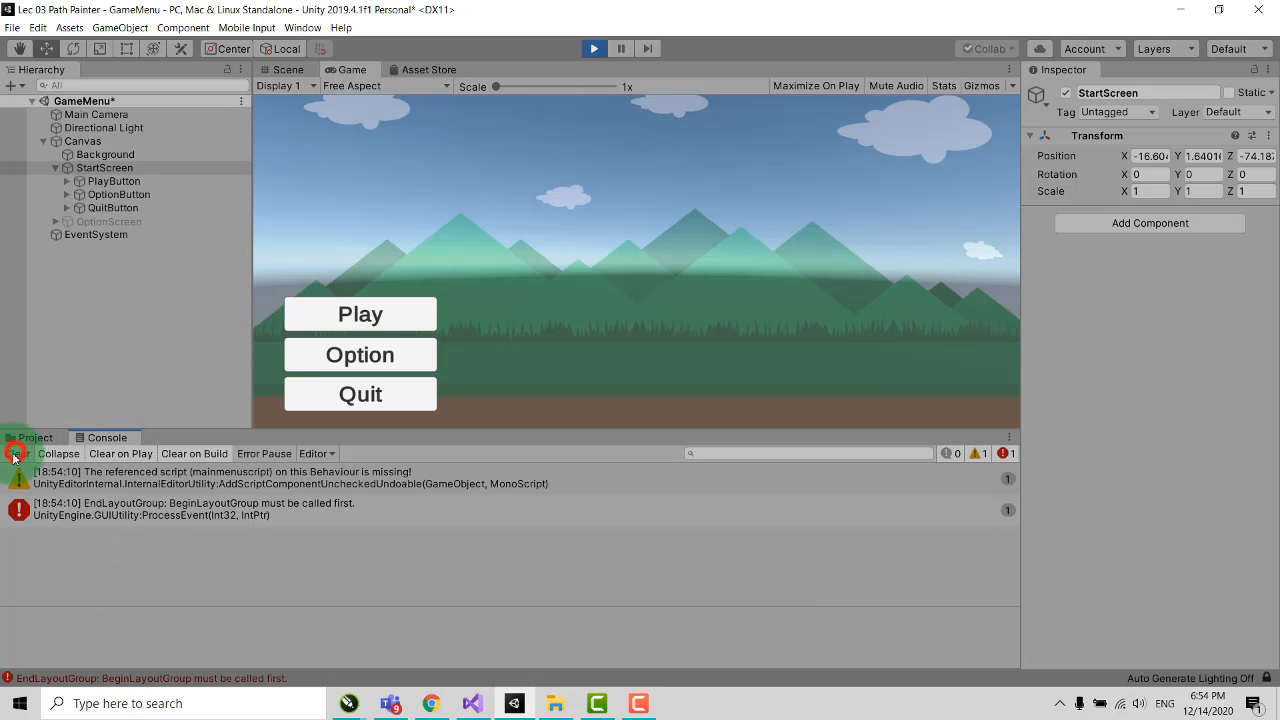
{"action": "left_click", "coordinate": [16, 454]}
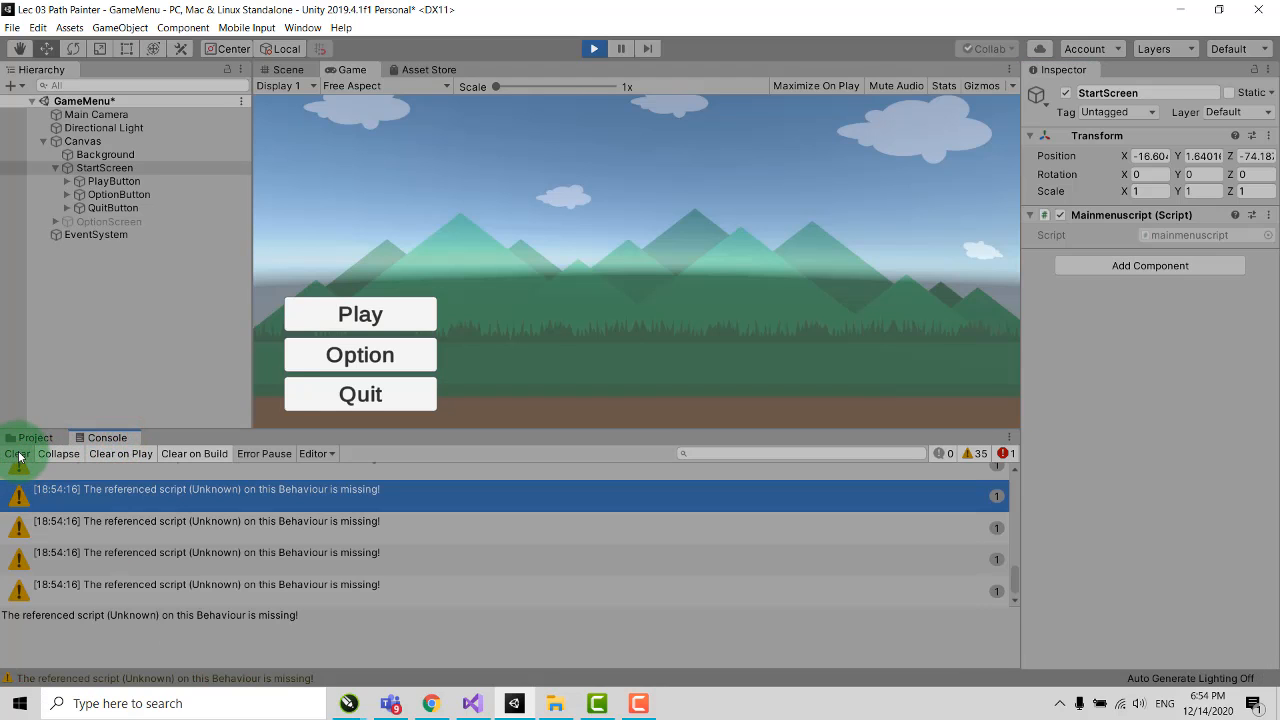
Step: Clear the console messages and open the mainmenuscript asset for editing in the code editor
{"action": "left_click", "coordinate": [18, 454]}
{"action": "left_click", "coordinate": [35, 437]}
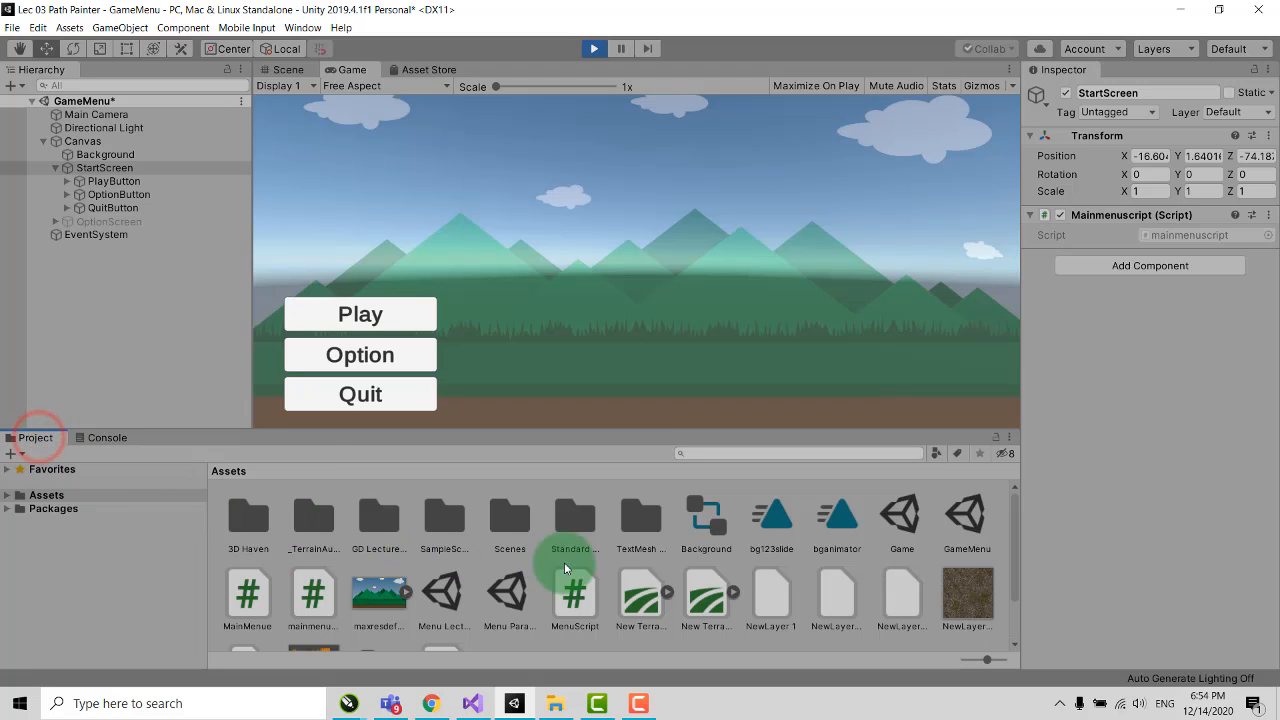
{"action": "scroll", "coordinate": [680, 548], "scroll_direction": "down", "scroll_amount": 2}
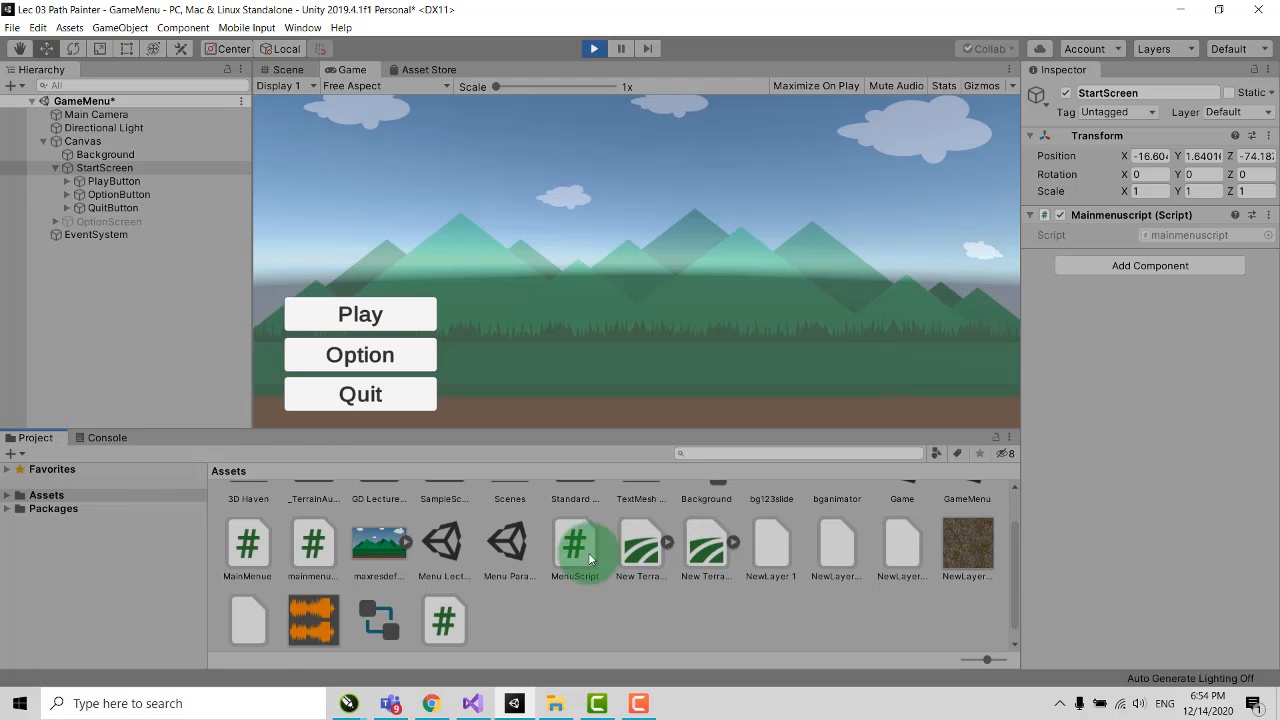
{"action": "scroll", "coordinate": [529, 619], "scroll_direction": "up", "scroll_amount": 2}
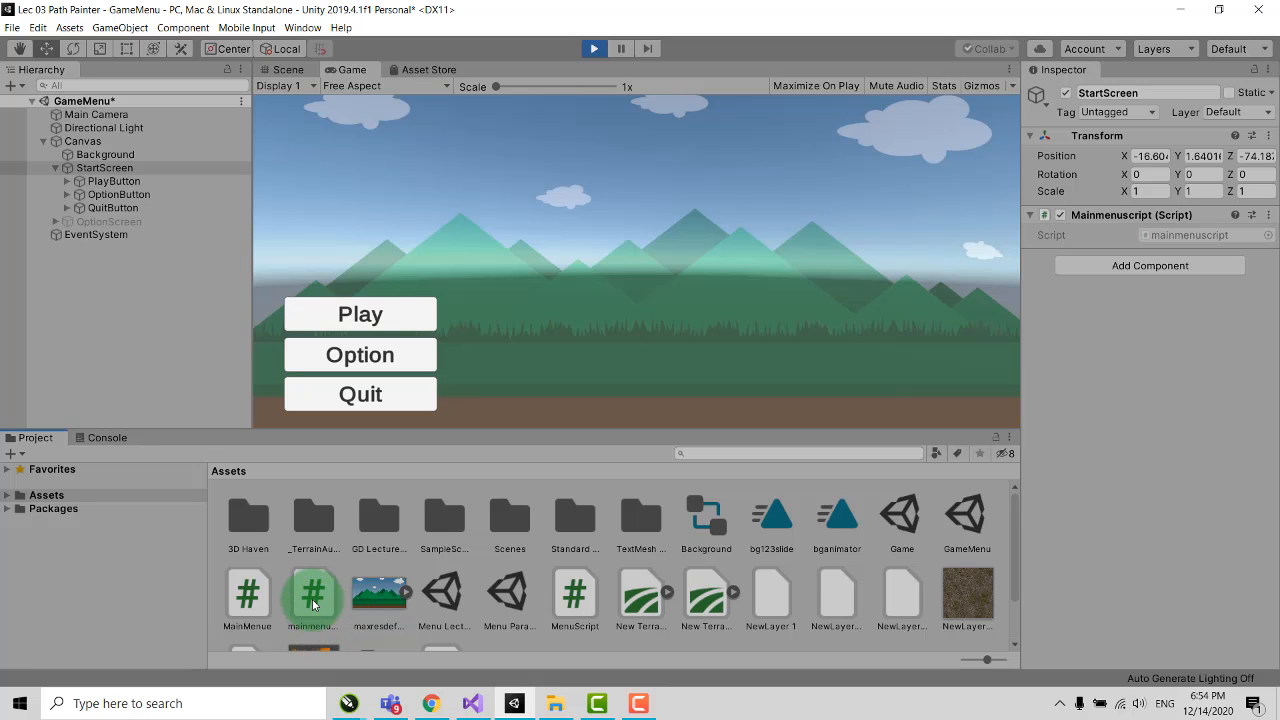
{"action": "double_click", "coordinate": [313, 600]}
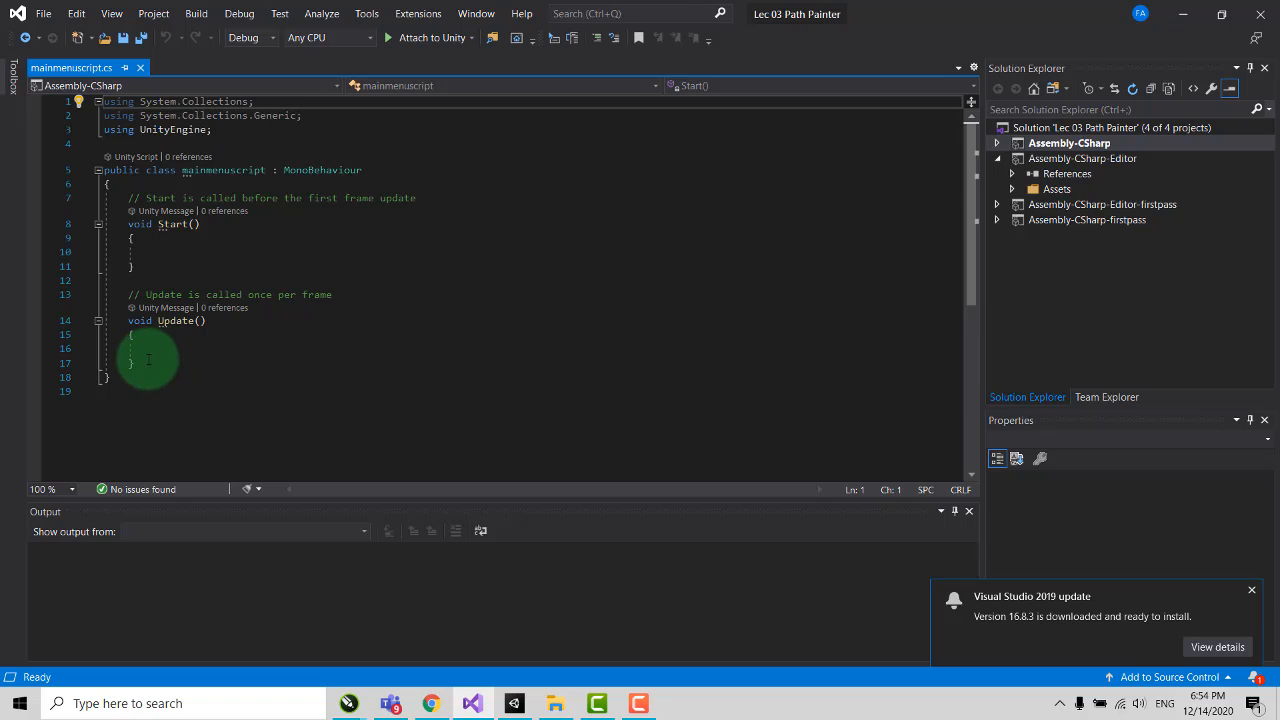
{"action": "left_click_drag", "start_coordinate": [137, 364], "coordinate": [132, 240]}
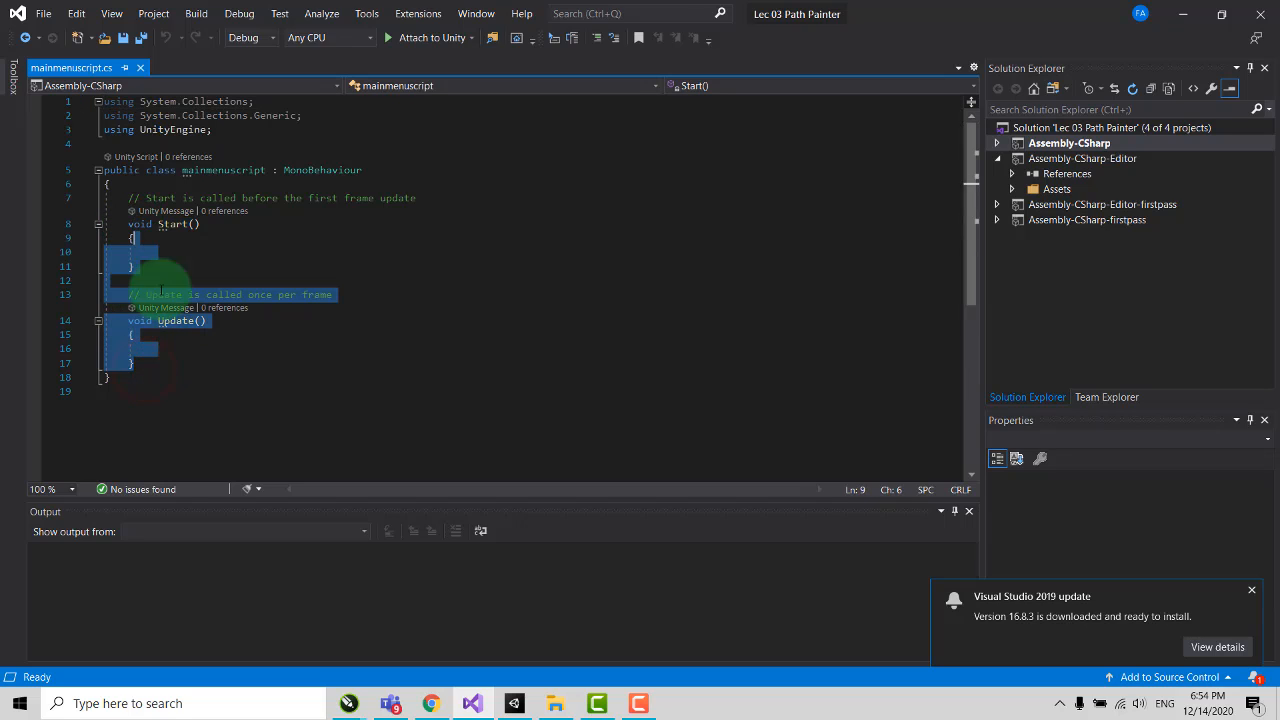
{"action": "left_click", "coordinate": [171, 377]}
{"action": "left_click_drag", "start_coordinate": [146, 343], "coordinate": [128, 200]}
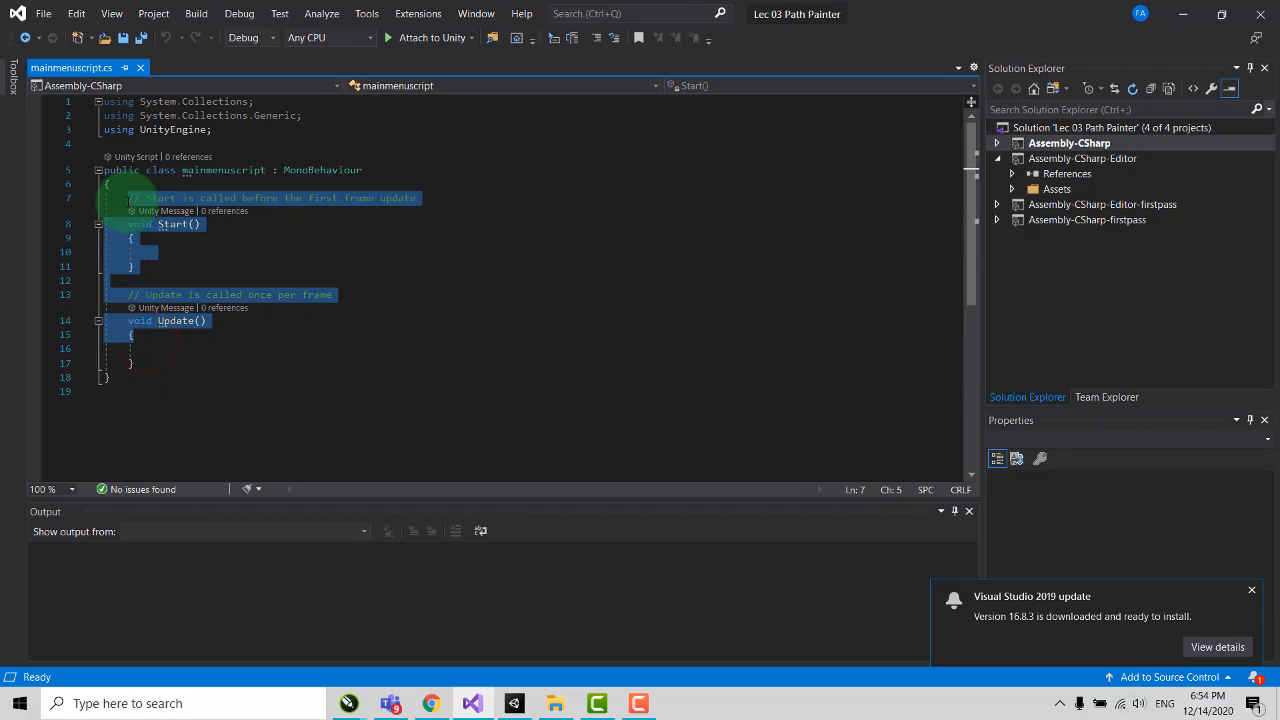
{"action": "key", "text": "Delete"}
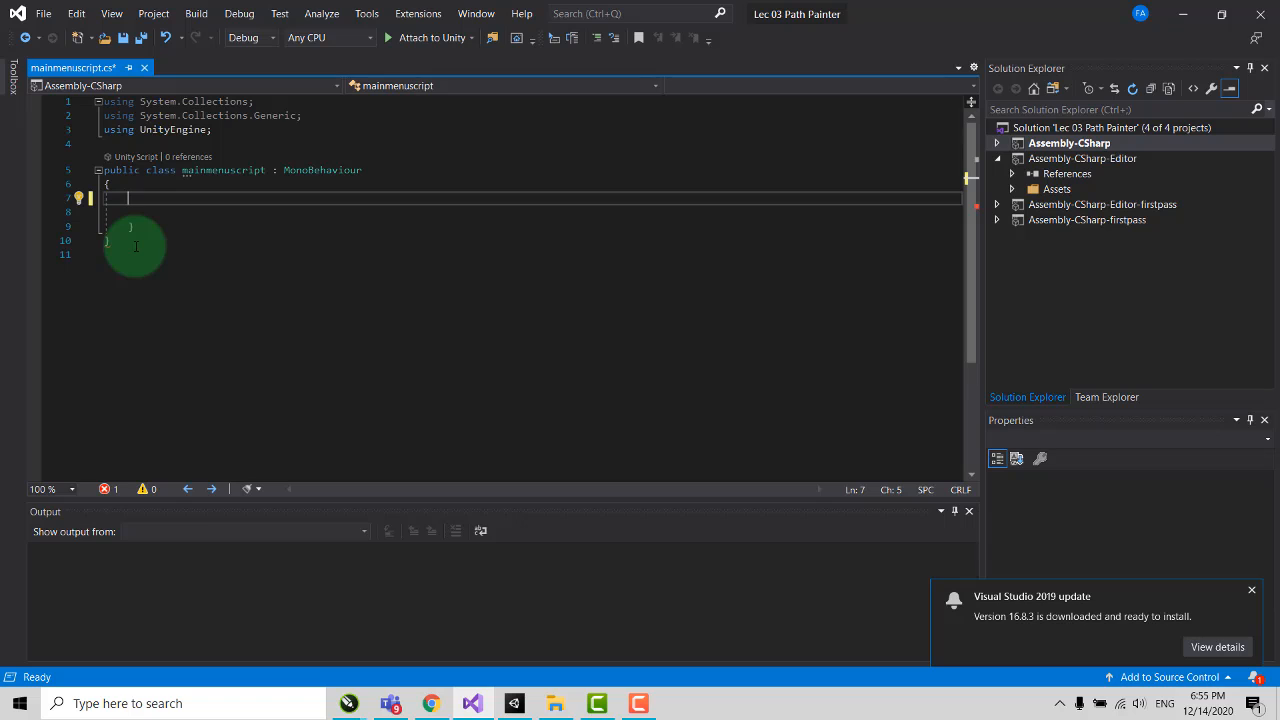
{"action": "type", "text": "using System.Collections; using System.Collections.Generic; using UnityEngine; using UnityEngine.SceneManagement;  public class MainMenue : MonoBehaviour {     public void PlayGame()     {         SceneManager.LoadScene(SceneManager.GetActiveScene().buildIndex + 1);      }       public void QuitGame()      {          Debug.Log(\"Quit!\");         Application.Quit();     }  }"}
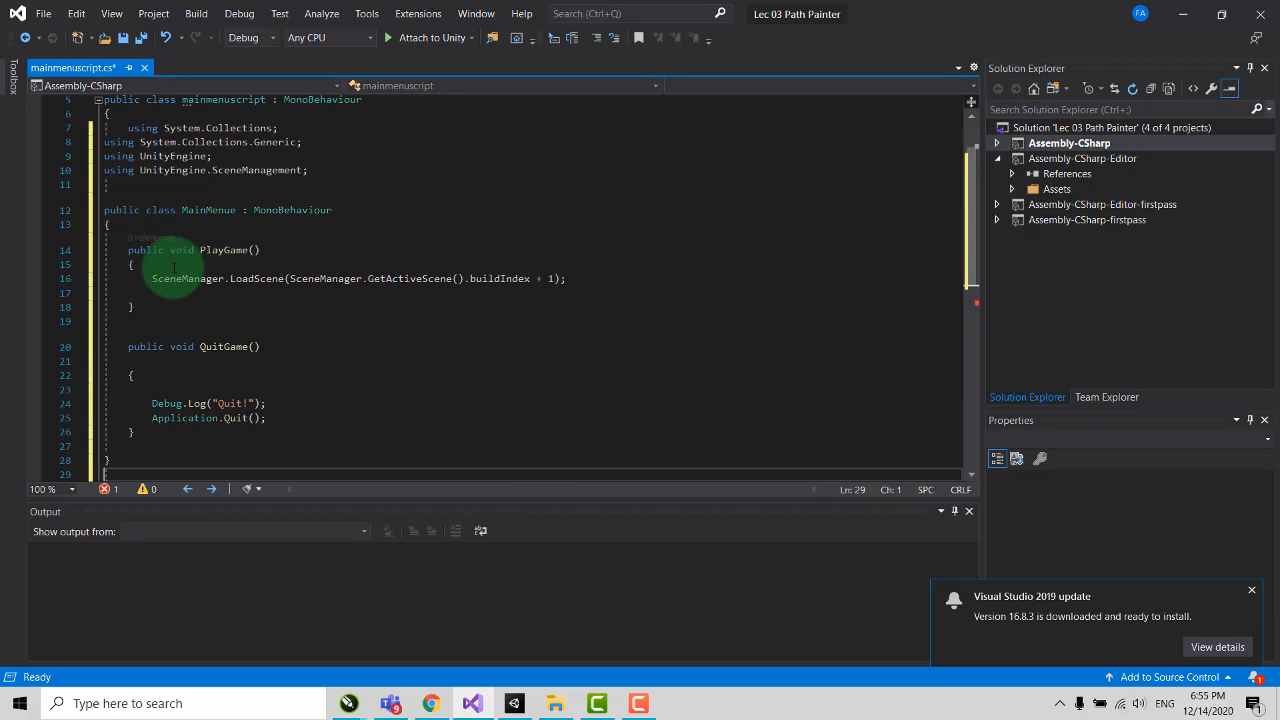
Step: Replace the whole script with a MainMenue class whose PlayGame loads the scene at buildIndex + 1 and QuitGame logs "Quit!" and quits, and save it
{"action": "key", "text": "ctrl+a"}
{"action": "type", "text": "using System.Collections; using System.Collections.Generic; using UnityEngine; using UnityEngine.SceneManagement;  public class MainMenue : MonoBehaviour {     public void PlayGame()     {         SceneManager.LoadScene(SceneManager.GetActiveScene().buildIndex + 1);      }      public void QuitGame()      {          Debug.Log(\"Quit!\");         Application.Quit();     }  }"}
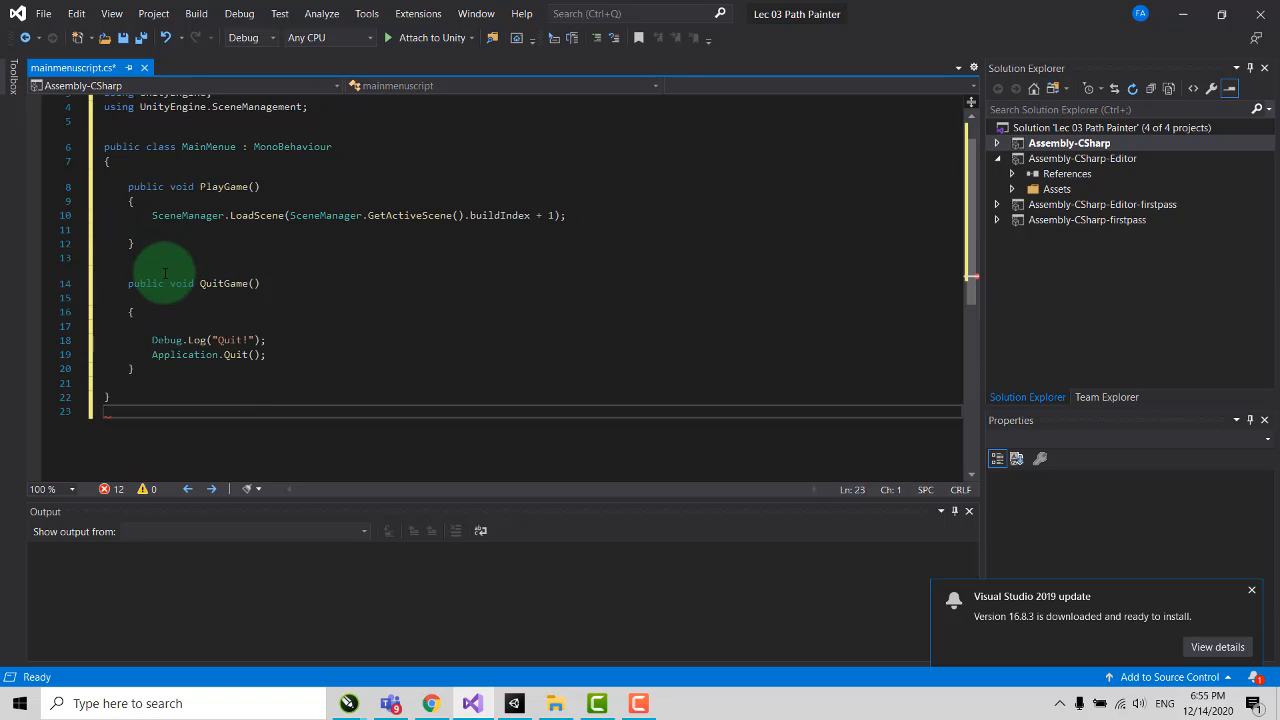
{"action": "scroll", "coordinate": [229, 377], "scroll_direction": "up", "scroll_amount": 1}
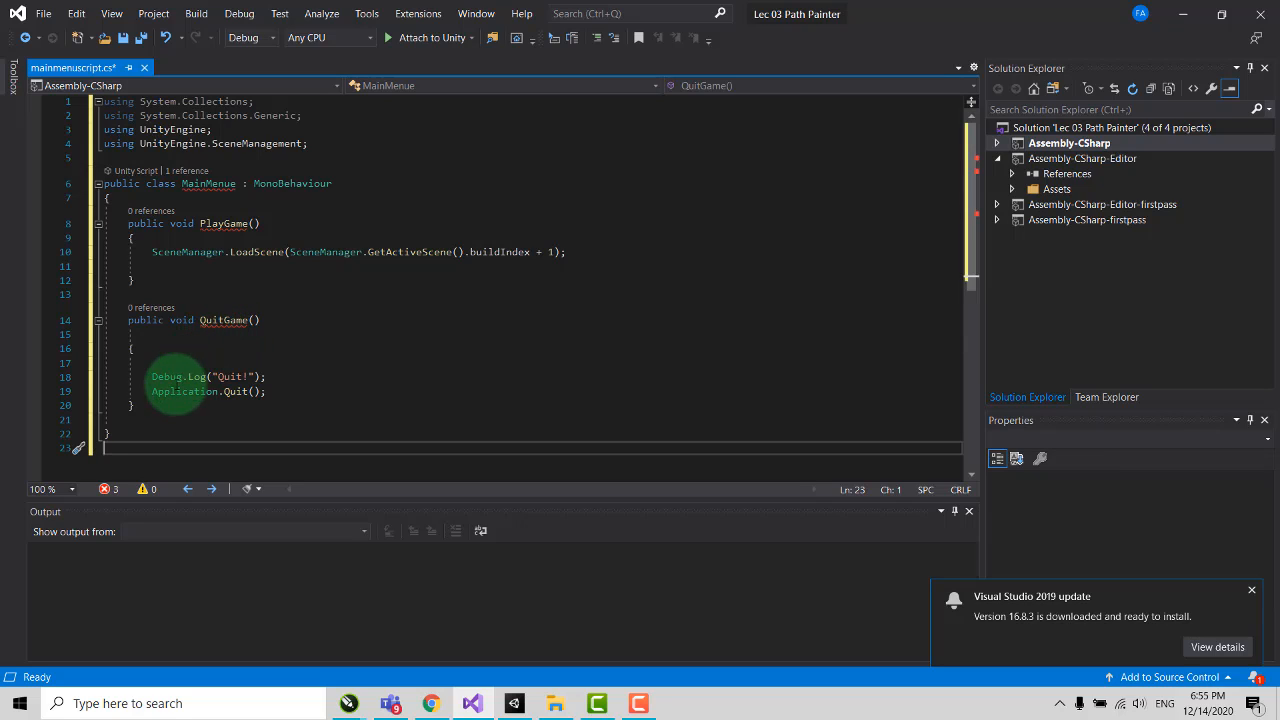
{"action": "mouse_move", "coordinate": [243, 397]}
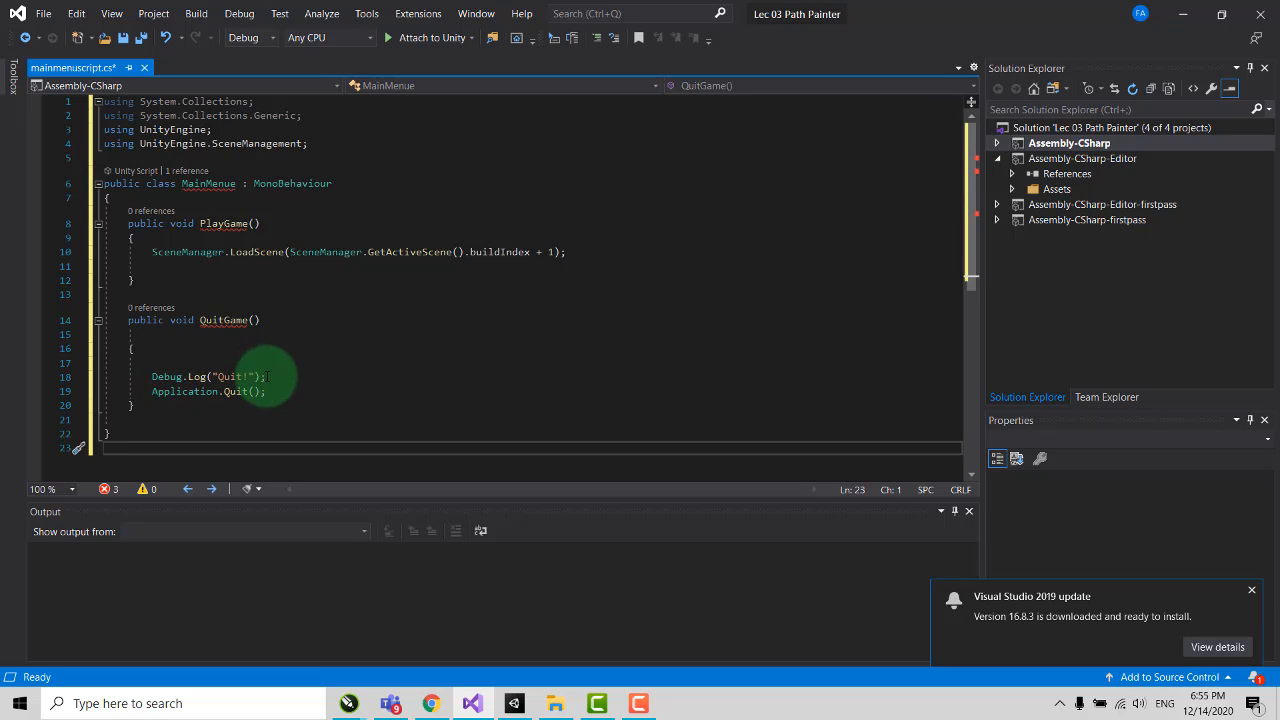
{"action": "mouse_move", "coordinate": [220, 376]}
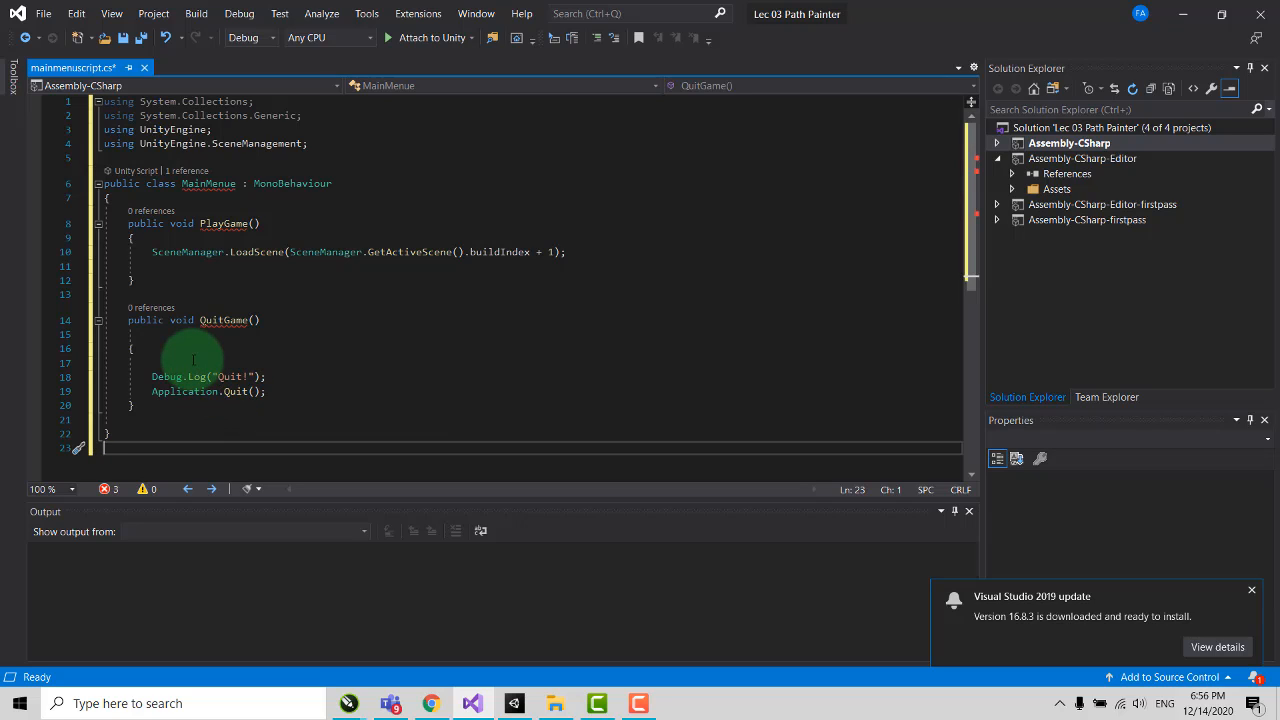
{"action": "key", "text": "ctrl+s"}
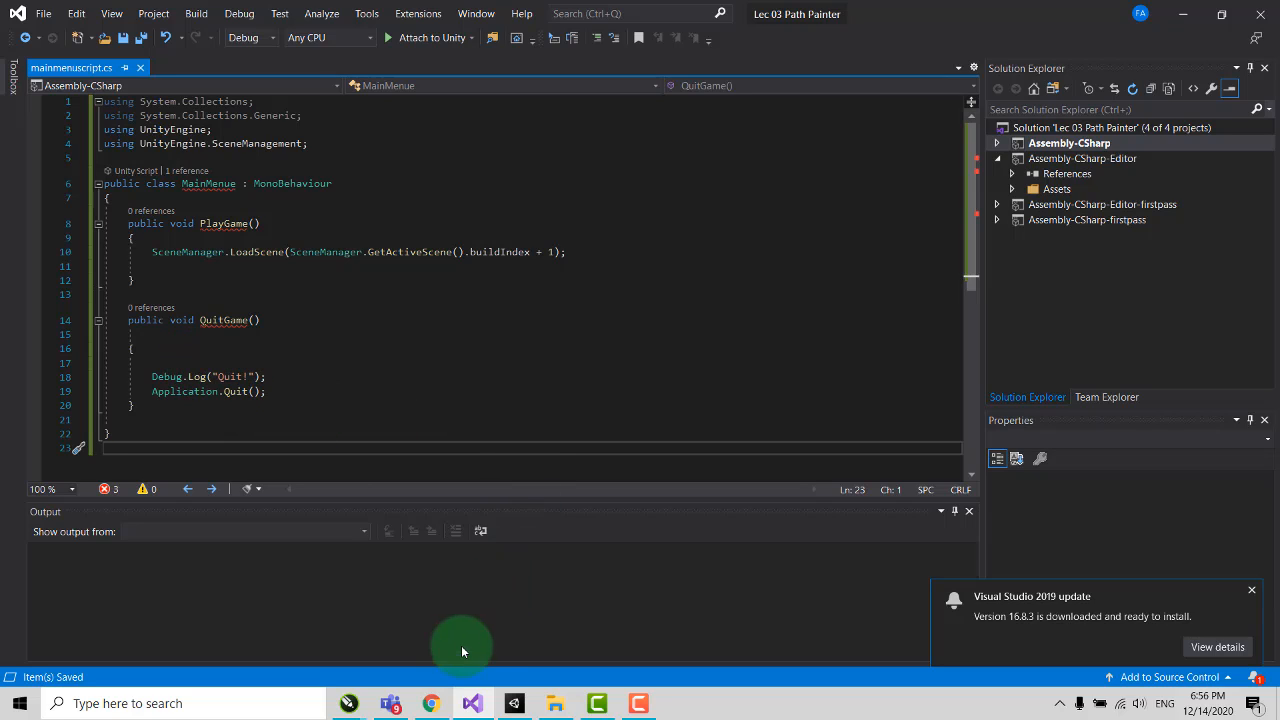
Step: Switch to Unity and replace GD Lecture Menu/Menu in the build's scene list with GameMenu, ordered before Game
{"action": "left_click", "coordinate": [514, 705]}
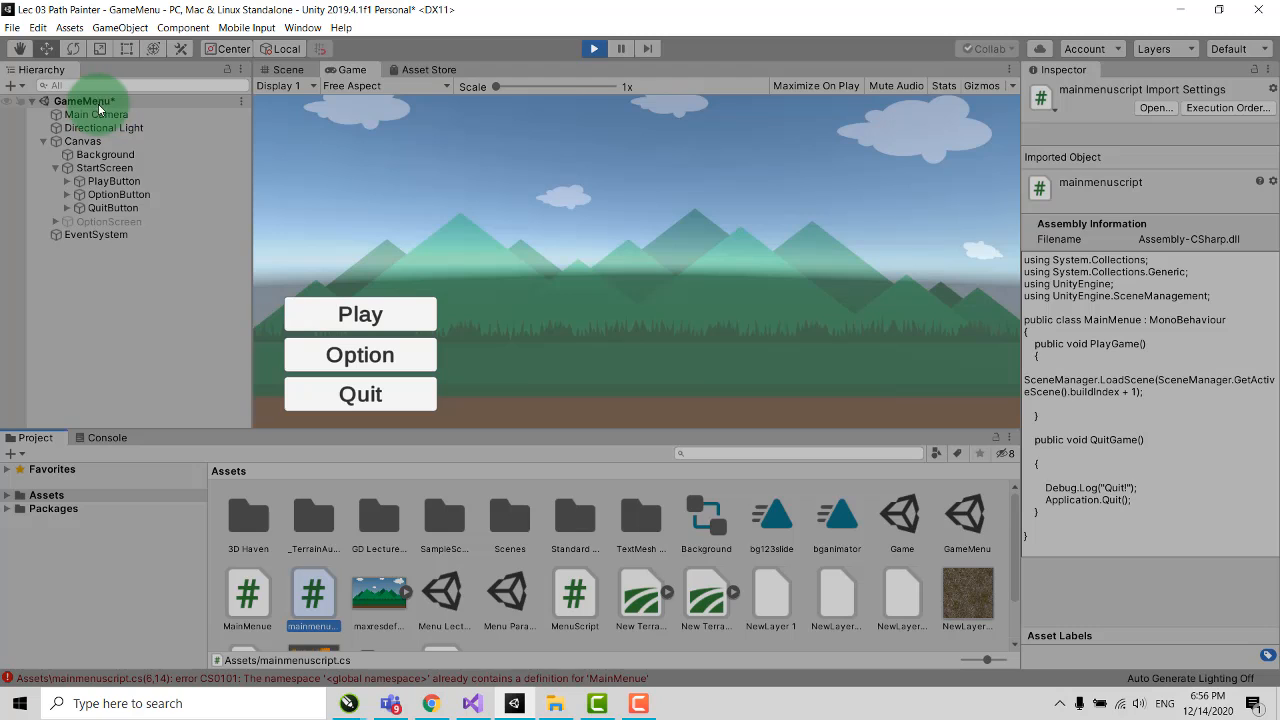
{"action": "left_click", "coordinate": [12, 27]}
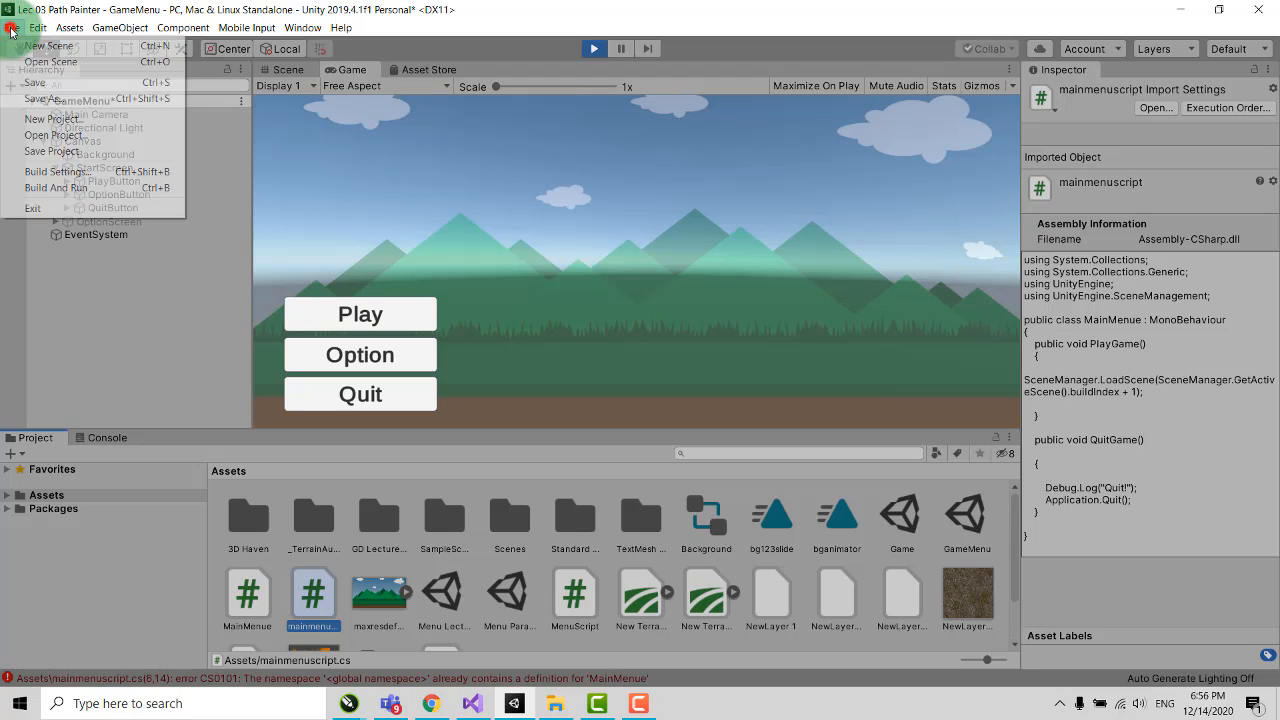
{"action": "left_click", "coordinate": [74, 172]}
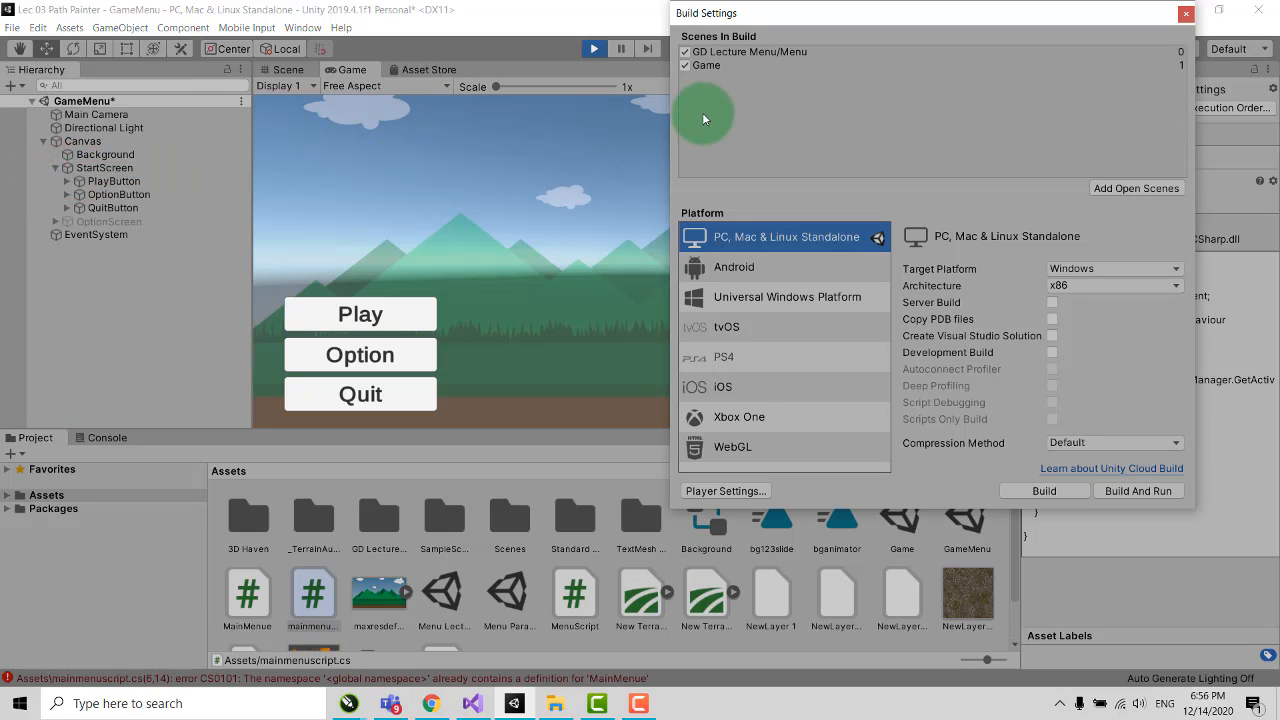
{"action": "left_click", "coordinate": [713, 53]}
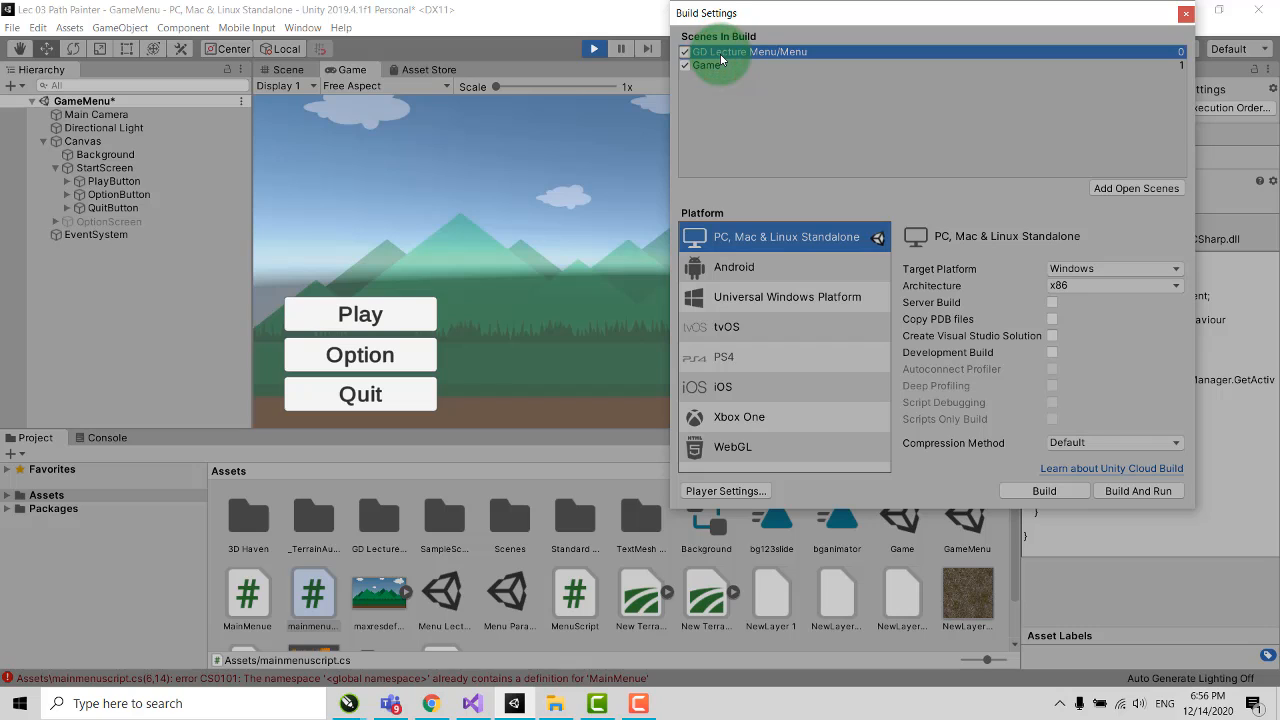
{"action": "key", "text": "Delete"}
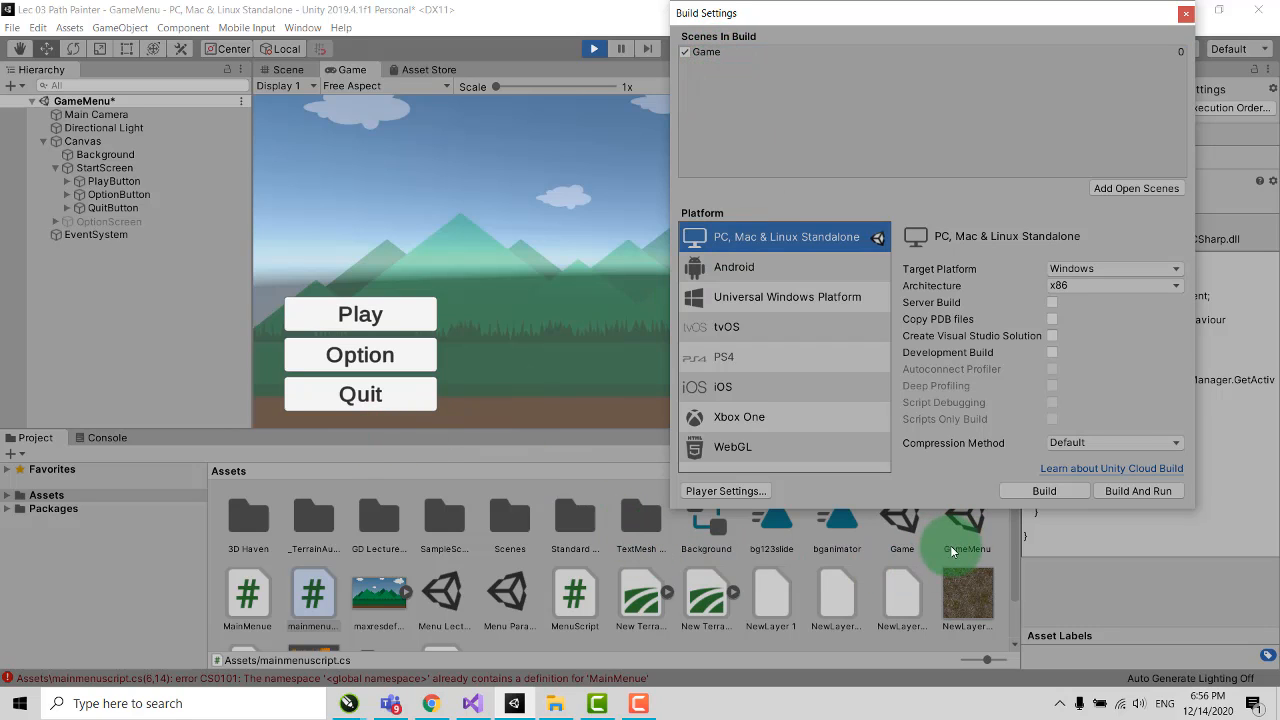
{"action": "left_click_drag", "start_coordinate": [960, 546], "coordinate": [722, 98]}
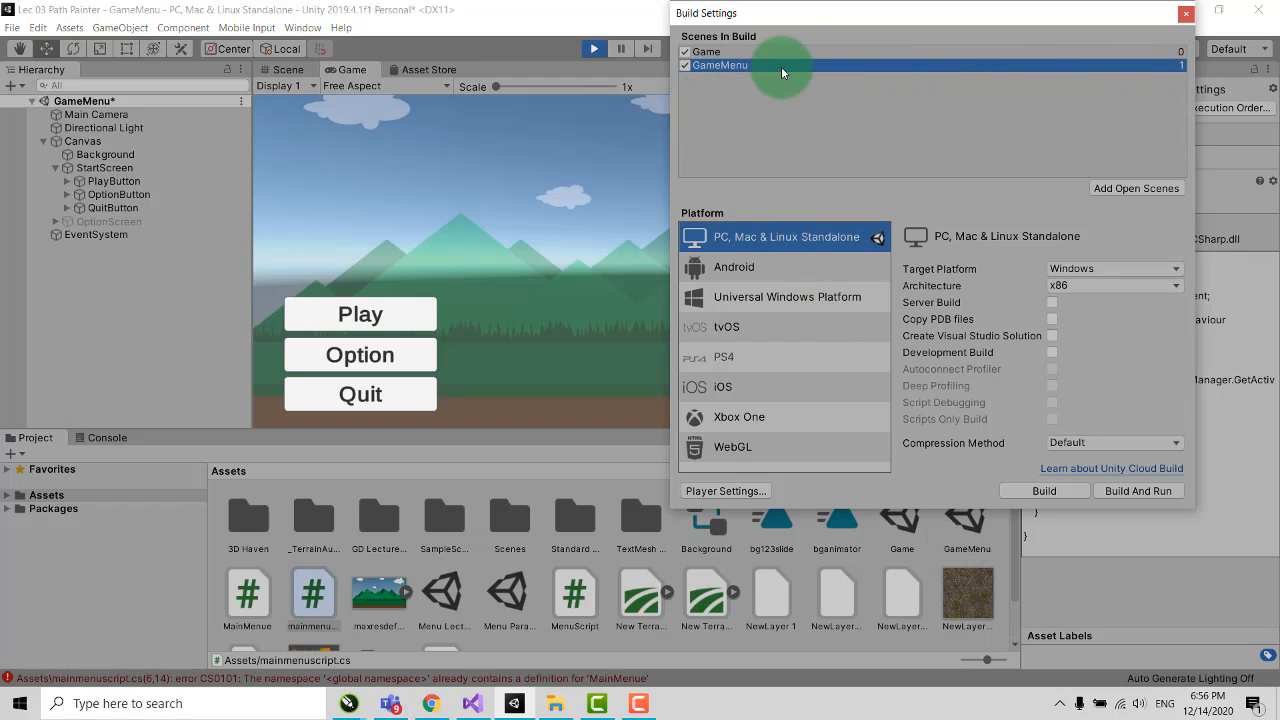
{"action": "left_click_drag", "start_coordinate": [781, 66], "coordinate": [836, 50]}
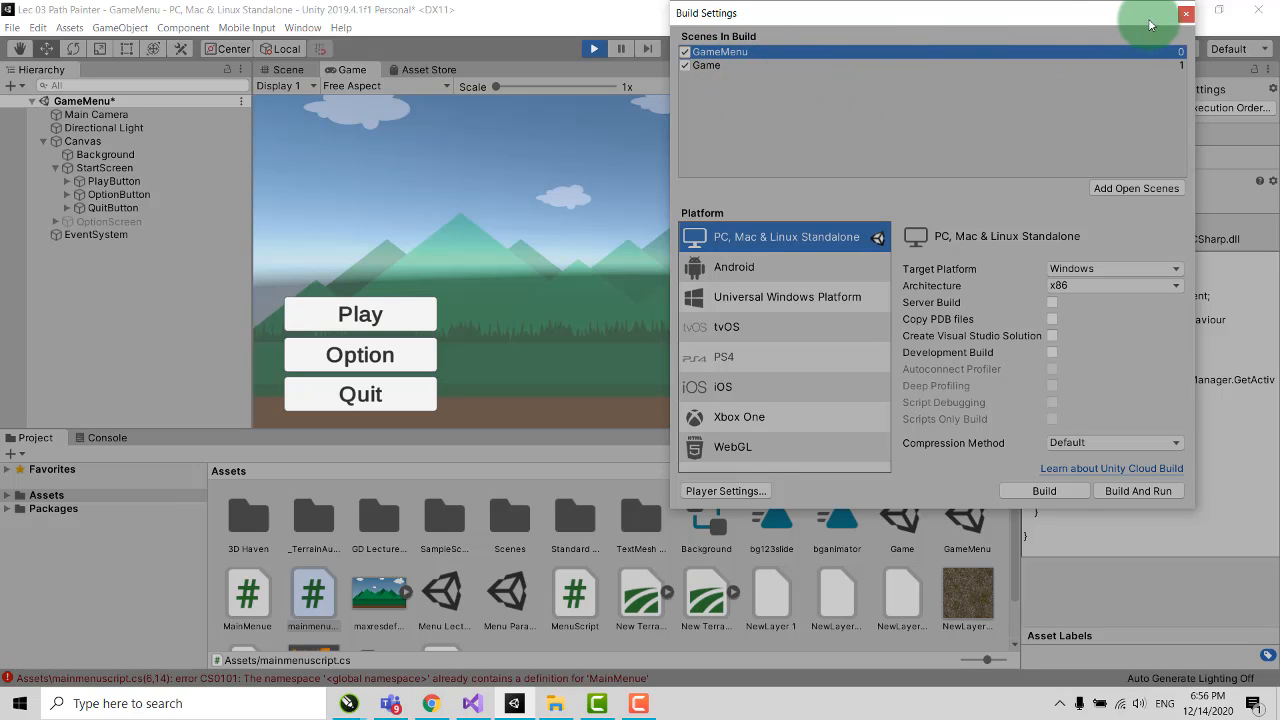
{"action": "left_click", "coordinate": [1187, 17]}
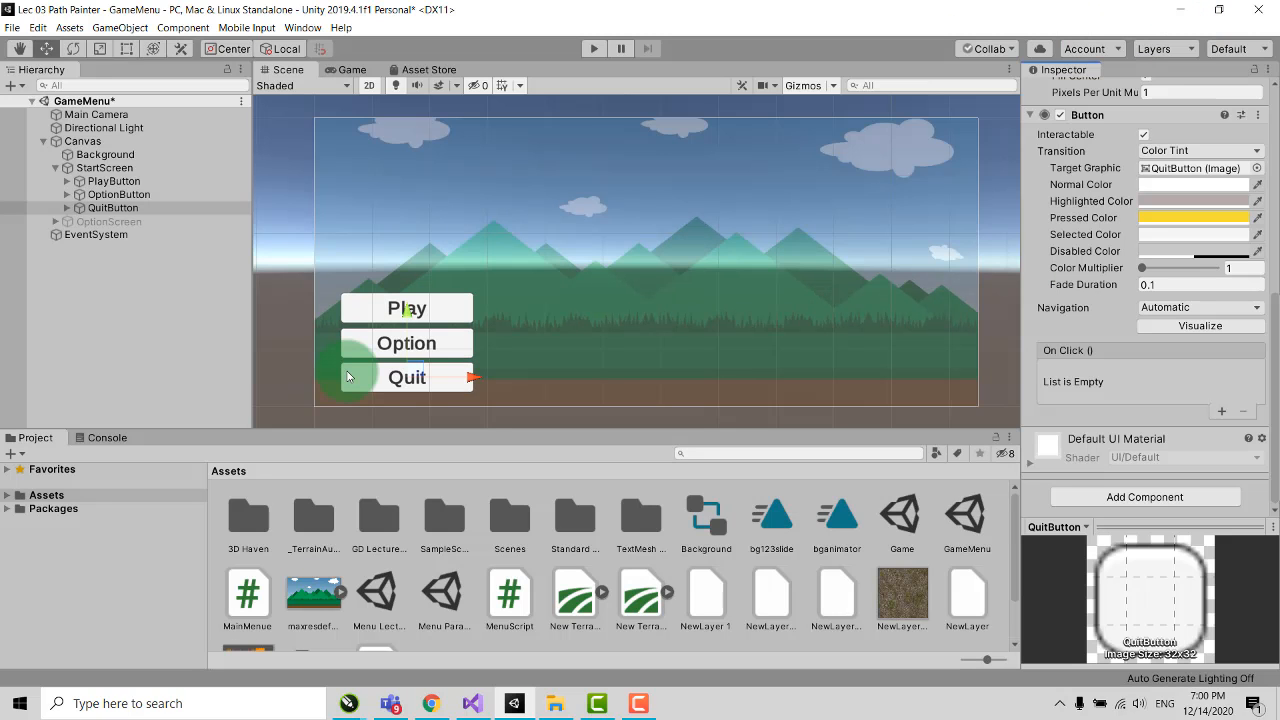
Step: Add an On Click event to PlayButton that calls MainMenue.PlayGame on StartScreen
{"action": "left_click", "coordinate": [110, 167]}
{"action": "left_click", "coordinate": [116, 182]}
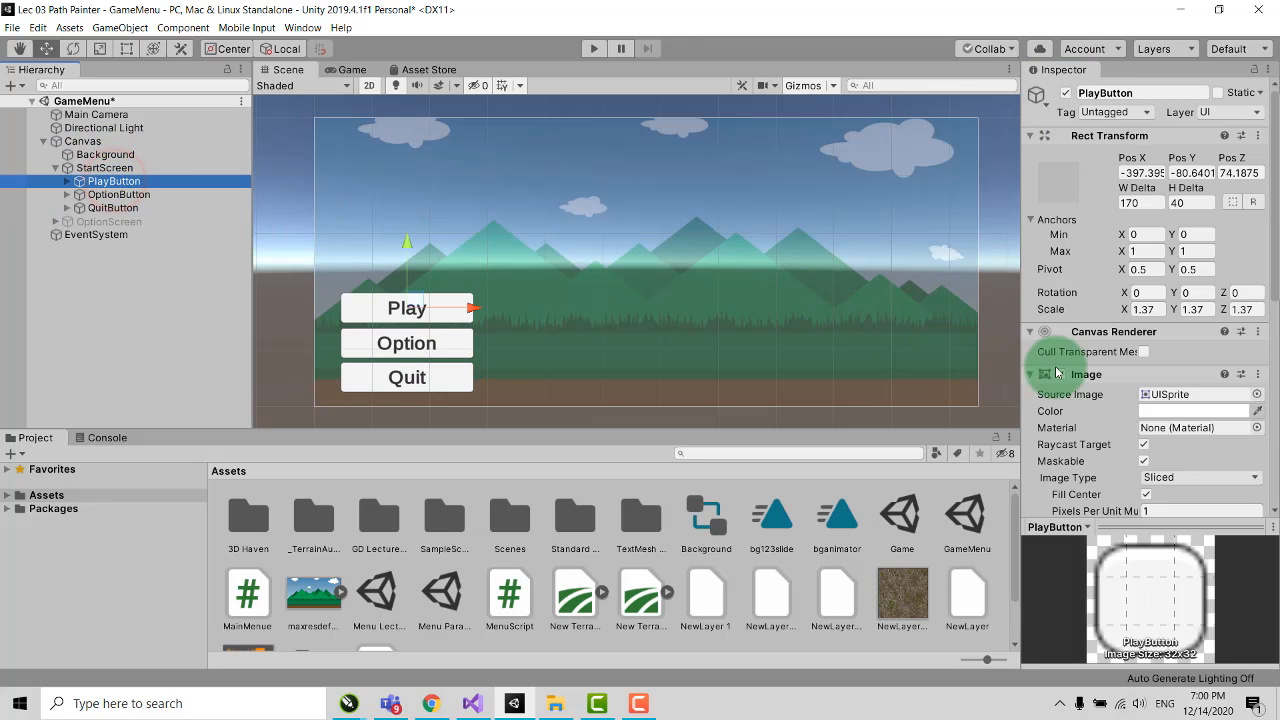
{"action": "scroll", "coordinate": [1150, 370], "scroll_direction": "down", "scroll_amount": 5}
{"action": "scroll", "coordinate": [1164, 370], "scroll_direction": "down", "scroll_amount": 3}
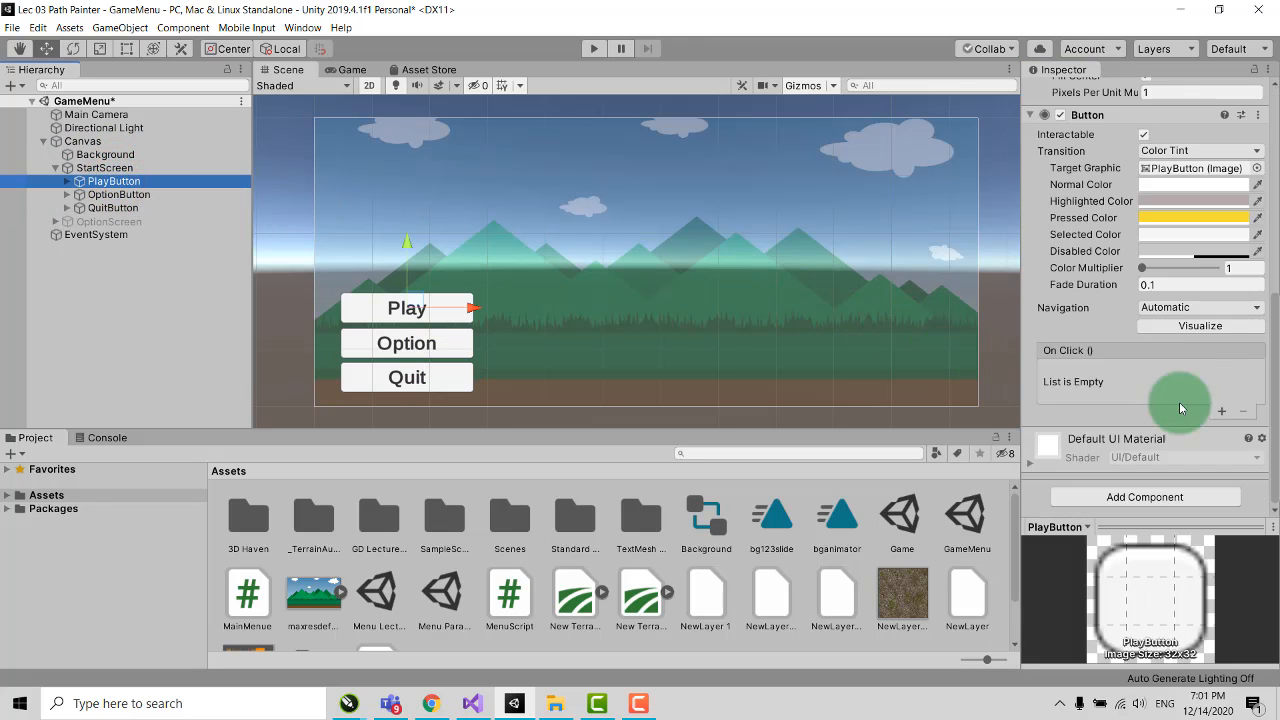
{"action": "left_click", "coordinate": [1221, 414]}
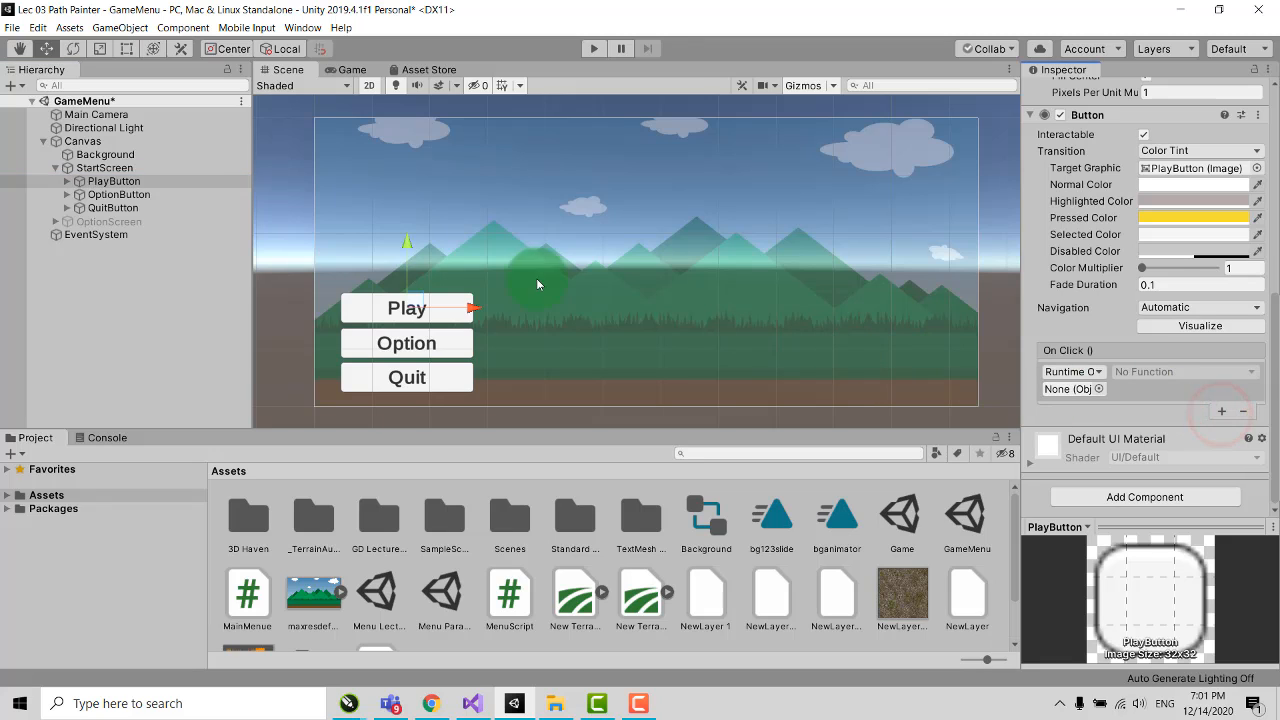
{"action": "left_click_drag", "start_coordinate": [106, 169], "coordinate": [1070, 389]}
{"action": "left_click", "coordinate": [1216, 412]}
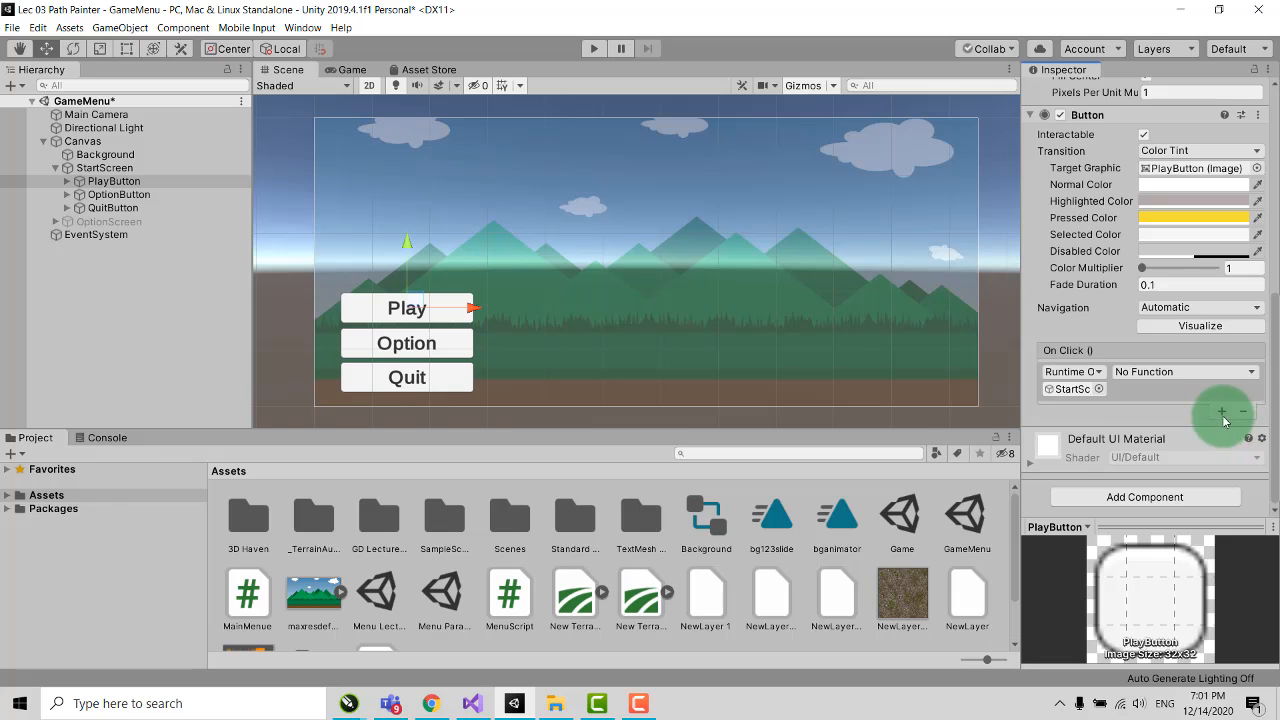
{"action": "left_click", "coordinate": [1245, 373]}
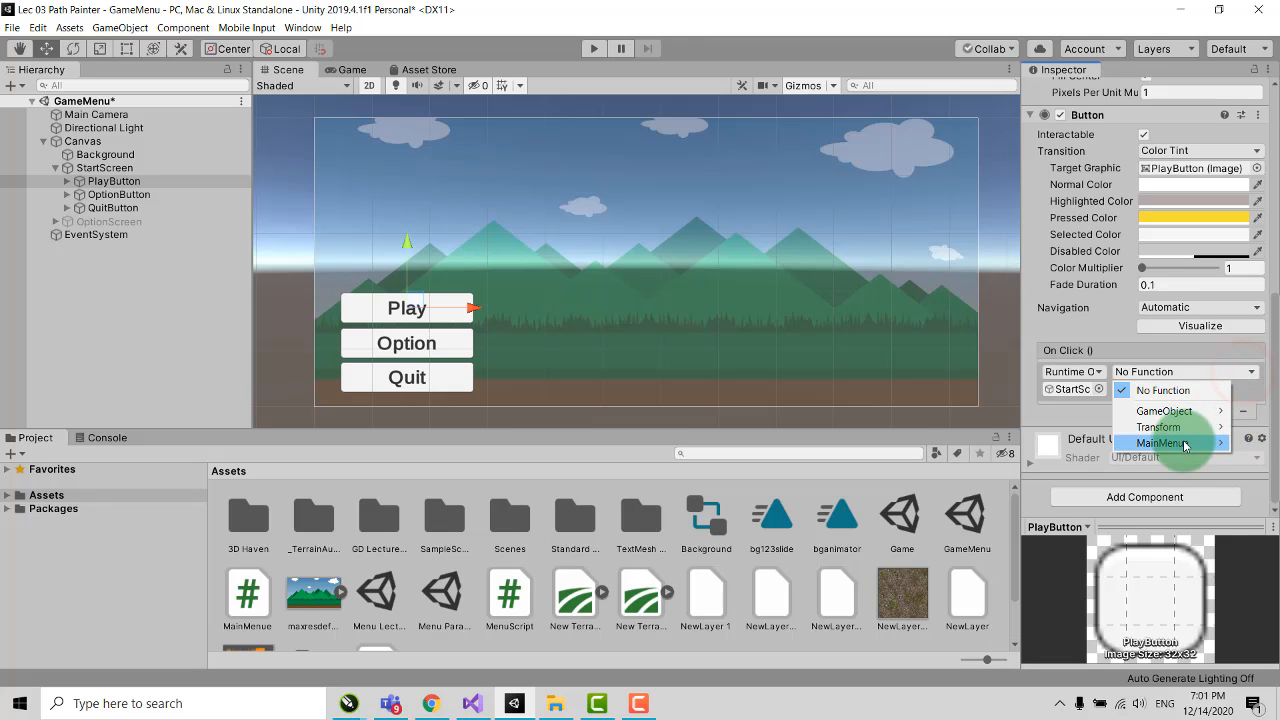
{"action": "mouse_move", "coordinate": [1165, 443]}
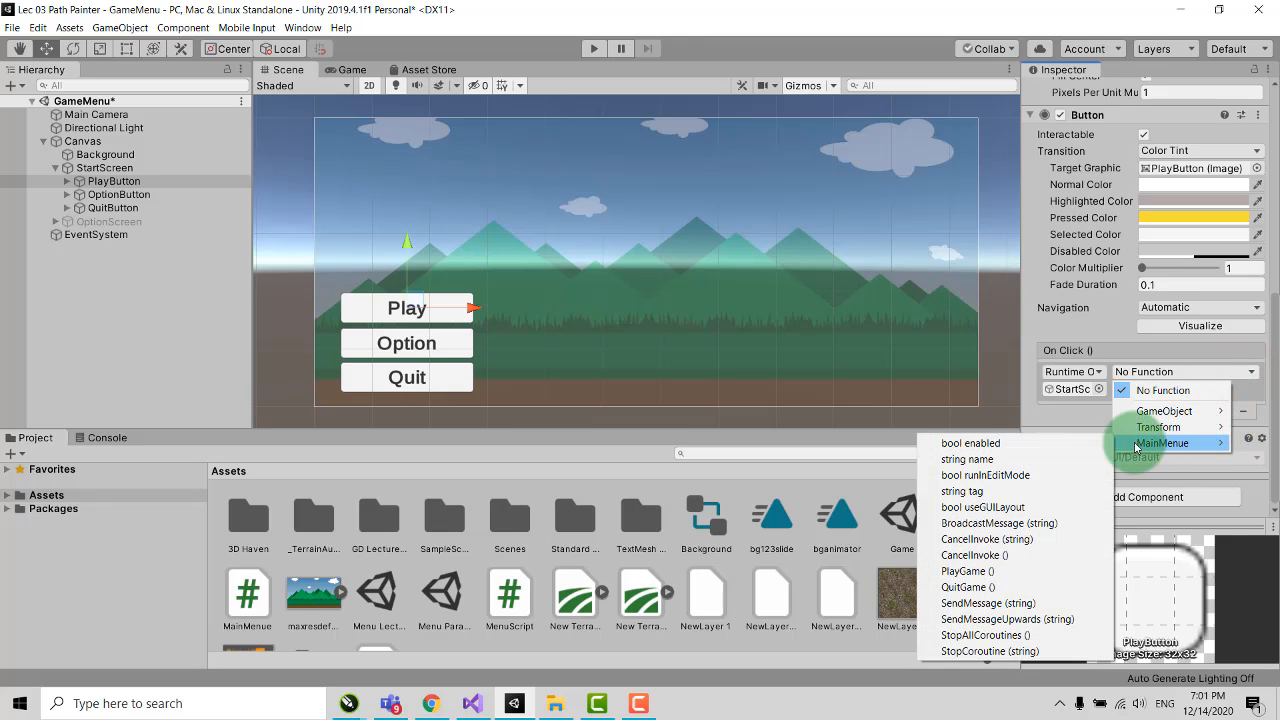
{"action": "left_click", "coordinate": [983, 574]}
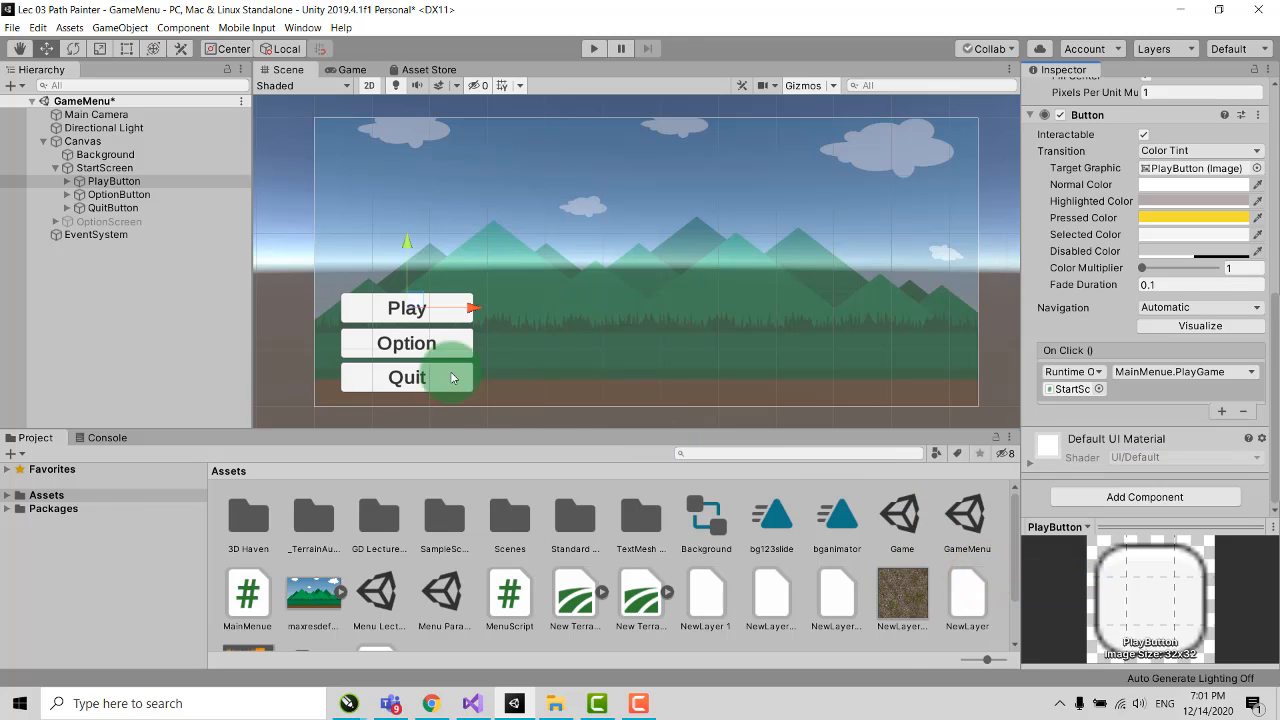
Step: Add an On Click event to QuitButton that calls MainMenue.QuitGame on StartScreen
{"action": "left_click", "coordinate": [113, 208]}
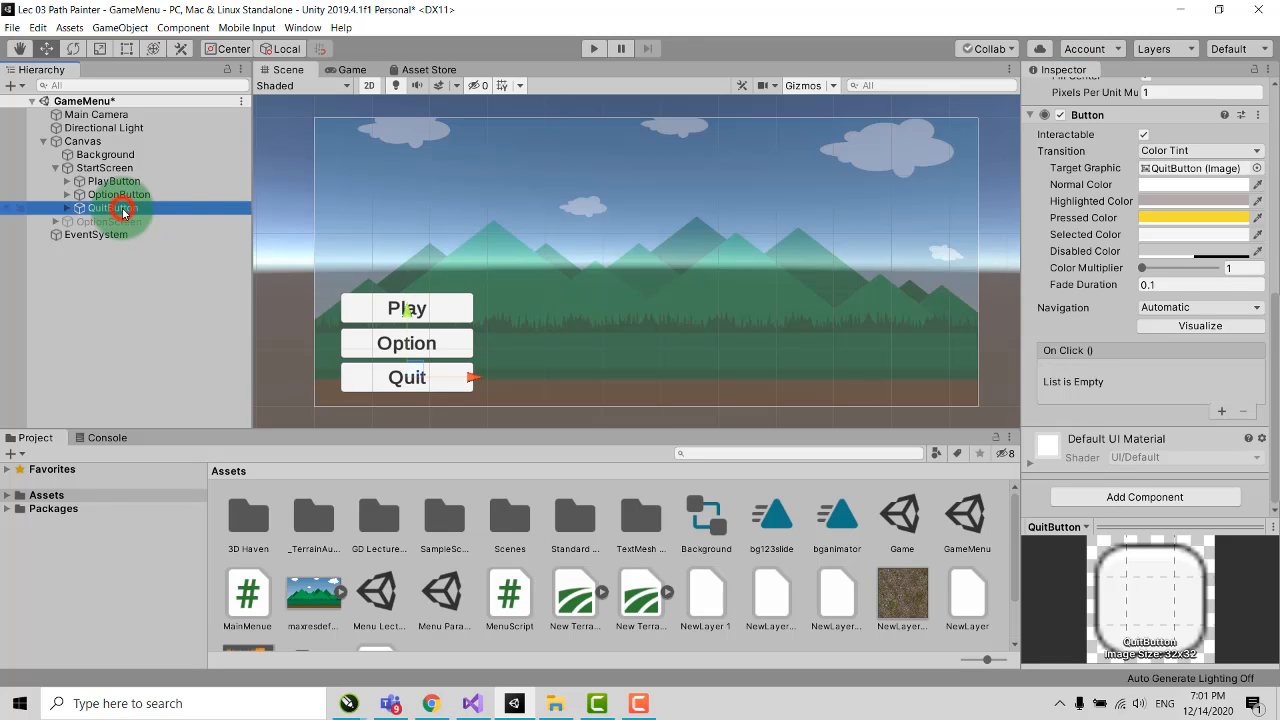
{"action": "left_click", "coordinate": [1220, 411]}
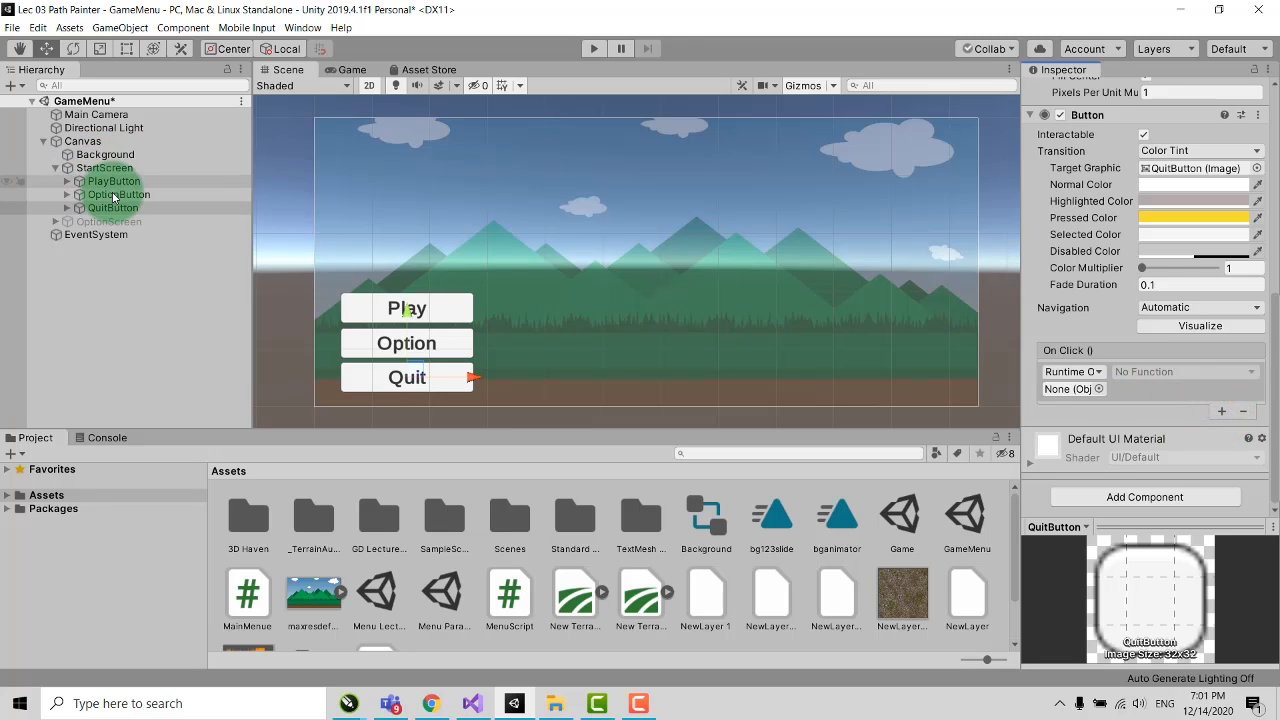
{"action": "left_click_drag", "start_coordinate": [108, 168], "coordinate": [1085, 394]}
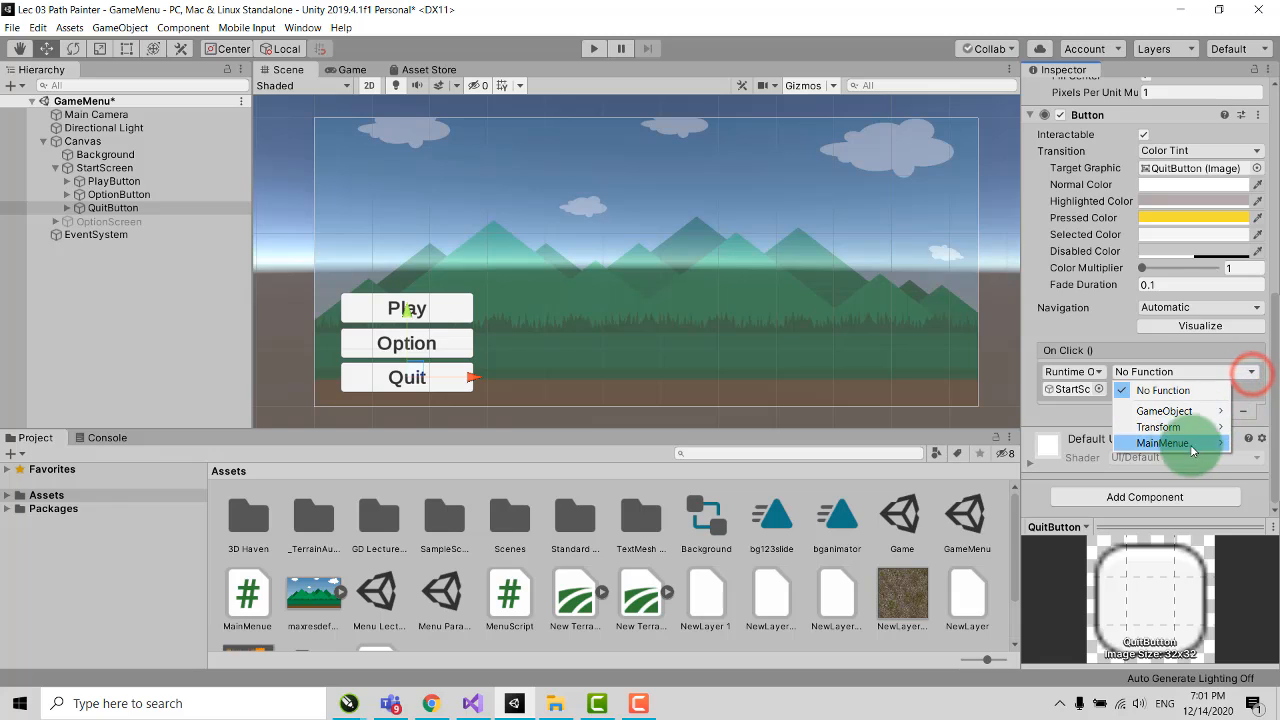
{"action": "mouse_move", "coordinate": [1160, 443]}
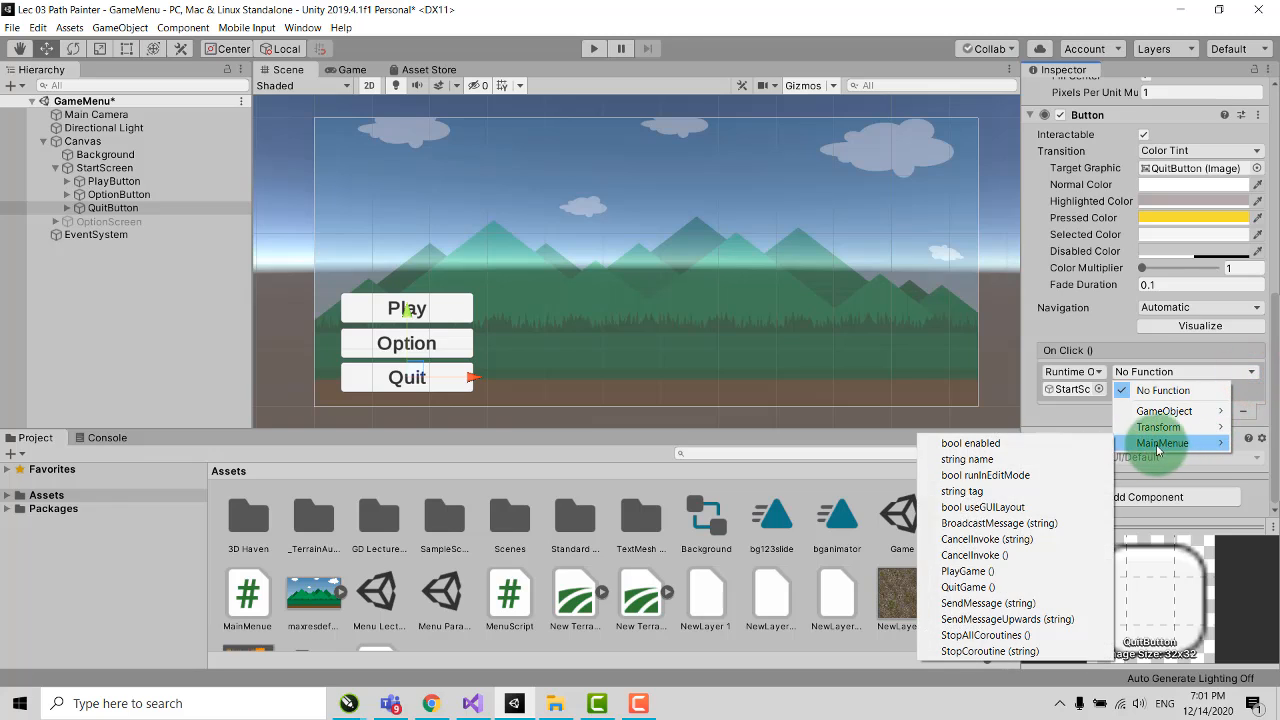
{"action": "left_click", "coordinate": [970, 587]}
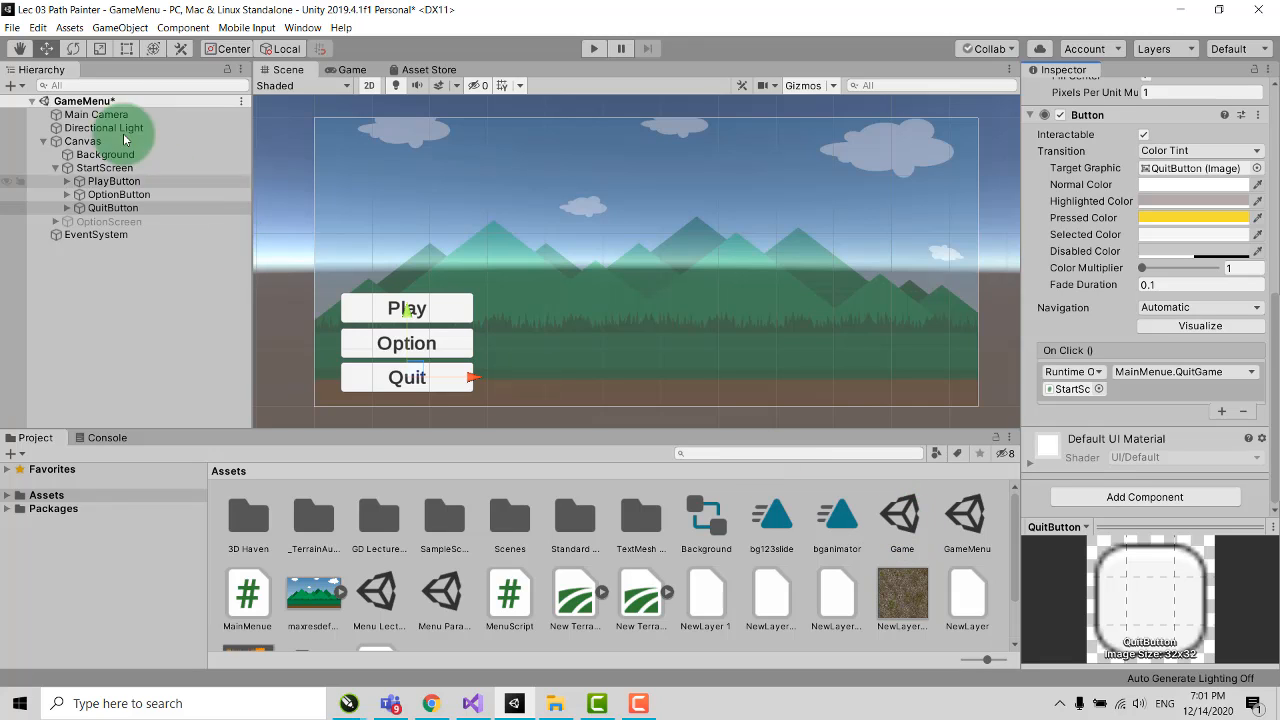
Step: Review the order of the GameMenu and Game scenes in the build settings
{"action": "left_click", "coordinate": [12, 28]}
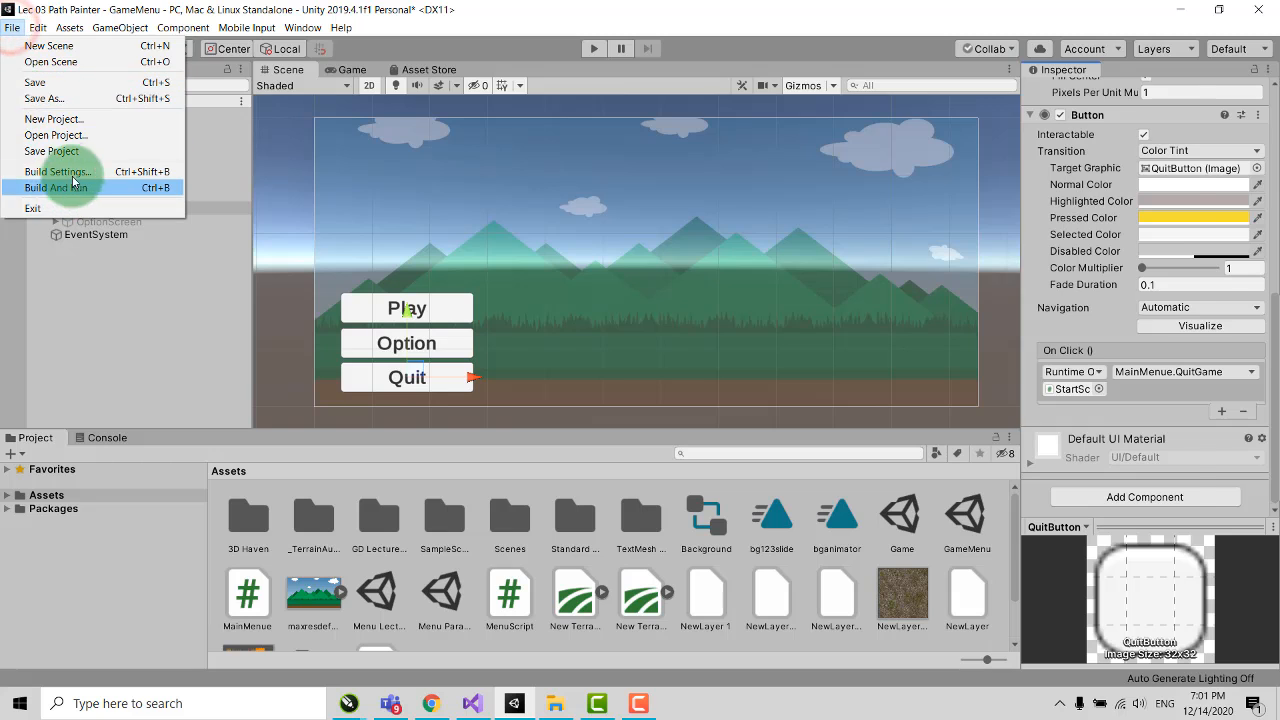
{"action": "left_click", "coordinate": [70, 170]}
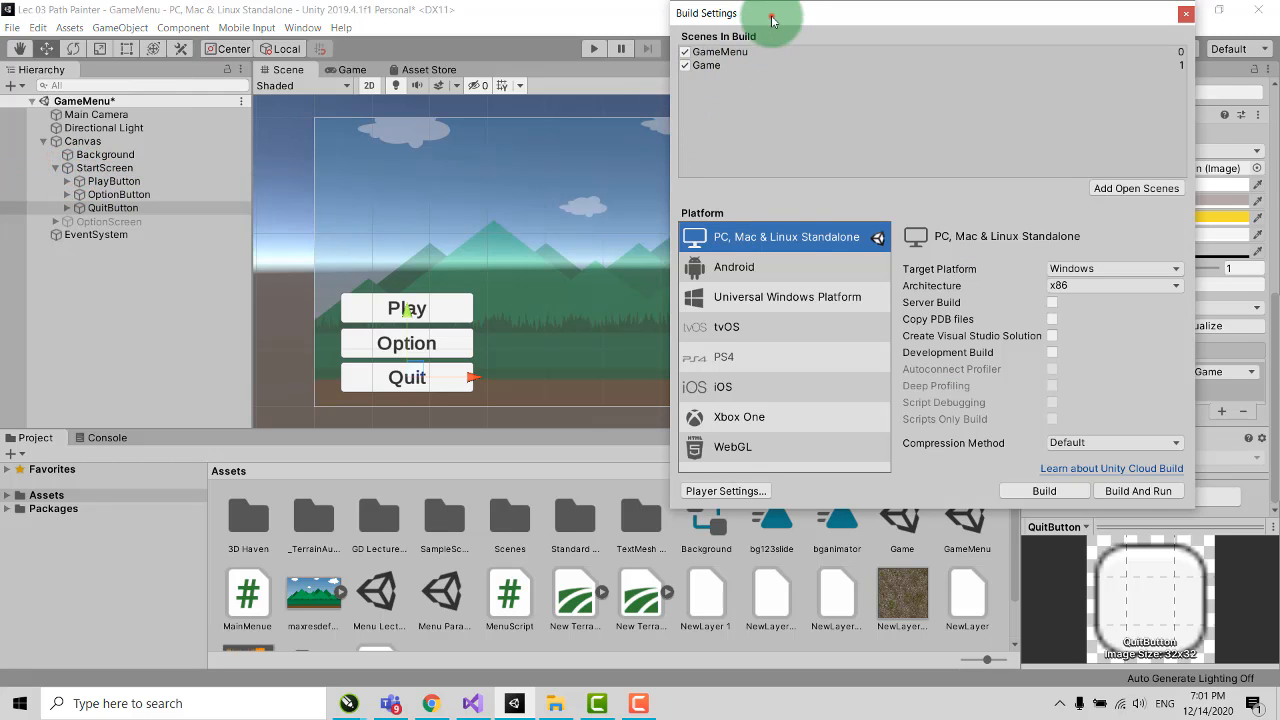
{"action": "left_click_drag", "start_coordinate": [771, 13], "coordinate": [195, 137]}
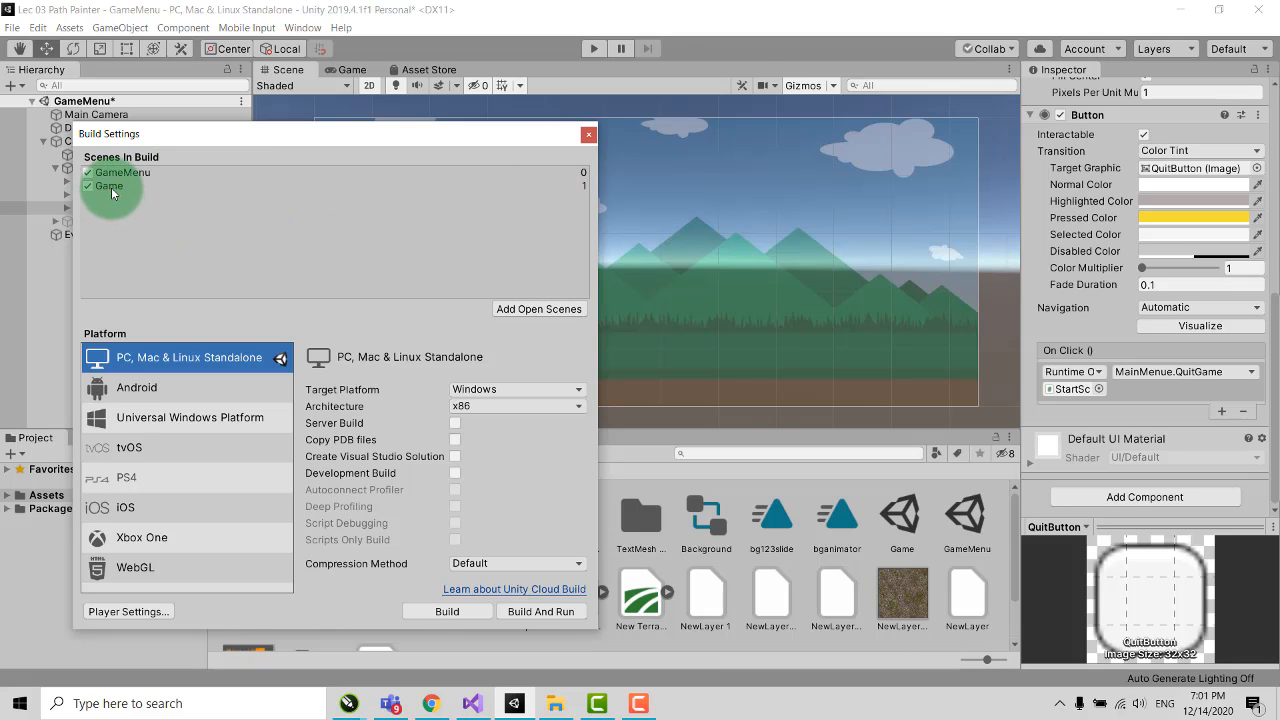
{"action": "left_click", "coordinate": [588, 136]}
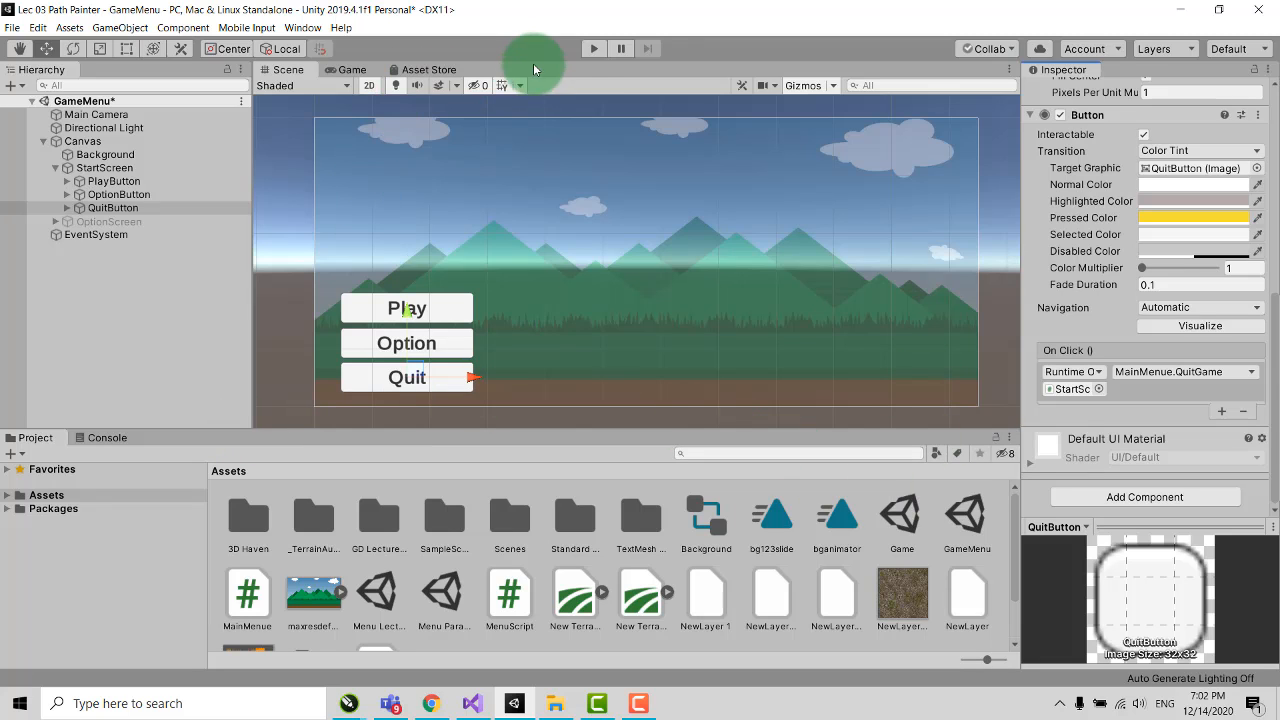
Step: Run the menu scene, test the Option, Back and Quit buttons, and check the console for the quit log
{"action": "left_click", "coordinate": [594, 52]}
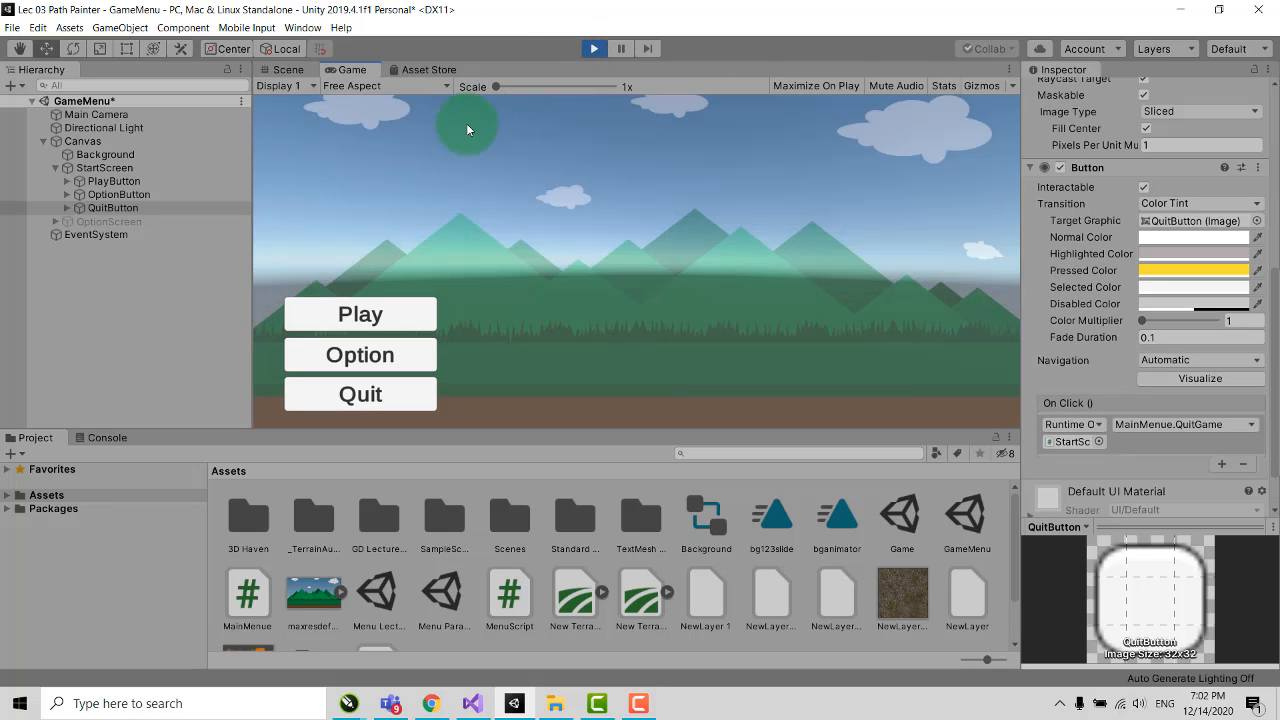
{"action": "left_click", "coordinate": [407, 362]}
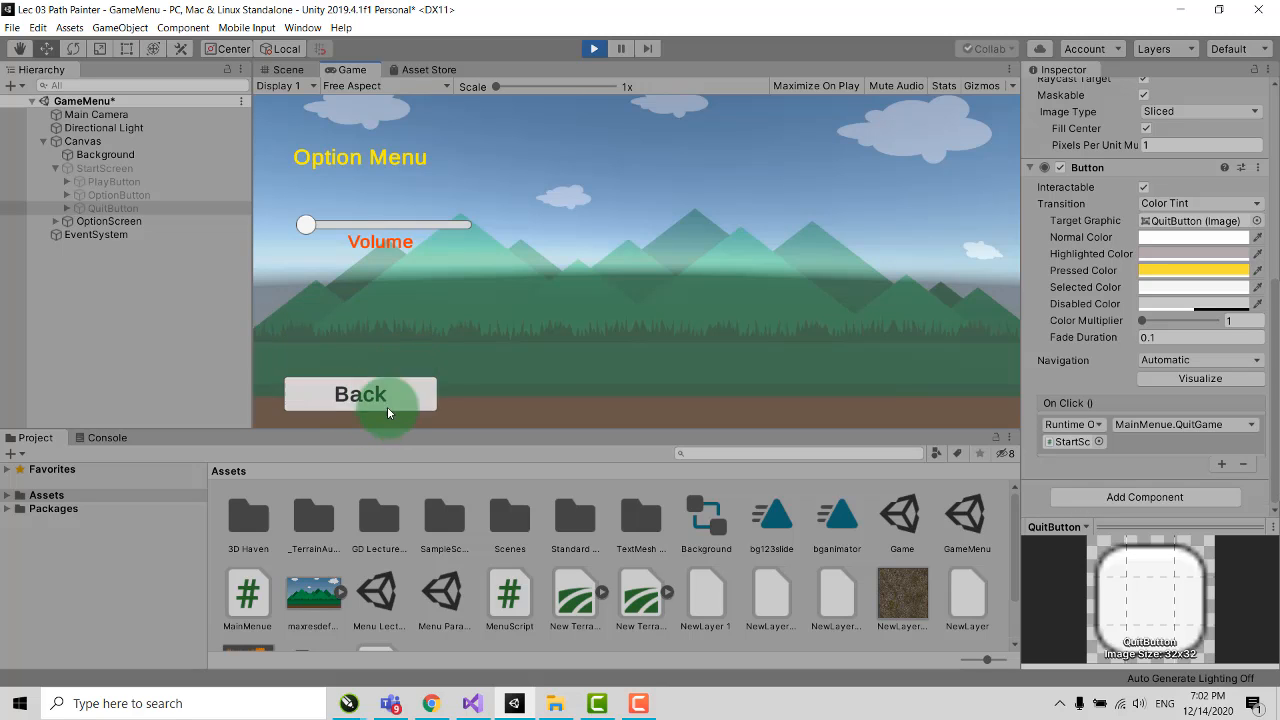
{"action": "left_click", "coordinate": [409, 398]}
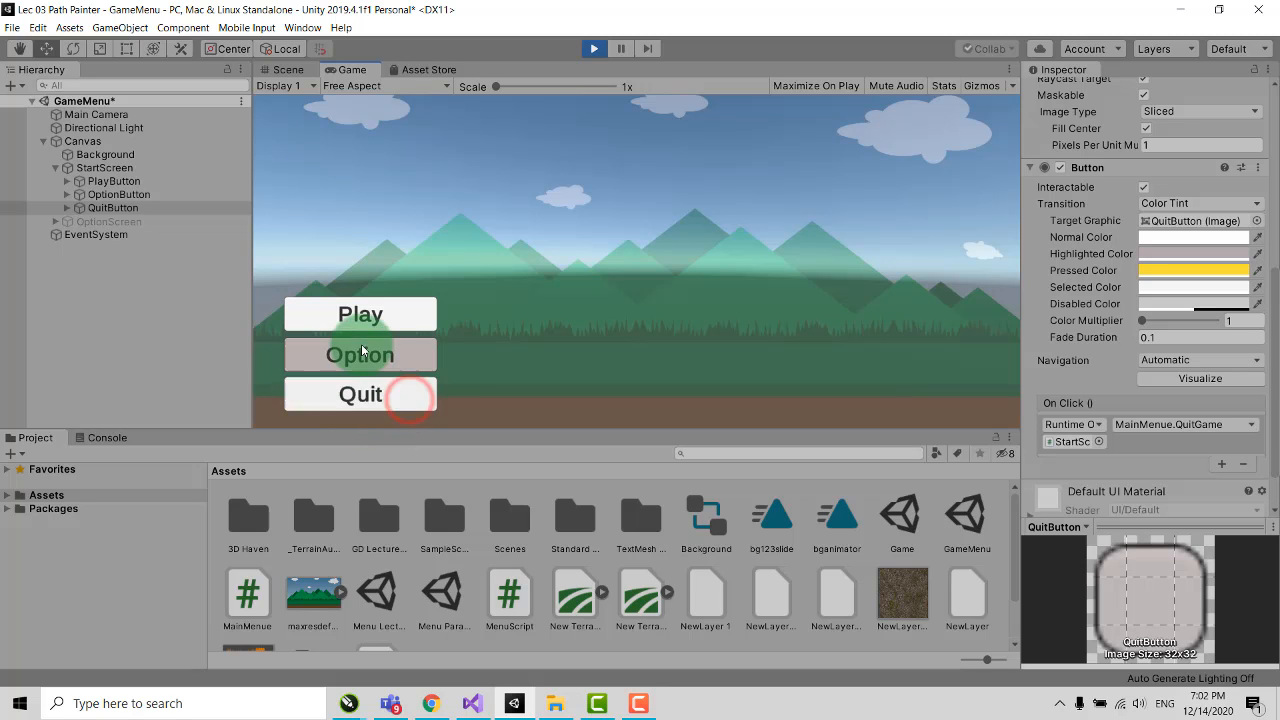
{"action": "left_click", "coordinate": [404, 400]}
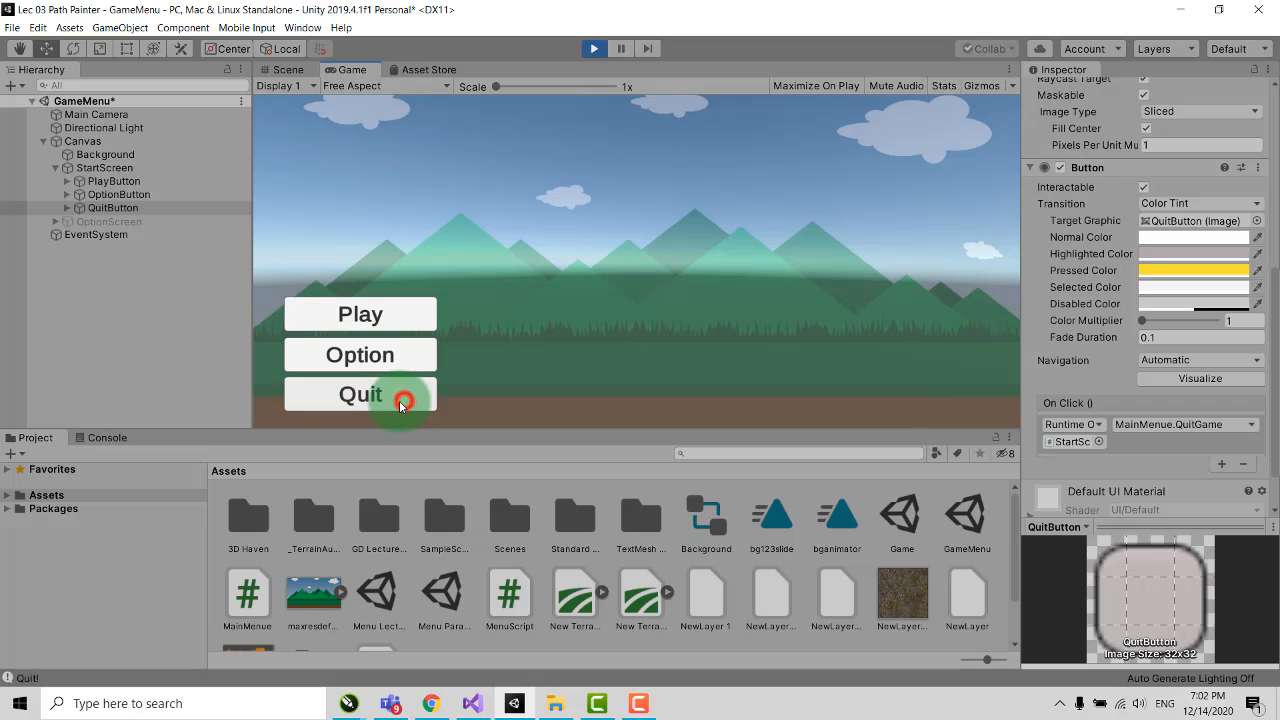
{"action": "left_click", "coordinate": [120, 438]}
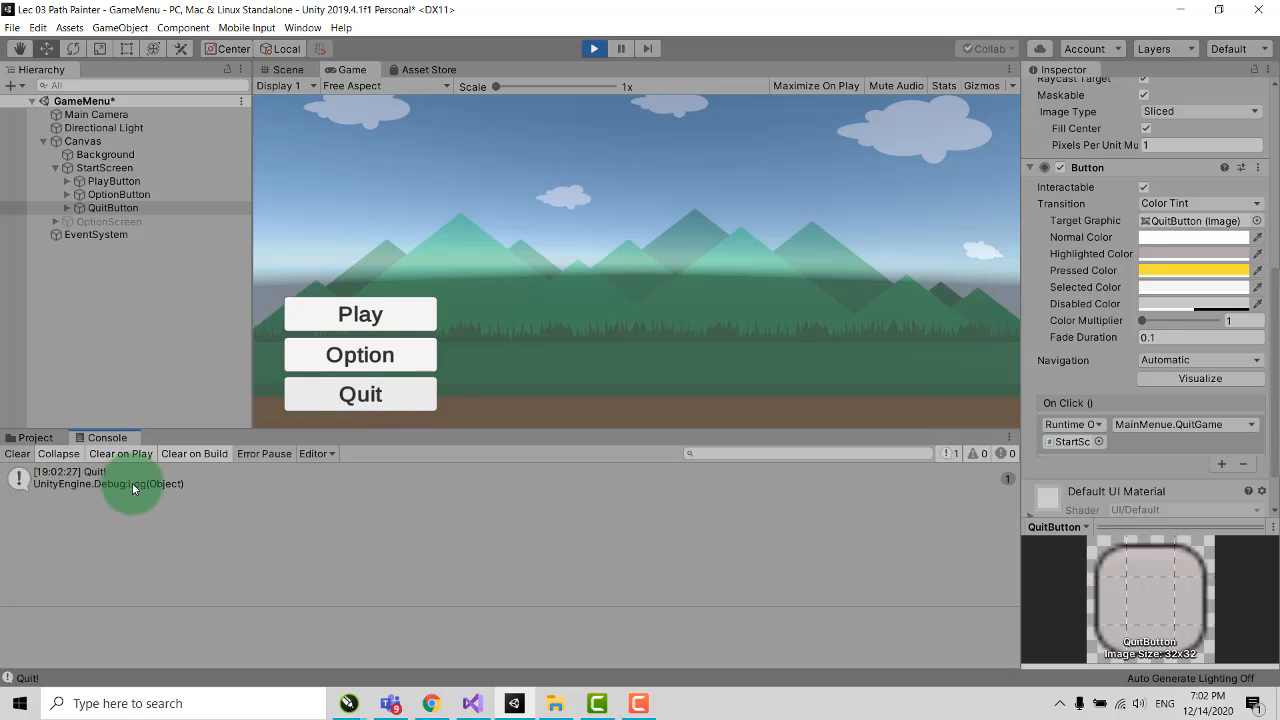
Step: Test the Play button, run the character forward and steer it both ways in the Game scene, and stop play mode
{"action": "left_click", "coordinate": [409, 322]}
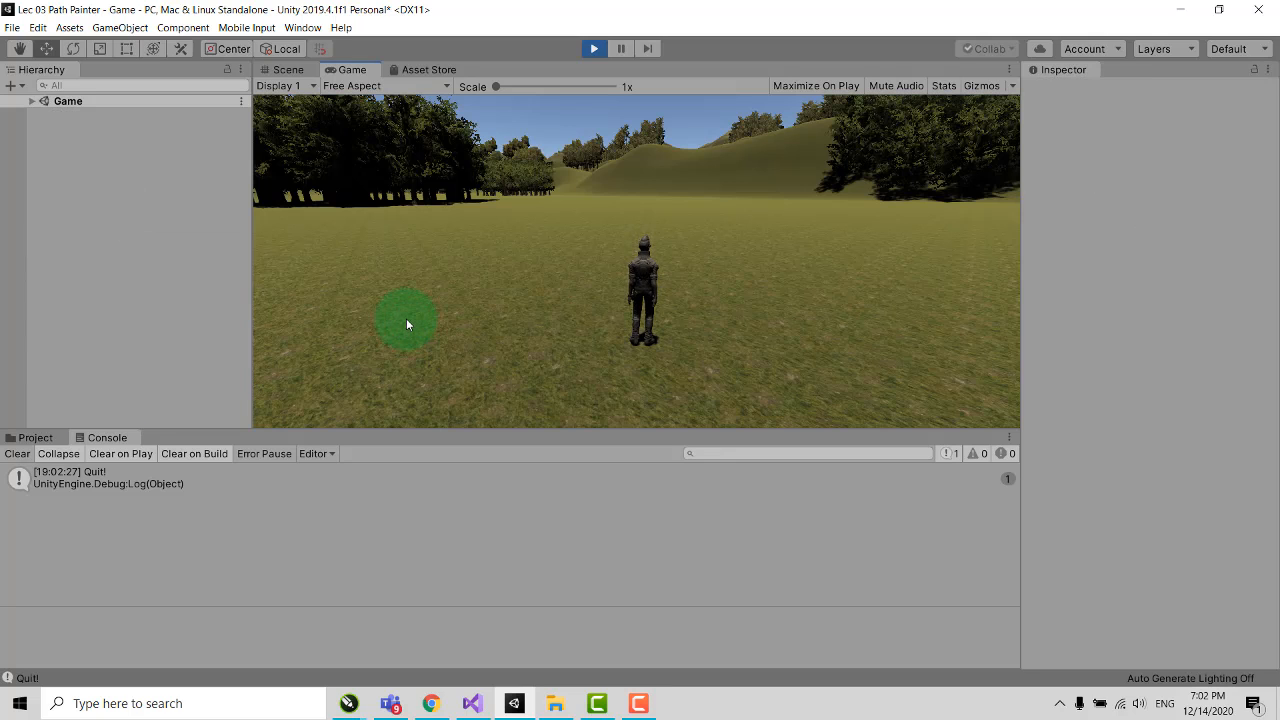
{"action": "key", "text": "w"}
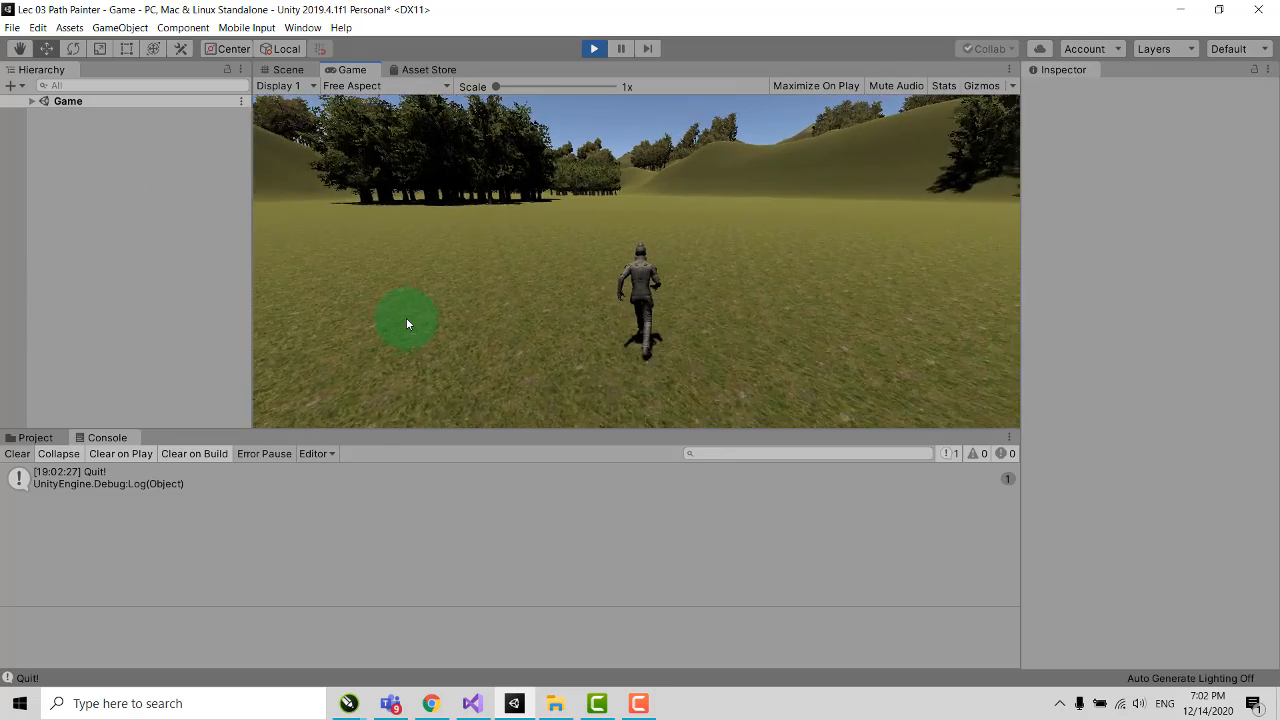
{"action": "key", "text": "a"}
{"action": "key", "text": "d"}
{"action": "key", "text": "a"}
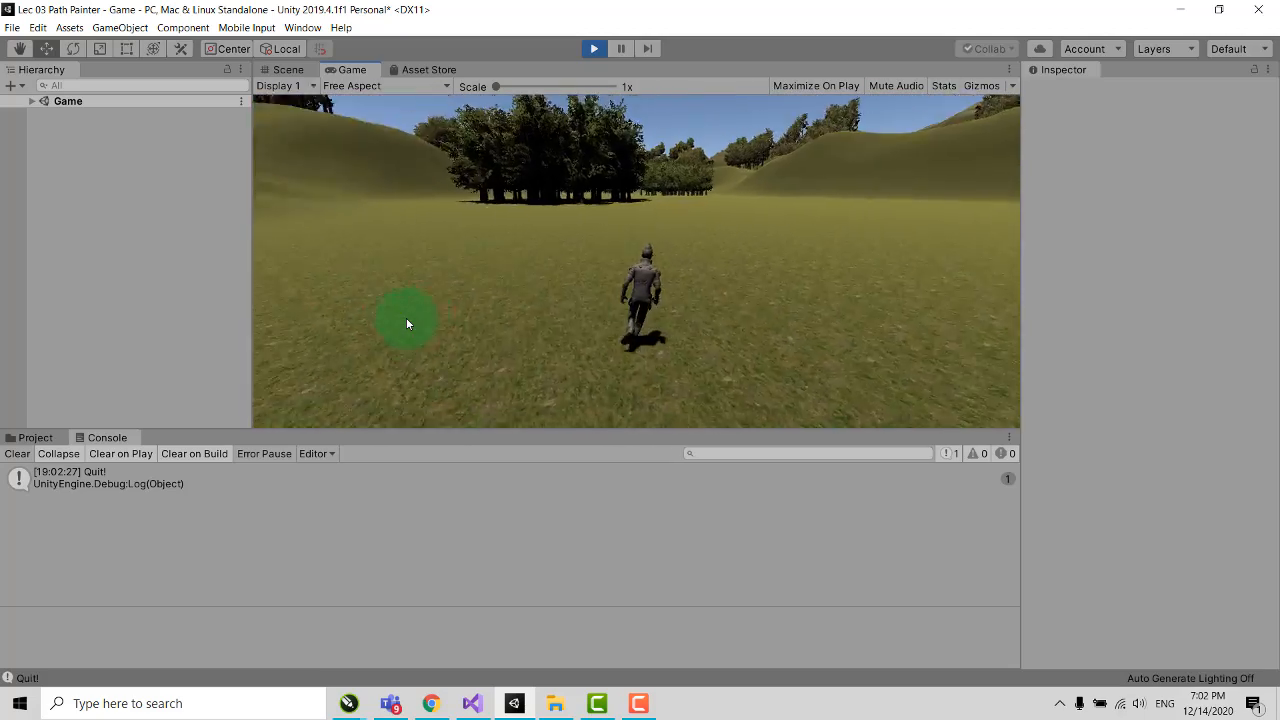
{"action": "key", "text": "d"}
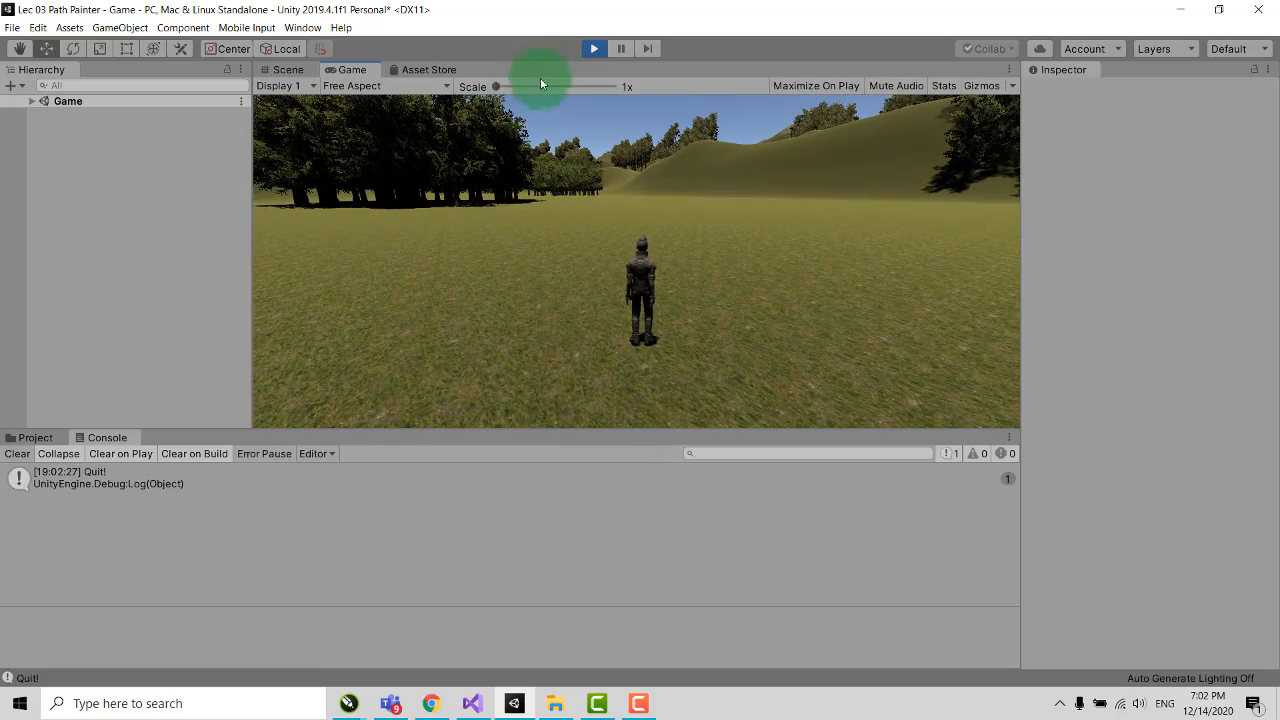
{"action": "left_click", "coordinate": [593, 48]}
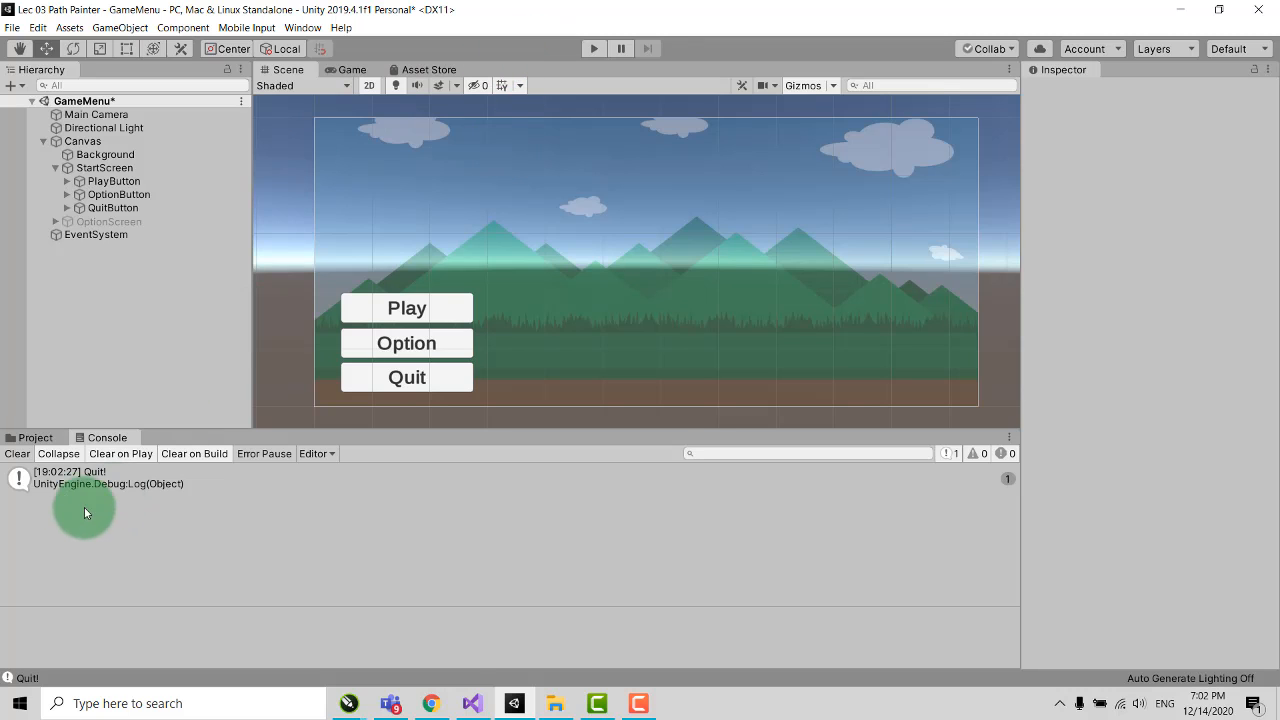
Step: Add an Audio Source object to the GameMenu scene
{"action": "left_click", "coordinate": [38, 439]}
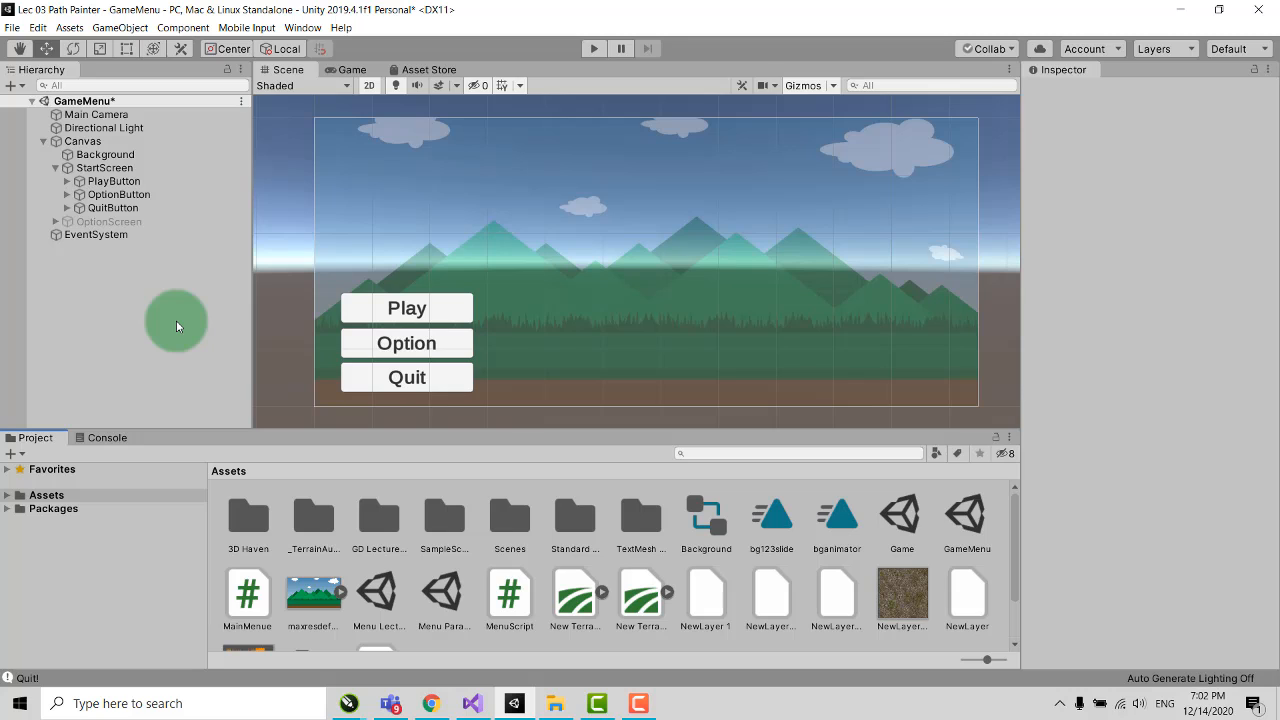
{"action": "right_click", "coordinate": [113, 271]}
{"action": "mouse_move", "coordinate": [189, 489]}
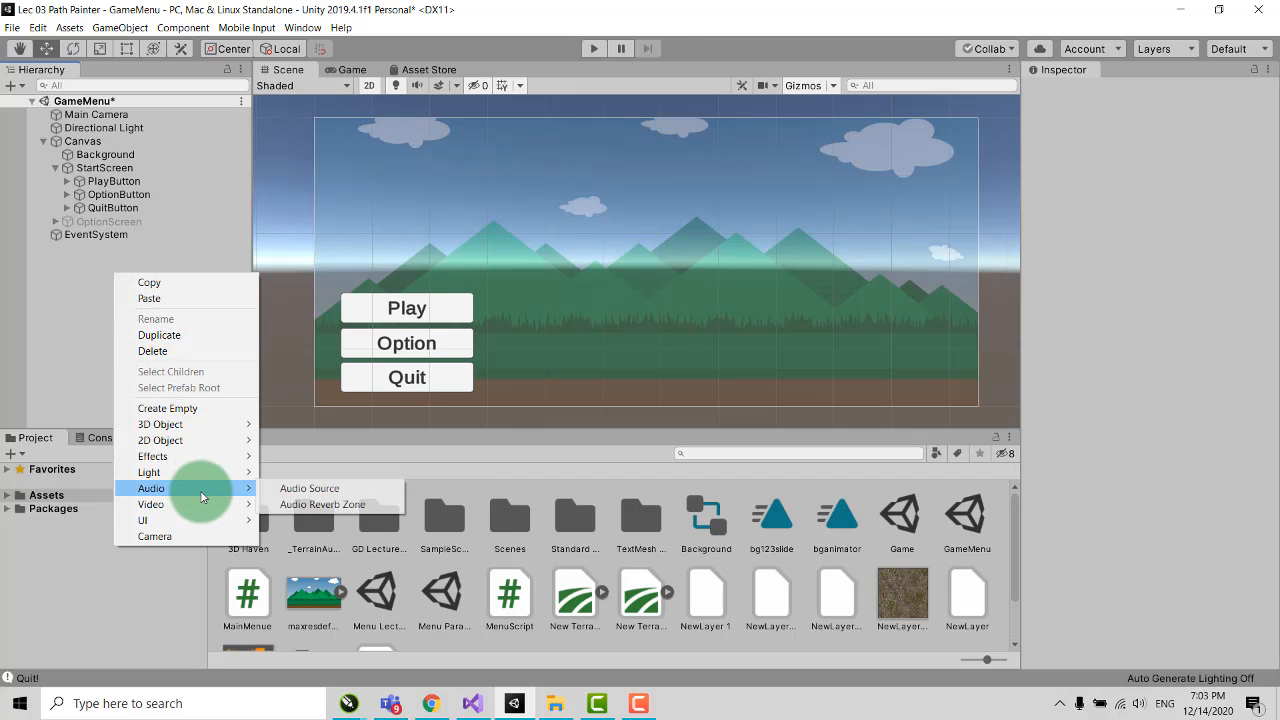
{"action": "left_click", "coordinate": [310, 490]}
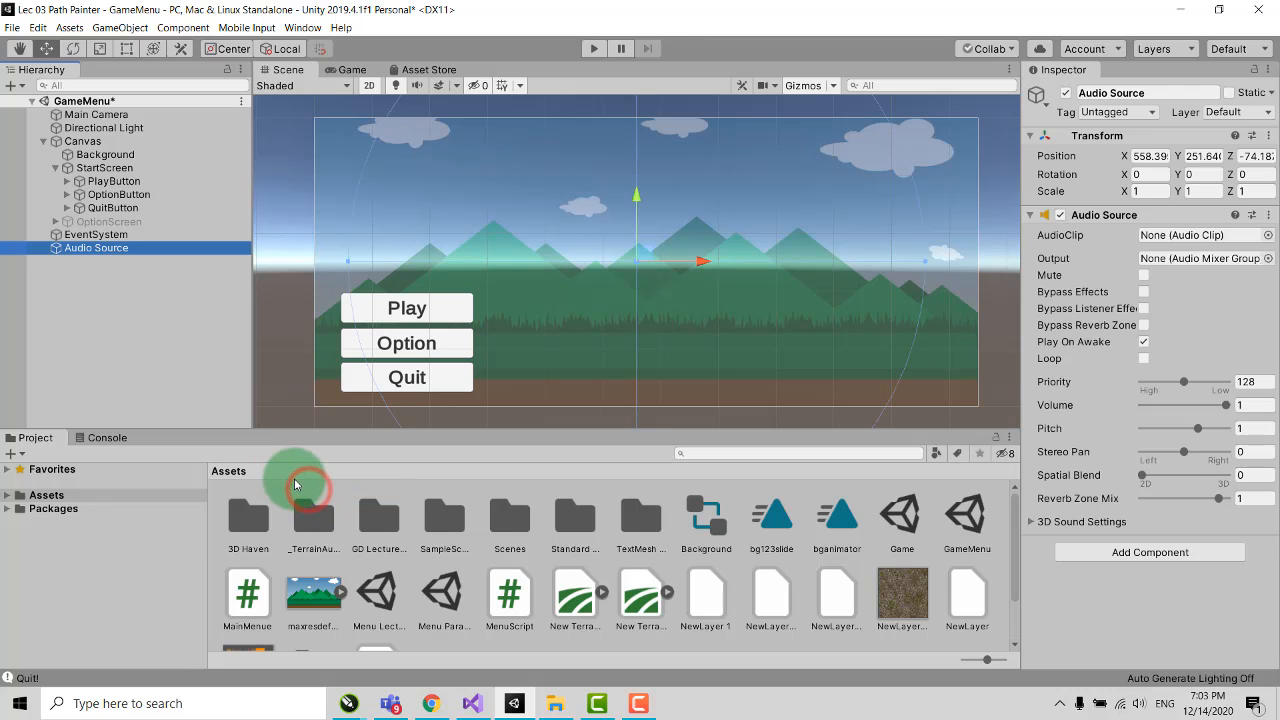
Step: Assign the NO COPYRIGHT Travel clip to the Audio Source and set it to loop at a volume of about 0.3
{"action": "scroll", "coordinate": [380, 583], "scroll_direction": "down", "scroll_amount": 1}
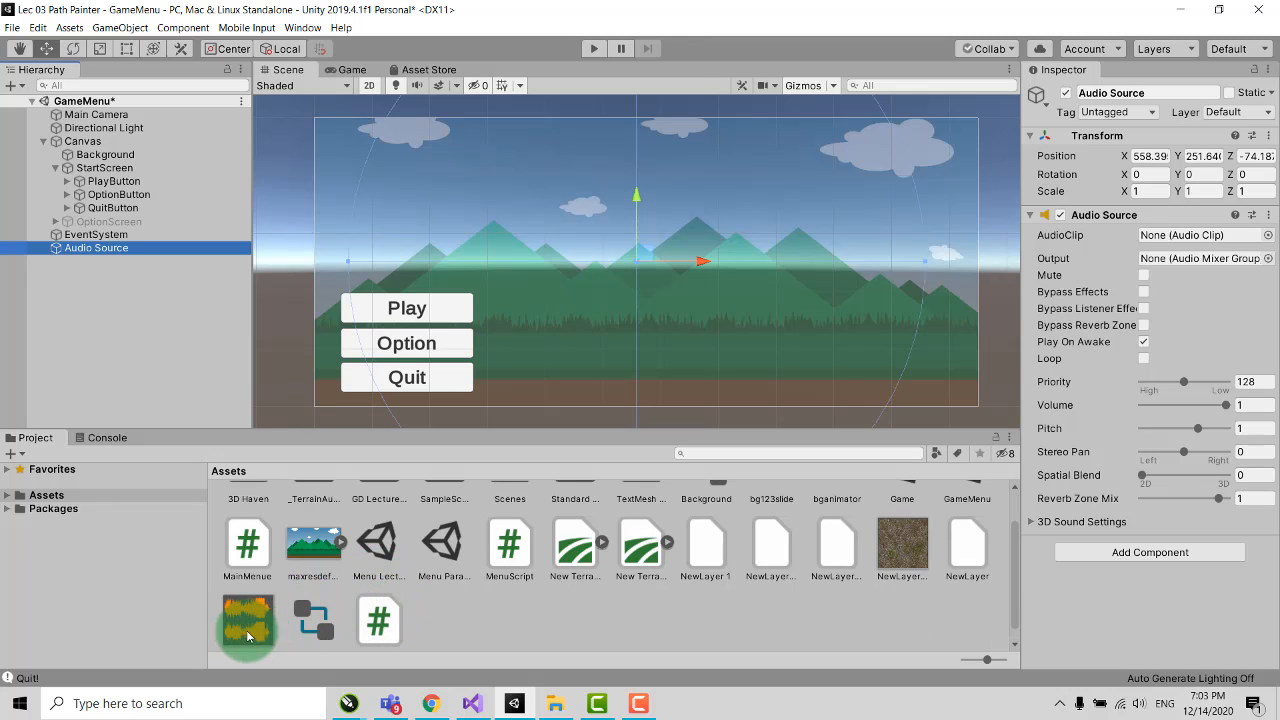
{"action": "left_click_drag", "start_coordinate": [241, 631], "coordinate": [1160, 240]}
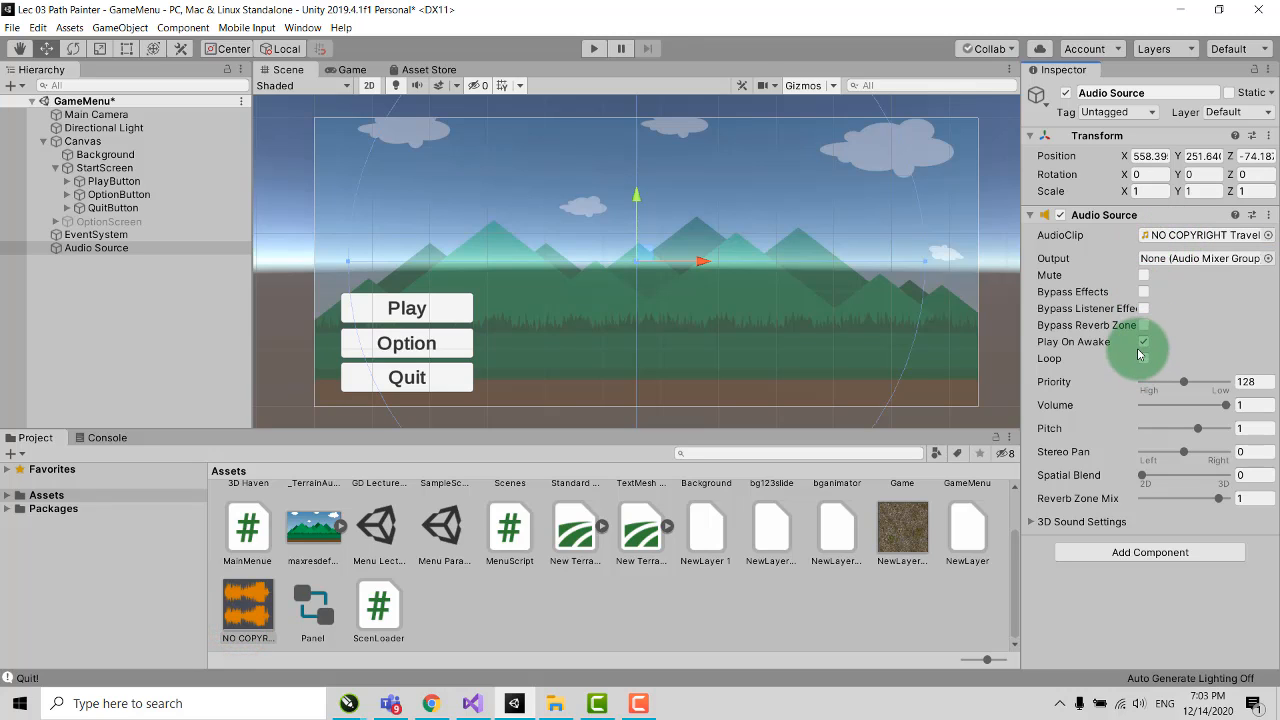
{"action": "left_click", "coordinate": [1143, 358]}
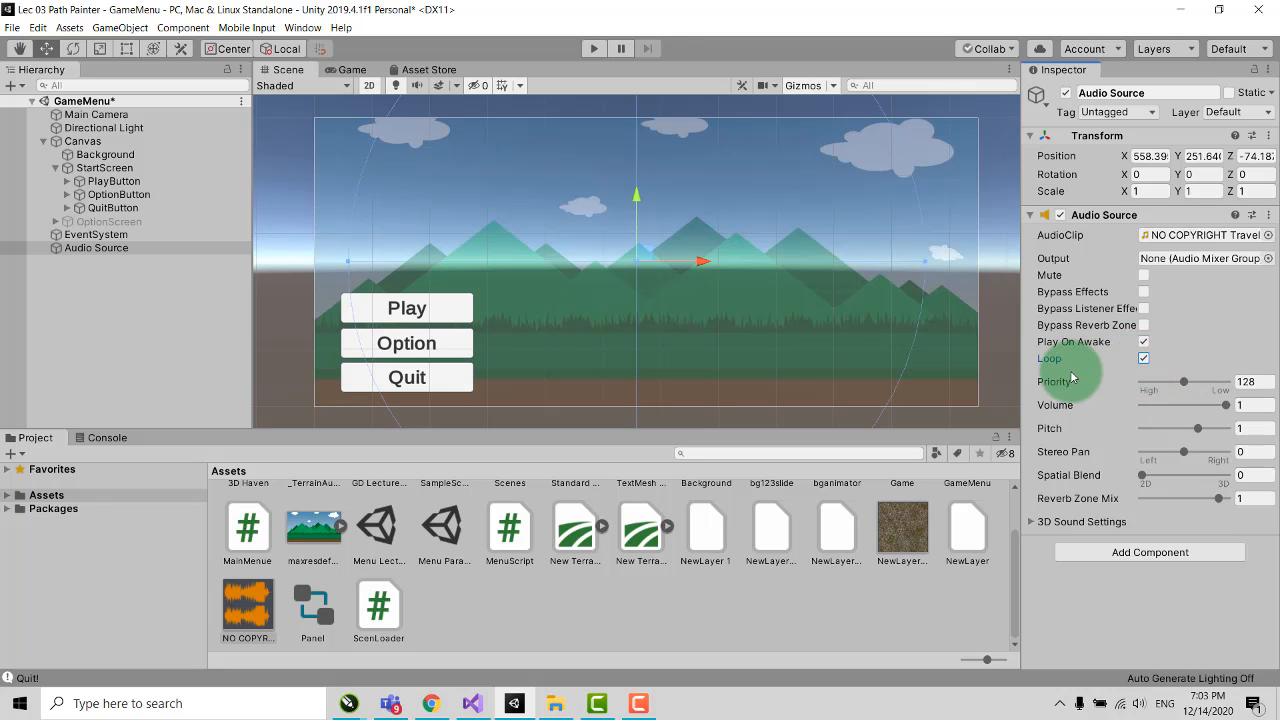
{"action": "left_click_drag", "start_coordinate": [1225, 405], "coordinate": [1166, 405]}
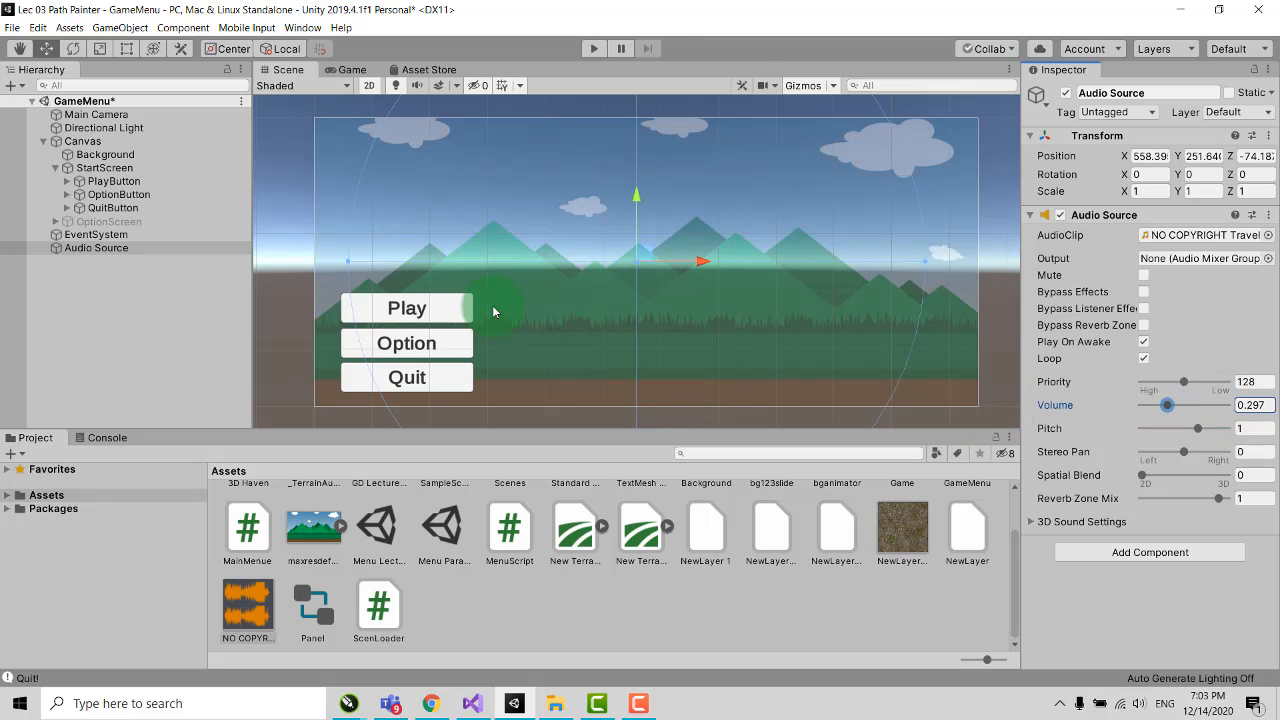
Step: Play-test the menu with the background music, trying Option, Back, Quit with its console log, and Play, and stop play mode
{"action": "left_click", "coordinate": [593, 48]}
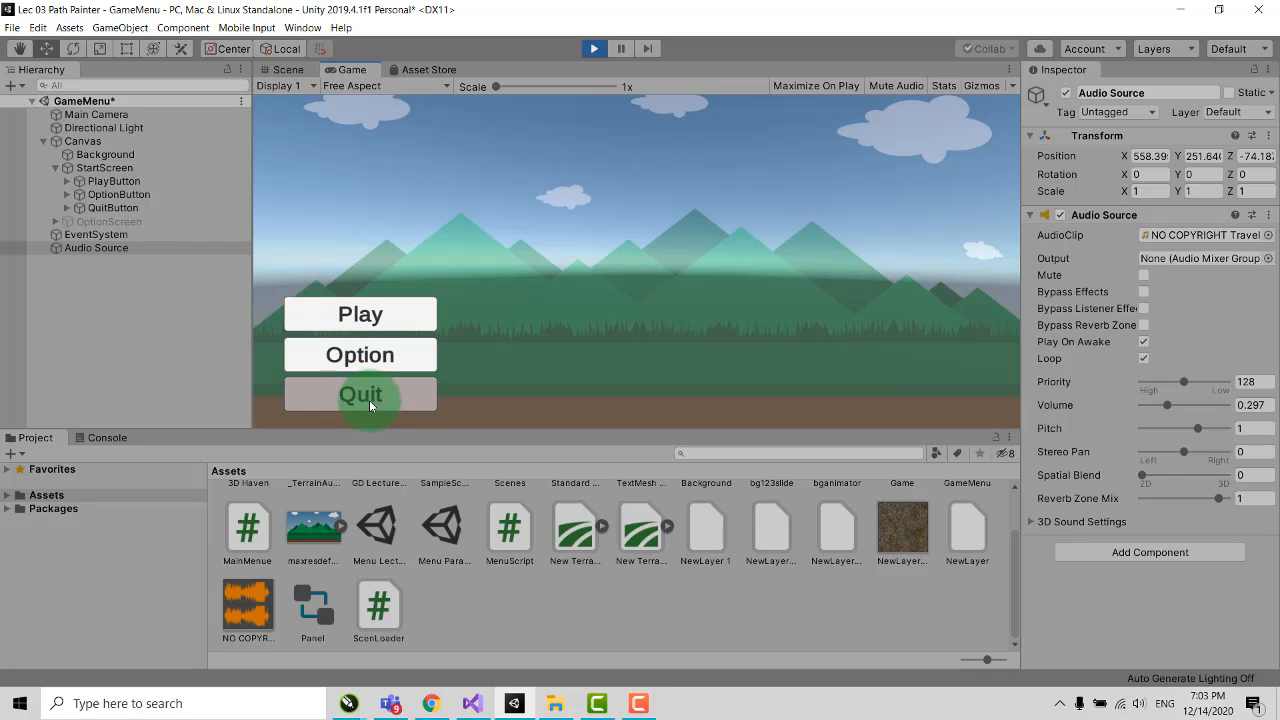
{"action": "left_click", "coordinate": [410, 359]}
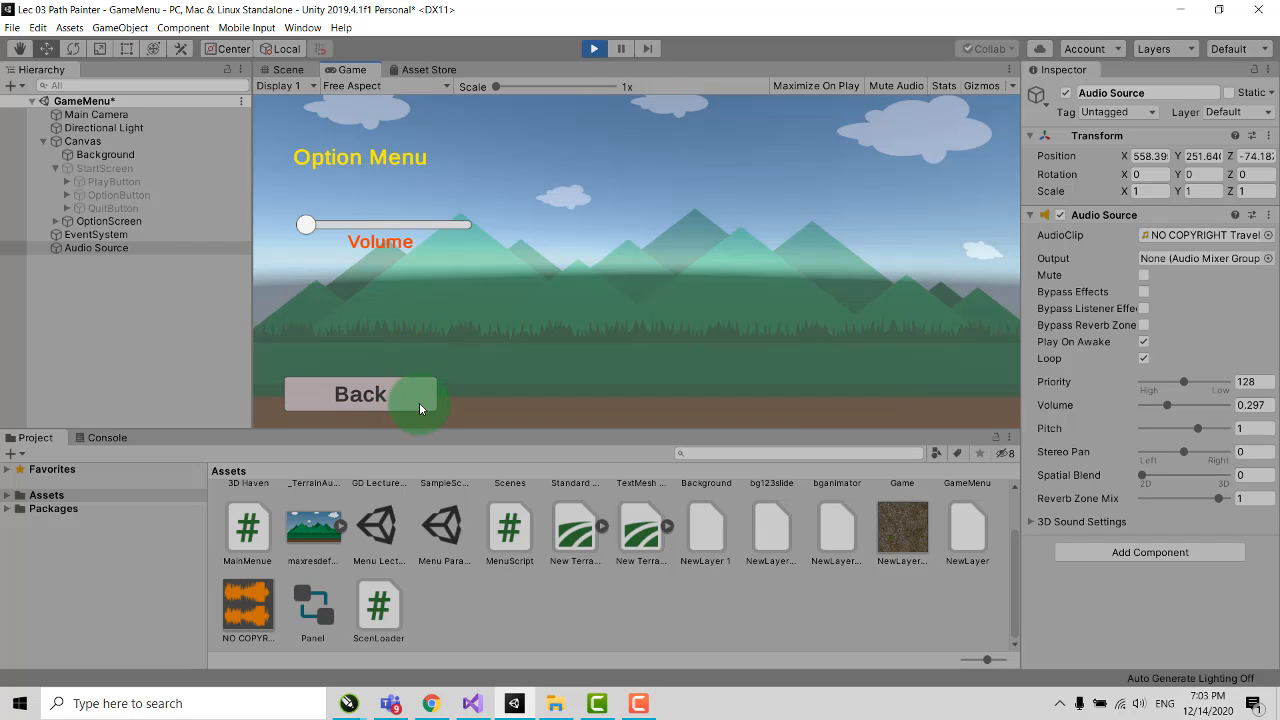
{"action": "left_click", "coordinate": [419, 402]}
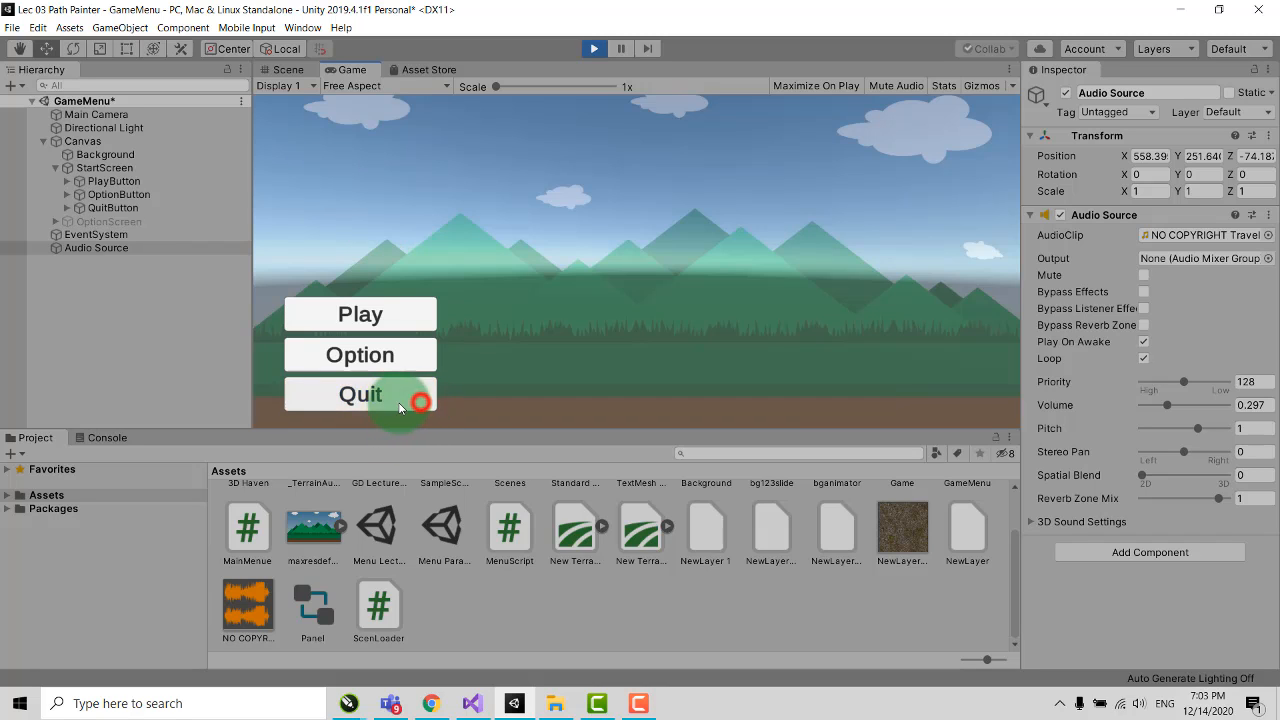
{"action": "left_click", "coordinate": [104, 436]}
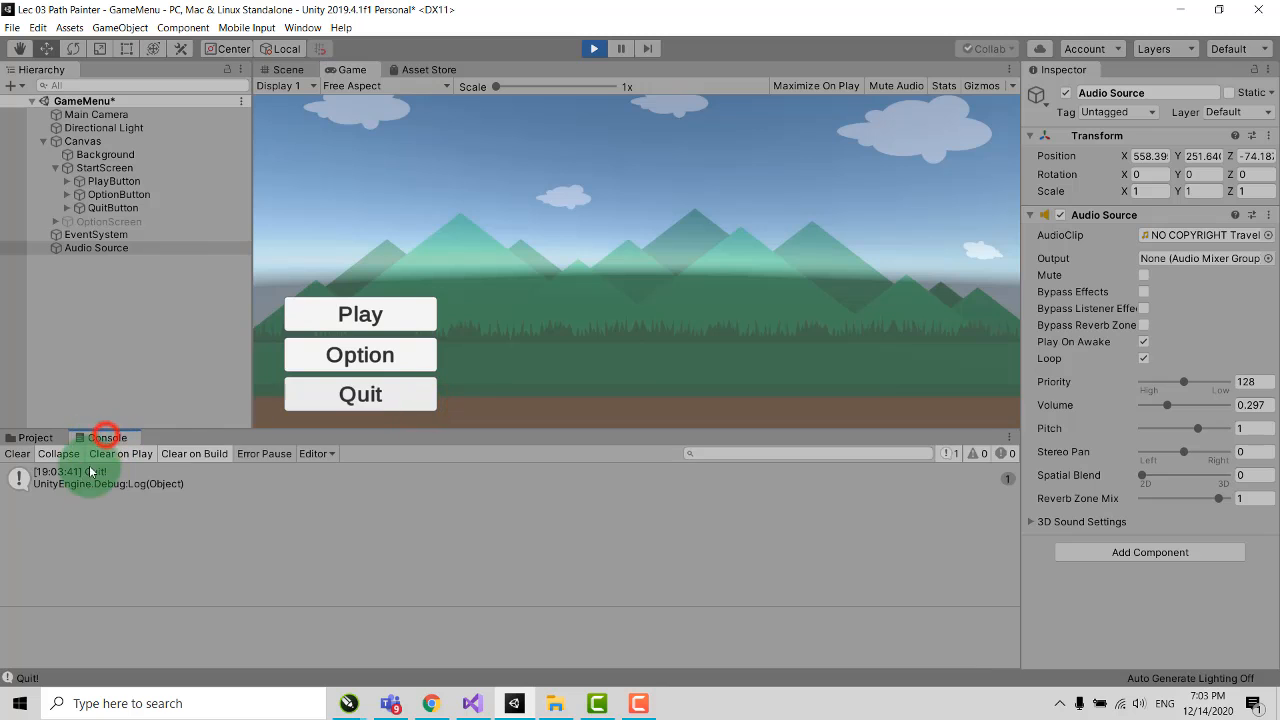
{"action": "left_click", "coordinate": [406, 321]}
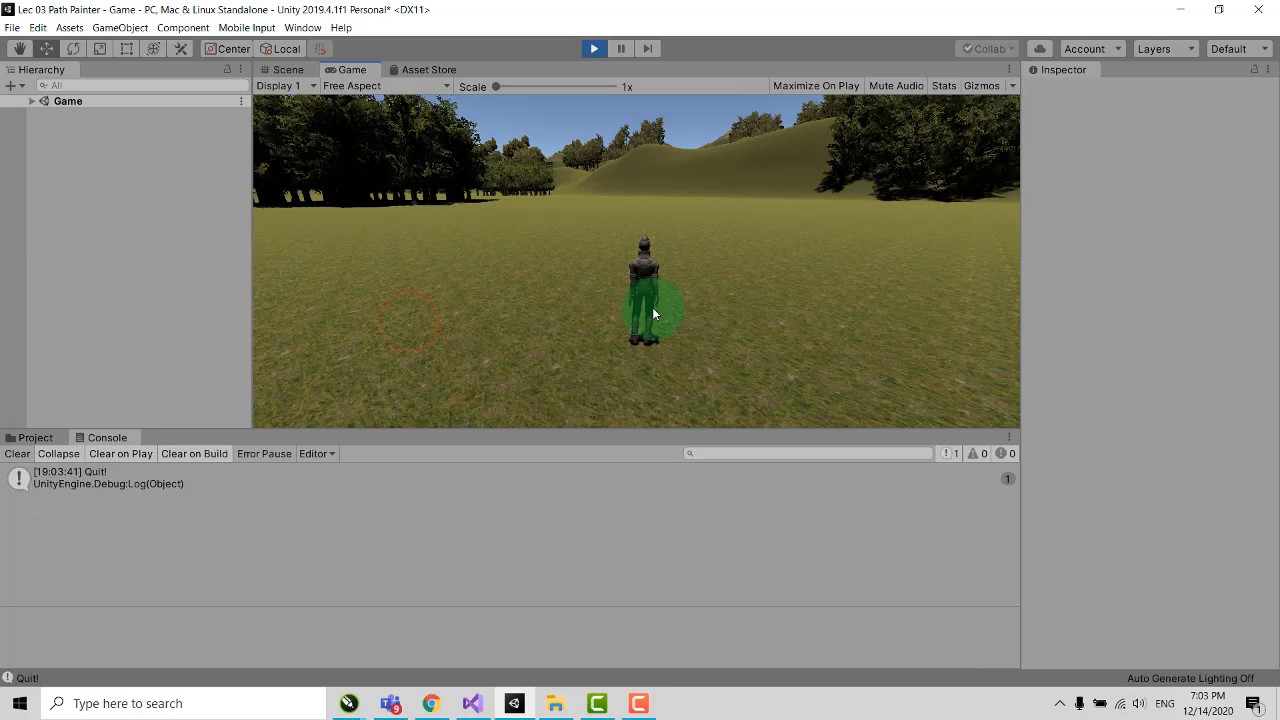
{"action": "left_click", "coordinate": [594, 48]}
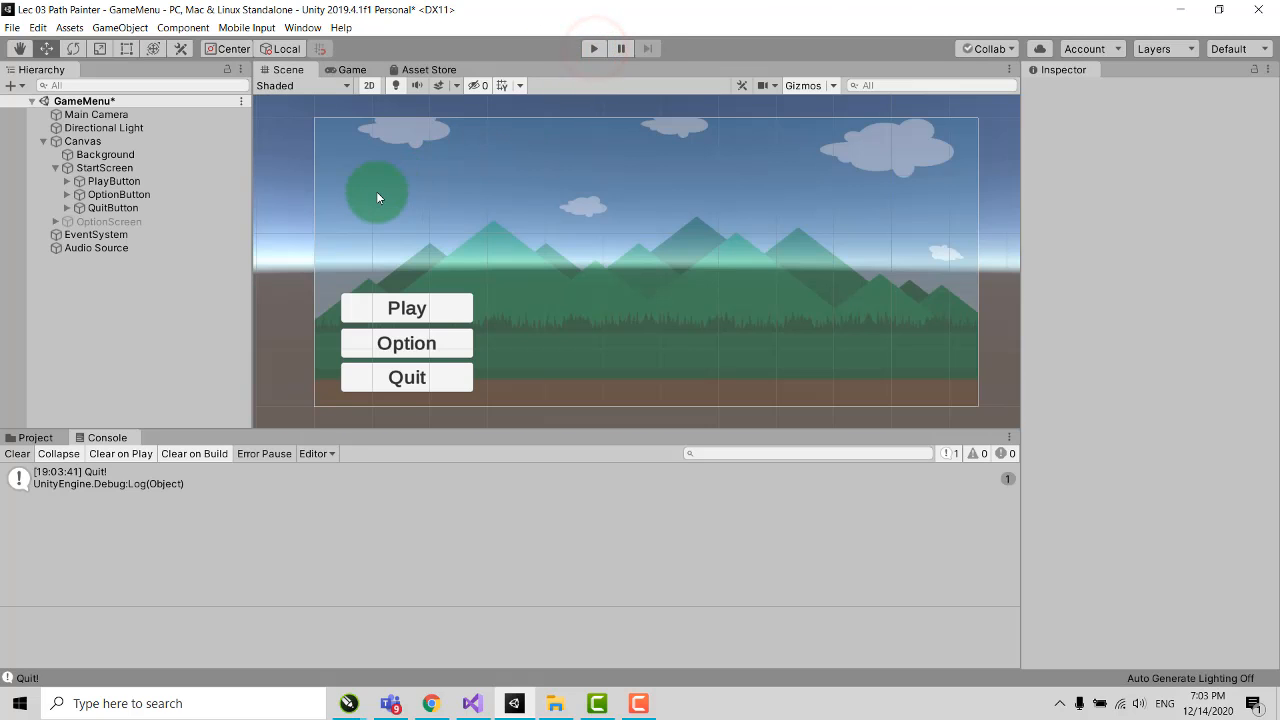